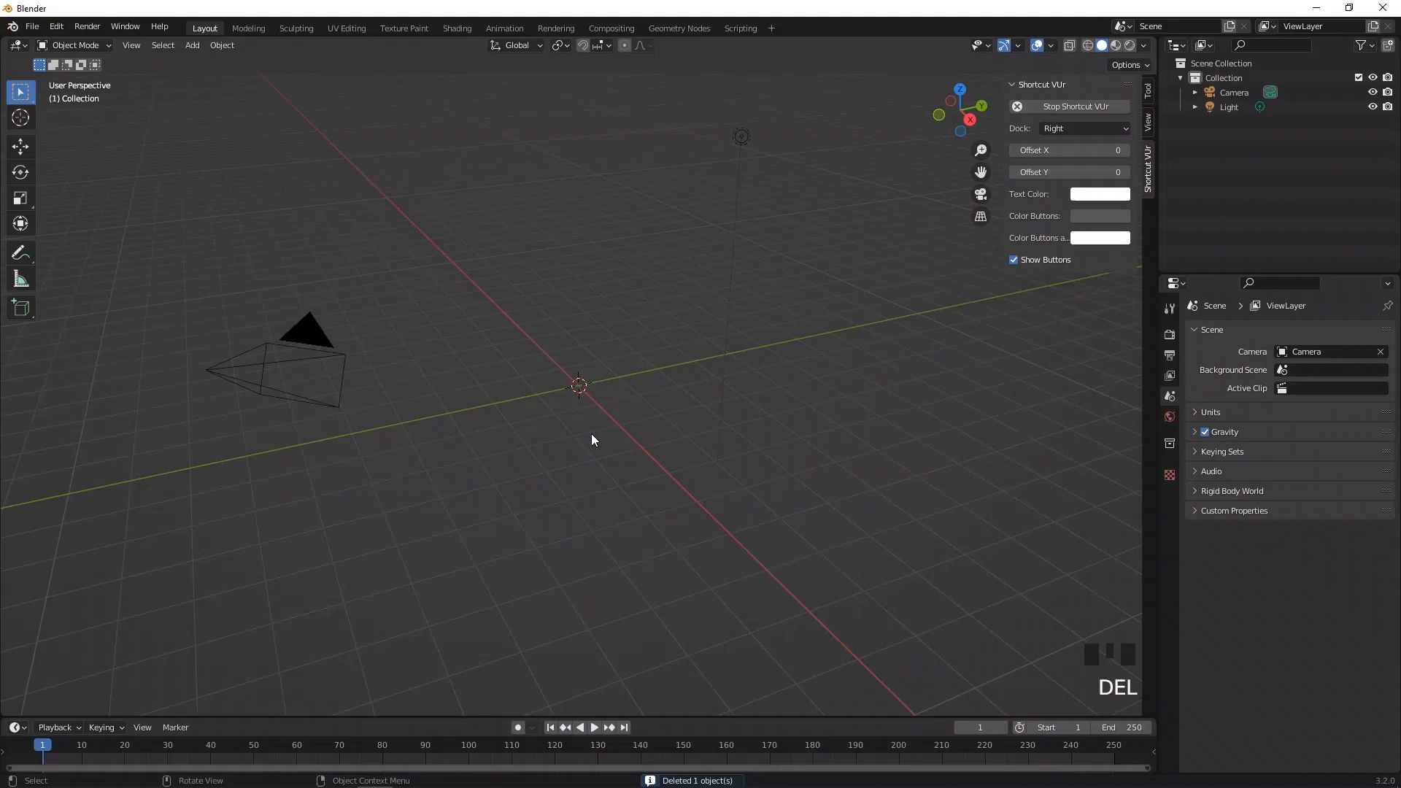
# Step: Add a plane mesh at the world origin with a size of 4 m
pyautogui.moveTo(592, 434)
pyautogui.click(657, 433)
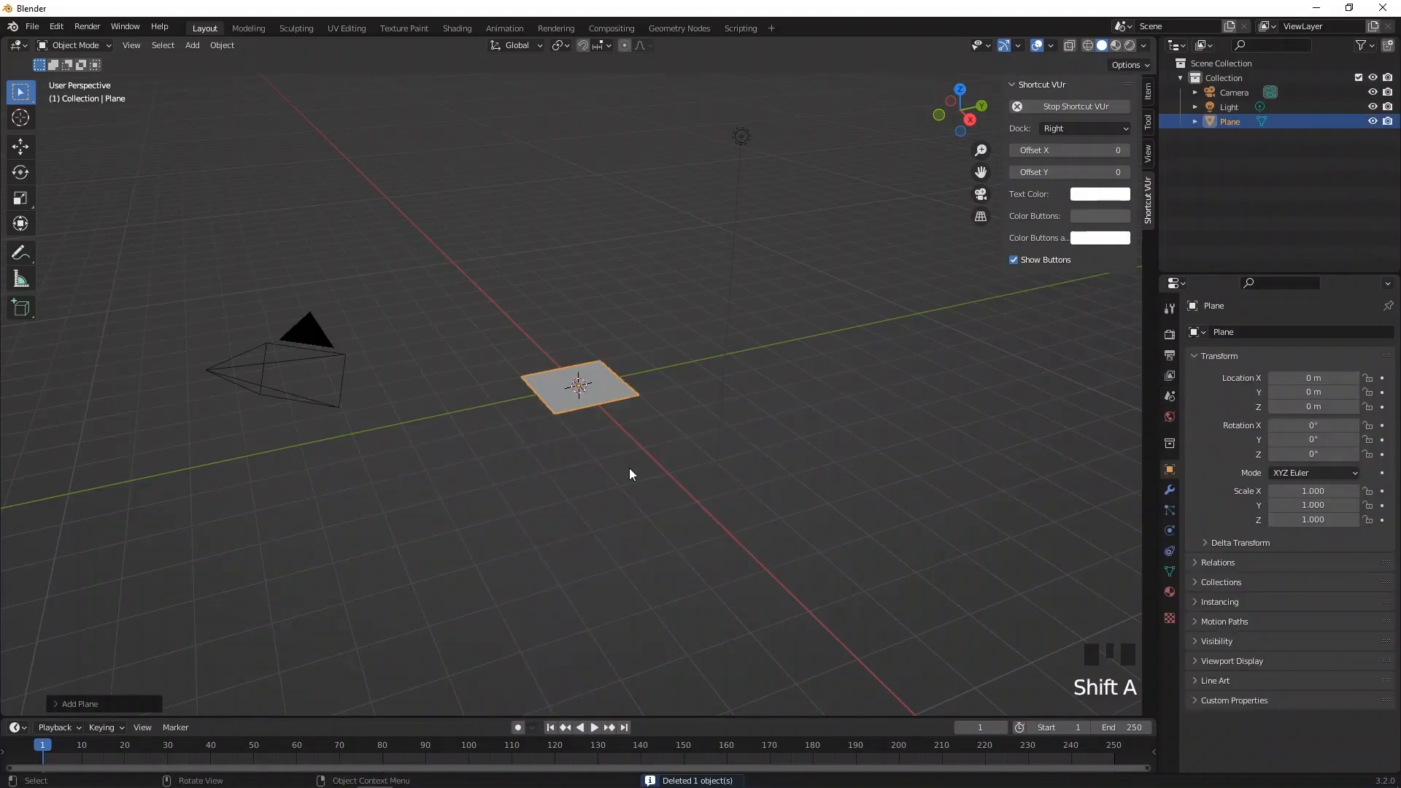
pyautogui.click(136, 702)
pyautogui.click(188, 576)
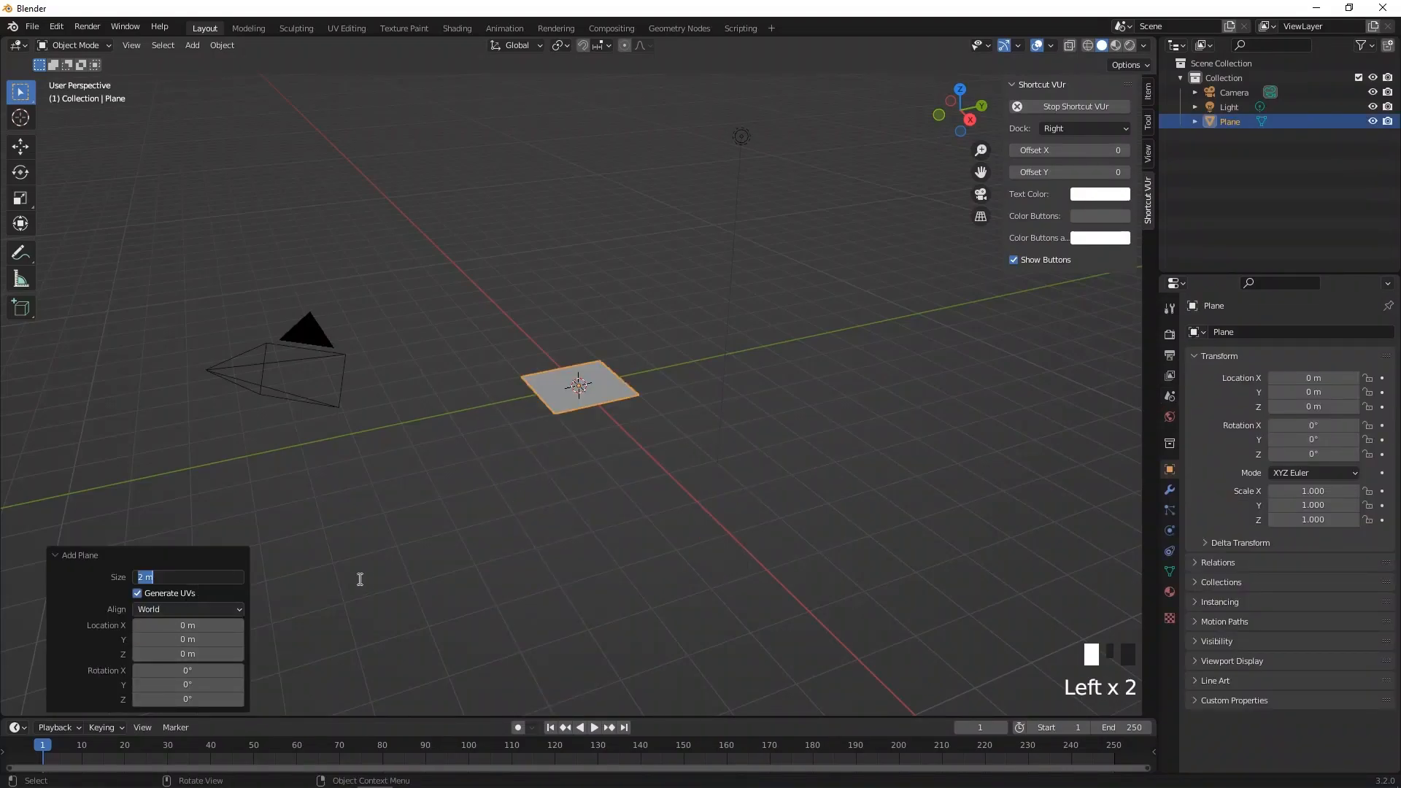
pyautogui.write('4')
pyautogui.press('Return')
pyautogui.click(546, 492)
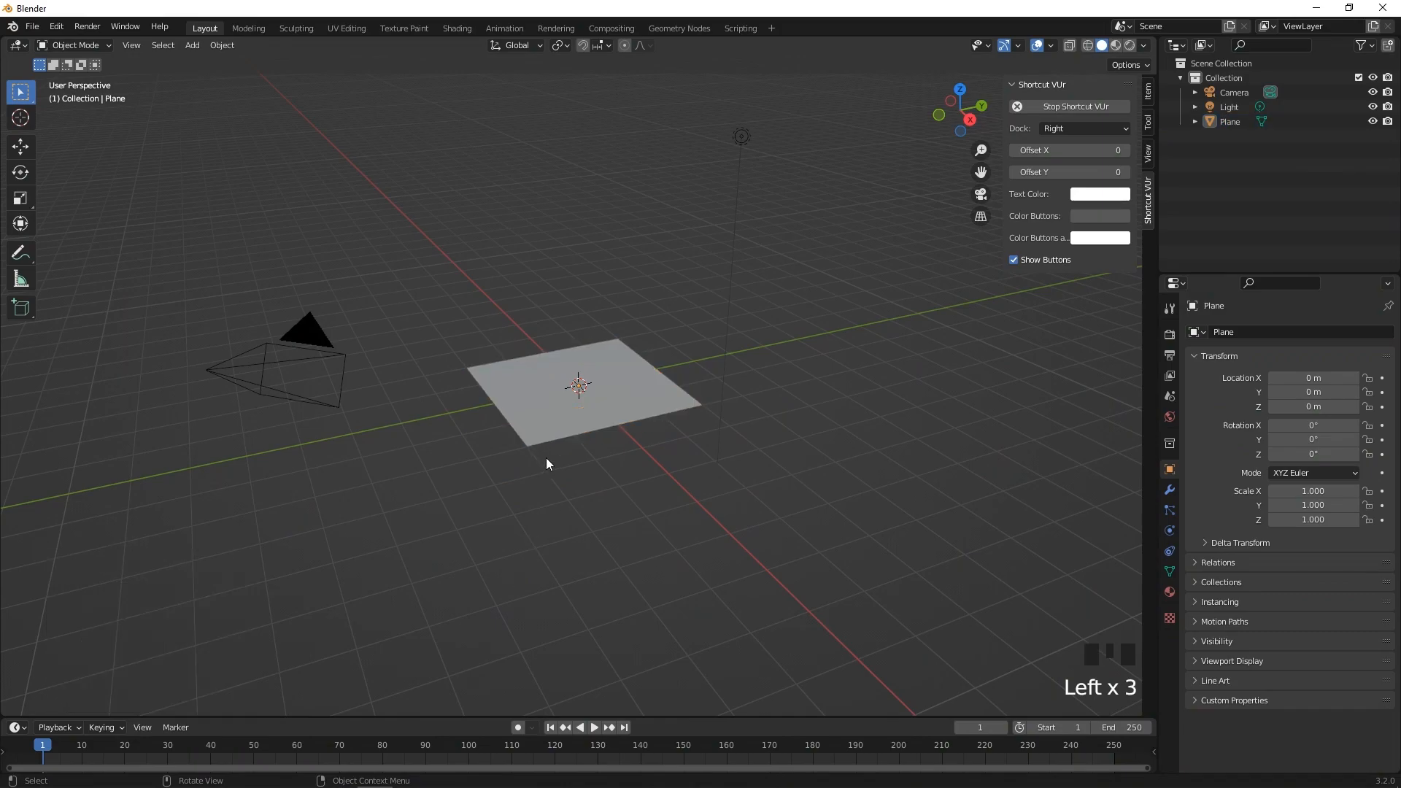
# Step: Rotate the plane 90° about the X axis so it stands upright, and switch to the front view
pyautogui.click(548, 427)
pyautogui.press('r')
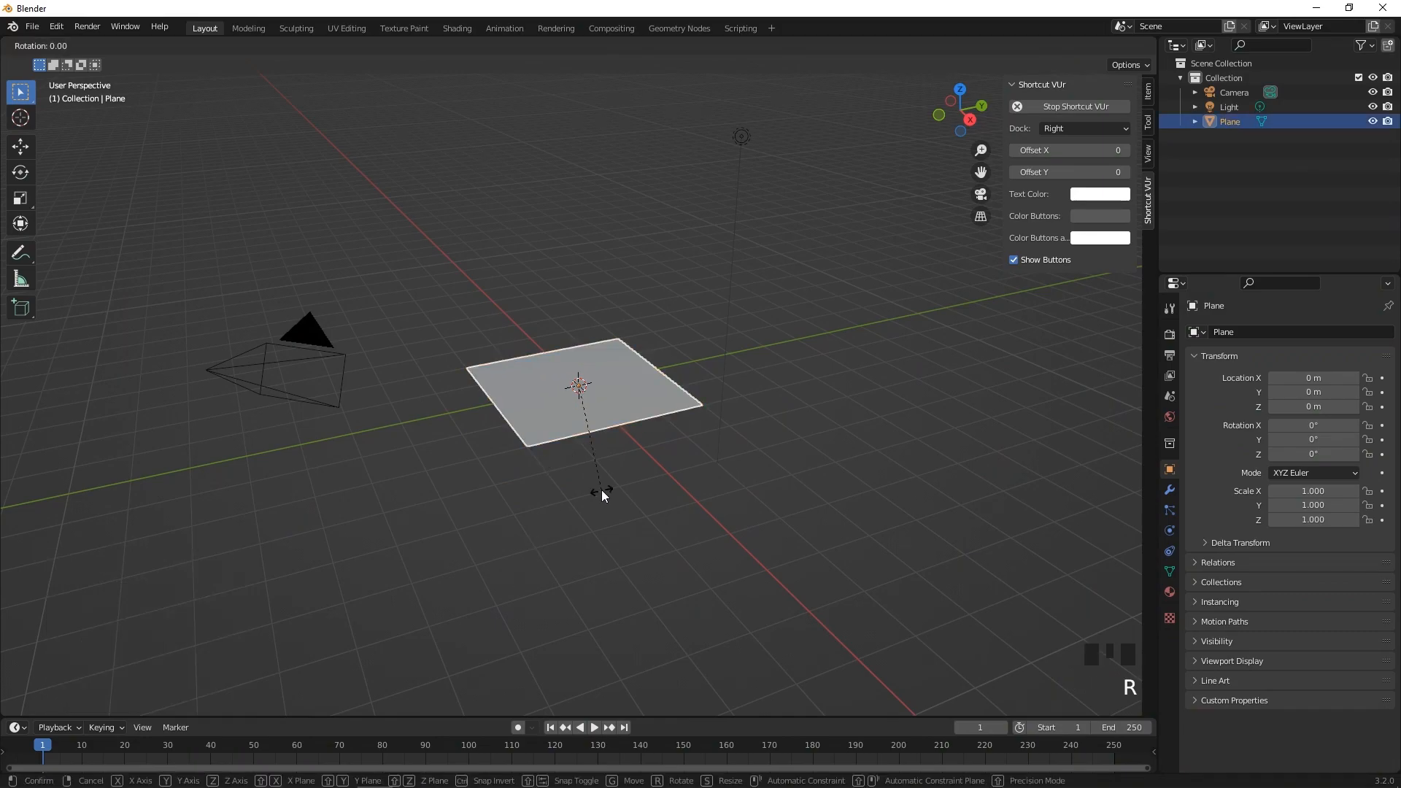
pyautogui.press('x')
pyautogui.press('Return')
pyautogui.press('KP_1')
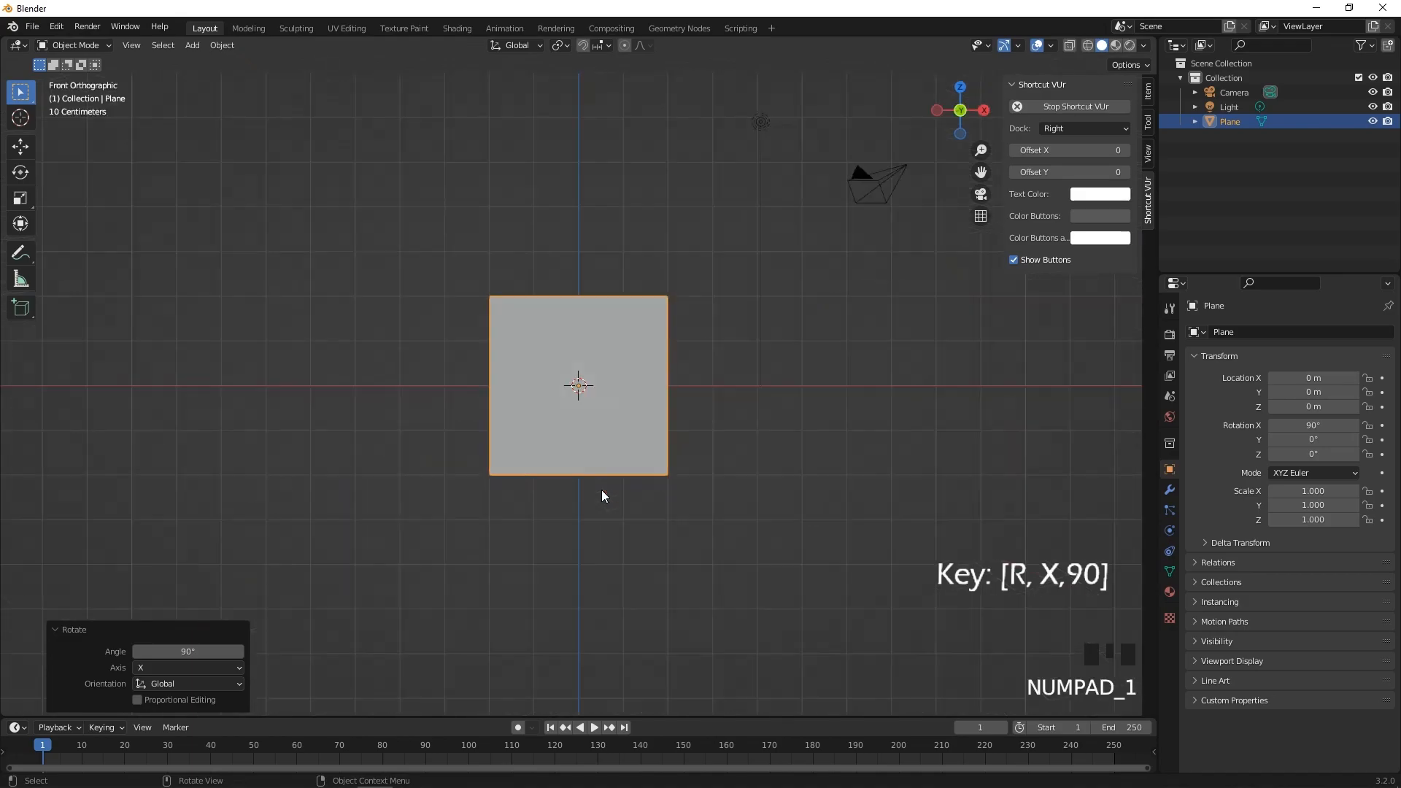
# Step: Move the upright plane 2 m along X and 2 m along Z so its lower corner sits on the origin
pyautogui.press('g')
pyautogui.press('x')
pyautogui.press('1')
pyautogui.press('Return')
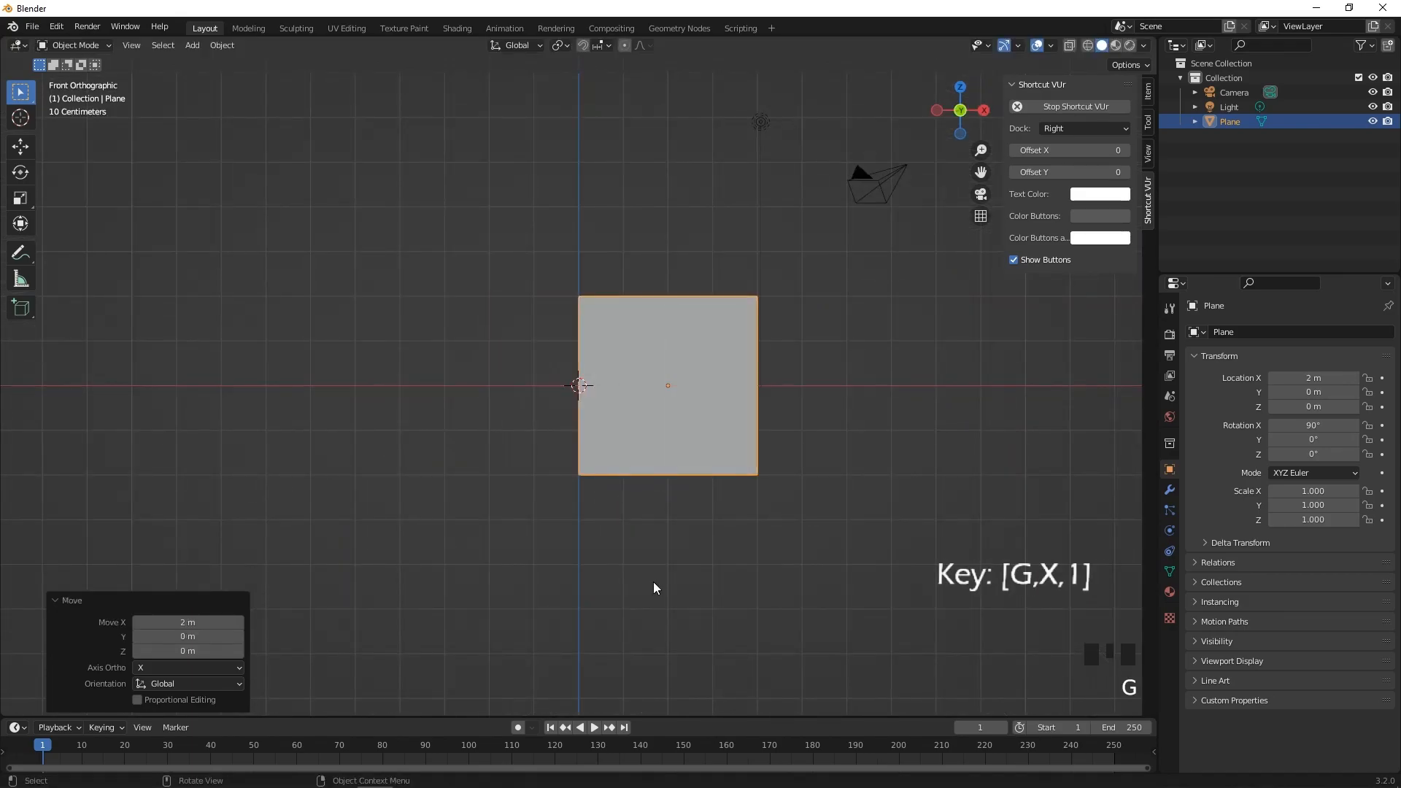
pyautogui.click(660, 464)
pyautogui.press('g')
pyautogui.press('z')
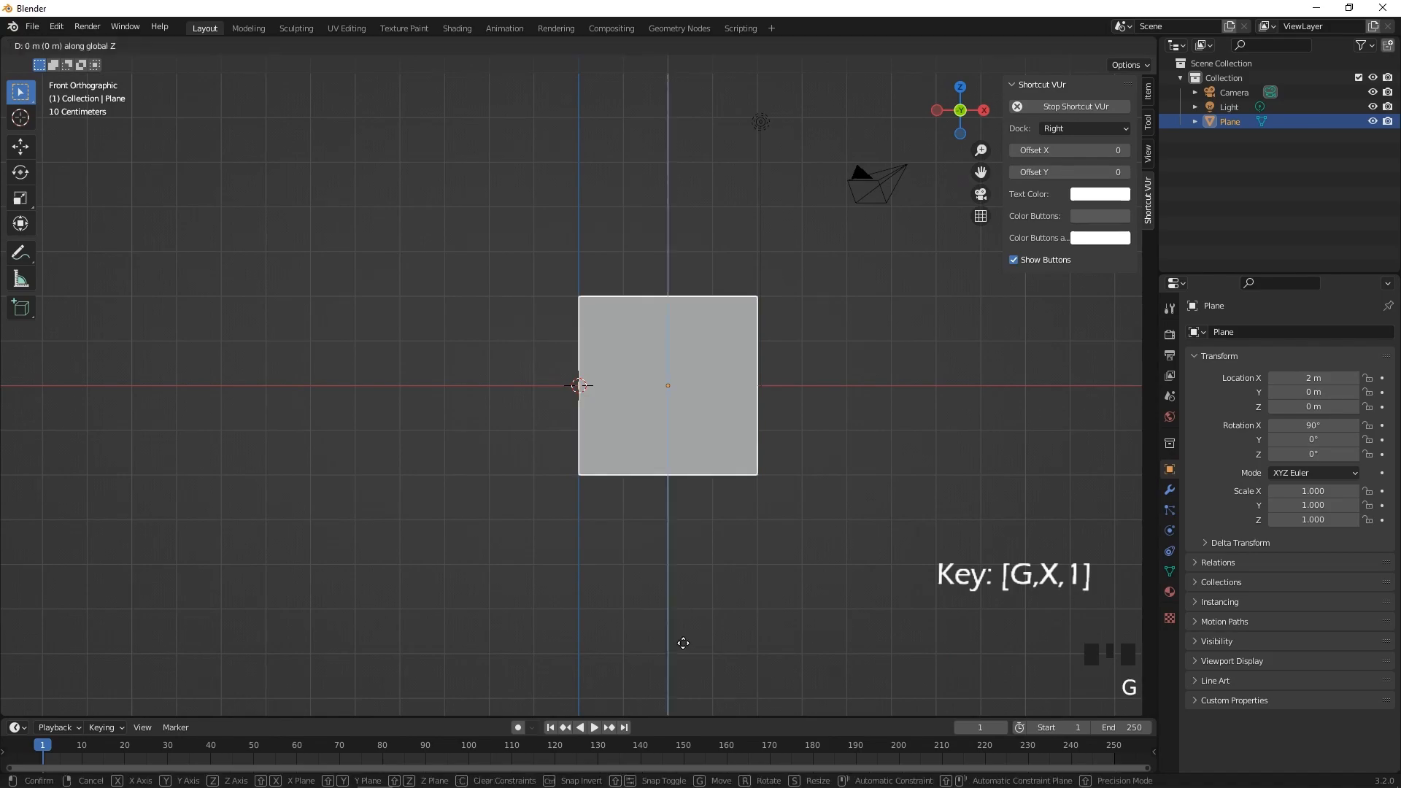
pyautogui.press('2')
pyautogui.press('Return')
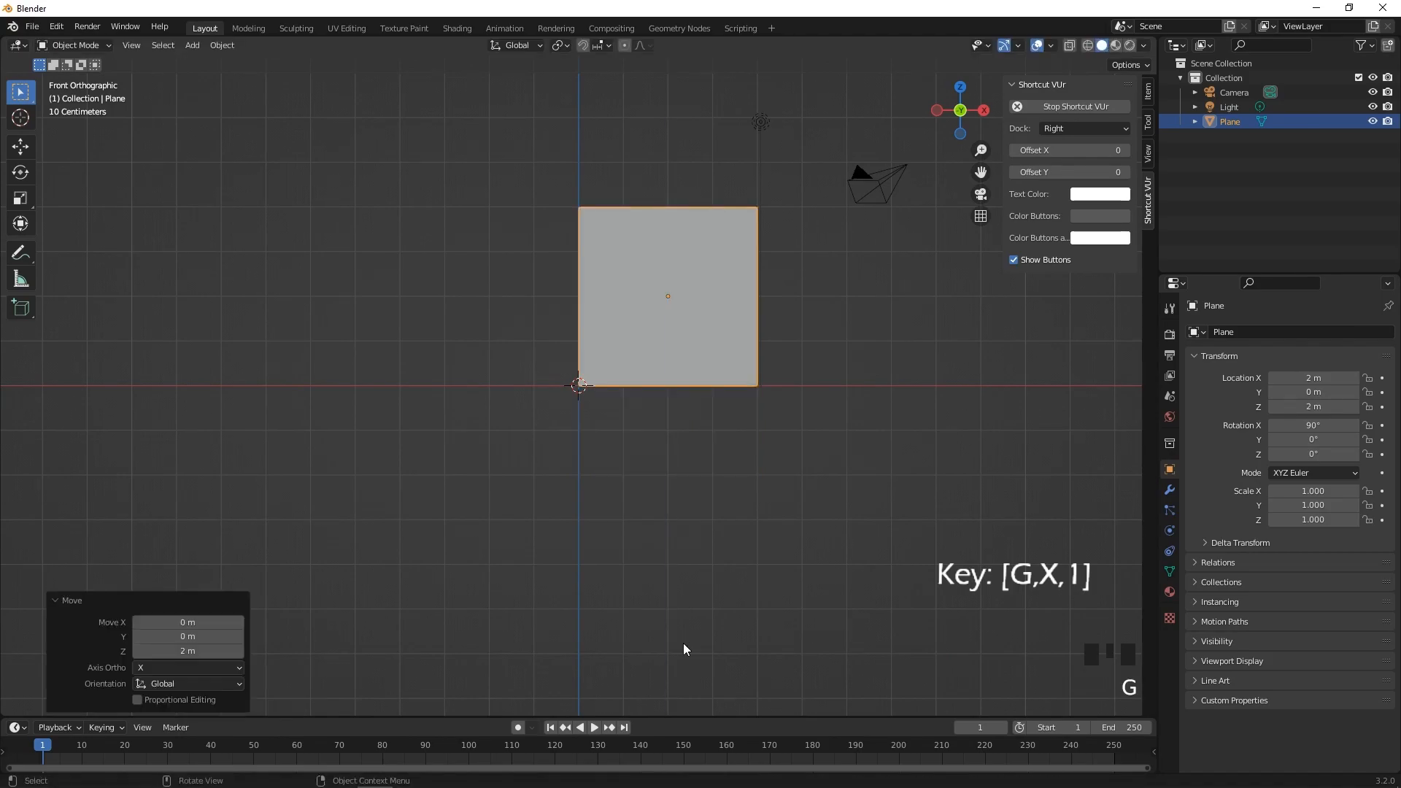
# Step: In Edit Mode, select the plane's upper edge and move it -1 m along Z
pyautogui.click(109, 46)
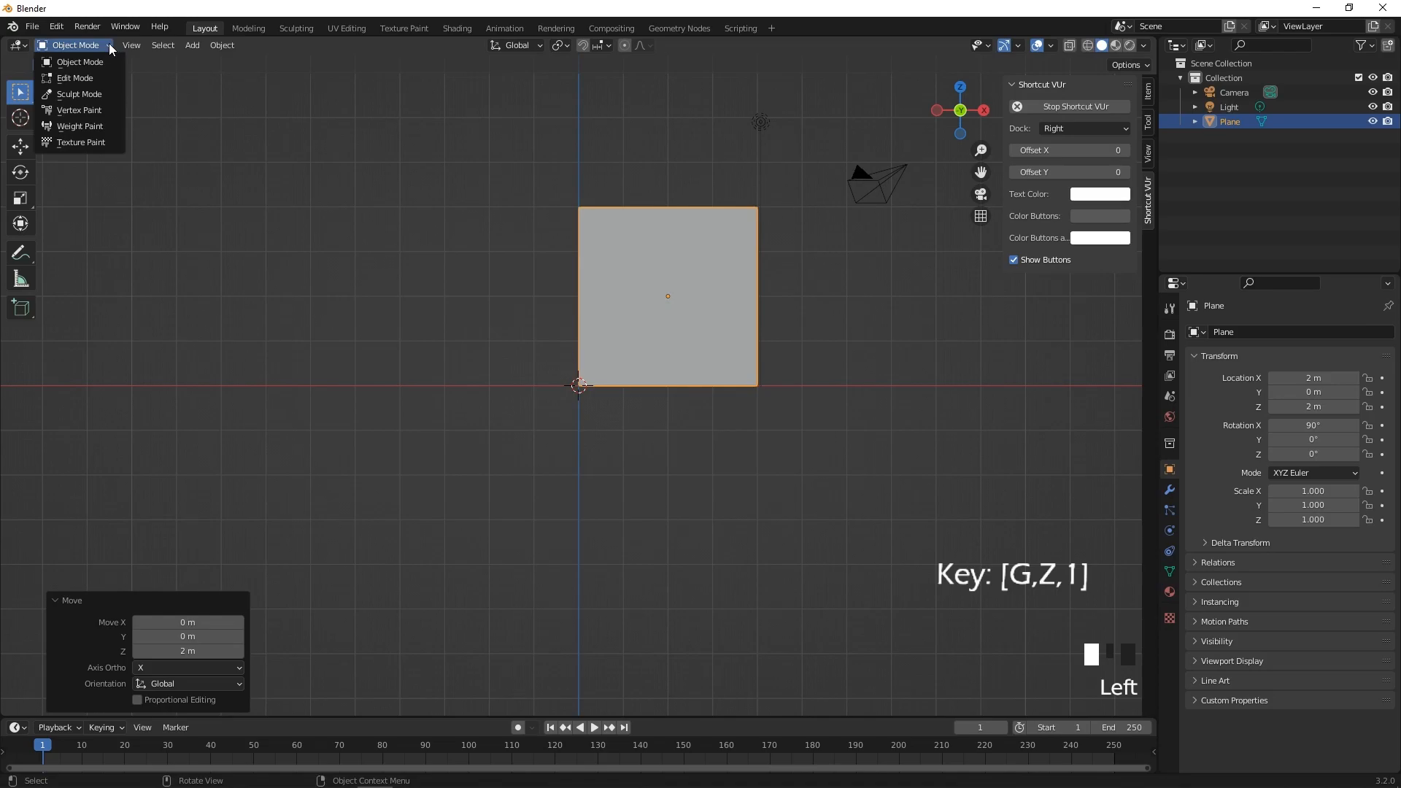
pyautogui.click(93, 76)
pyautogui.click(604, 179)
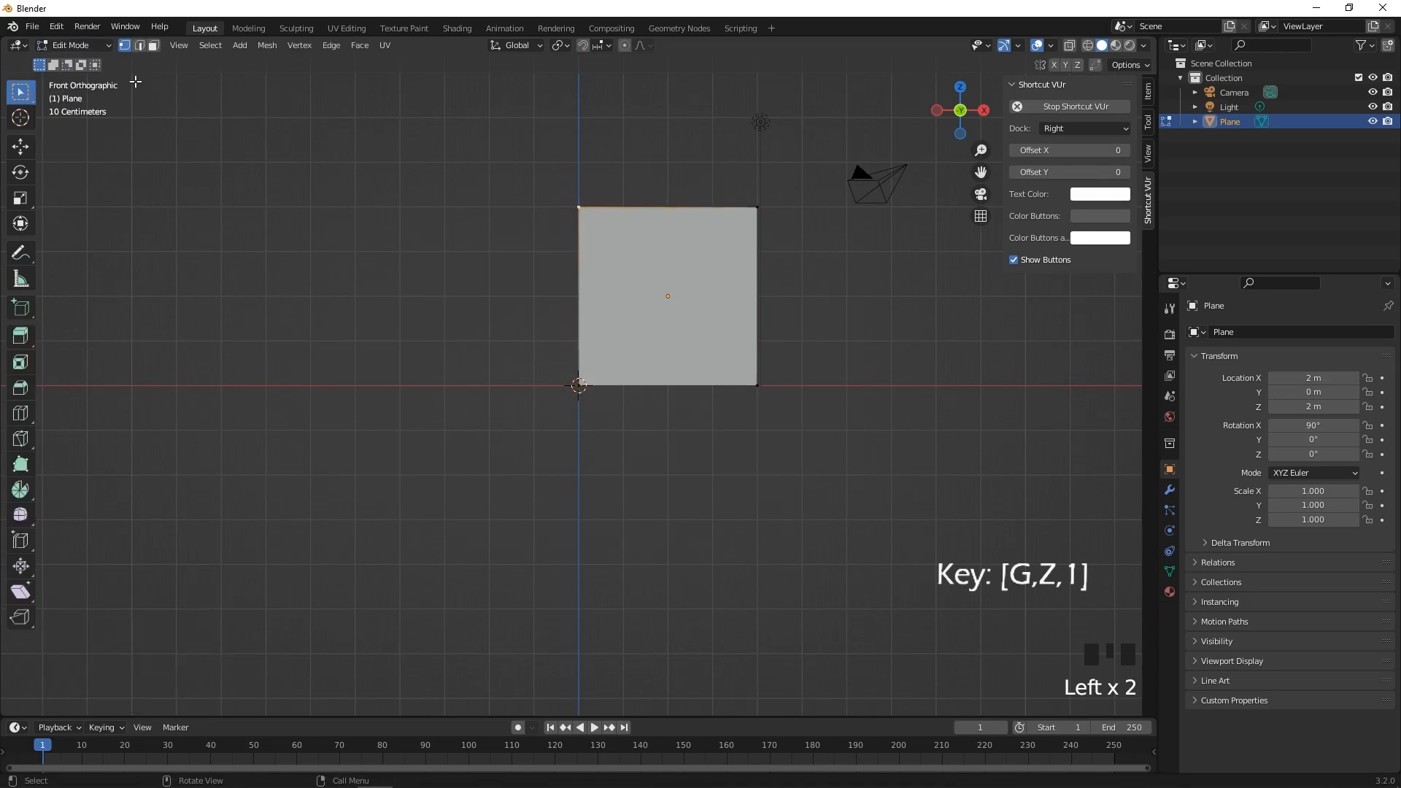
pyautogui.click(139, 45)
pyautogui.moveTo(530, 169); pyautogui.dragTo(794, 235)
pyautogui.write('gz-1')
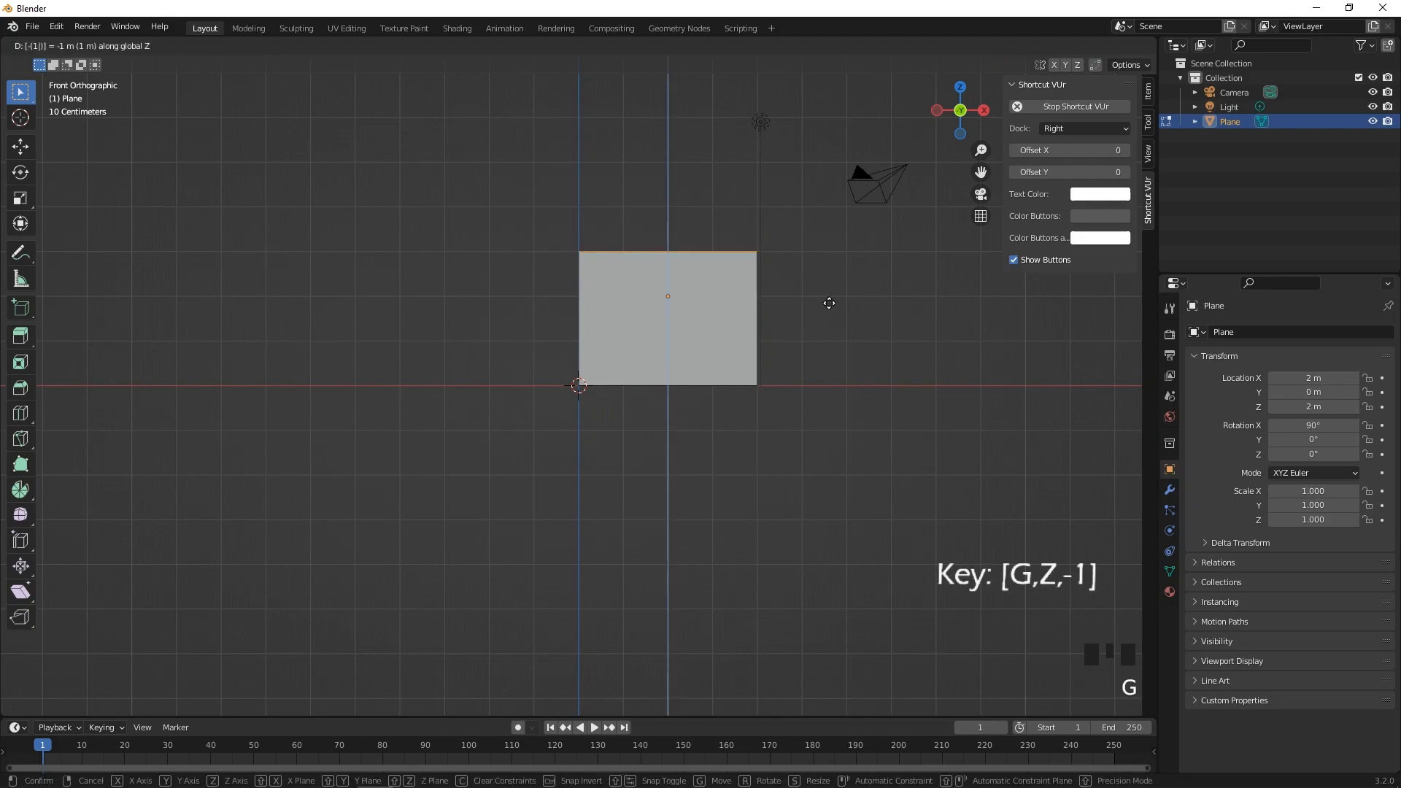
pyautogui.press('Return')
# Step: Add three evenly spaced horizontal loop cuts across the plane without sliding them
pyautogui.scroll(2, 815, 337)
pyautogui.keyDown('shift'); pyautogui.moveTo(789, 333); pyautogui.dragTo(703, 448, button='middle'); pyautogui.keyUp('shift')
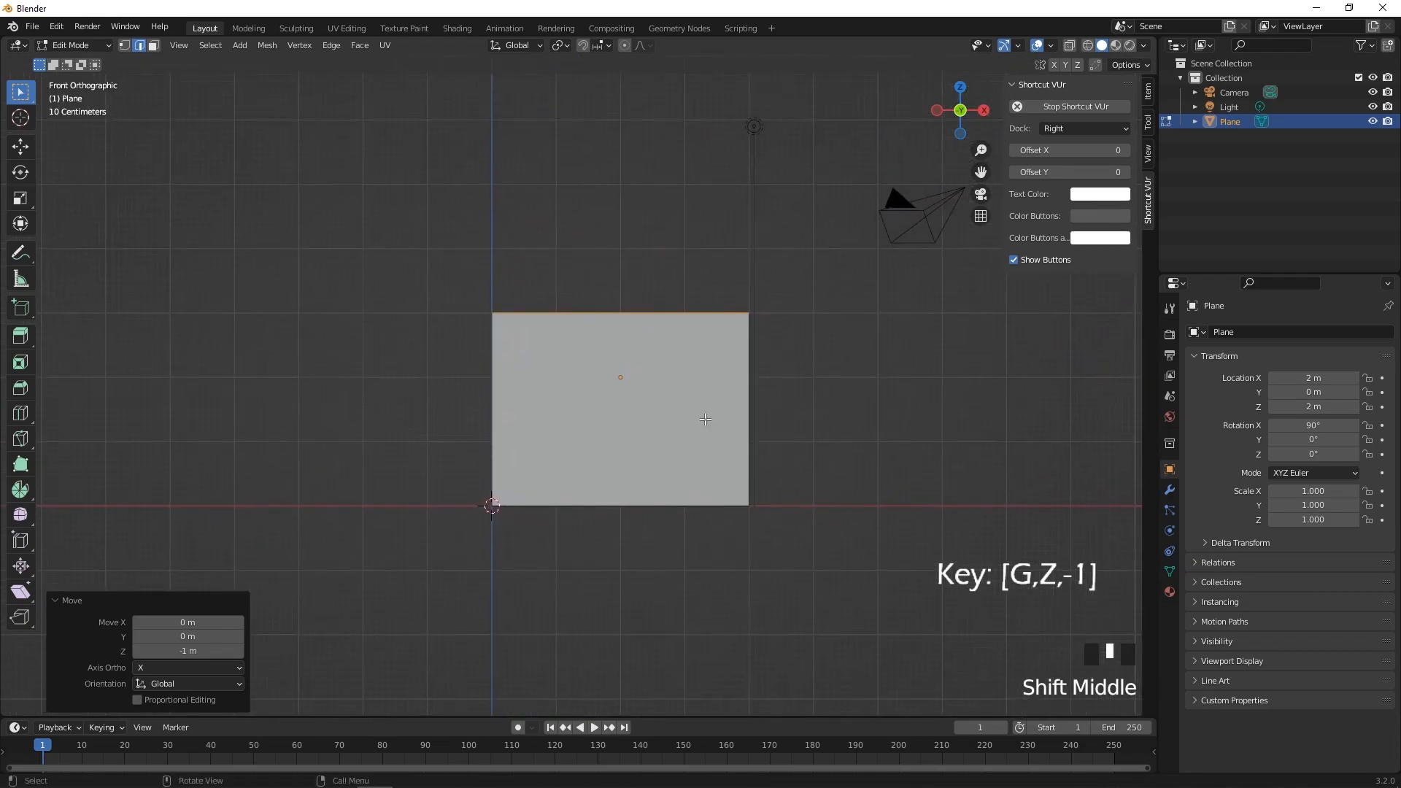
pyautogui.hotkey('ctrl', 'r')
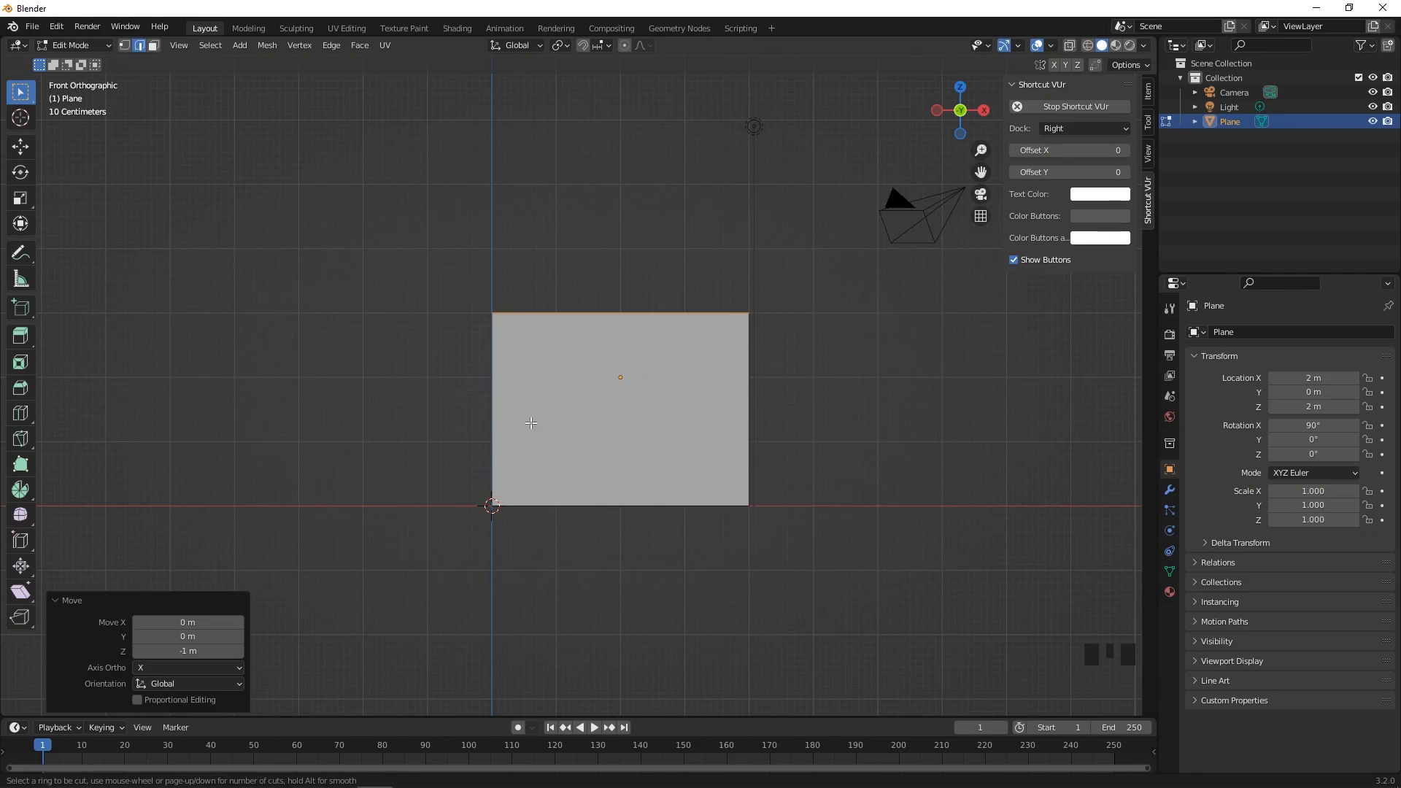
pyautogui.scroll(1, 508, 403)
pyautogui.scroll(1, 508, 403)
pyautogui.click(507, 402)
pyautogui.rightClick(507, 403)
pyautogui.click(803, 390)
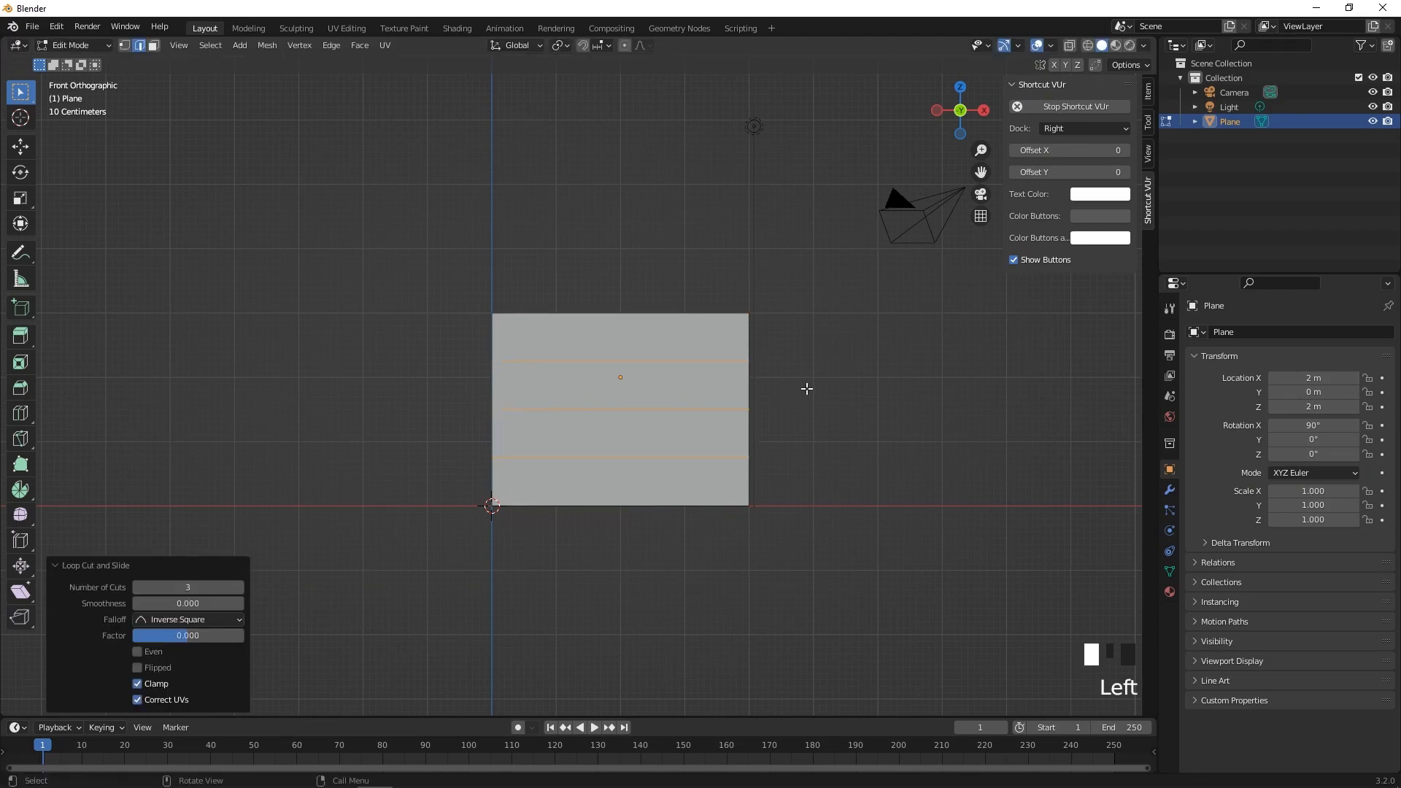
# Step: Select the uppermost and lowermost faces of the wall and extrude them outward about 0.12 m
pyautogui.click(154, 46)
pyautogui.click(565, 331)
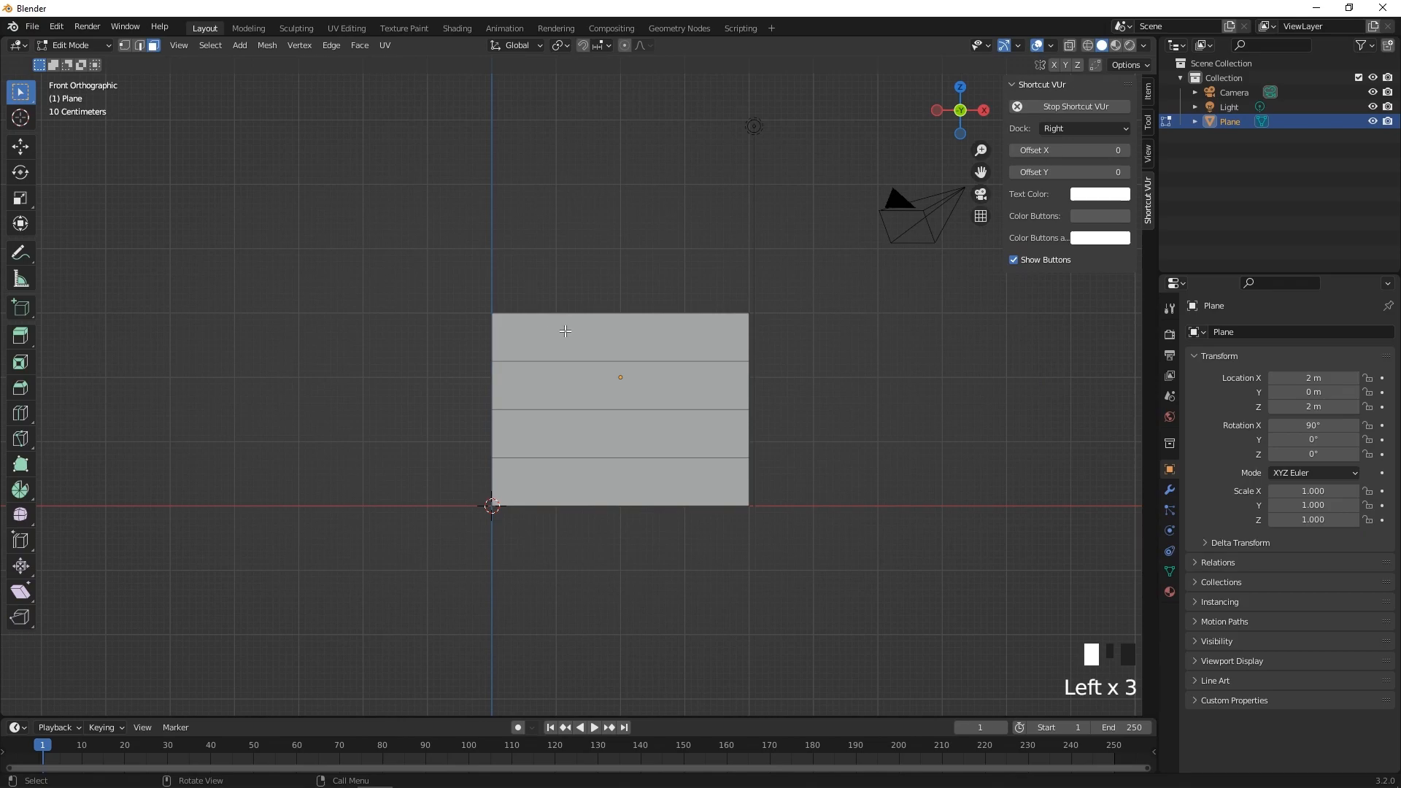
pyautogui.keyDown('shift'); pyautogui.click(636, 480); pyautogui.keyUp('shift')
pyautogui.moveTo(718, 473); pyautogui.dragTo(612, 482, button='middle')
pyautogui.scroll(1, 613, 481)
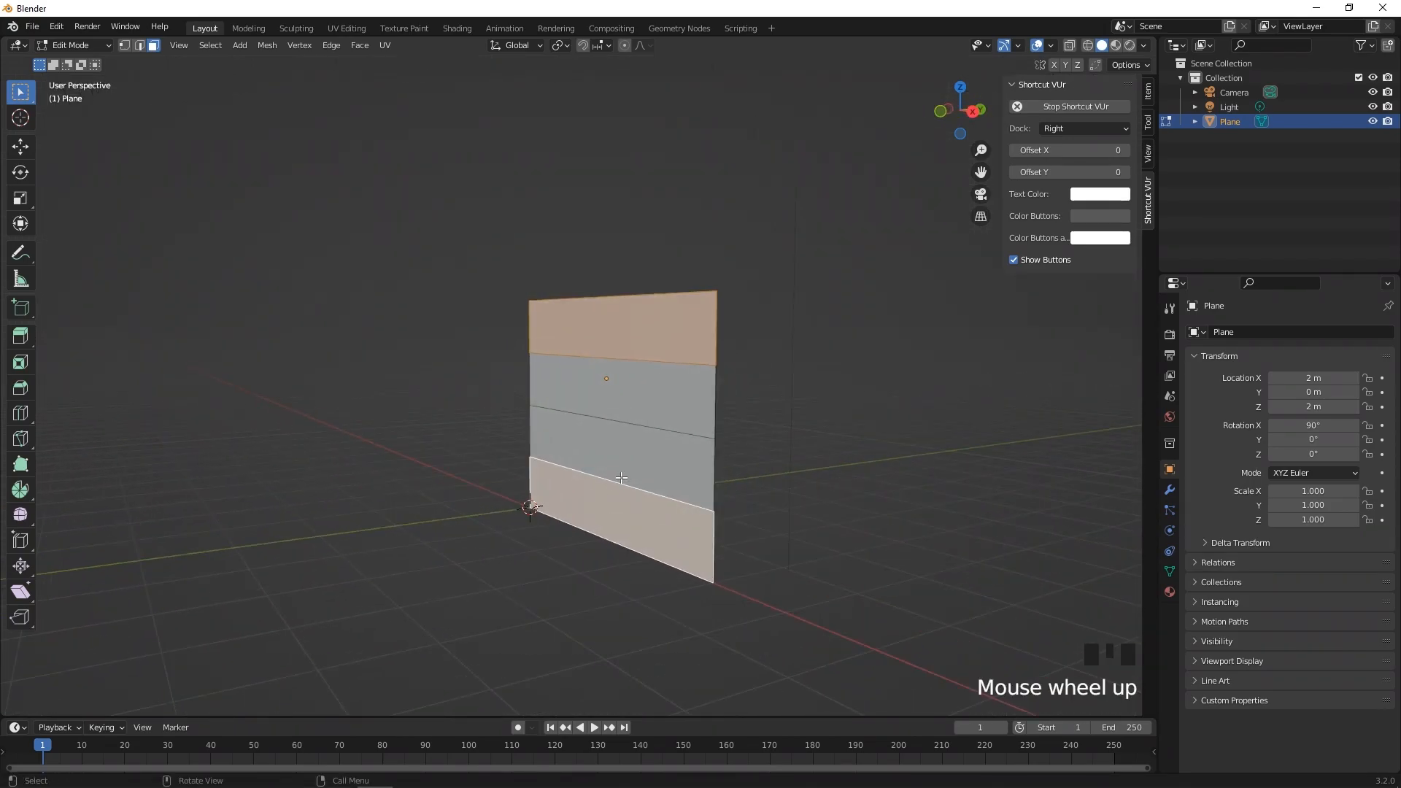
pyautogui.press('e')
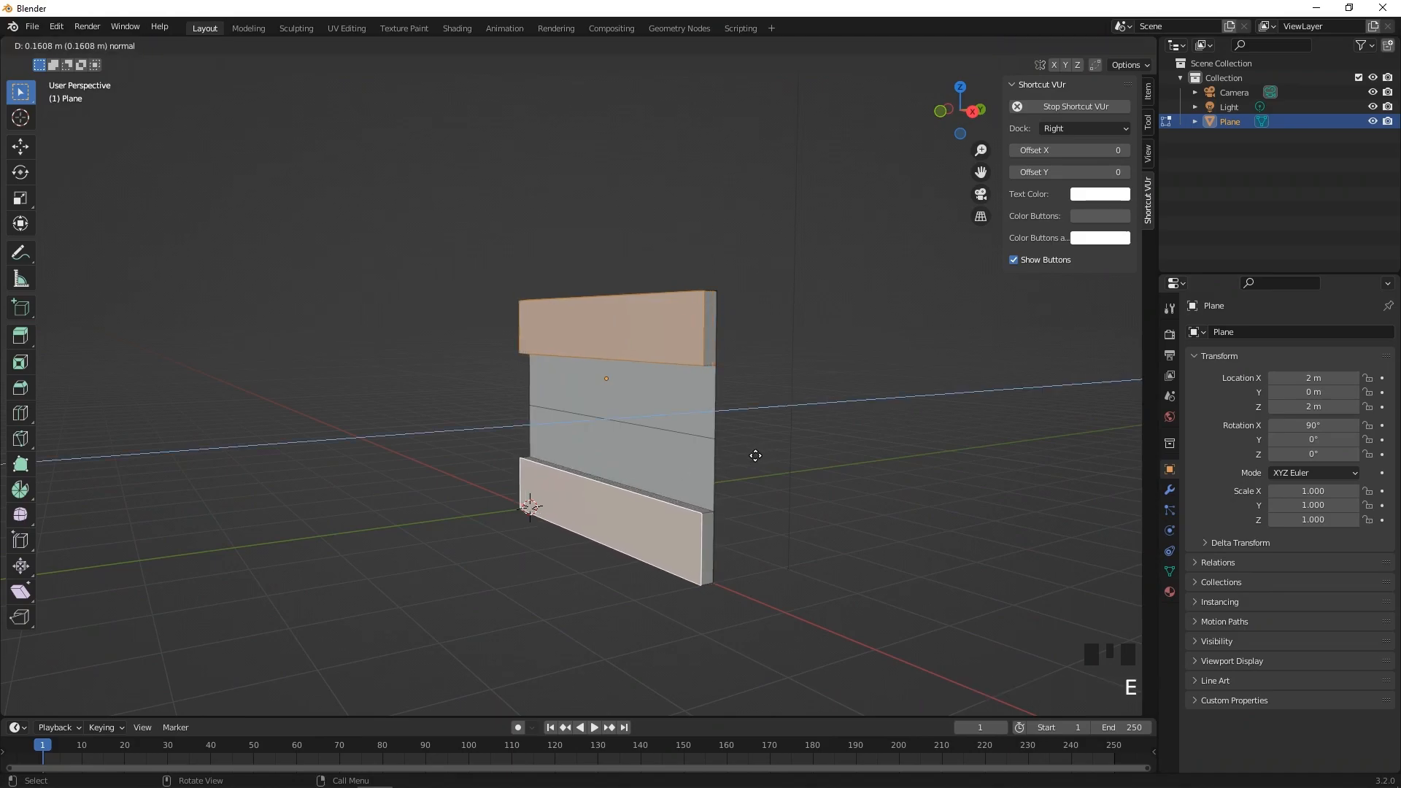
pyautogui.click(758, 456)
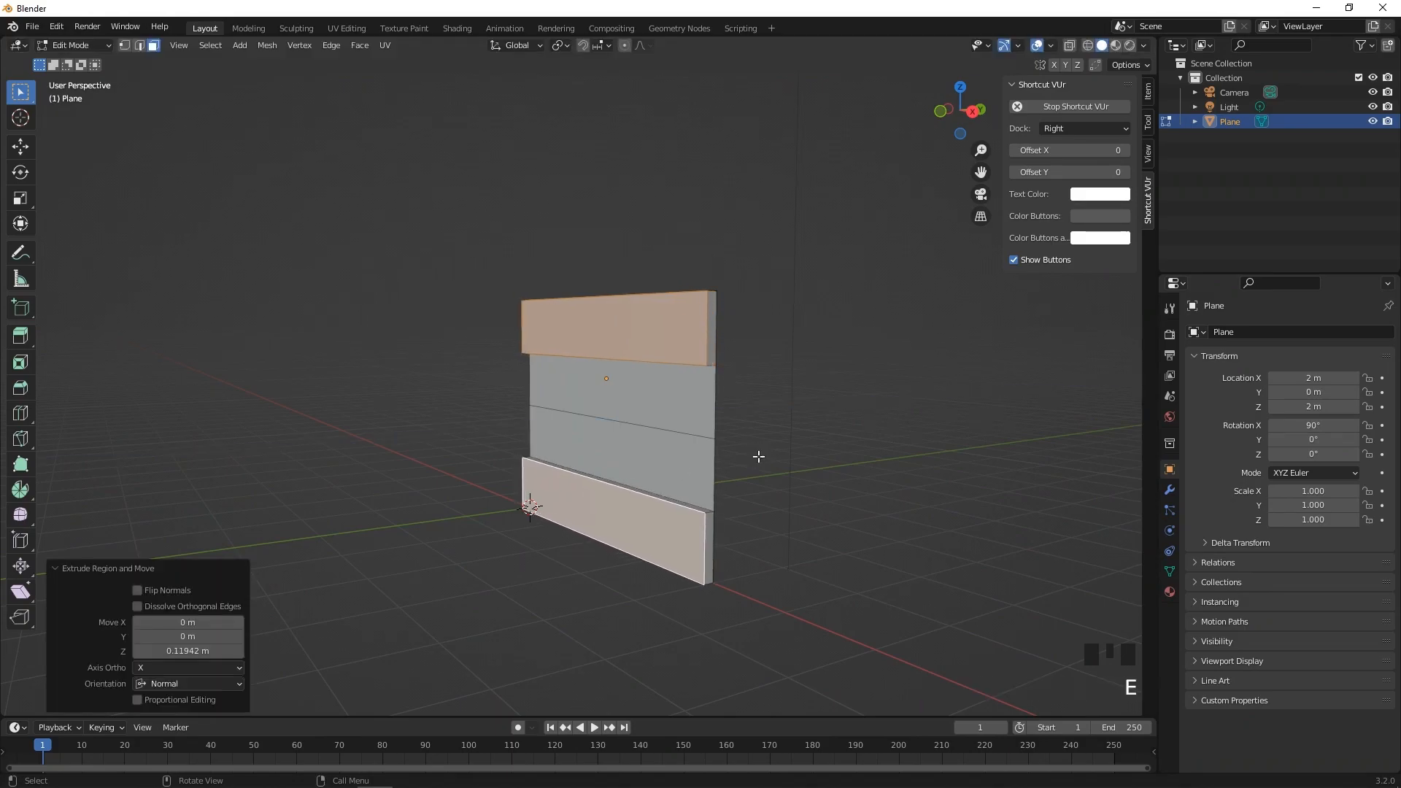
# Step: Add one horizontal loop cut to the upper extruded band and slide it toward the top edge, factor about -0.53
pyautogui.click(700, 388)
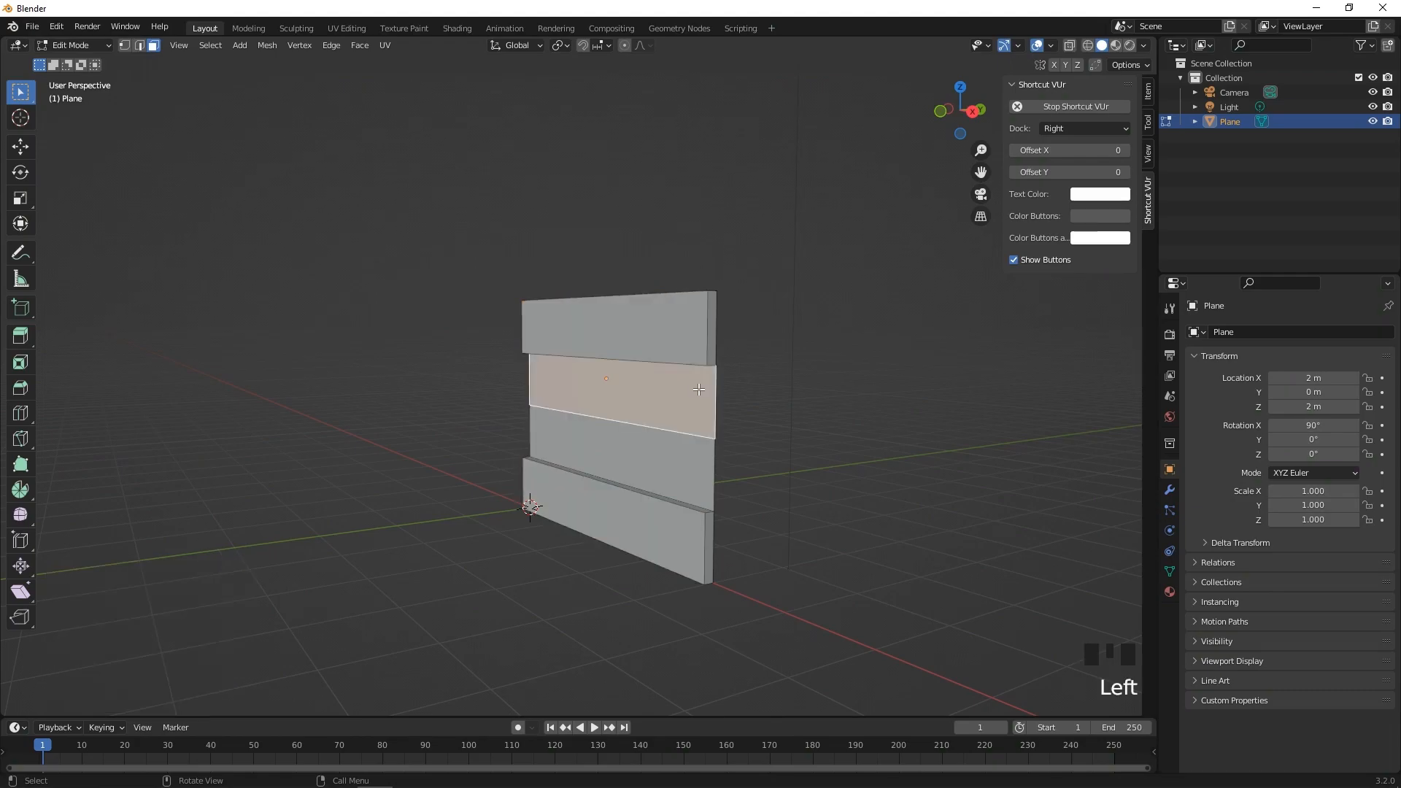
pyautogui.click(675, 332)
pyautogui.hotkey('ctrl', 'r')
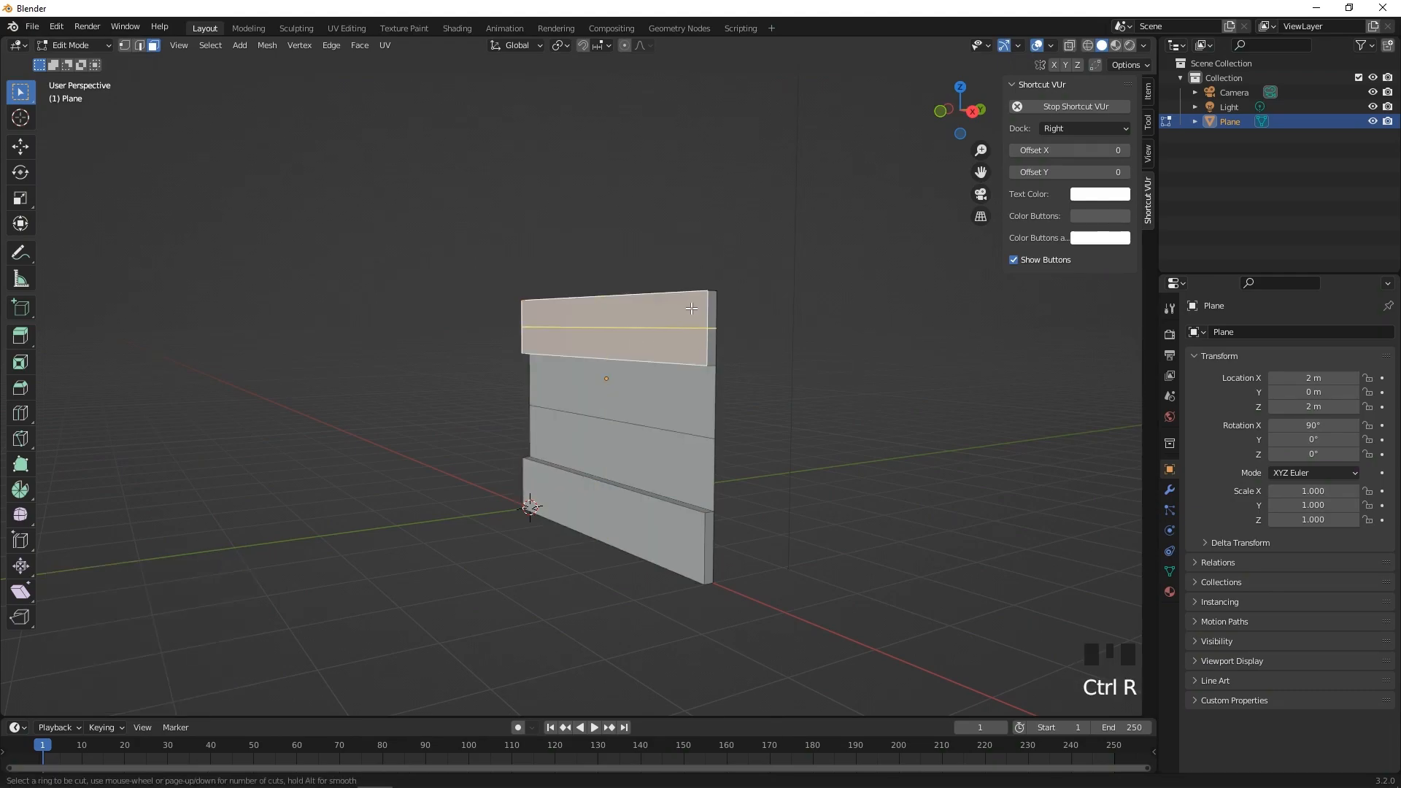
pyautogui.click(693, 333)
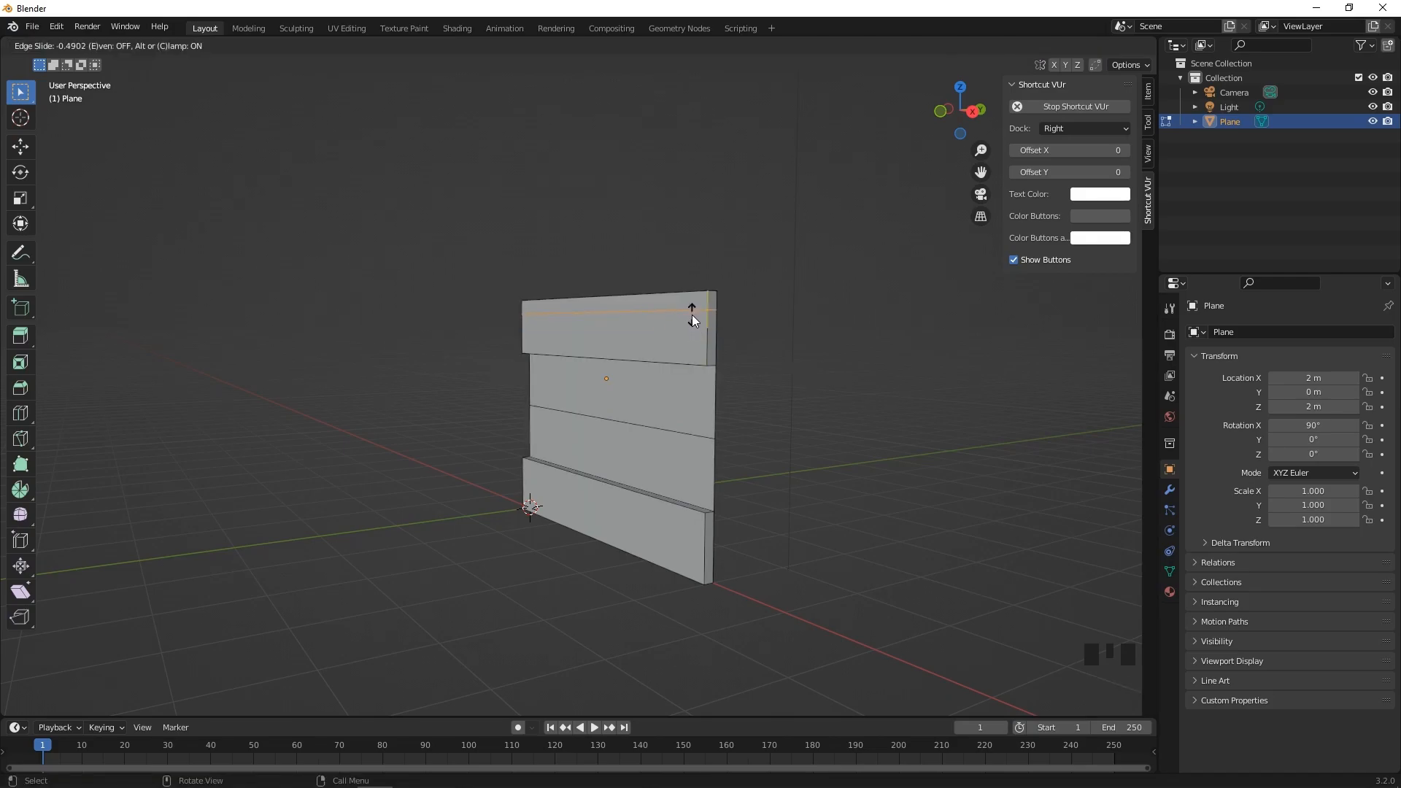
pyautogui.click(692, 313)
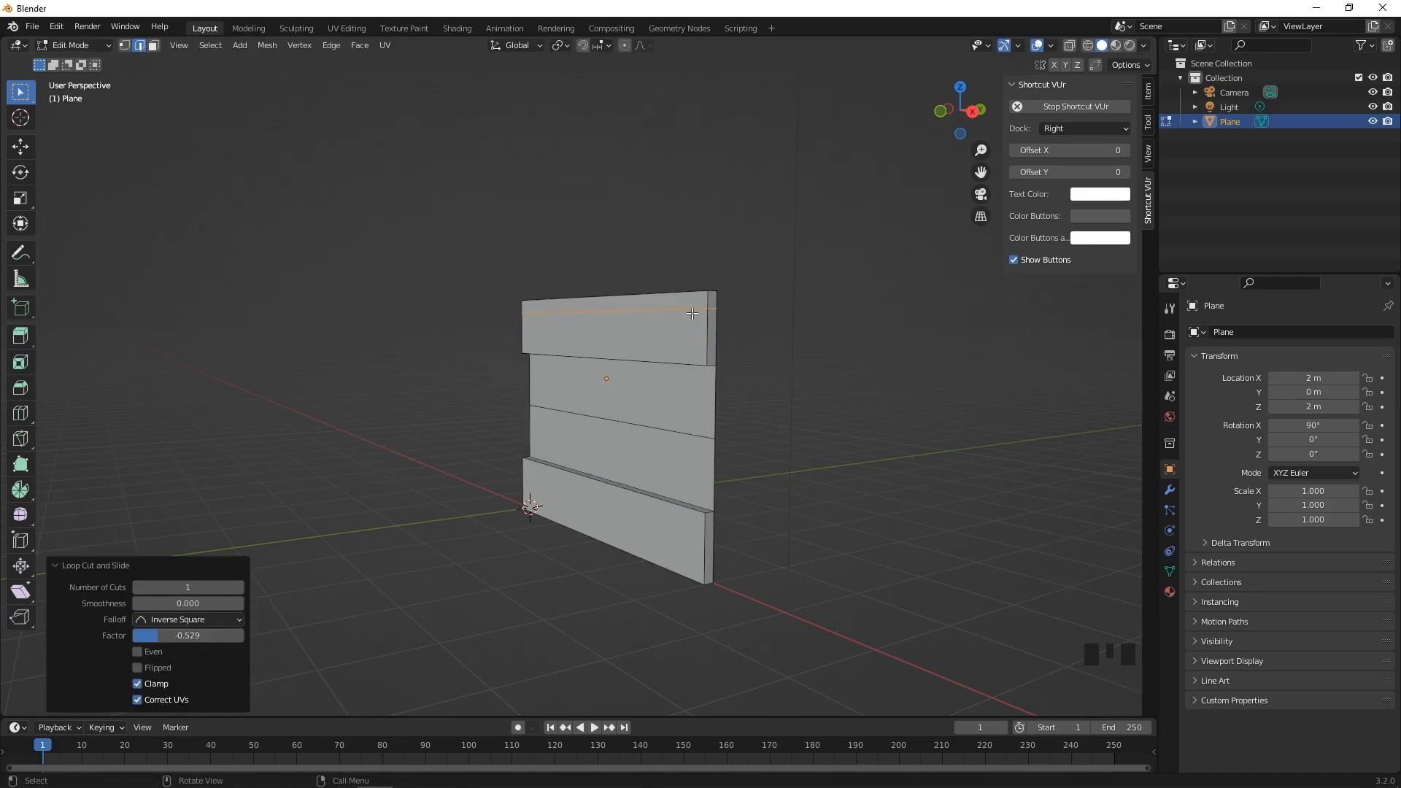
# Step: Add one horizontal loop cut to the lower extruded band and slide it toward the bottom edge, factor about -0.62
pyautogui.click(674, 544)
pyautogui.hotkey('ctrl', 'r')
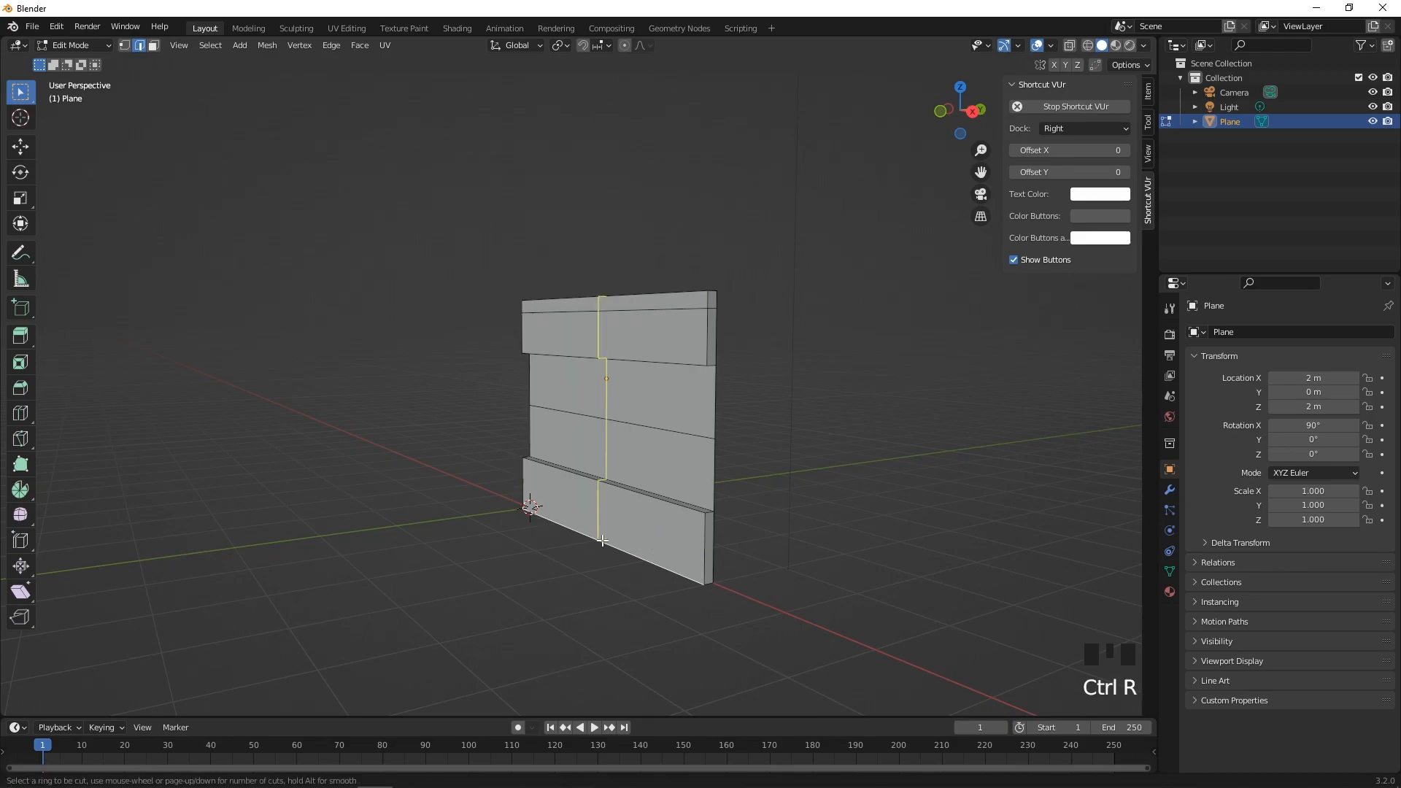
pyautogui.click(712, 572)
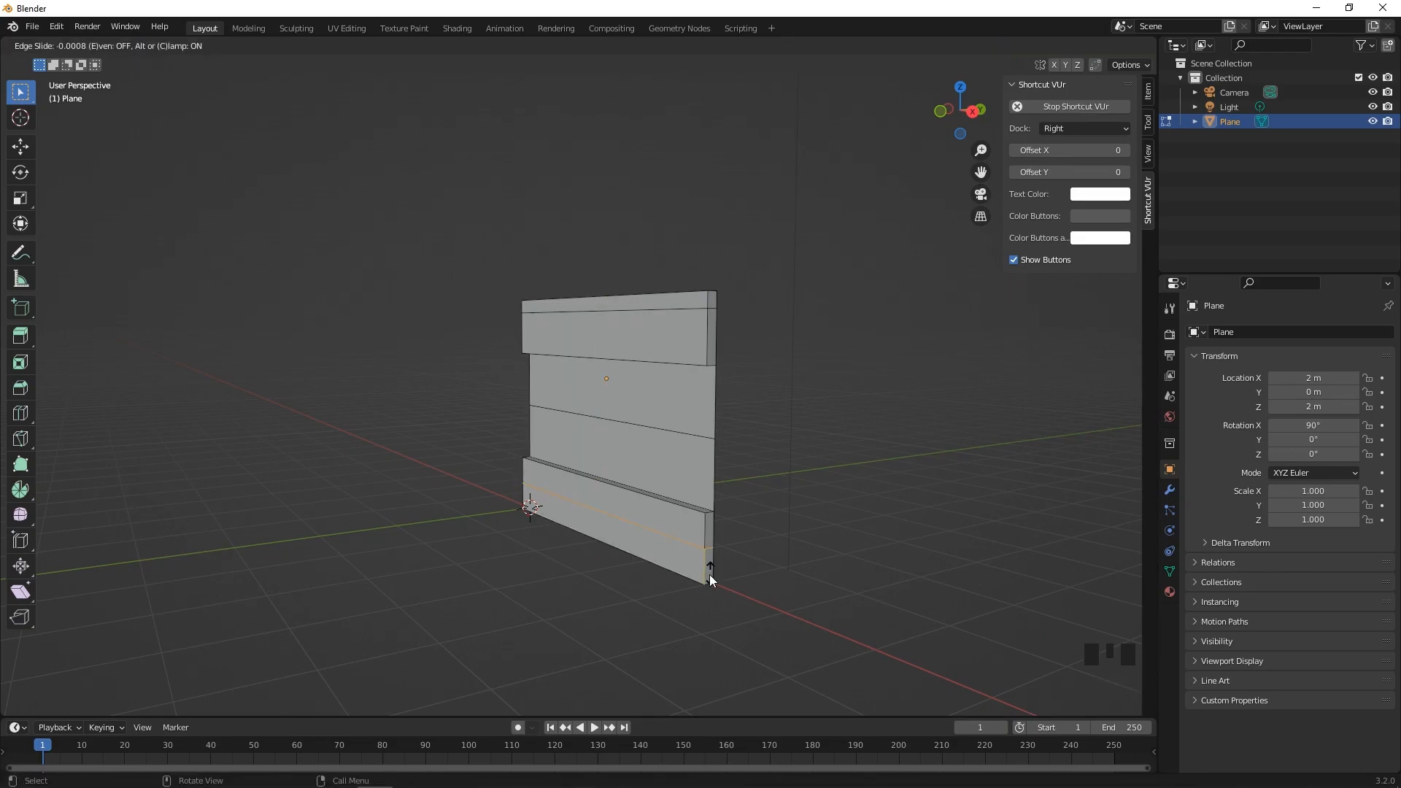
pyautogui.click(709, 593)
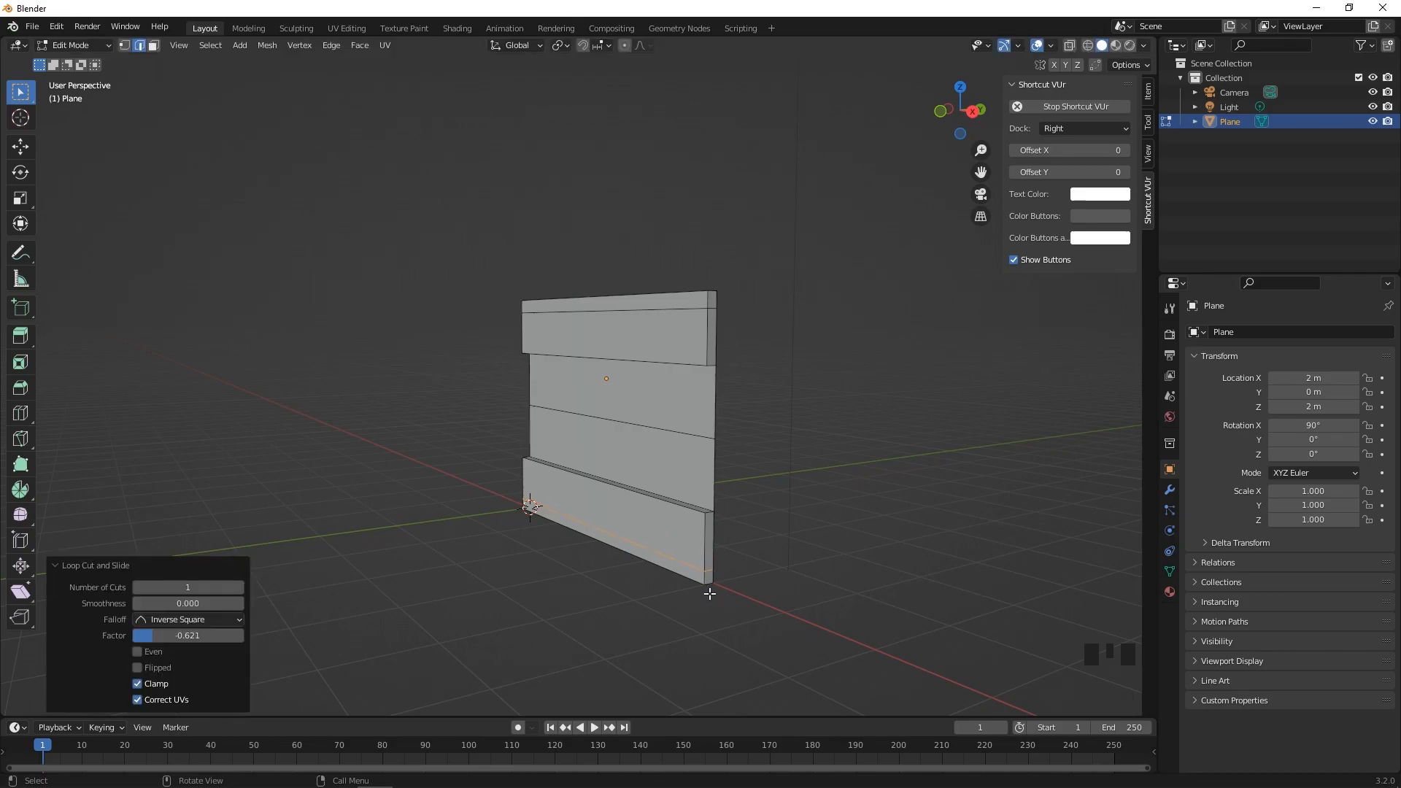
pyautogui.click(758, 508)
# Step: Select the narrow front strips along the wall's top and bottom edges and extrude them outward about 0.04 m
pyautogui.press('3')
pyautogui.click(650, 302)
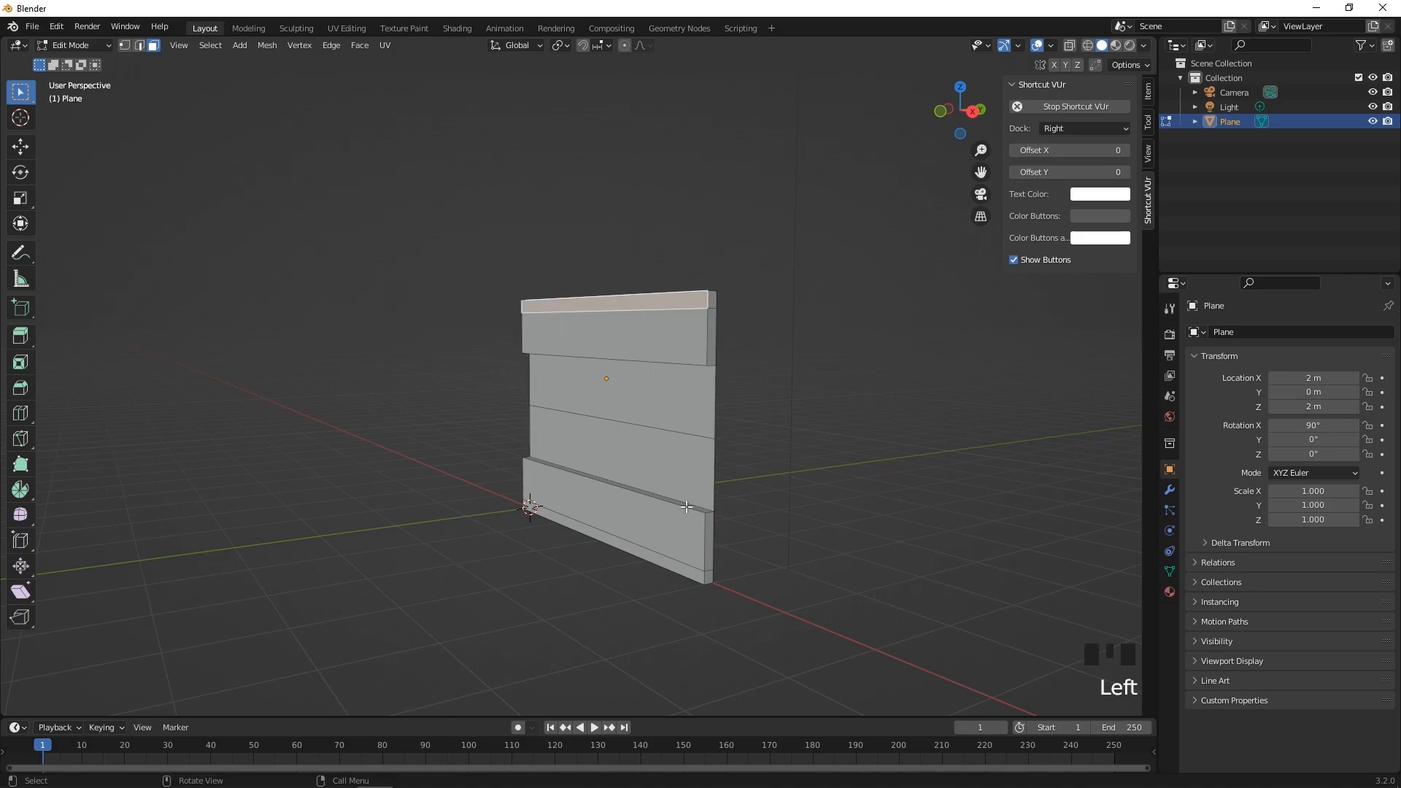
pyautogui.keyDown('shift'); pyautogui.click(662, 562); pyautogui.keyUp('shift')
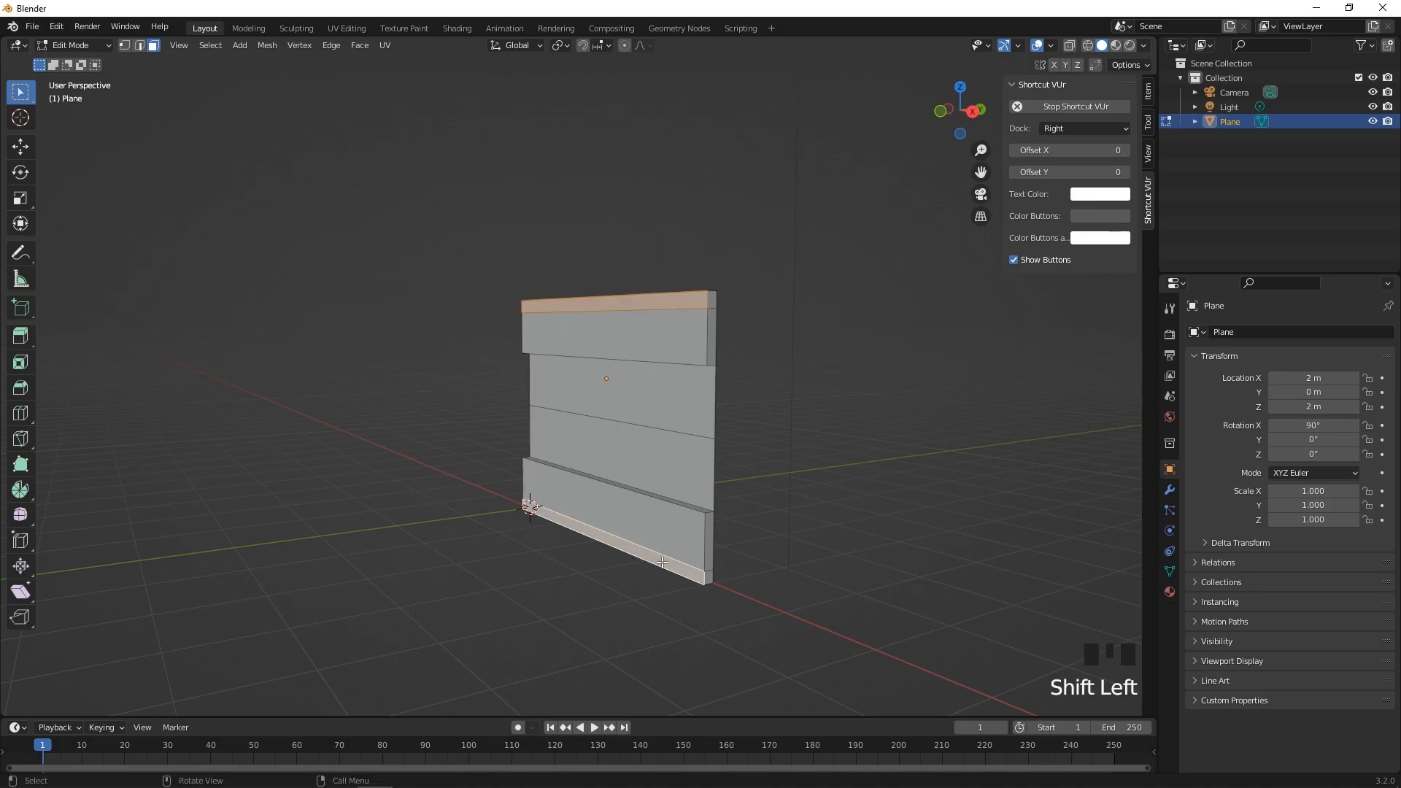
pyautogui.moveTo(776, 496); pyautogui.dragTo(727, 504, button='middle')
pyautogui.scroll(2, 760, 501)
pyautogui.press('e')
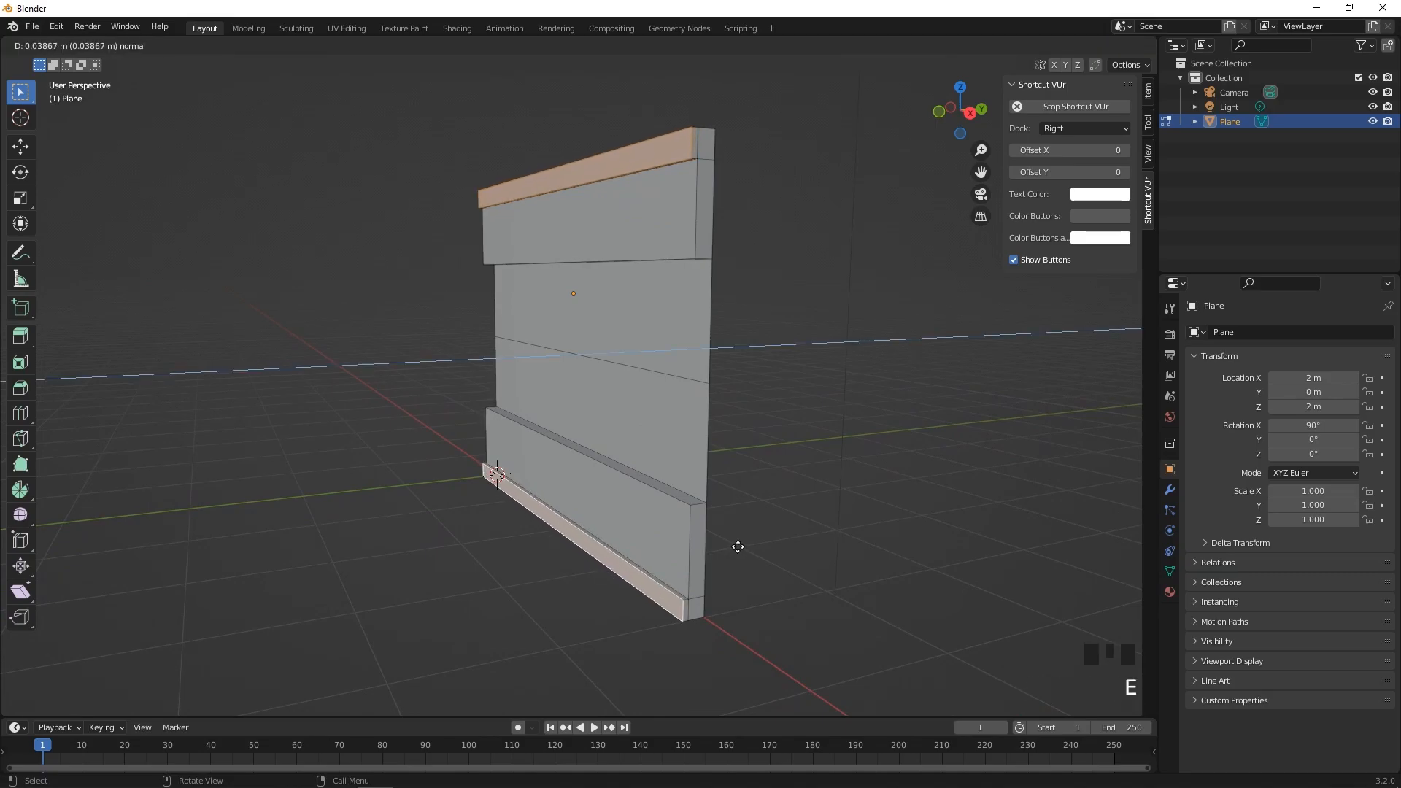
pyautogui.click(738, 547)
pyautogui.moveTo(735, 548); pyautogui.dragTo(762, 553, button='middle')
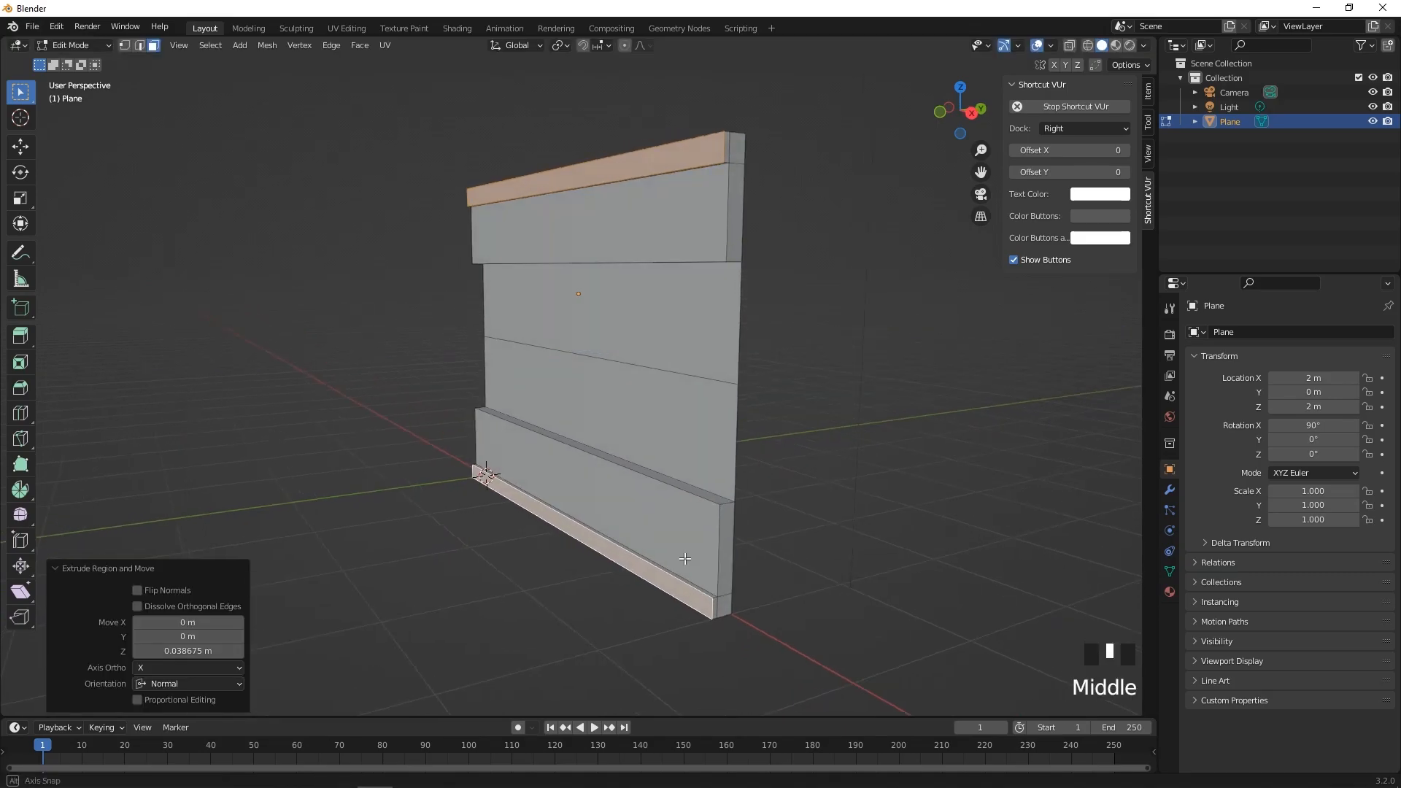
pyautogui.click(773, 556)
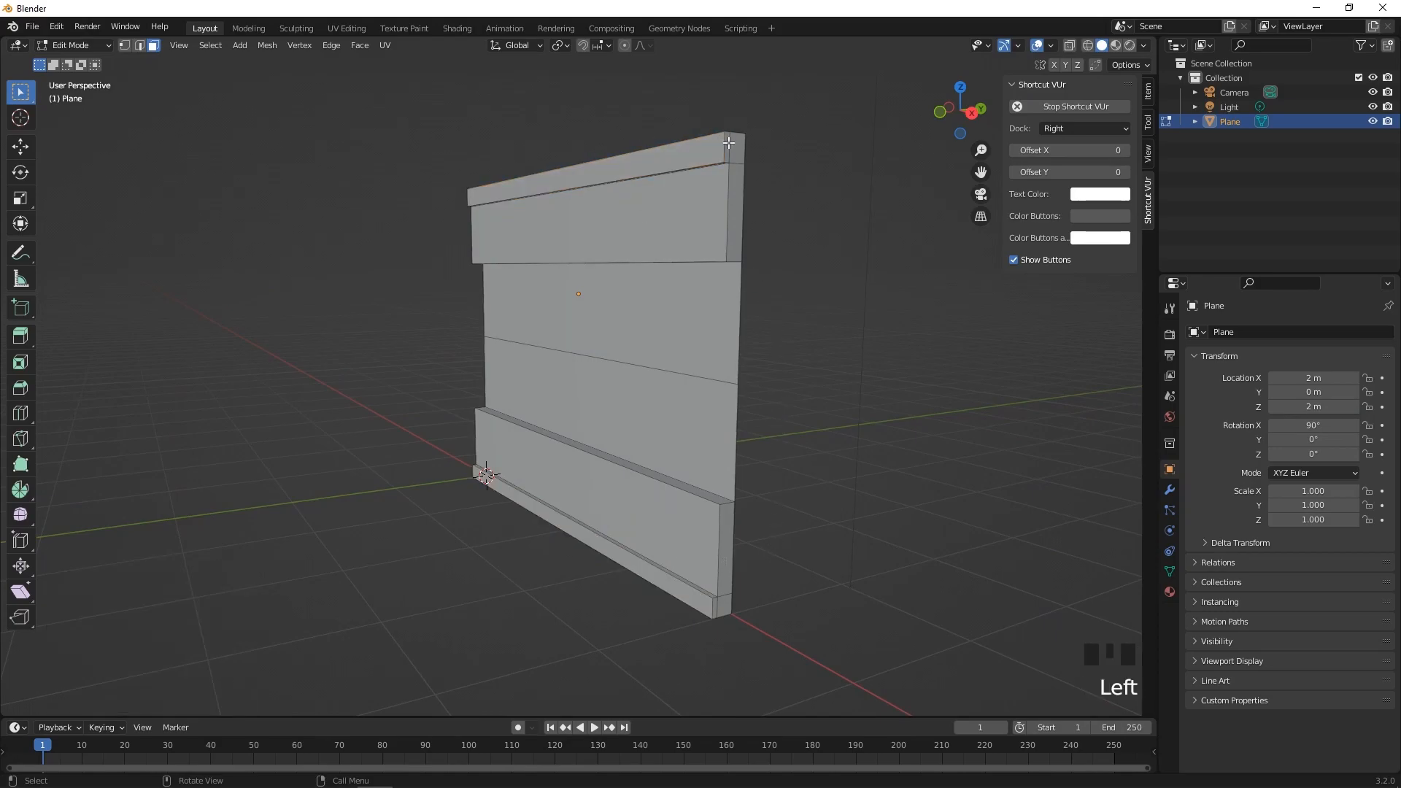
# Step: Delete the end faces of the upper and lower bands and their trims on the wall end away from the origin
pyautogui.click(731, 147)
pyautogui.keyDown('shift'); pyautogui.click(737, 152); pyautogui.keyUp('shift')
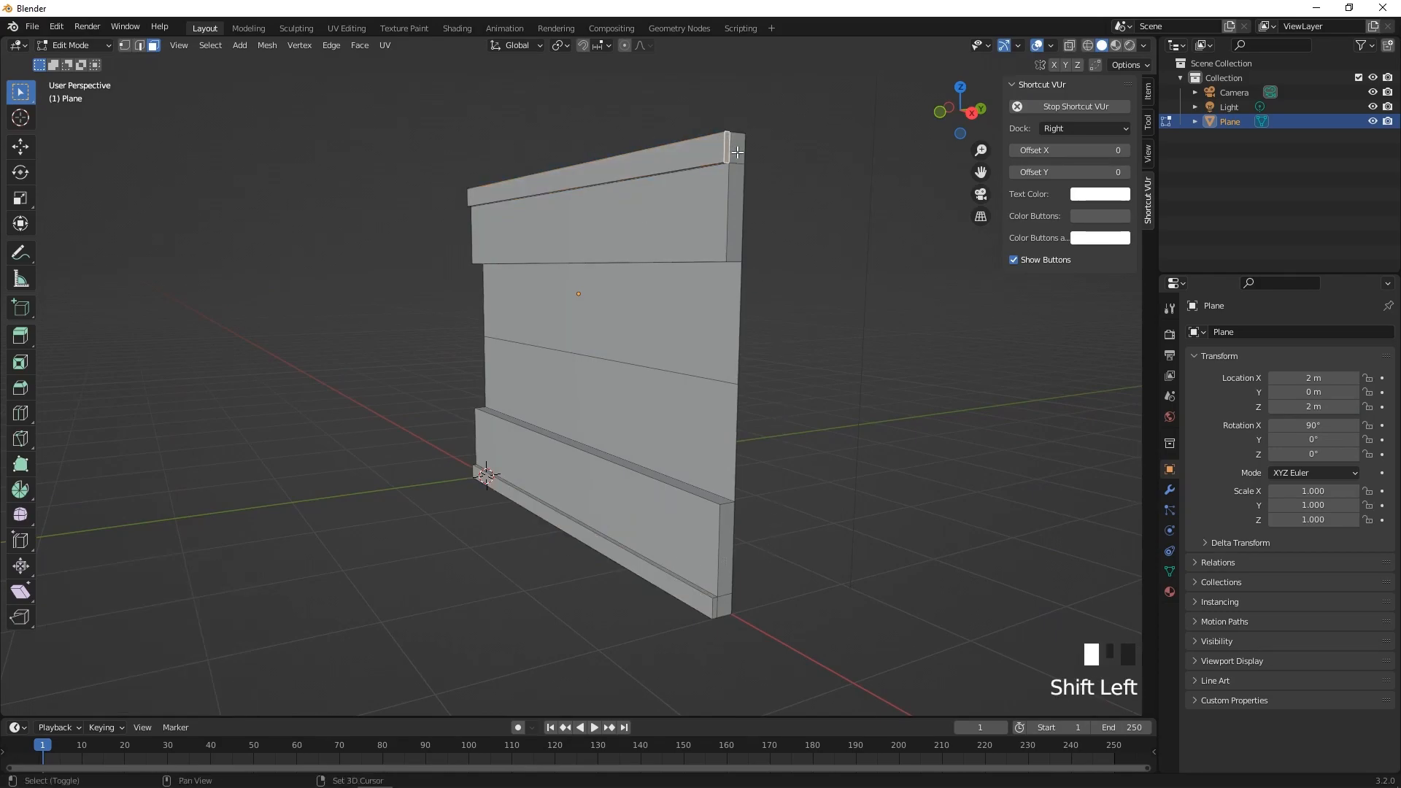
pyautogui.keyDown('shift'); pyautogui.click(736, 207); pyautogui.keyUp('shift')
pyautogui.keyDown('shift'); pyautogui.click(723, 541); pyautogui.keyUp('shift')
pyautogui.keyDown('shift'); pyautogui.click(718, 605); pyautogui.keyUp('shift')
pyautogui.keyDown('shift'); pyautogui.click(722, 605); pyautogui.keyUp('shift')
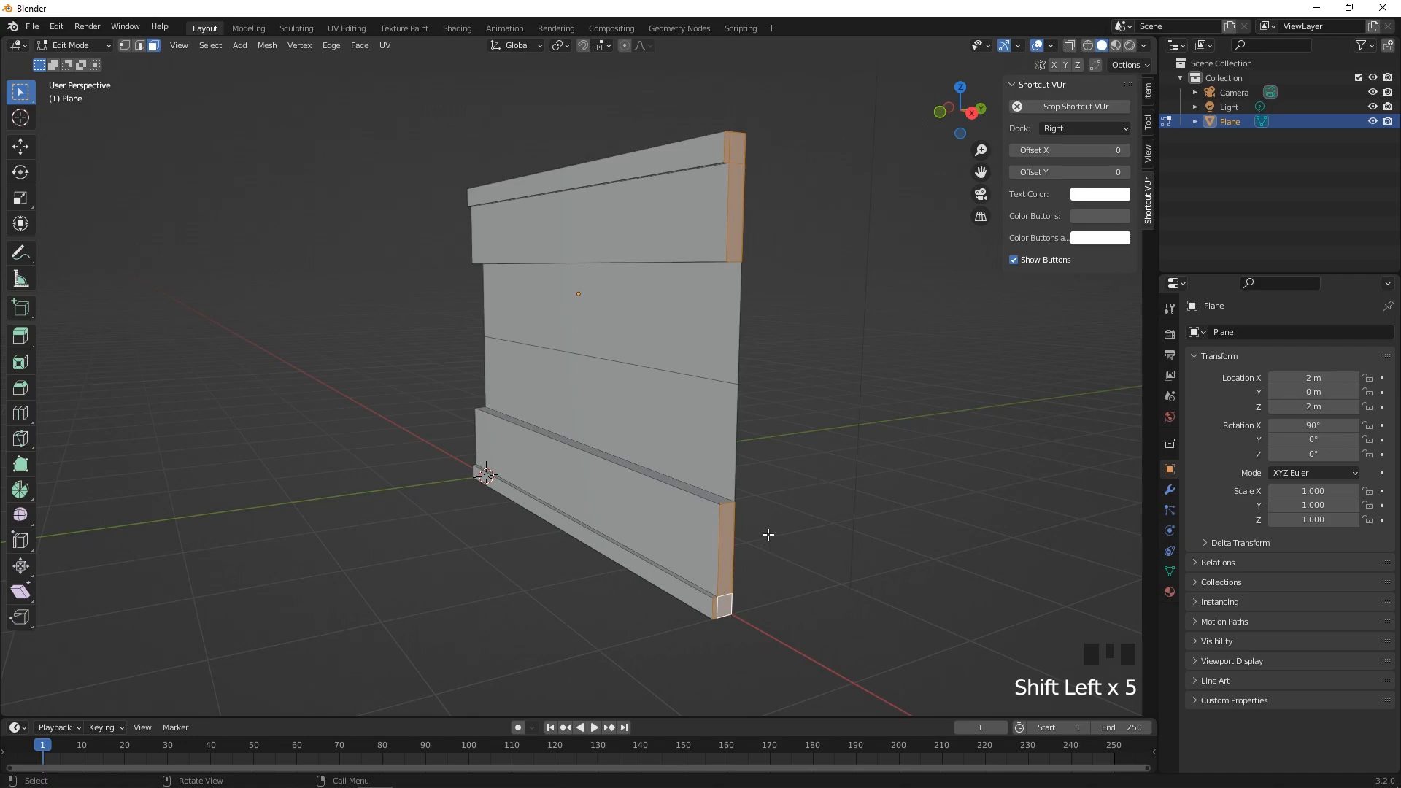
pyautogui.press('x')
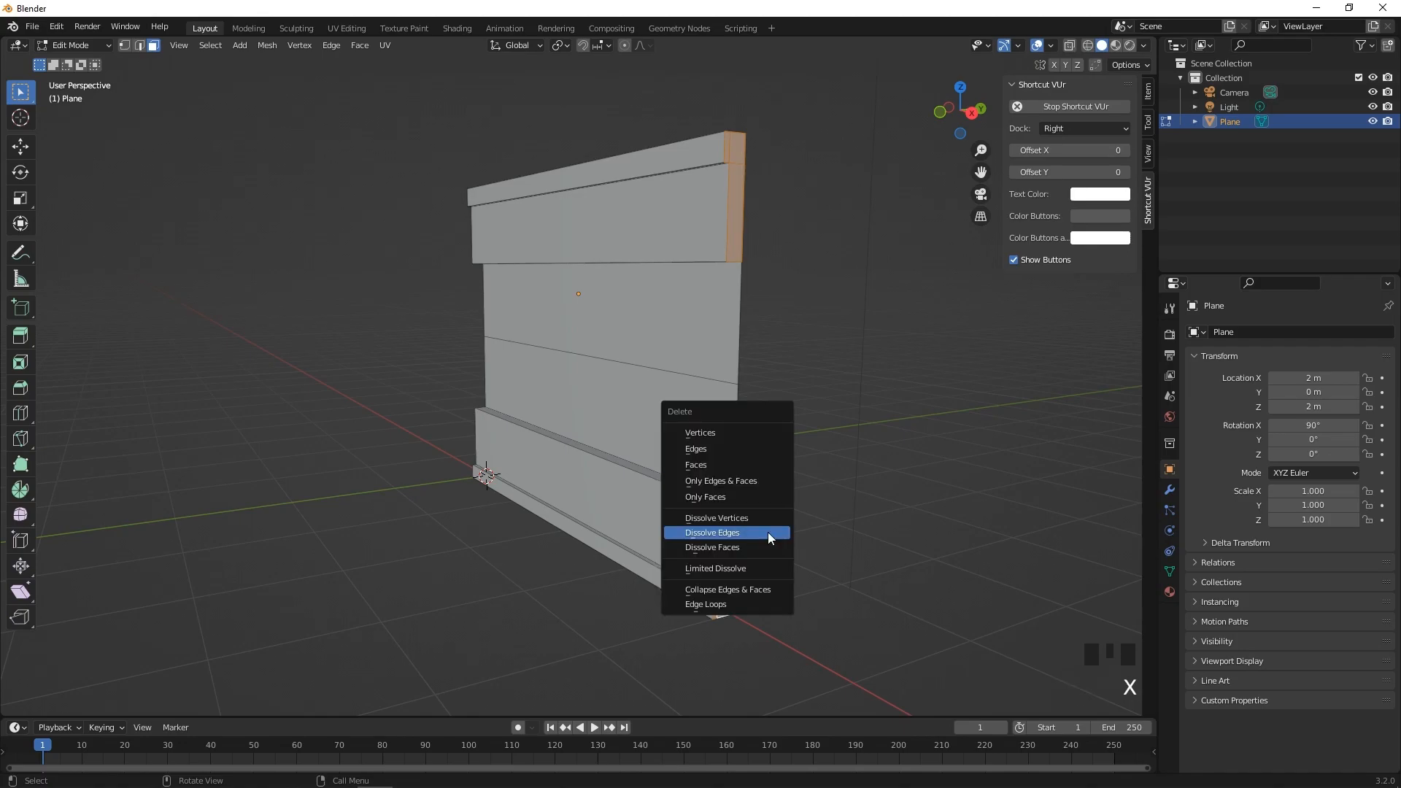
pyautogui.click(733, 460)
# Step: Delete the end faces of the upper and lower bands and their trims at the wall end near the origin
pyautogui.moveTo(625, 454); pyautogui.dragTo(813, 444, button='middle')
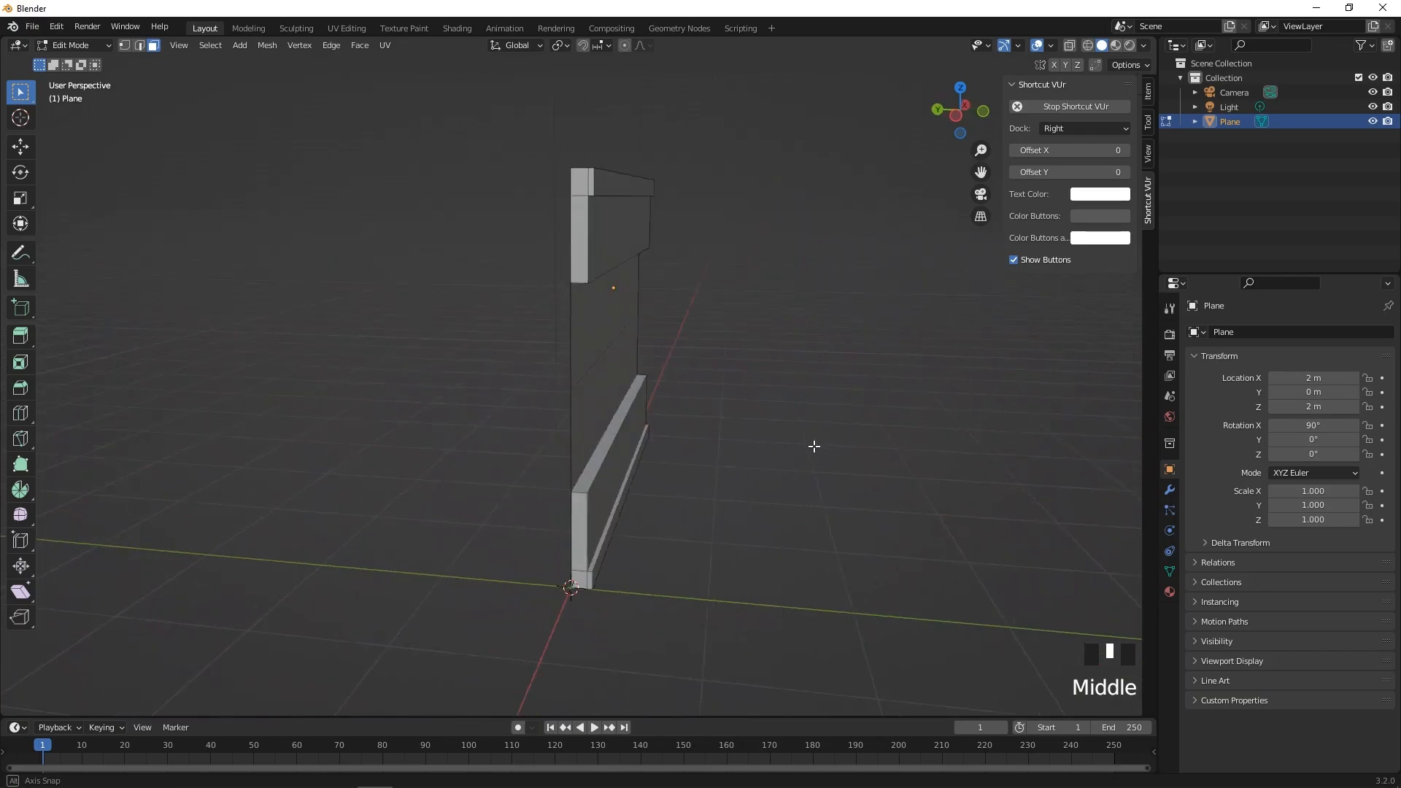
pyautogui.click(587, 182)
pyautogui.keyDown('shift'); pyautogui.click(585, 199); pyautogui.keyUp('shift')
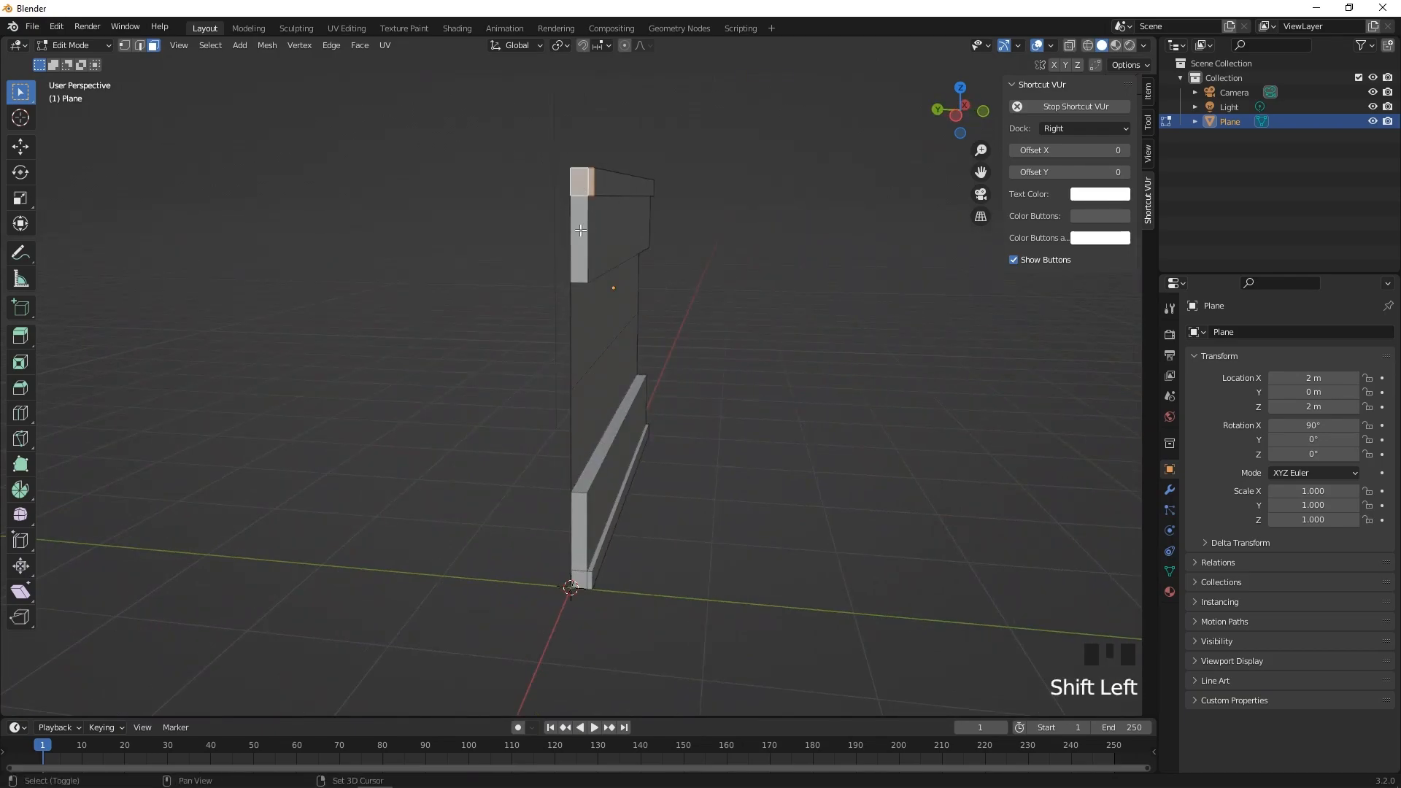
pyautogui.keyDown('shift'); pyautogui.click(580, 231); pyautogui.keyUp('shift')
pyautogui.keyDown('shift'); pyautogui.click(588, 518); pyautogui.keyUp('shift')
pyautogui.keyDown('shift'); pyautogui.click(580, 579); pyautogui.keyUp('shift')
pyautogui.keyDown('shift'); pyautogui.click(590, 581); pyautogui.keyUp('shift')
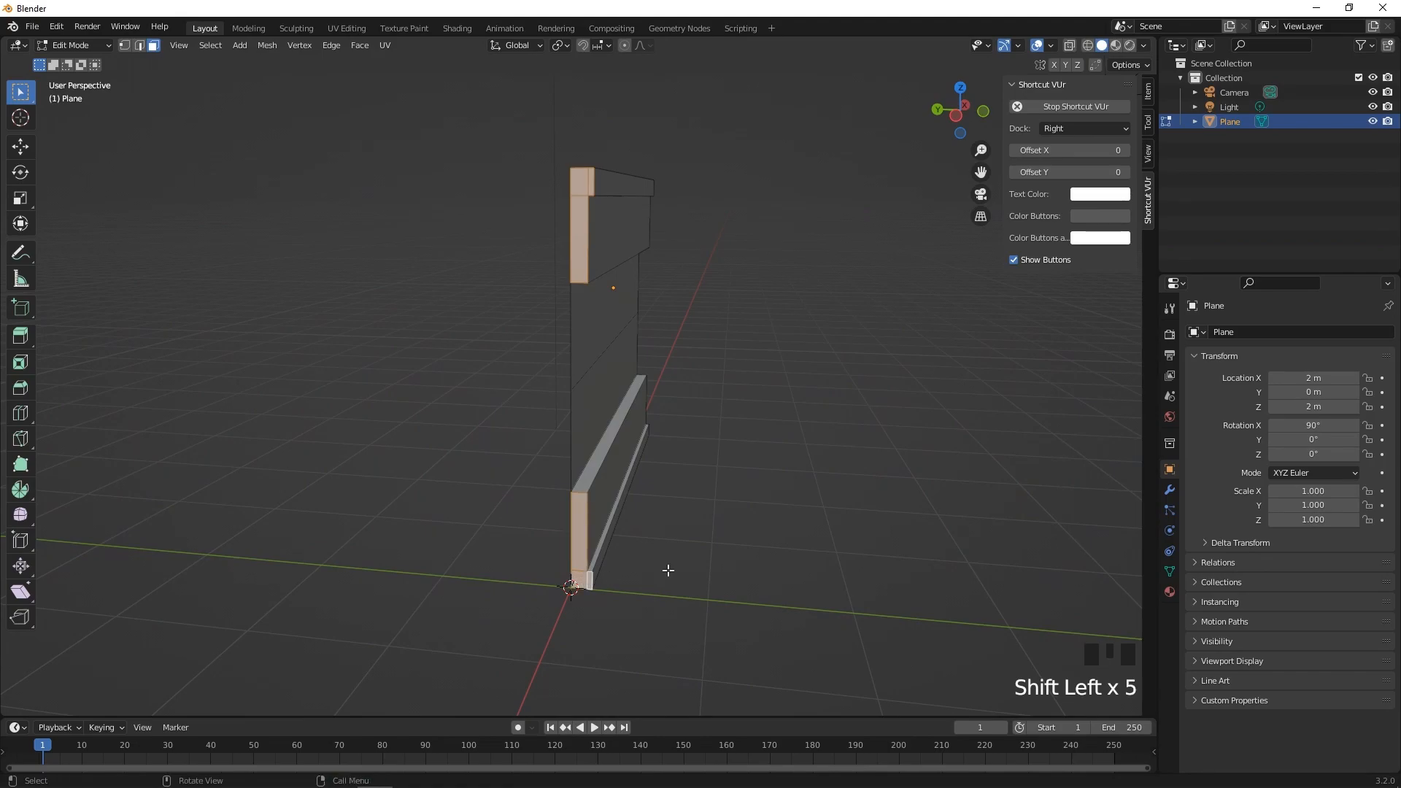
pyautogui.press('x')
pyautogui.click(751, 527)
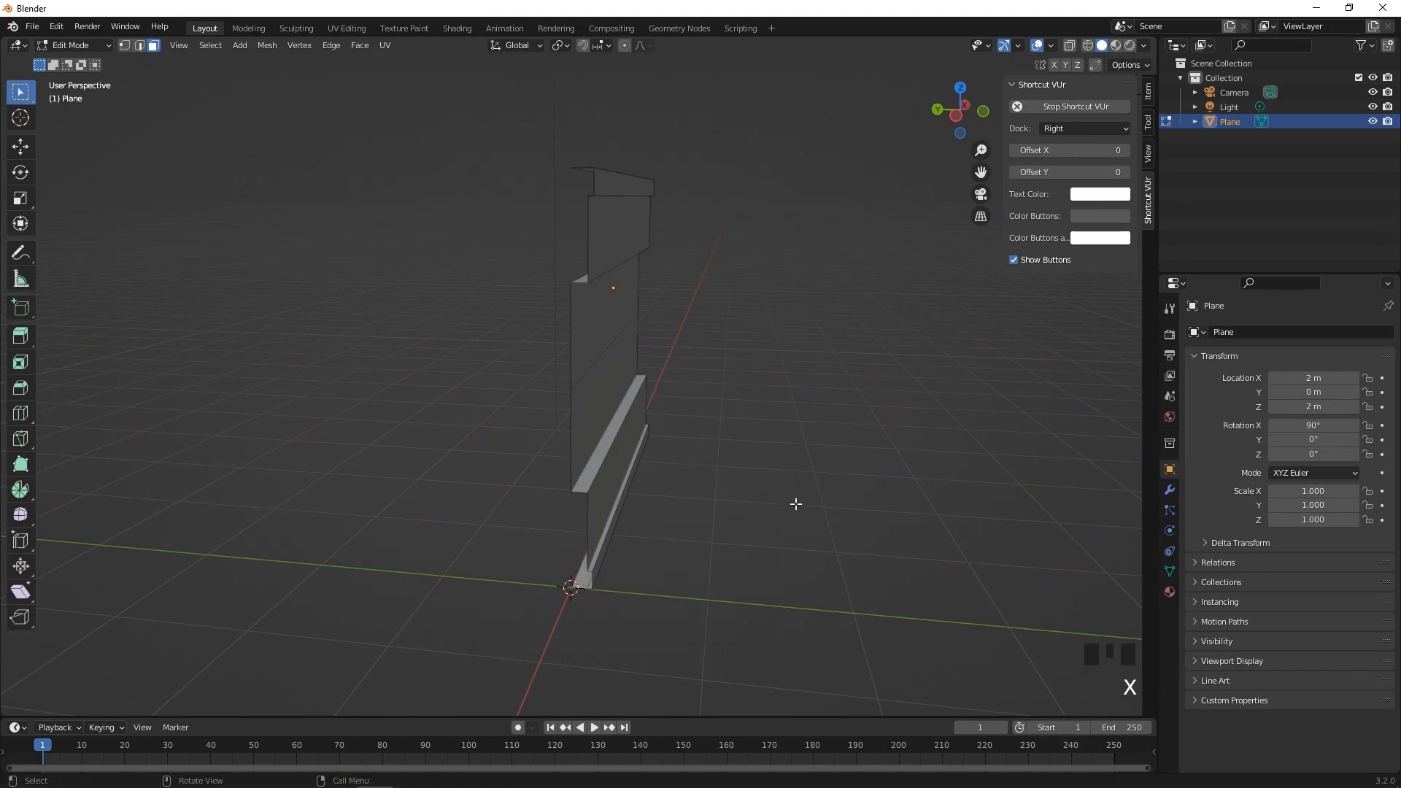
# Step: In front perspective view, knife two vertical cuts across the middle section's upper row, near the end away from the origin
pyautogui.moveTo(784, 504); pyautogui.dragTo(769, 504, button='middle')
pyautogui.press('KP_1')
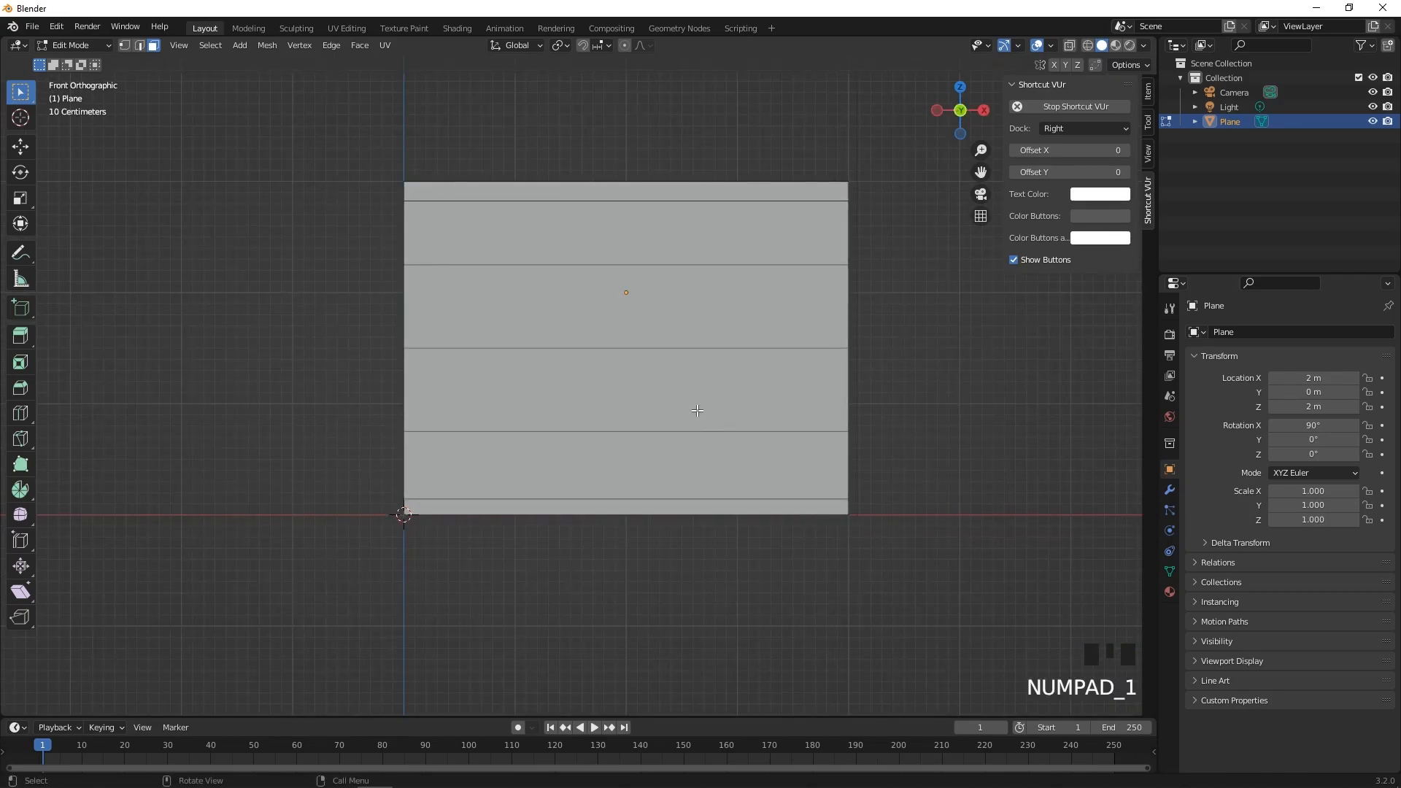
pyautogui.press('KP_5')
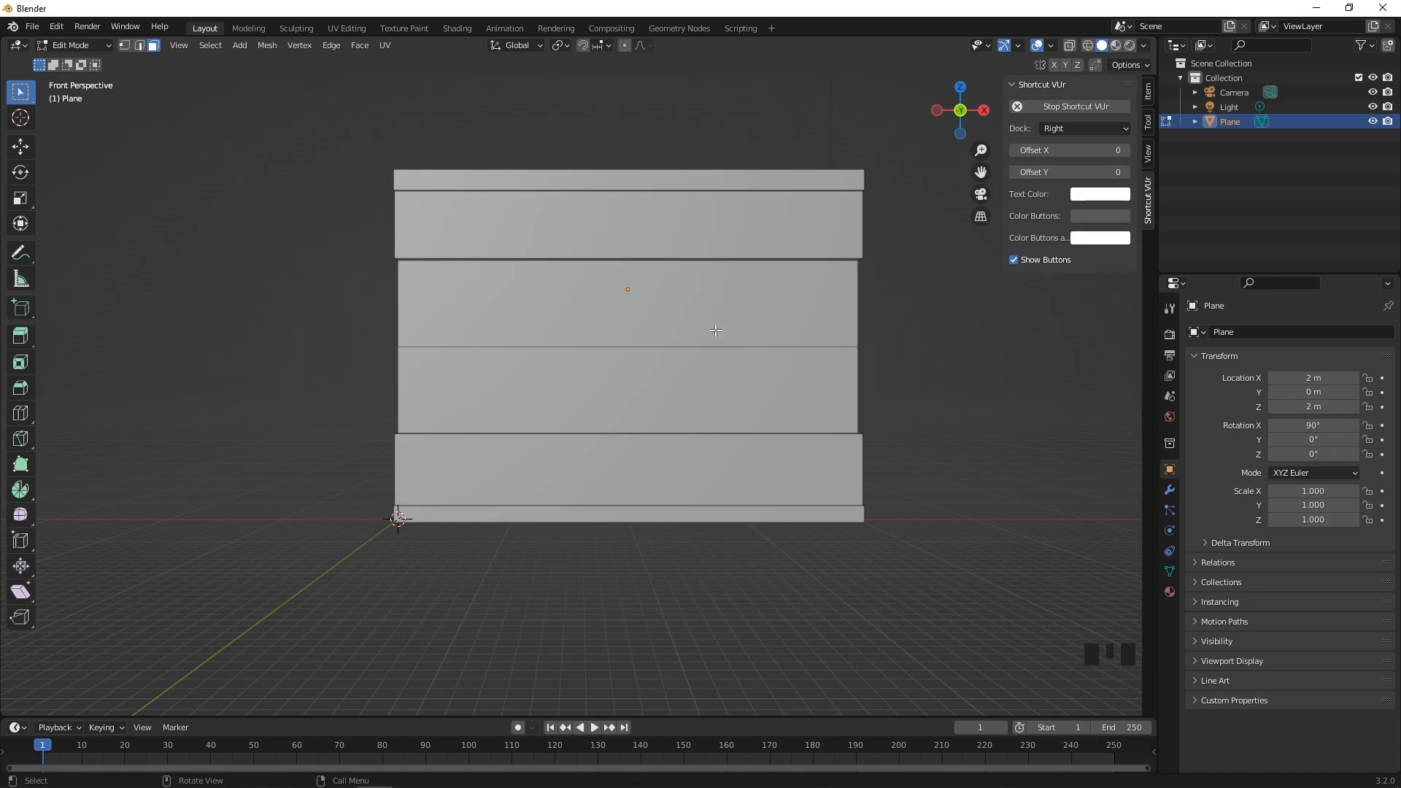
pyautogui.press('k')
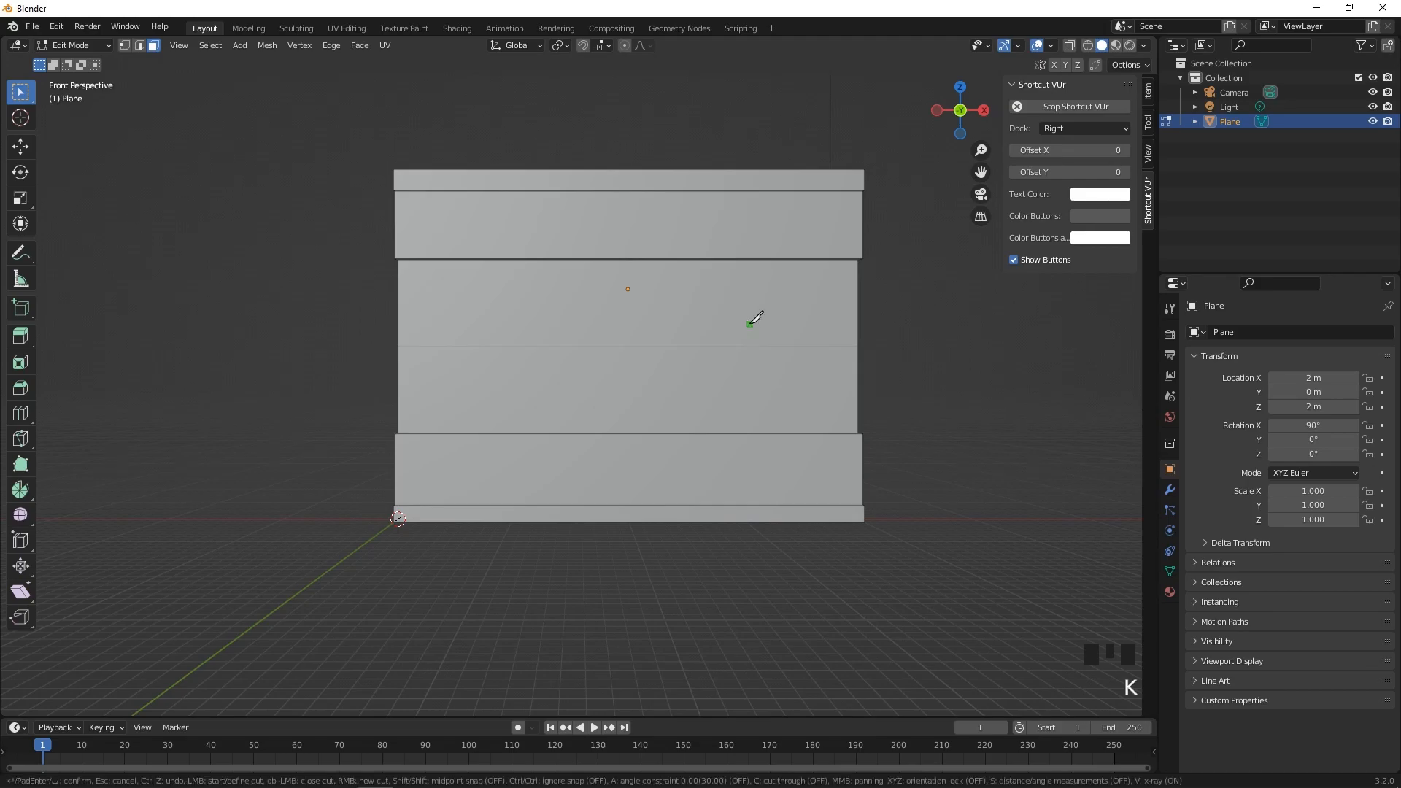
pyautogui.click(818, 261)
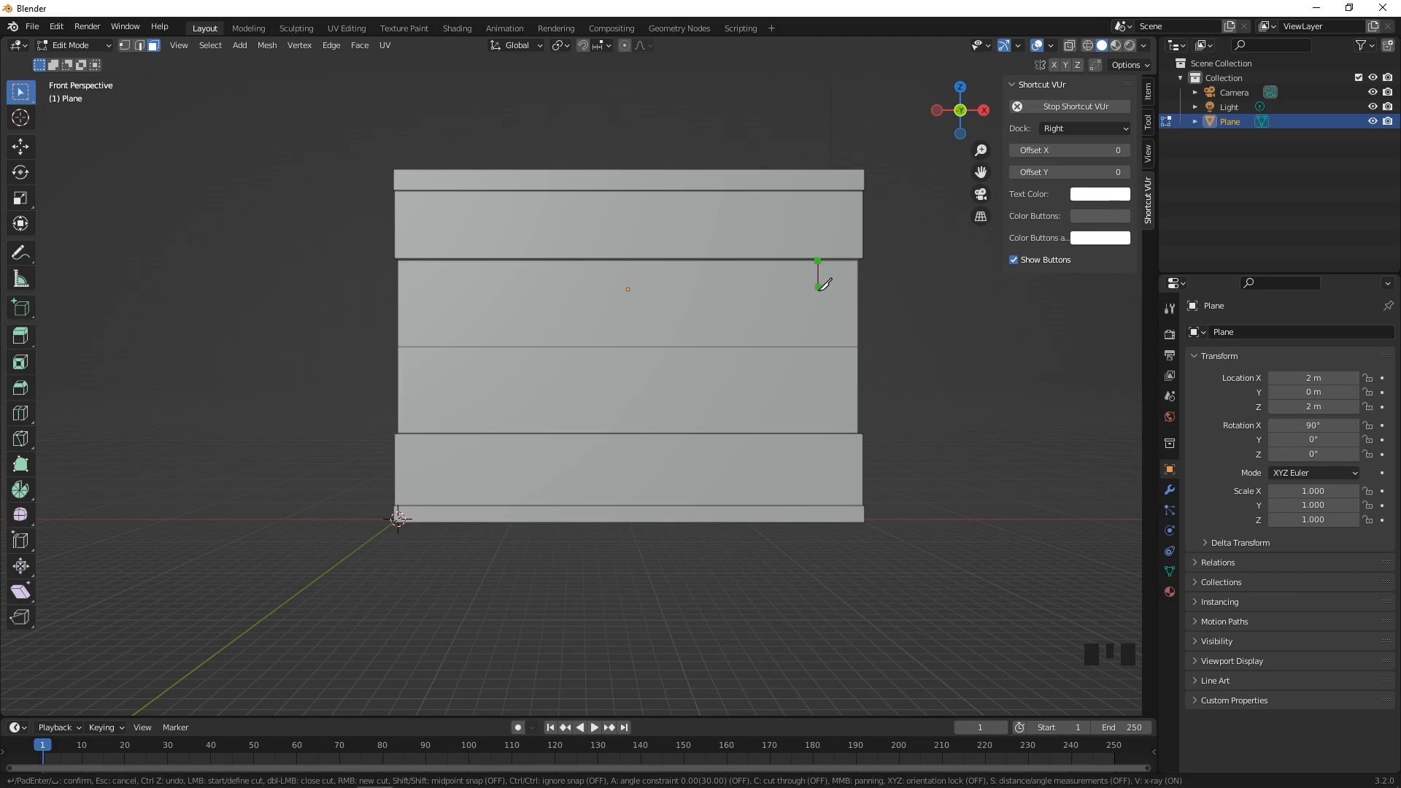
pyautogui.click(818, 346)
pyautogui.press('Return')
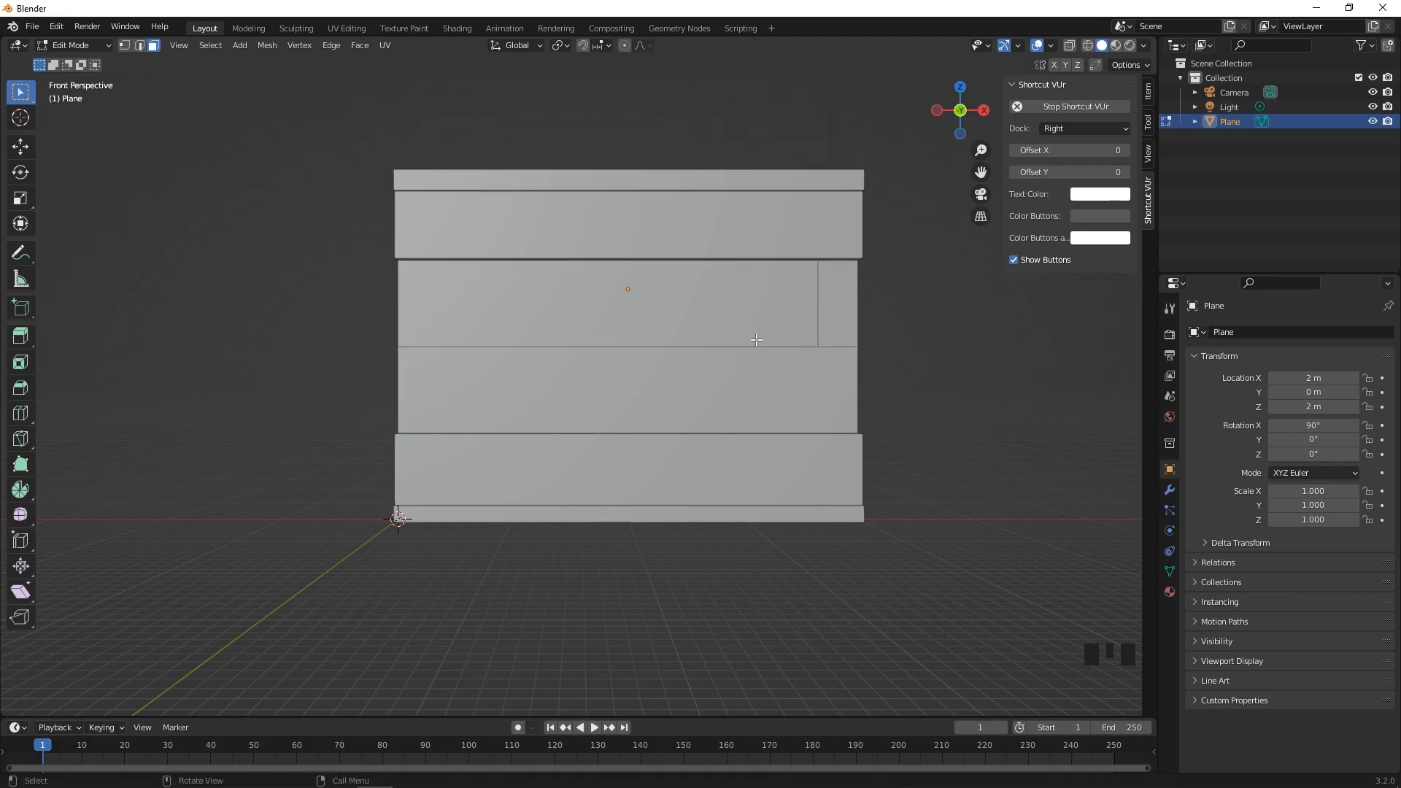
pyautogui.press('k')
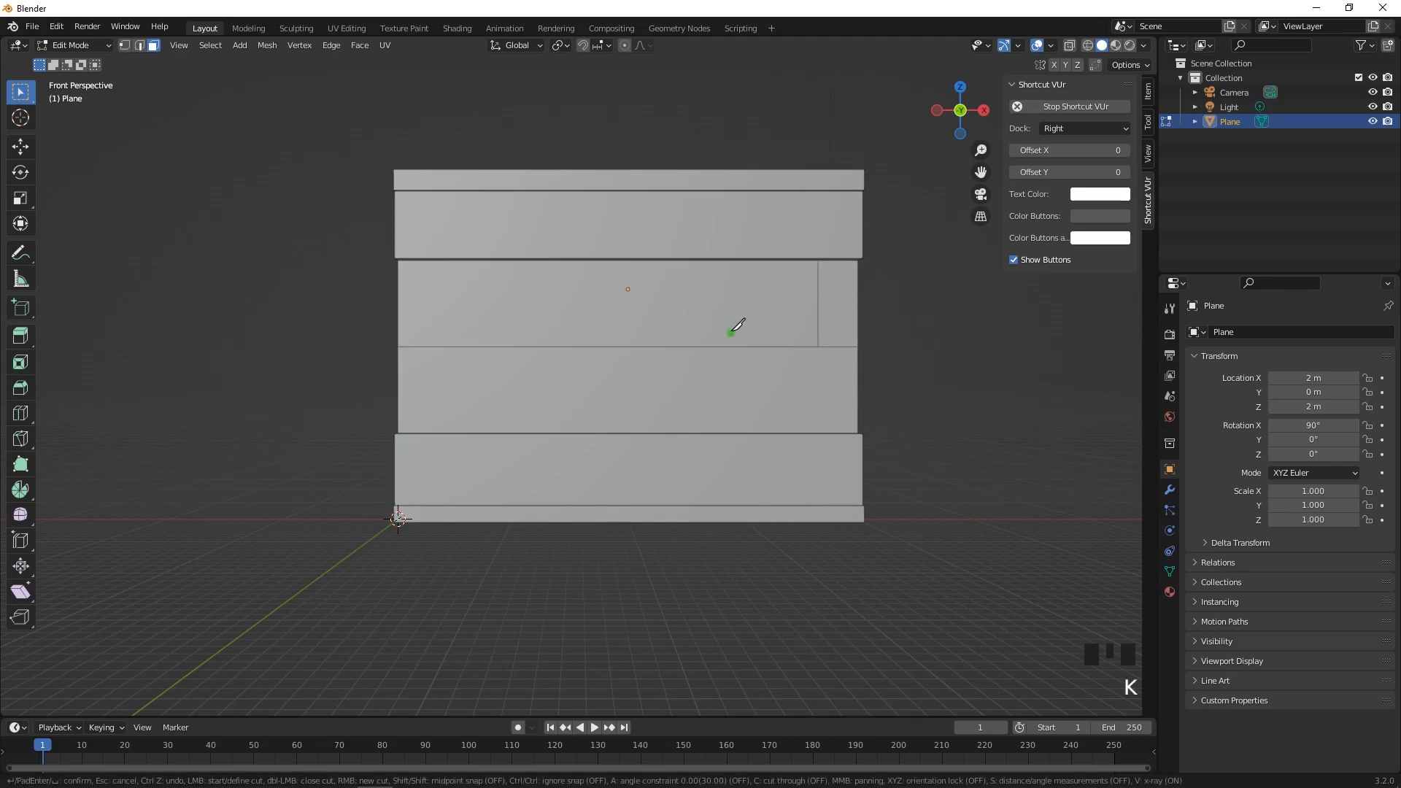
pyautogui.click(743, 260)
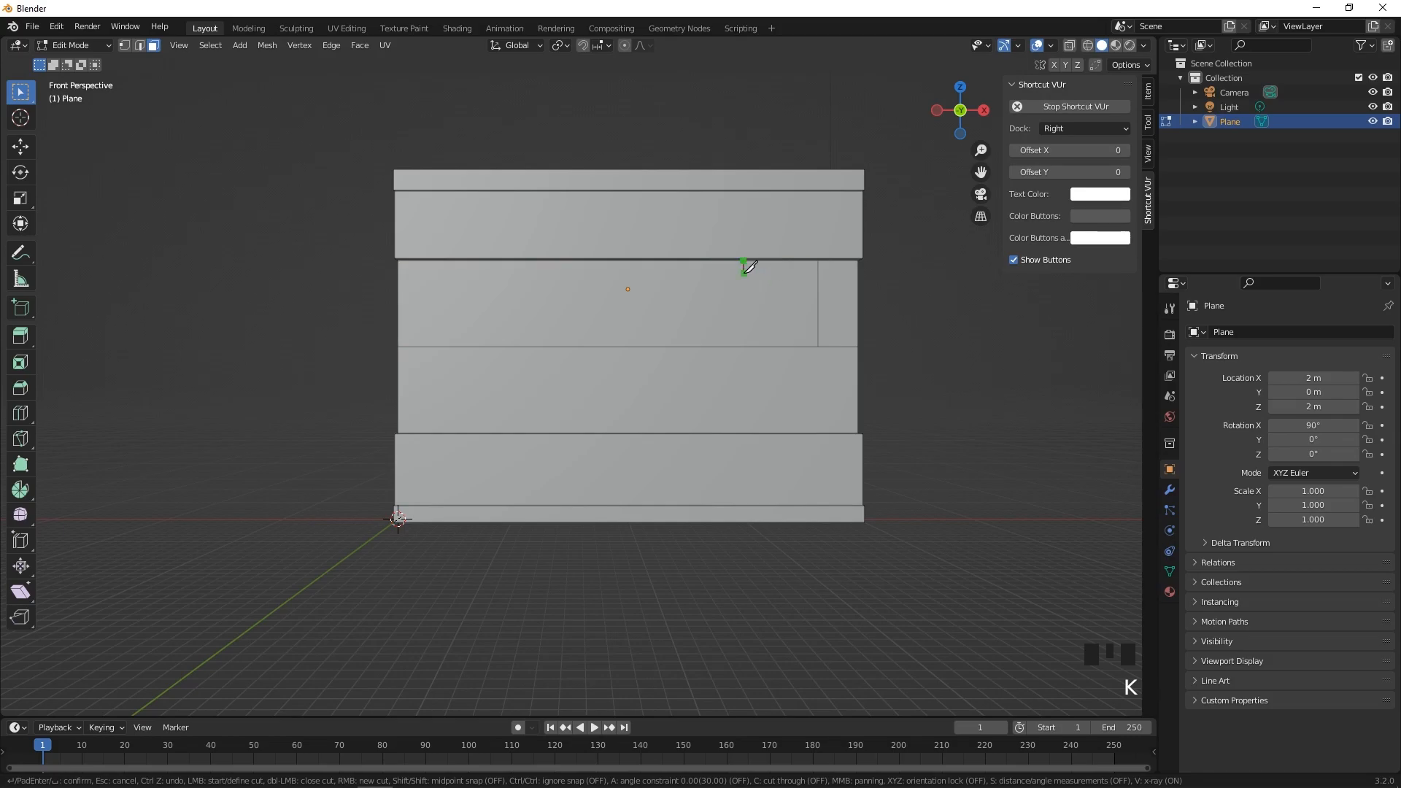
pyautogui.click(744, 346)
pyautogui.press('Return')
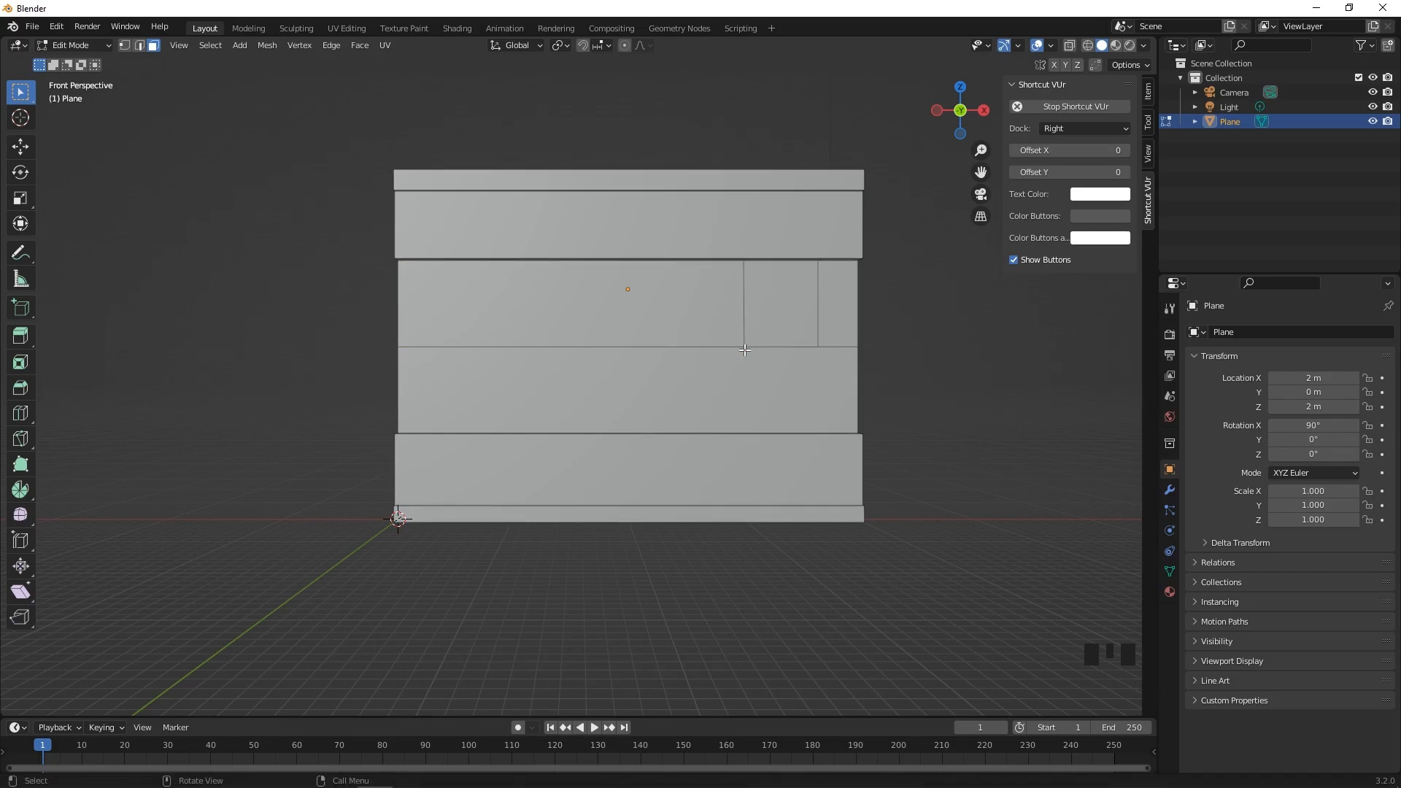
# Step: Knife two more vertical cuts across the upper row, one on each side of the wall's centre
pyautogui.press('k')
pyautogui.click(662, 261)
pyautogui.click(663, 346)
pyautogui.press('Return')
pyautogui.press('k')
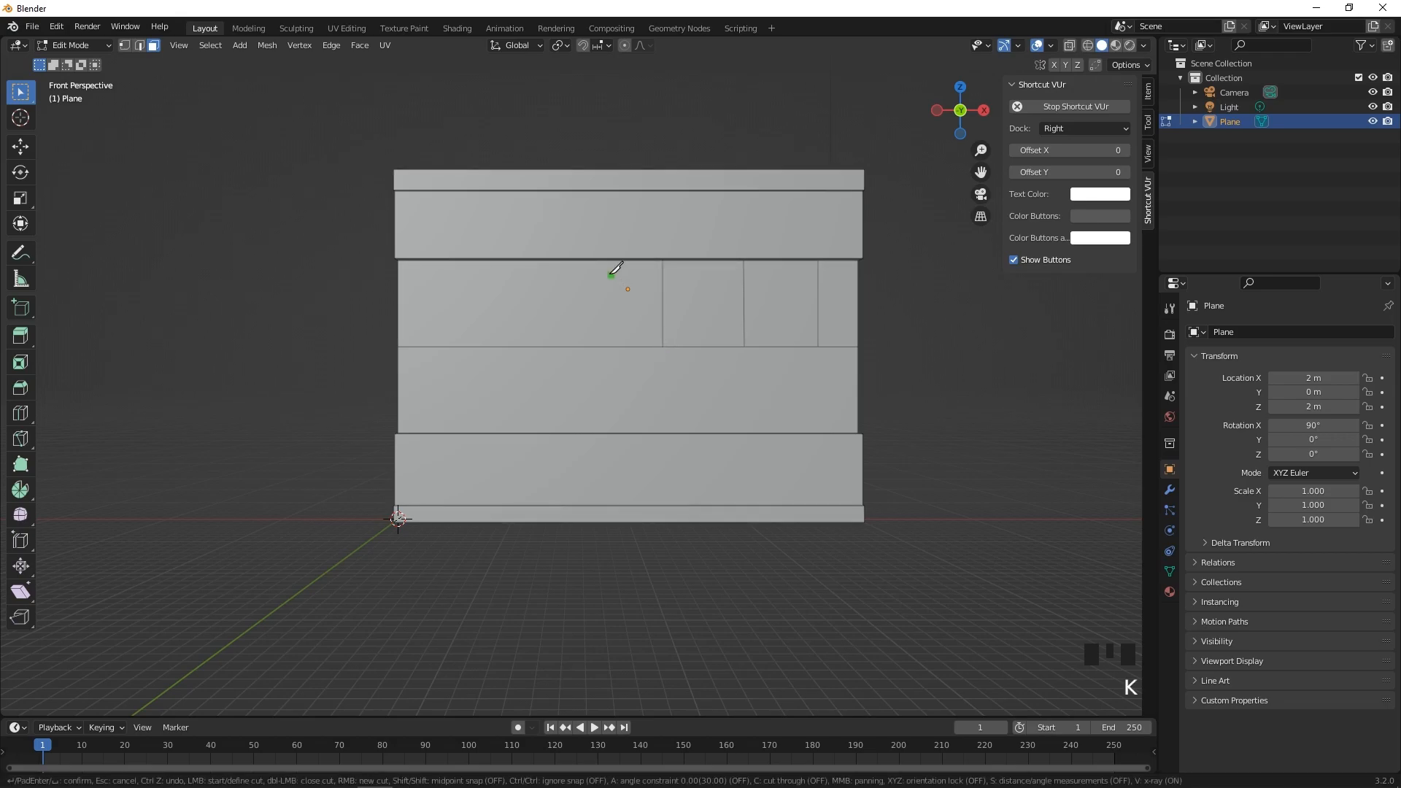
pyautogui.click(571, 260)
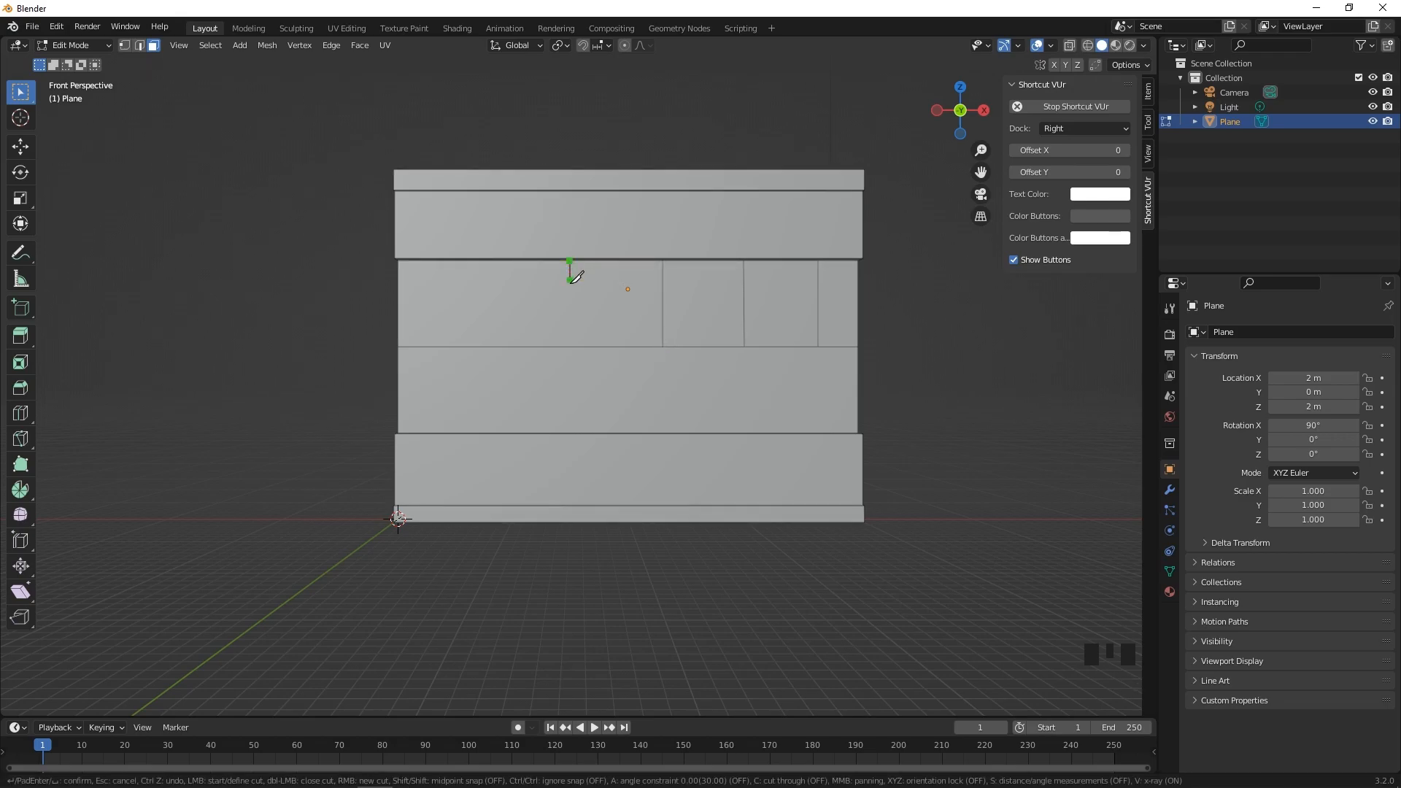
pyautogui.click(568, 346)
pyautogui.press('Return')
# Step: Knife the last two vertical cuts across the upper row, in the undivided stretch toward the origin end
pyautogui.press('k')
pyautogui.click(492, 260)
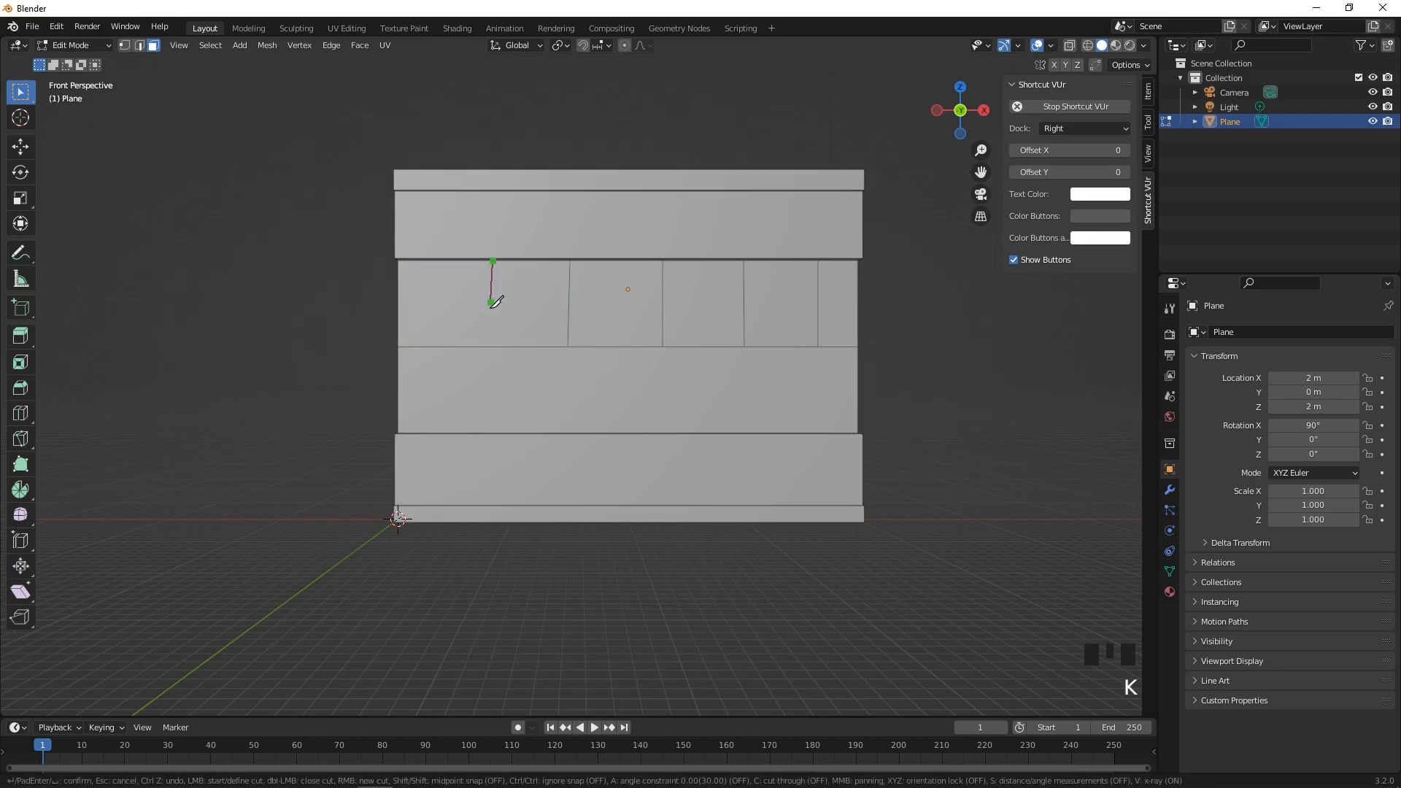
pyautogui.click(491, 346)
pyautogui.press('Return')
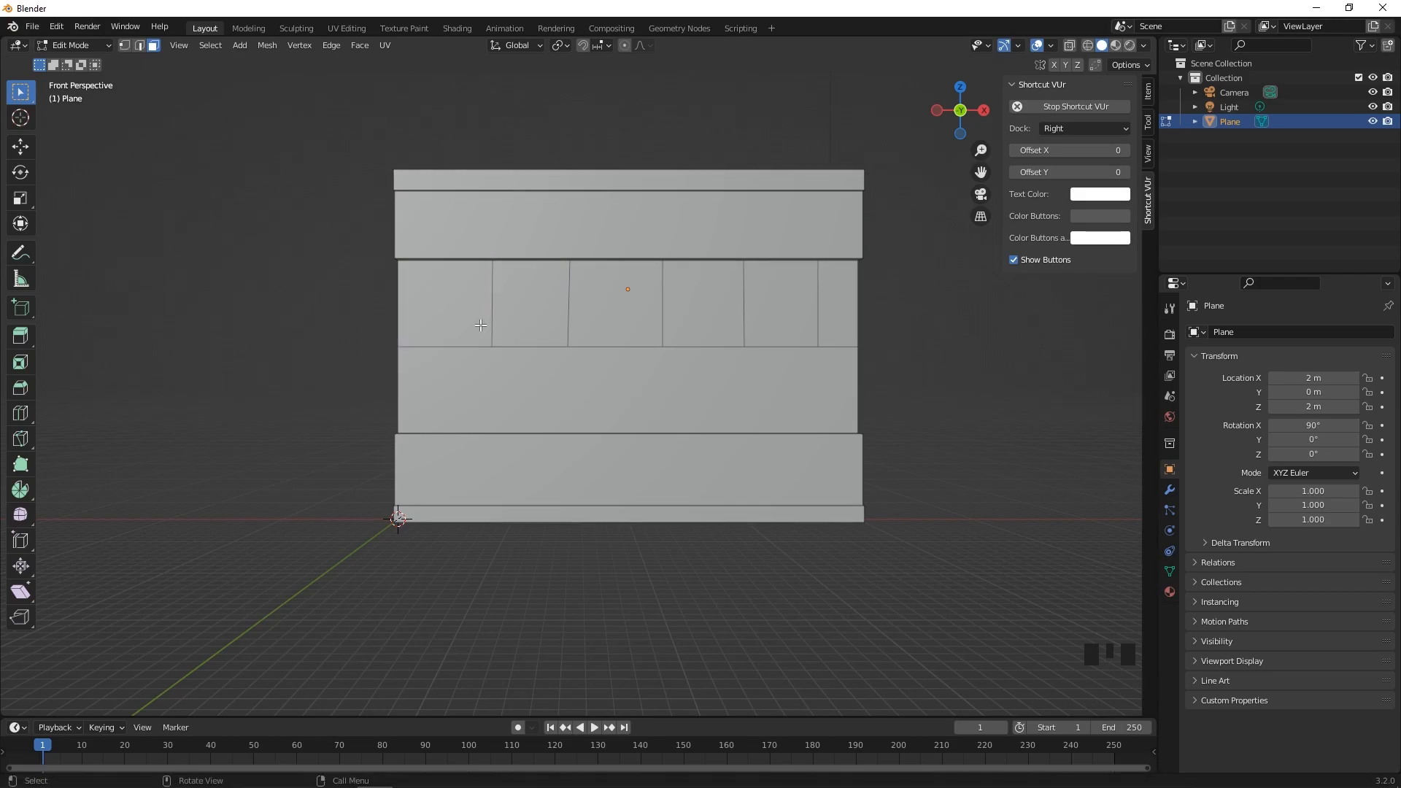
pyautogui.press('k')
pyautogui.click(433, 260)
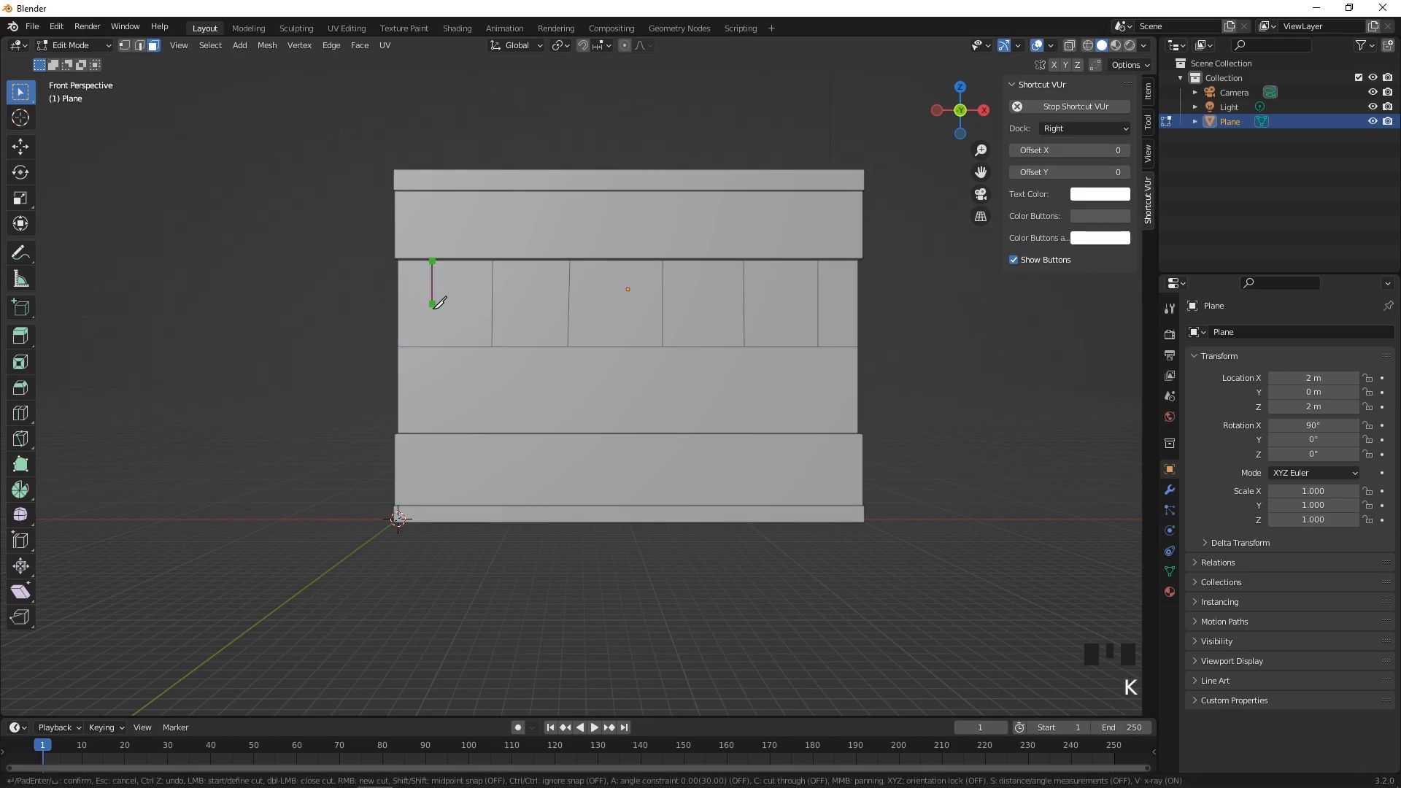
pyautogui.click(432, 348)
pyautogui.press('Return')
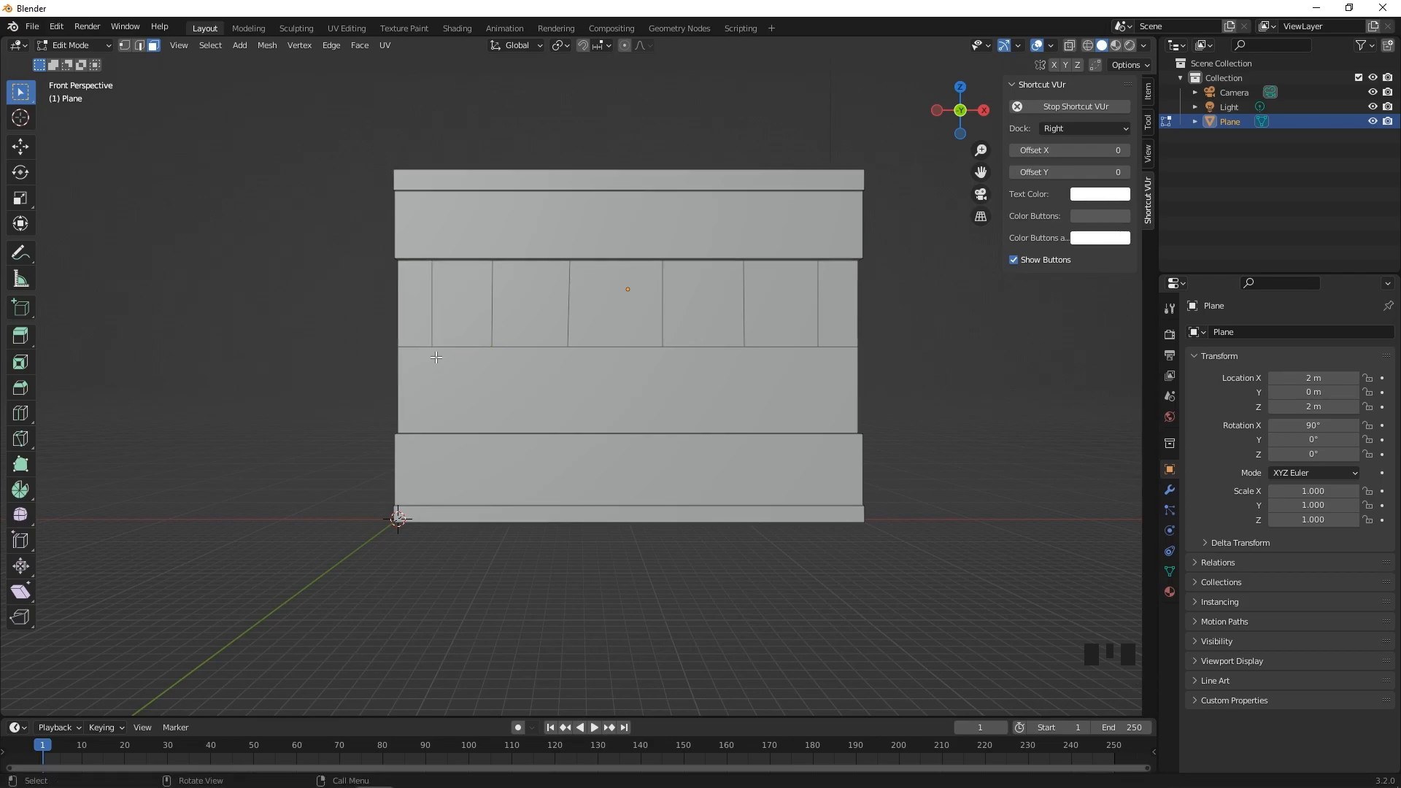
# Step: Knife two vertical cuts across the middle section's lower row near the origin end, staggered against the cuts above
pyautogui.press('k')
pyautogui.click(458, 346)
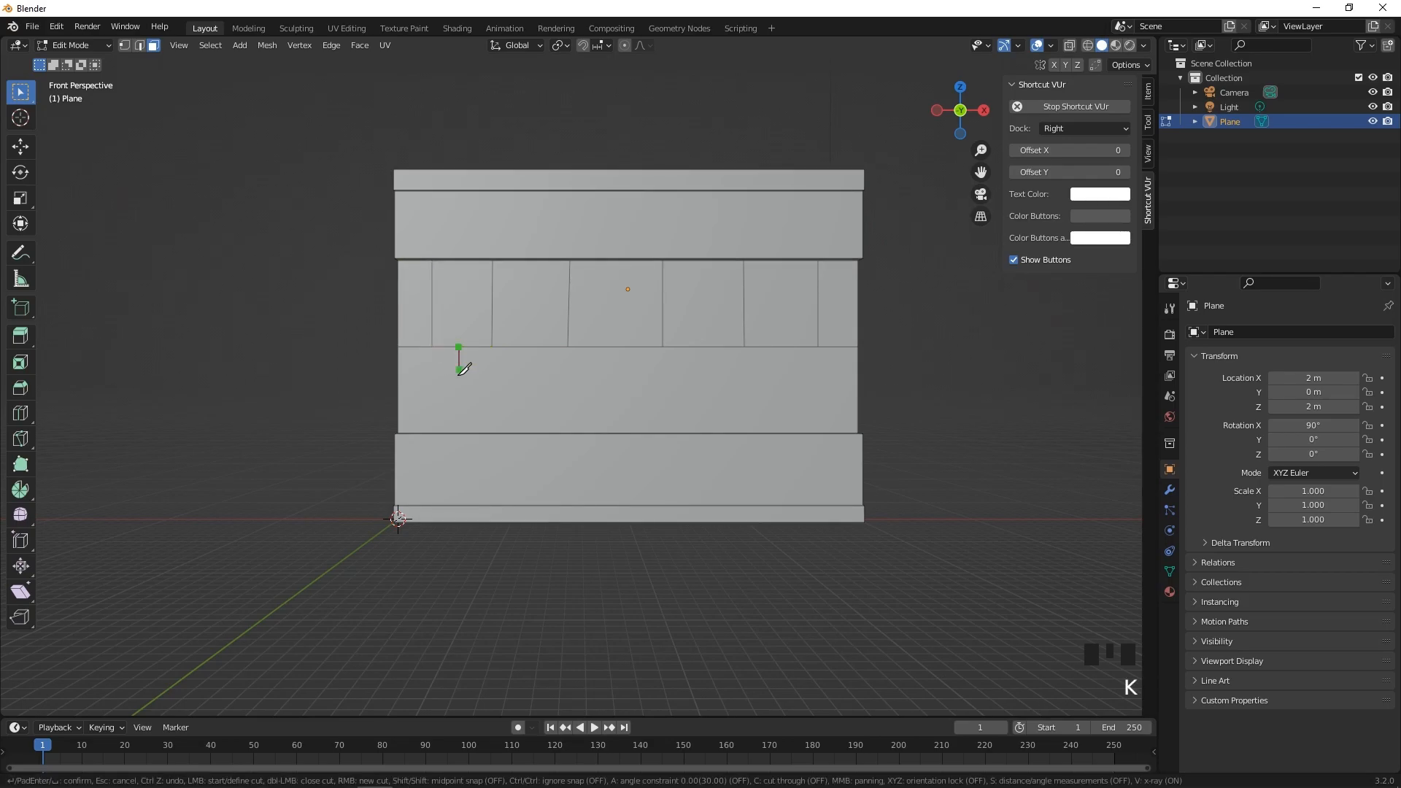
pyautogui.click(458, 434)
pyautogui.press('Return')
pyautogui.press('k')
pyautogui.click(531, 346)
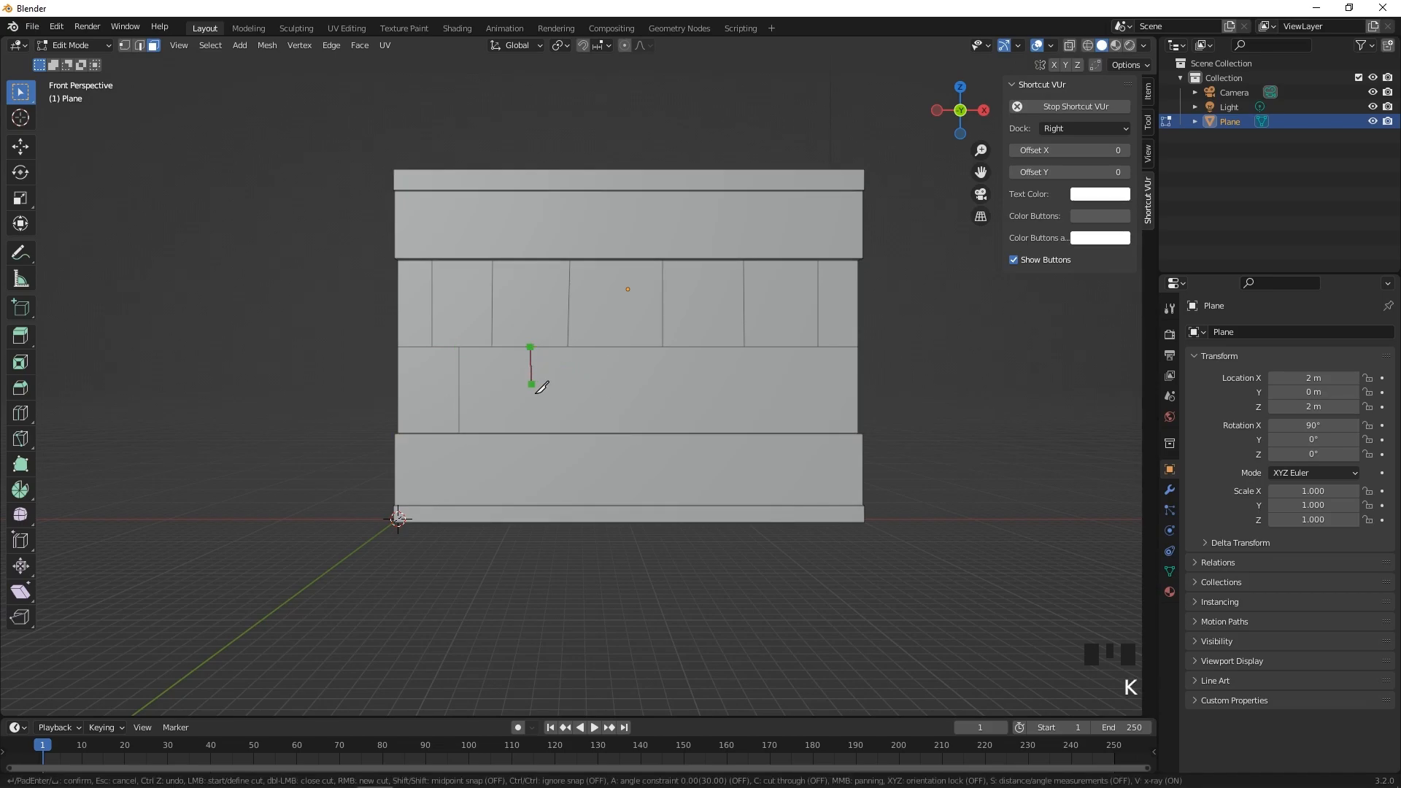
pyautogui.click(530, 433)
pyautogui.press('Return')
# Step: Knife three more vertical cuts across the rest of the lower row, staggered against the upper row like brickwork
pyautogui.press('k')
pyautogui.click(618, 347)
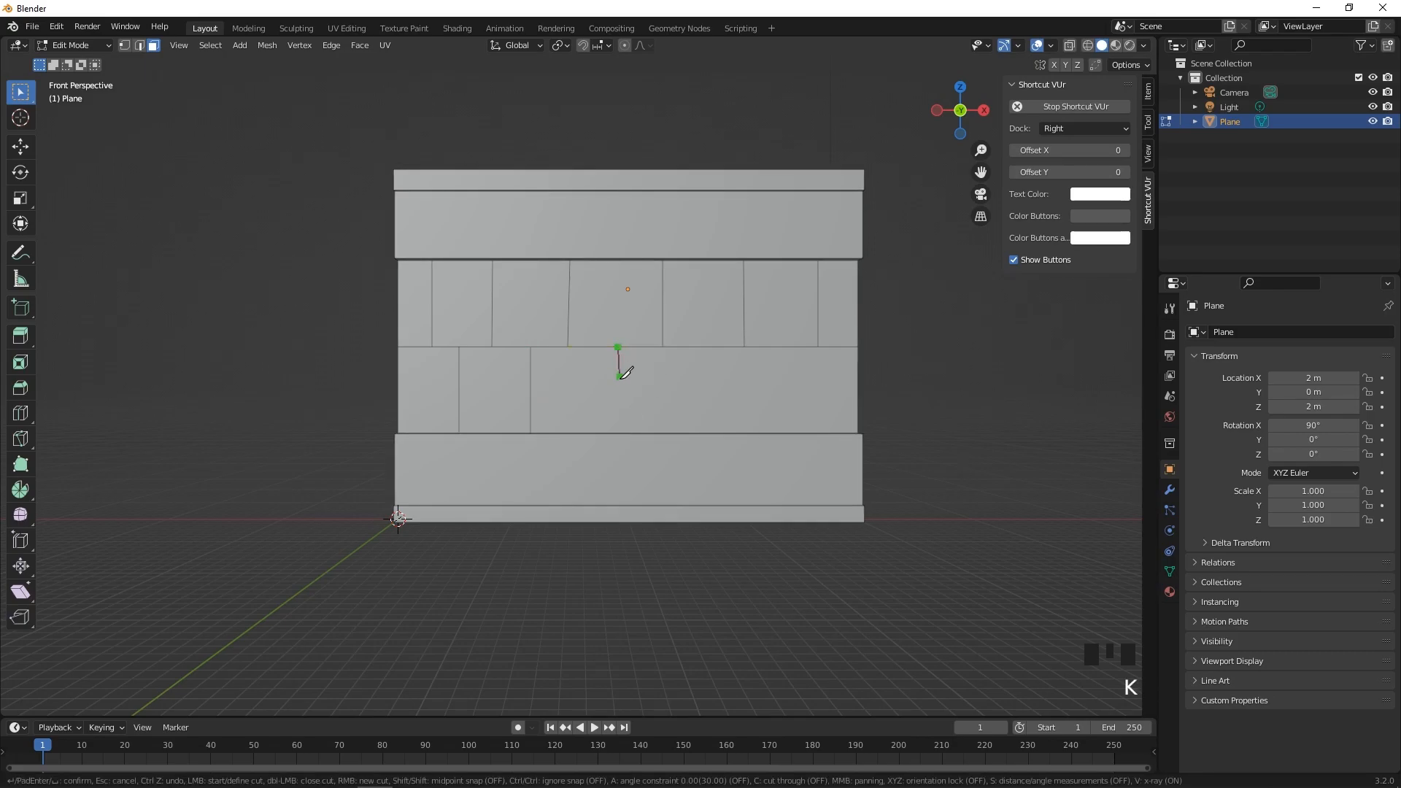
pyautogui.click(619, 435)
pyautogui.press('Return')
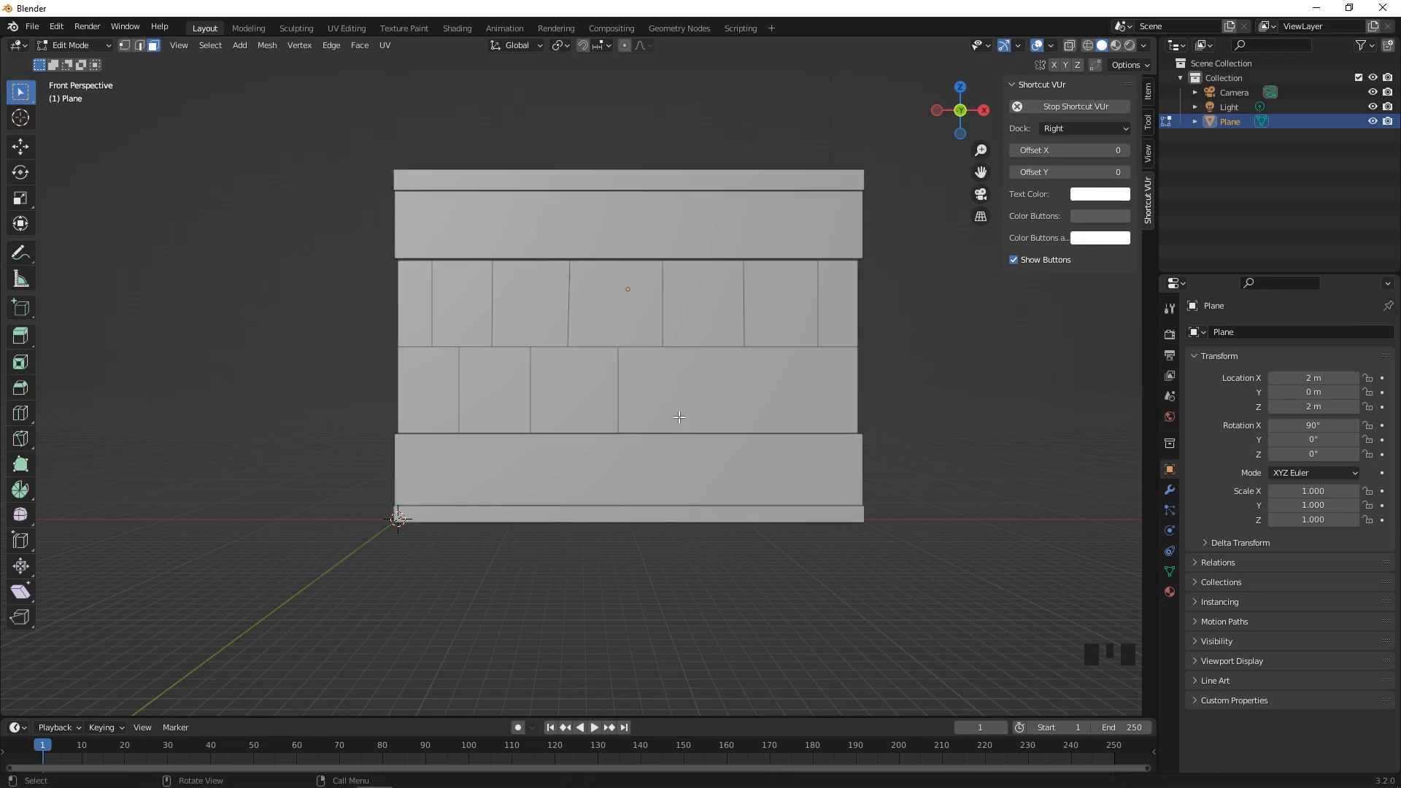
pyautogui.press('k')
pyautogui.click(701, 347)
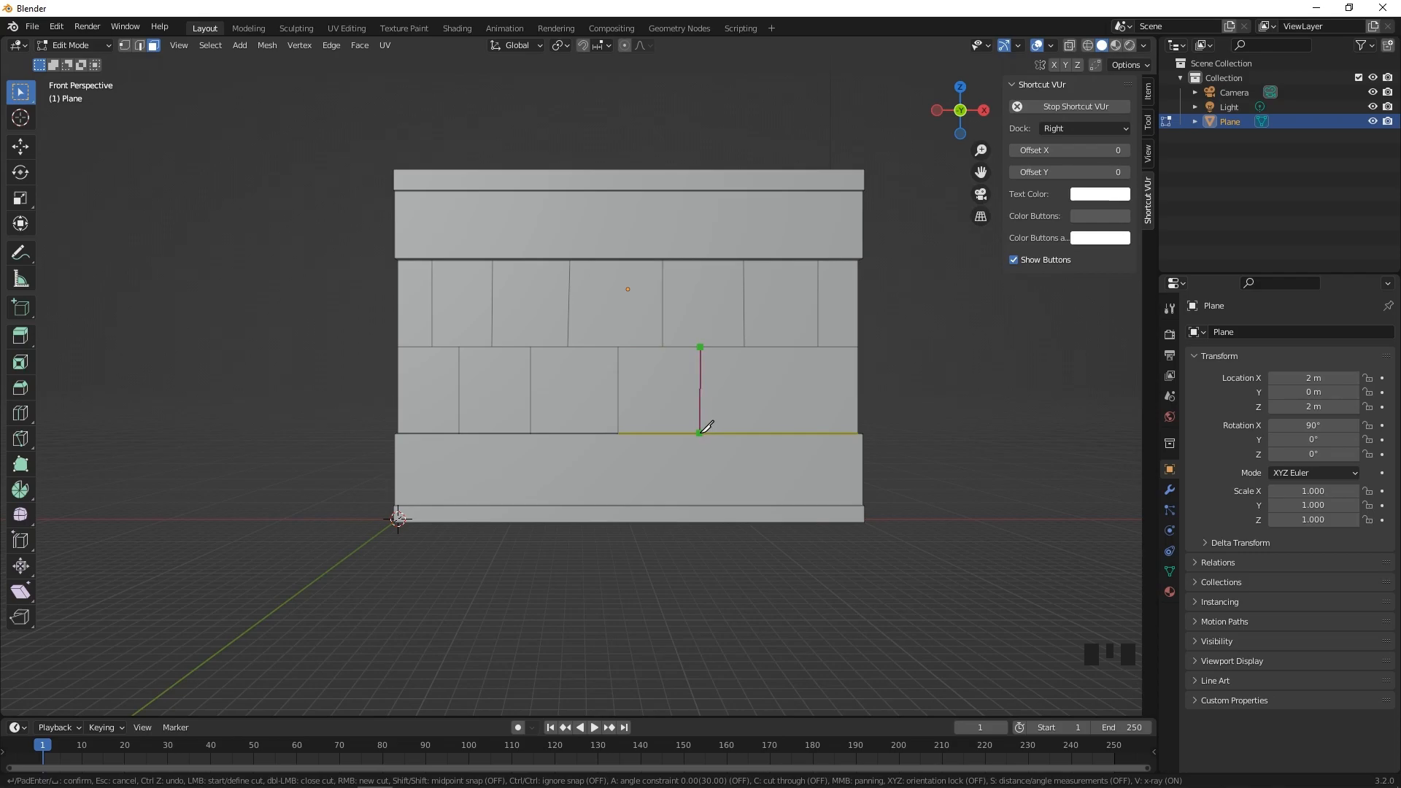
pyautogui.click(702, 432)
pyautogui.press('Return')
pyautogui.press('k')
pyautogui.click(780, 346)
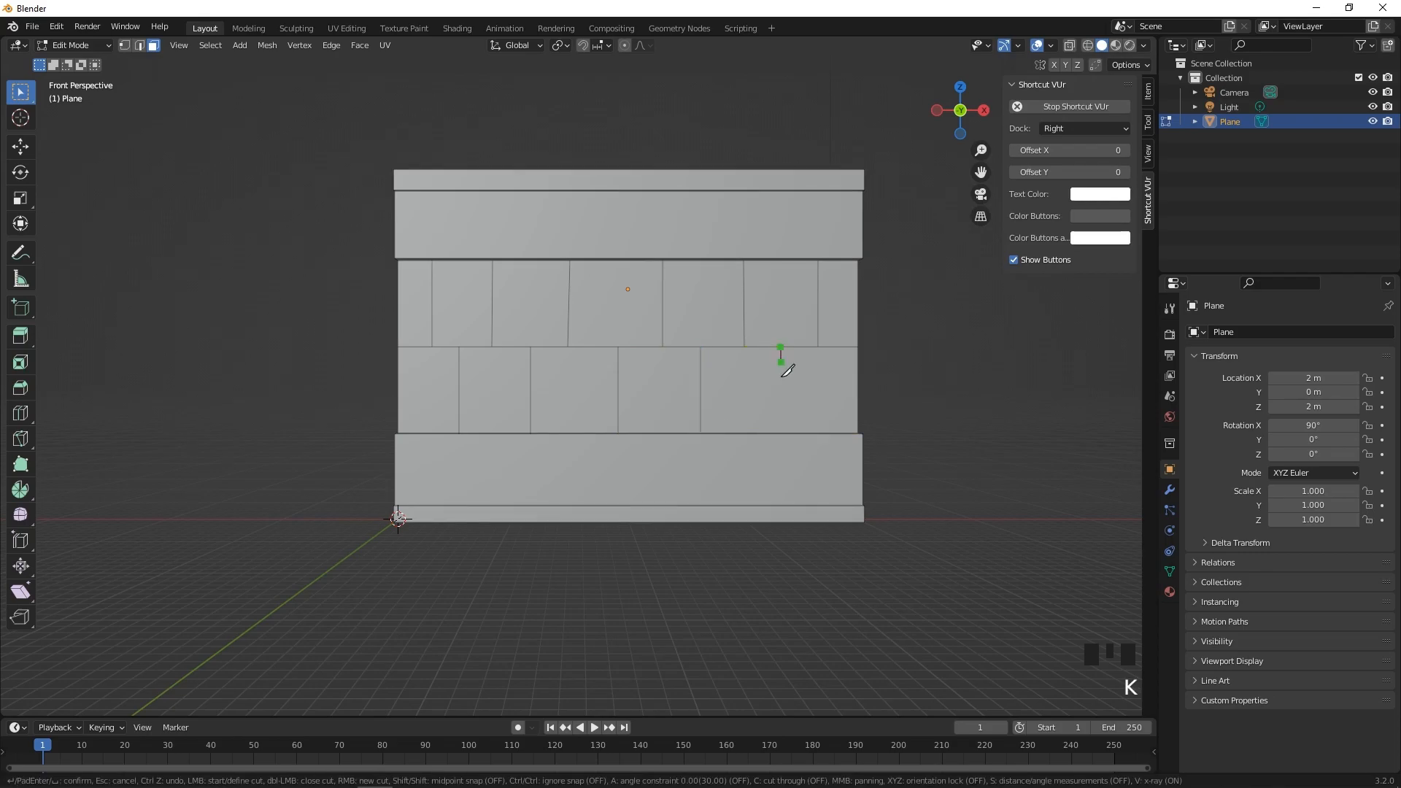
pyautogui.click(780, 433)
pyautogui.press('Return')
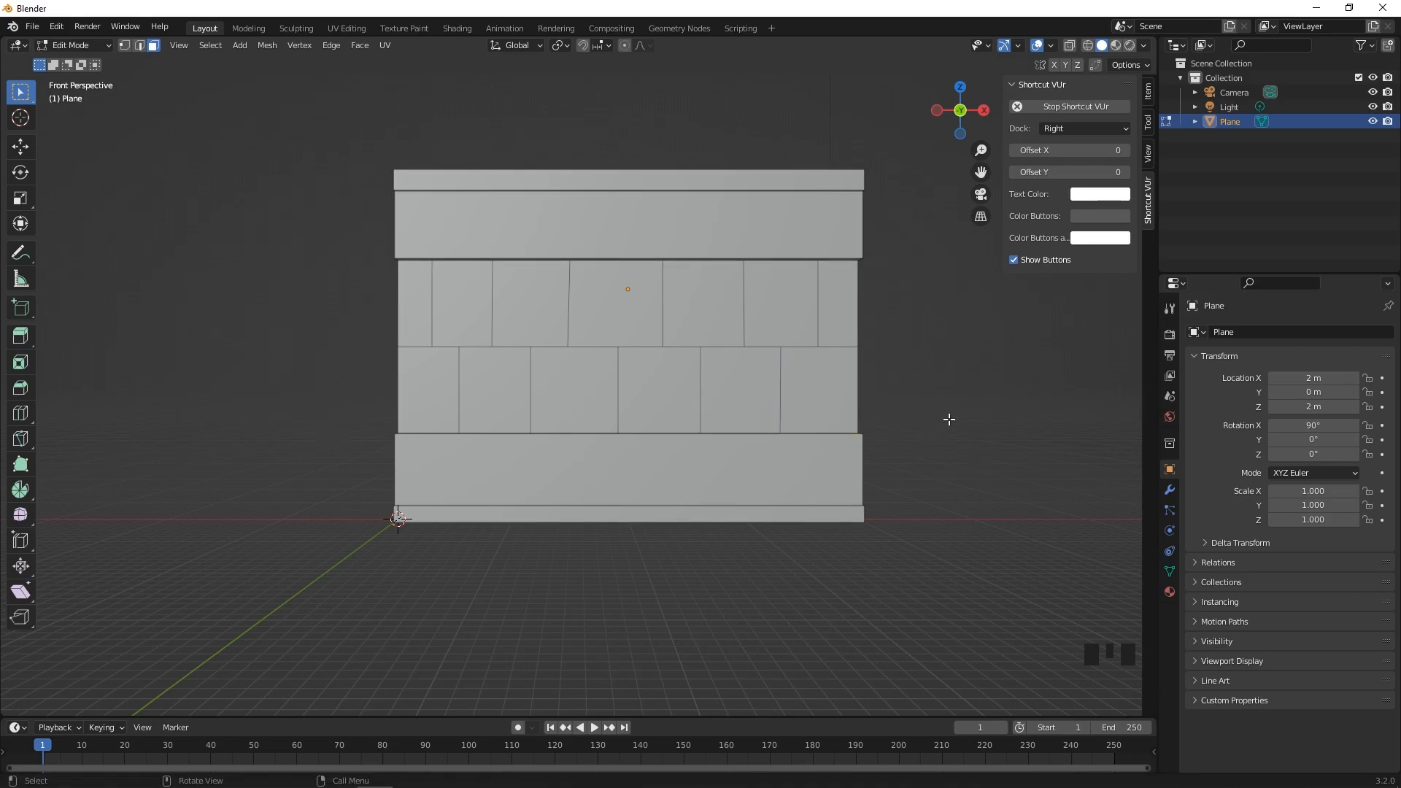
# Step: Select all block faces in both middle rows and inset them individually by about 0.045 m
pyautogui.click(951, 306)
pyautogui.moveTo(915, 286); pyautogui.dragTo(331, 398)
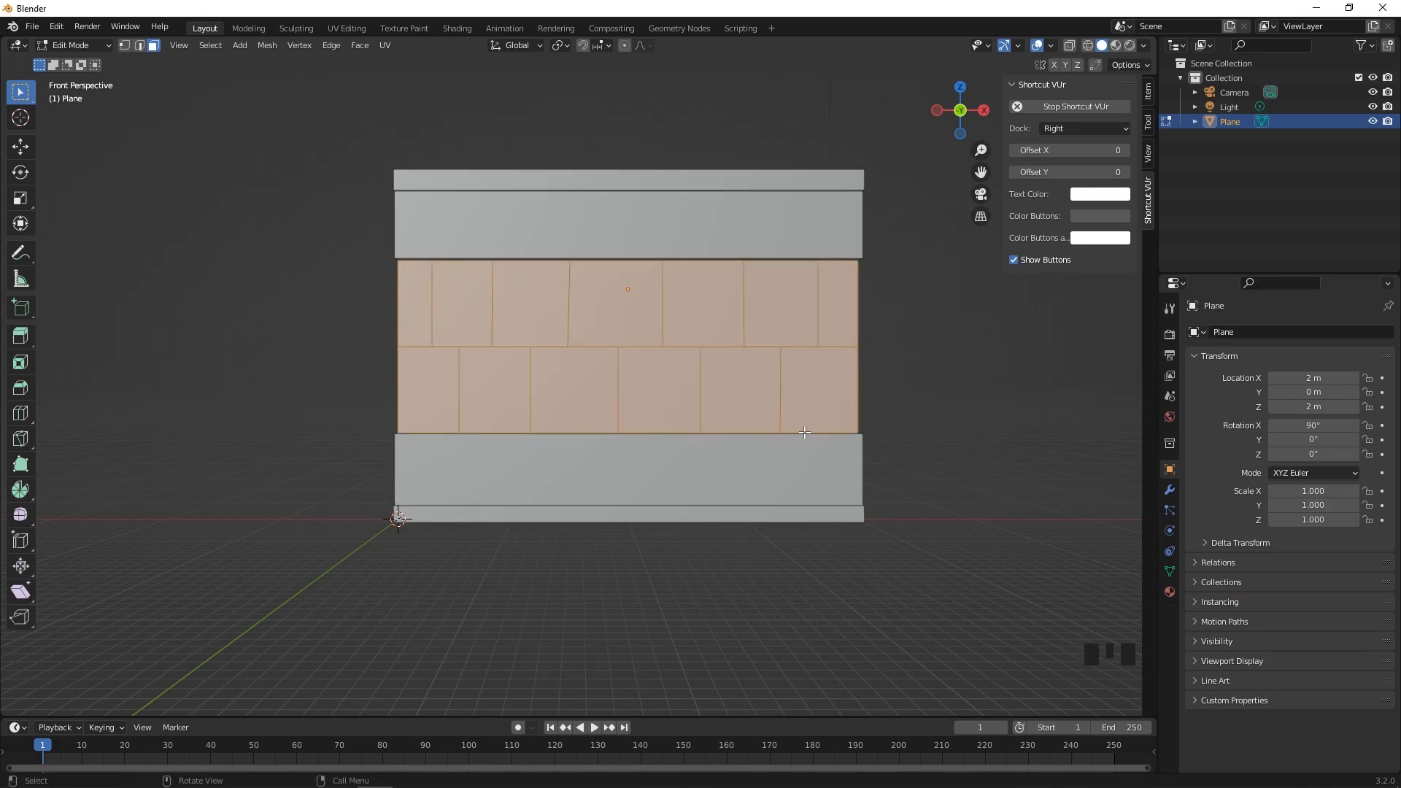
pyautogui.press('i')
pyautogui.press('i')
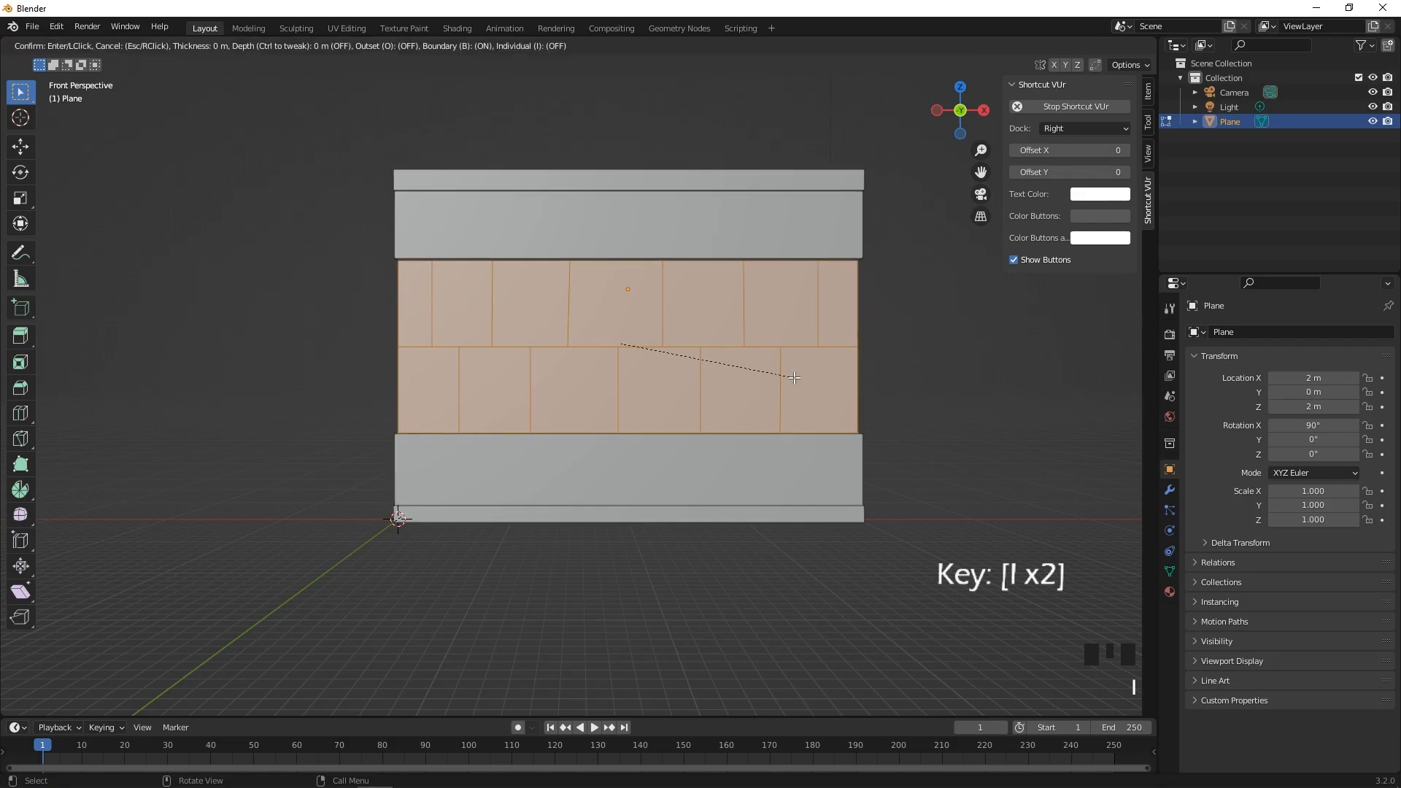
pyautogui.press('i')
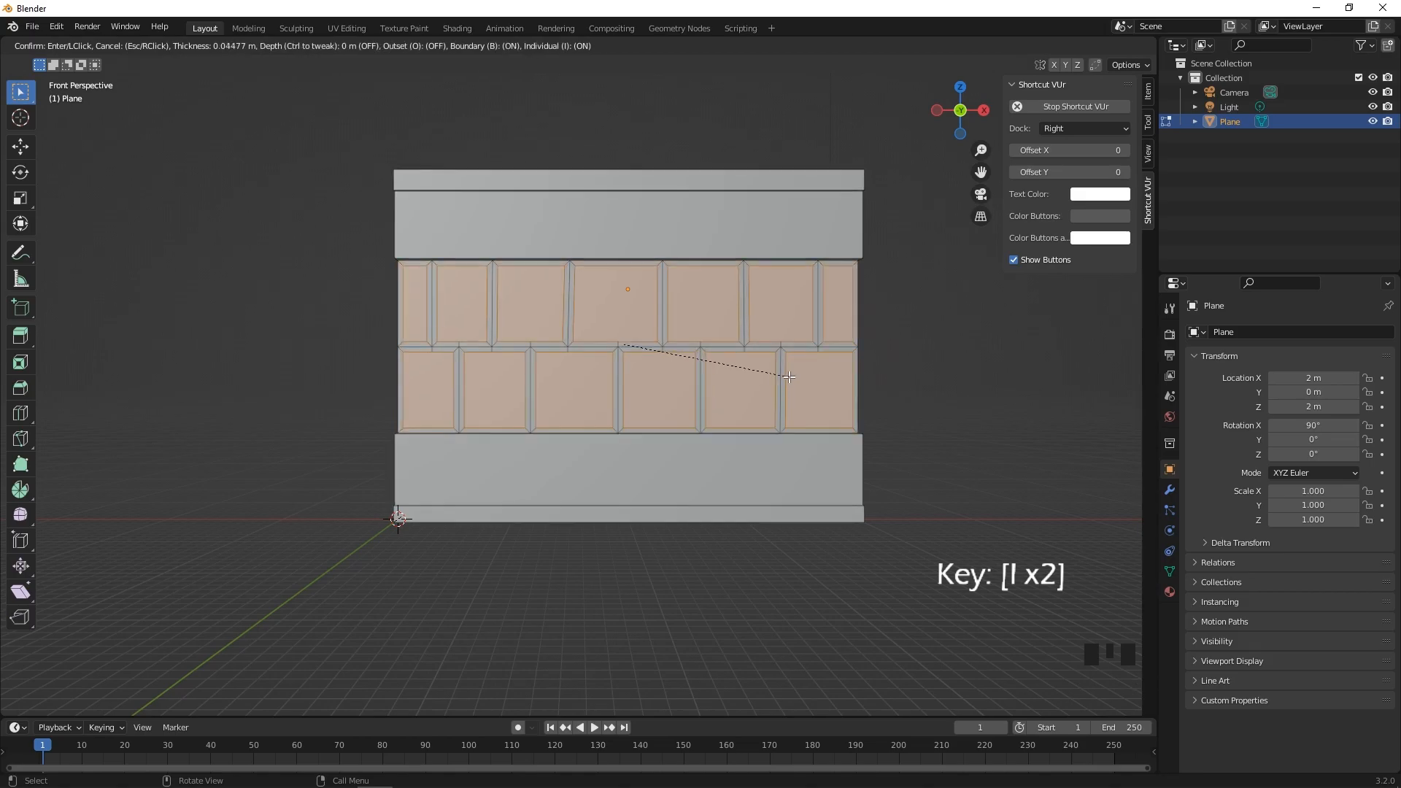
pyautogui.moveTo(789, 377); pyautogui.dragTo(724, 392, button='middle')
pyautogui.scroll(2, 760, 393)
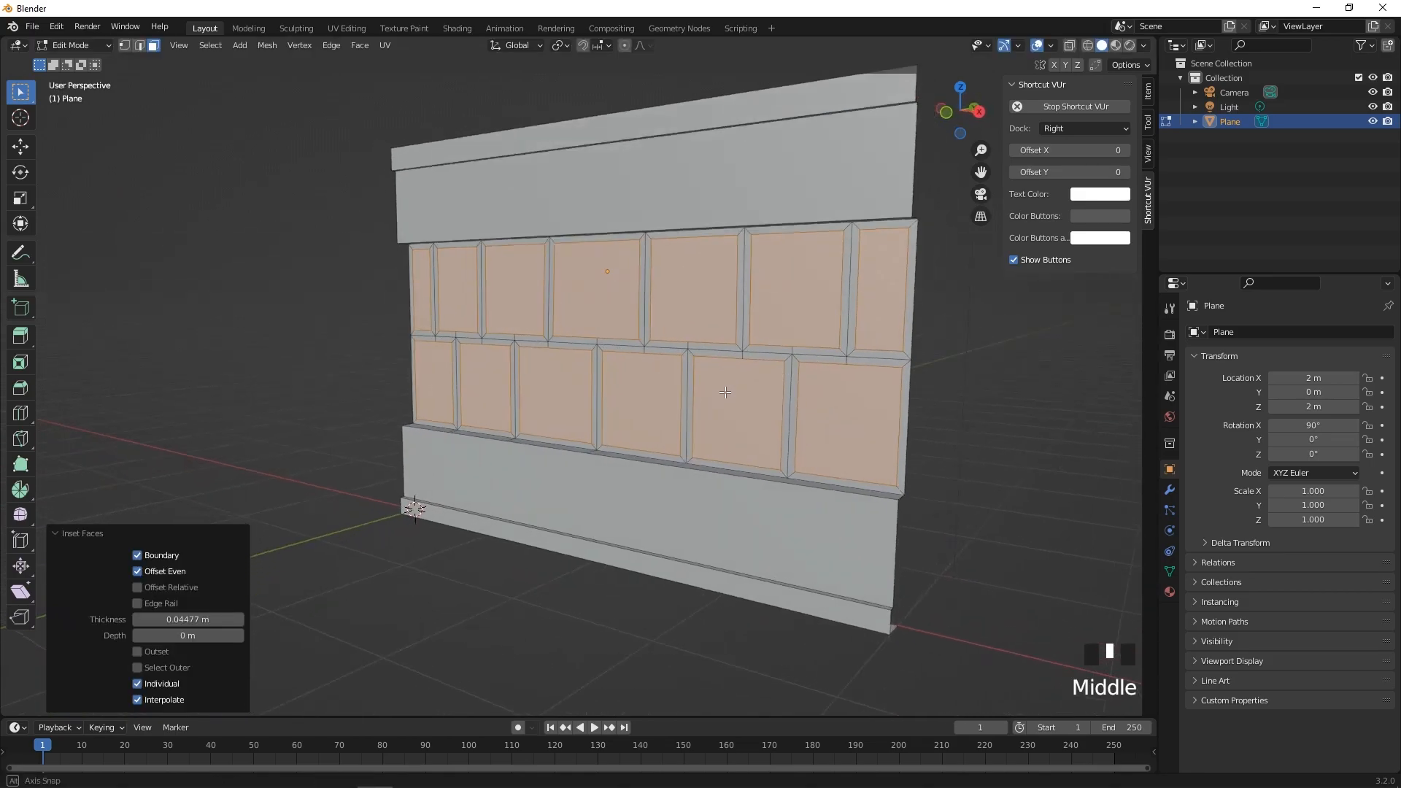
# Step: Set the block inset's thickness to 0.02477 m and its depth to 0.05 m
pyautogui.click(192, 622)
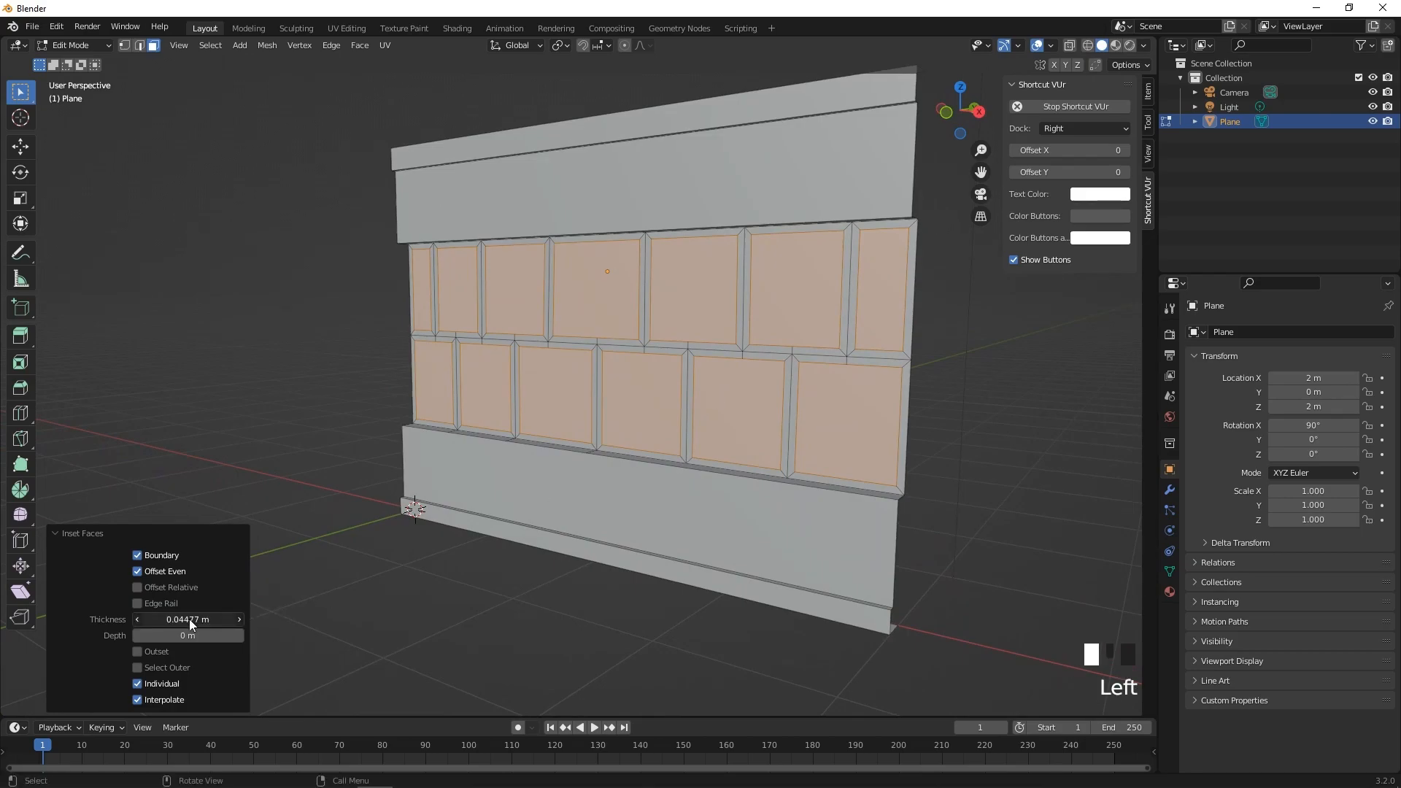
pyautogui.click(152, 620)
pyautogui.press('Return')
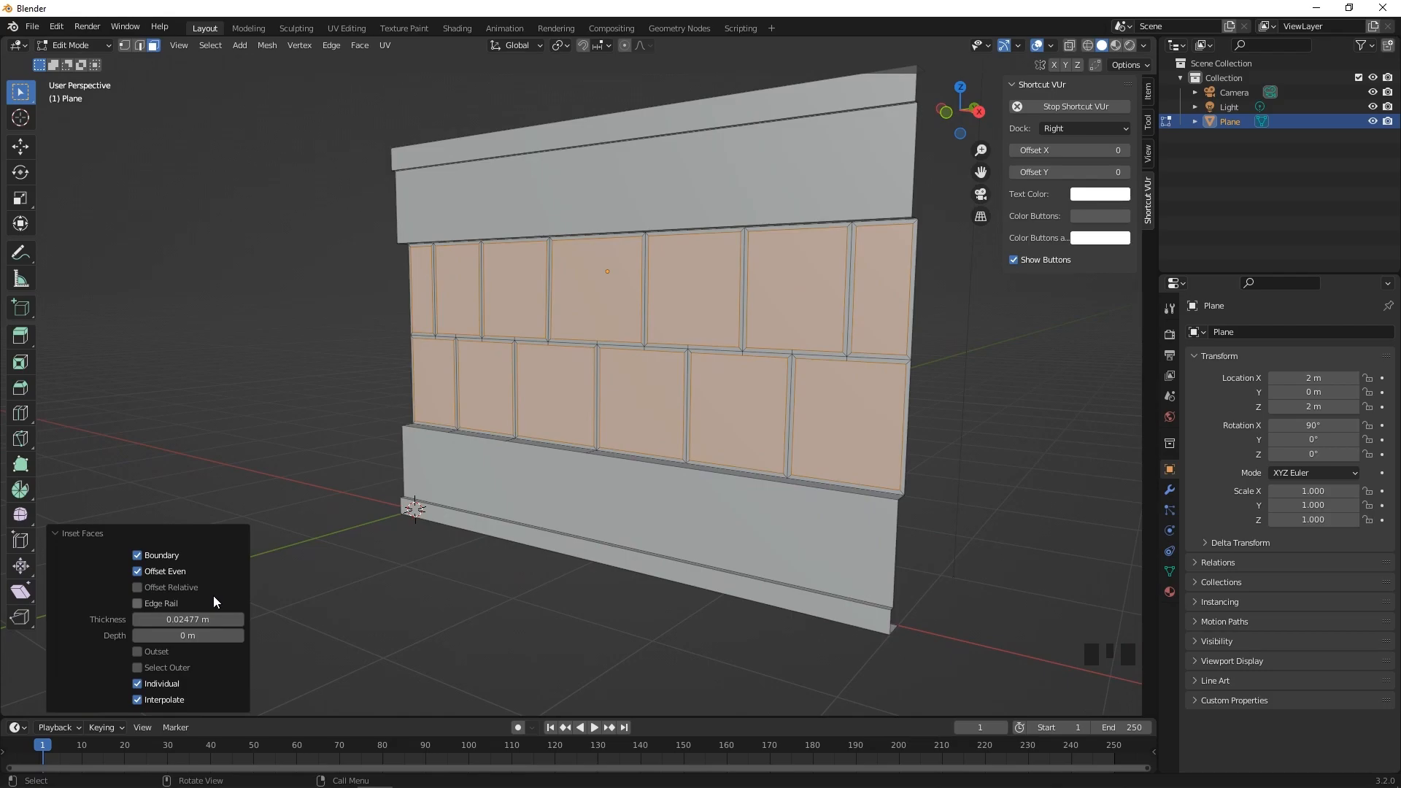
pyautogui.click(198, 634)
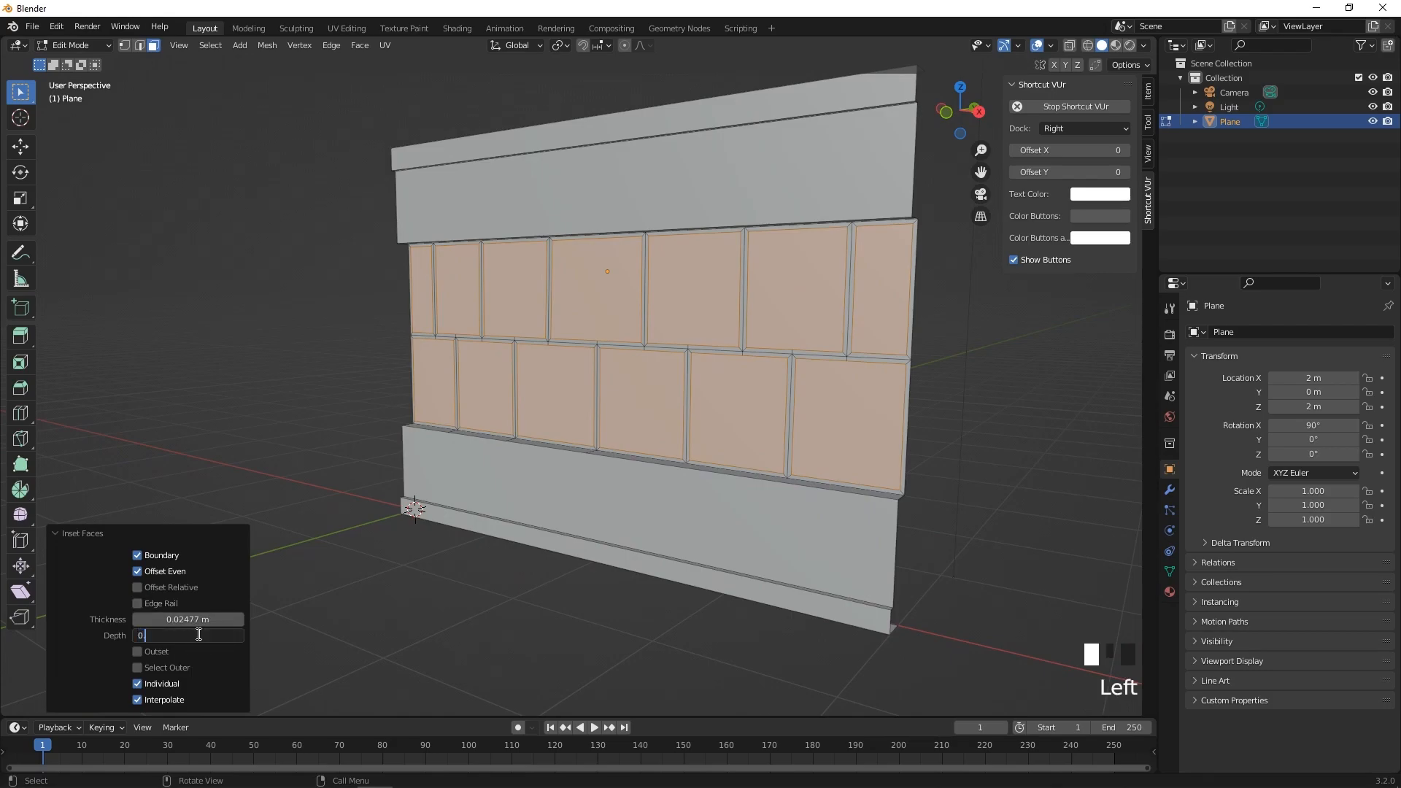
pyautogui.write('0.05')
pyautogui.press('Return')
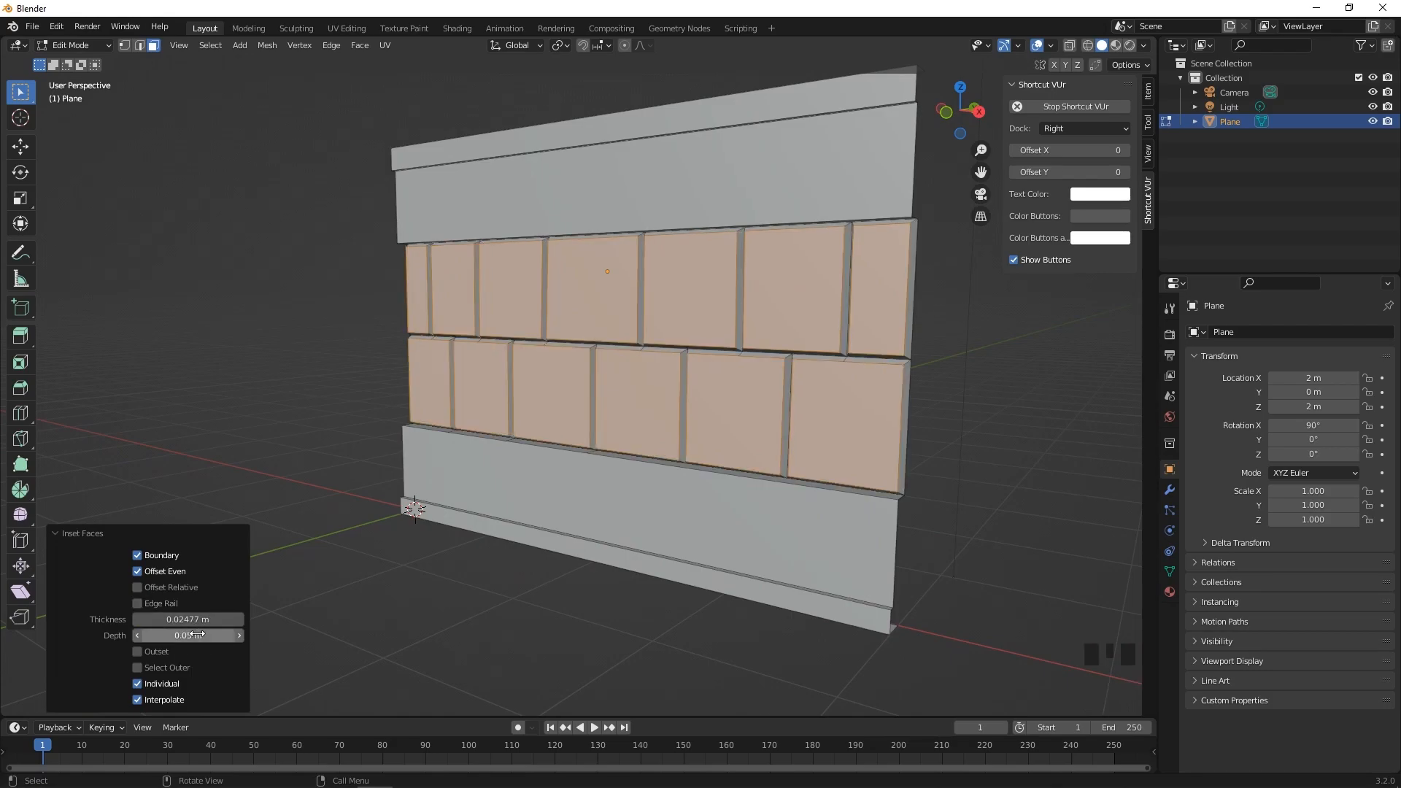
# Step: Grow the block face selection to include the surrounding inset sides and apply Randomize to the selected geometry
pyautogui.moveTo(697, 462)
pyautogui.mouseDown(button='middle')
pyautogui.moveTo(635, 471)
pyautogui.moveTo(606, 459)
pyautogui.moveTo(721, 463)
pyautogui.moveTo(665, 485)
pyautogui.moveTo(677, 476)
pyautogui.mouseUp(button='middle')
pyautogui.scroll(2, 664, 481)
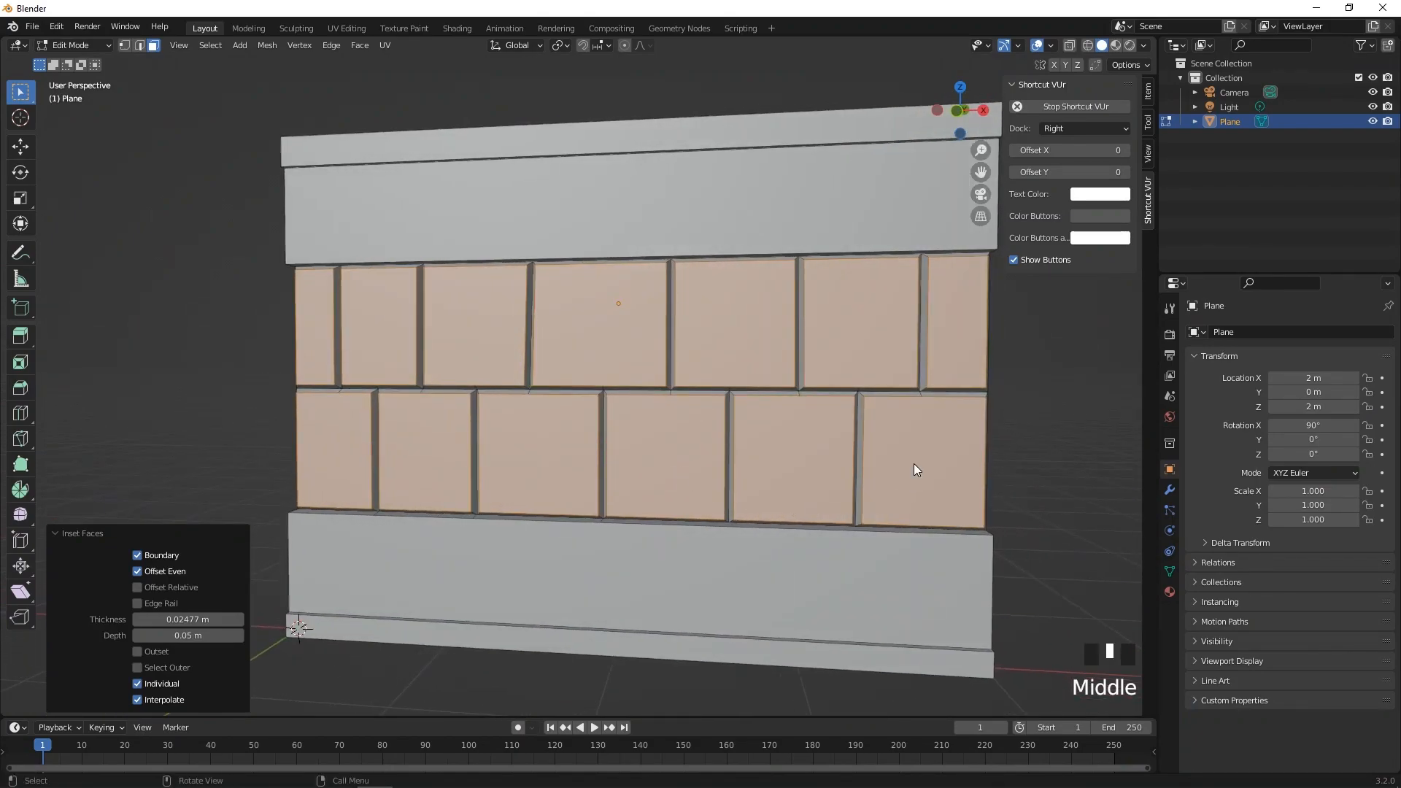
pyautogui.press('ctrl+KP_Add')
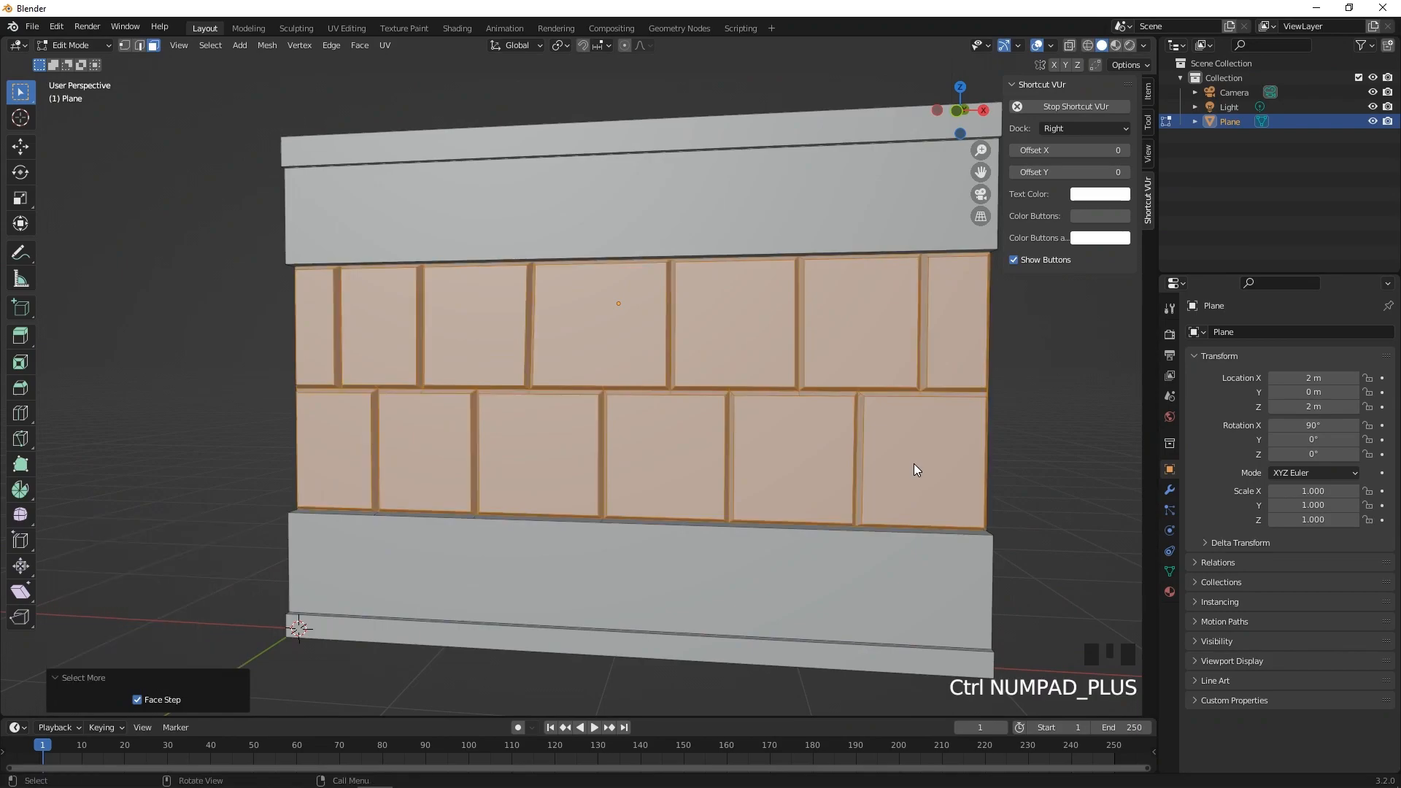
pyautogui.moveTo(913, 470)
pyautogui.mouseDown(button='middle')
pyautogui.moveTo(801, 469)
pyautogui.moveTo(901, 464)
pyautogui.mouseUp(button='middle')
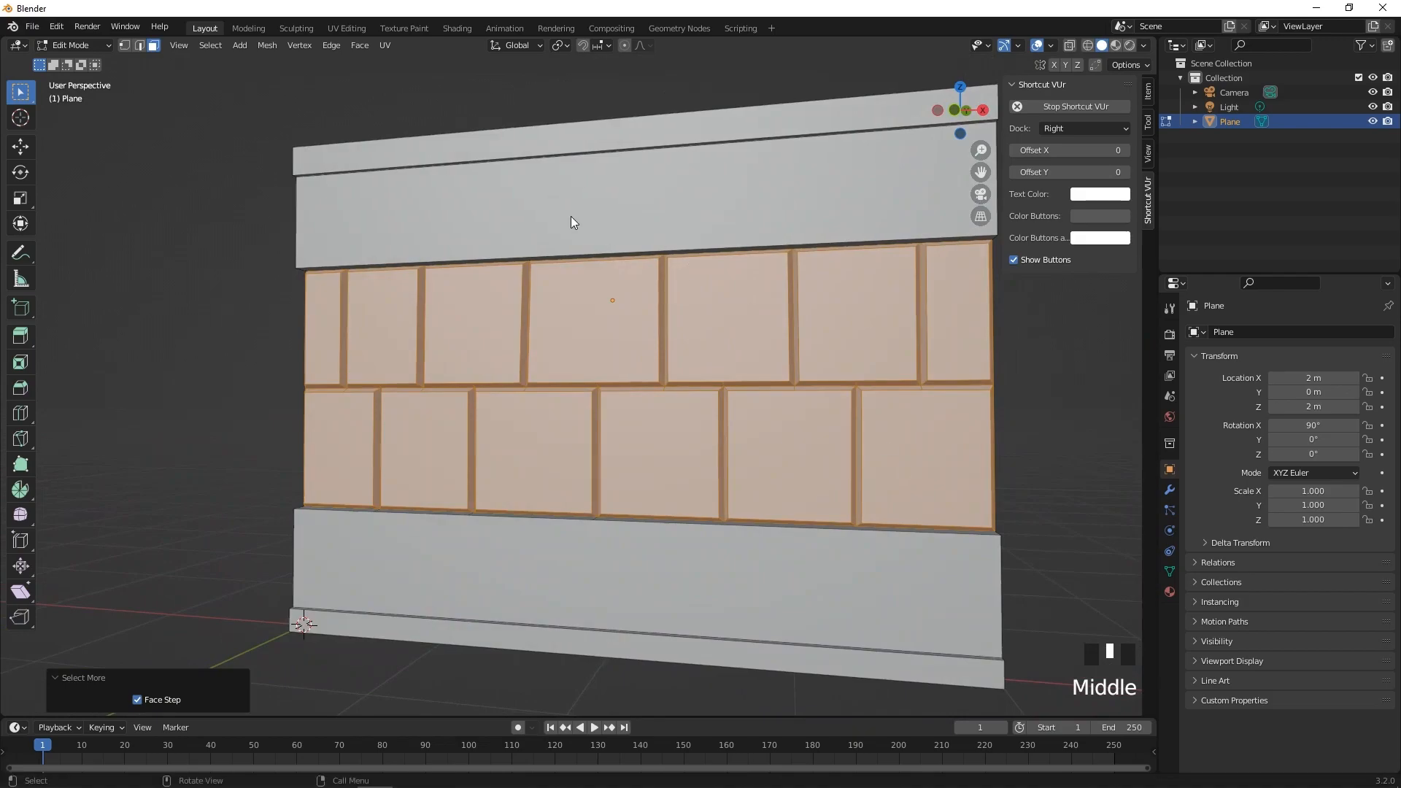
pyautogui.click(267, 45)
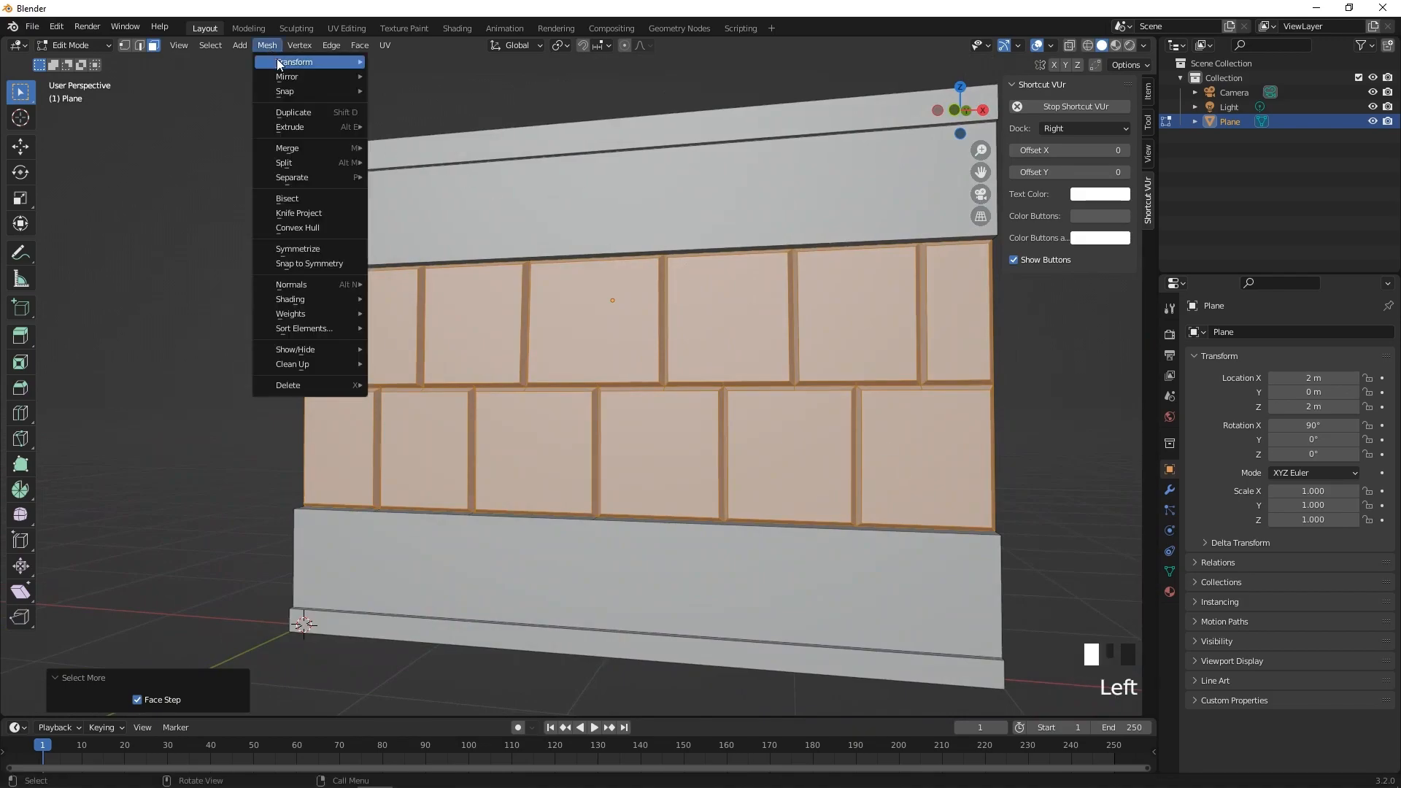
pyautogui.moveTo(286, 63)
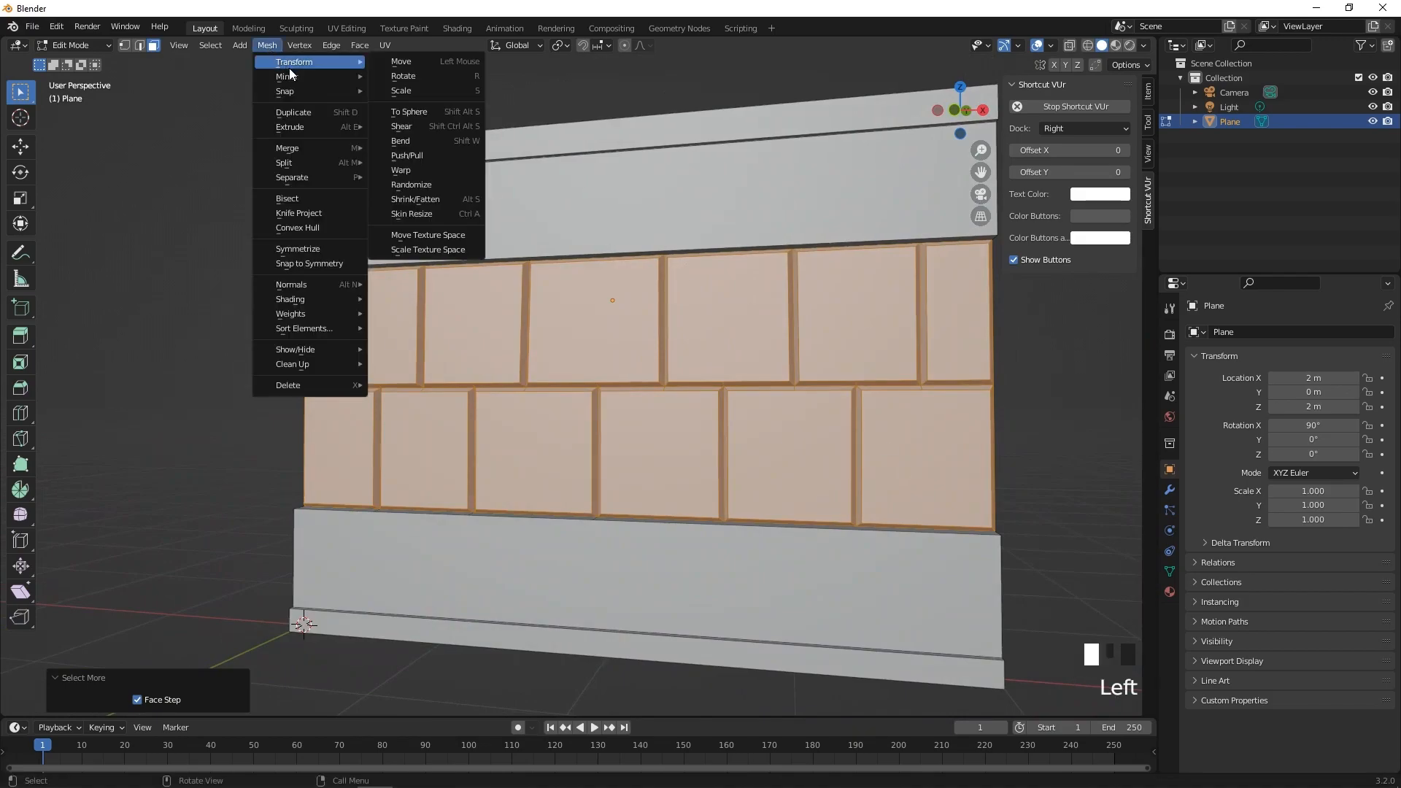
pyautogui.click(444, 184)
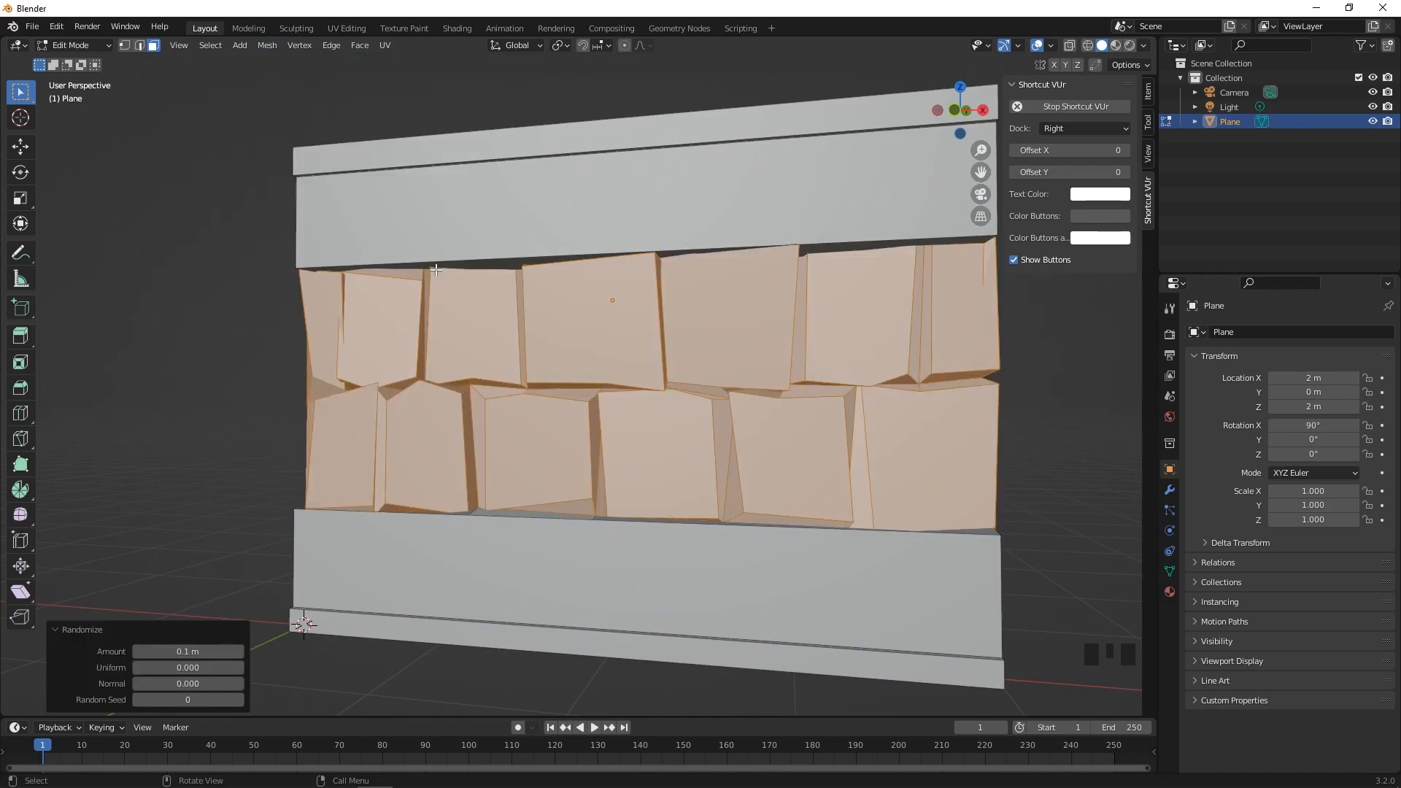
# Step: Set the Randomize amount to 0.01 m for a slight irregularity in the stone blocks
pyautogui.click(212, 652)
pyautogui.write('0')
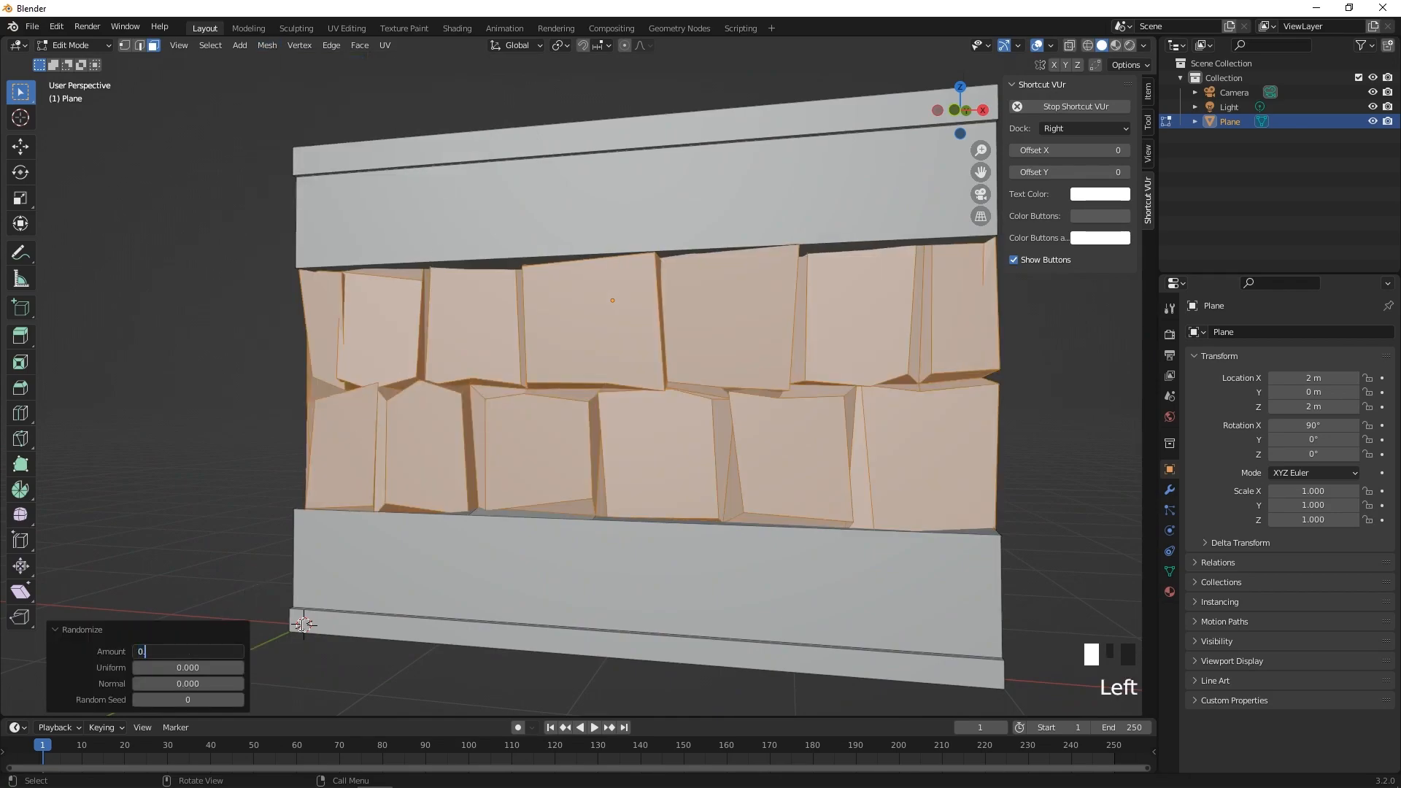
pyautogui.write('.01')
pyautogui.press('Return')
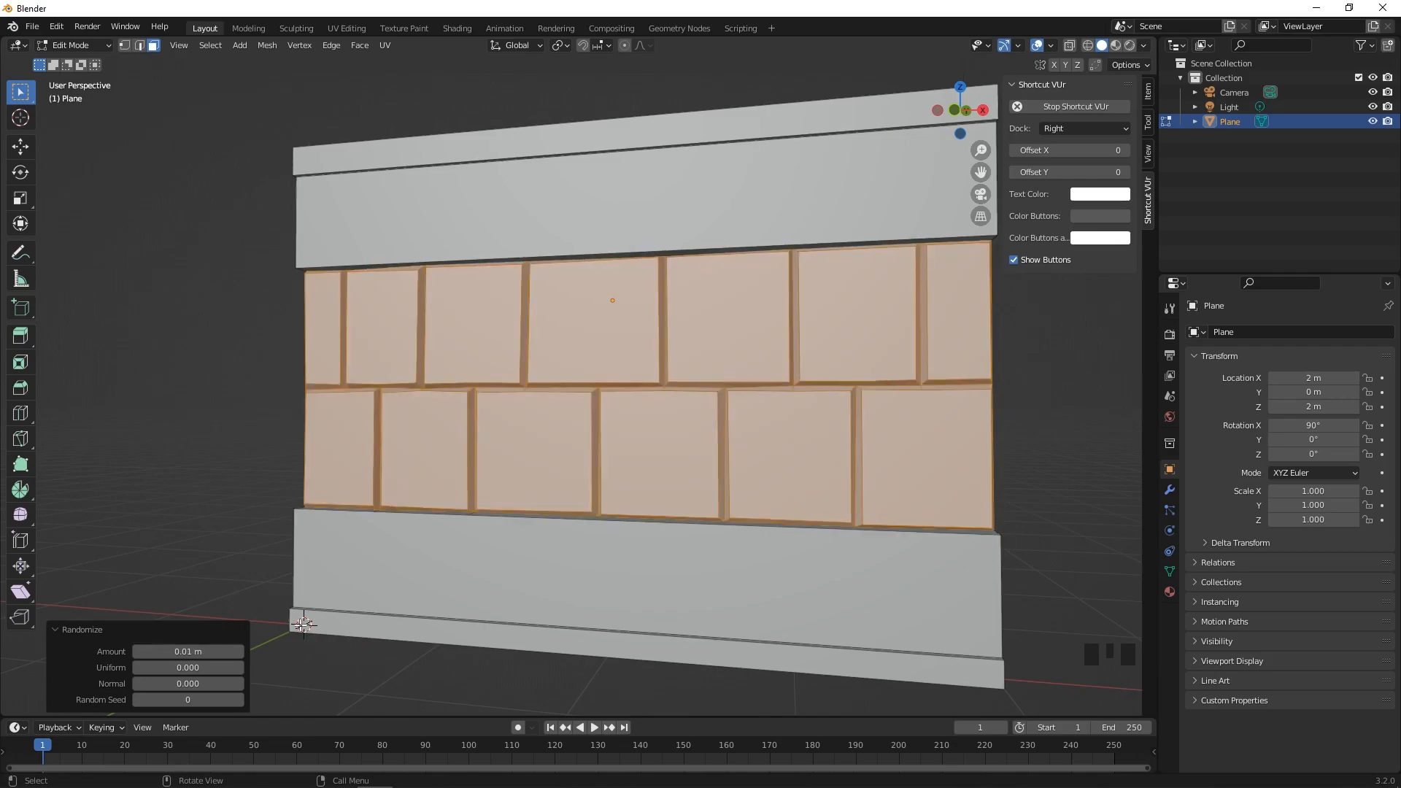
# Step: In vertex selection mode, vertex-bevel the lower-right front corner of the upper row's fourth block by about 0.0309 m
pyautogui.moveTo(469, 615); pyautogui.dragTo(474, 617, button='middle')
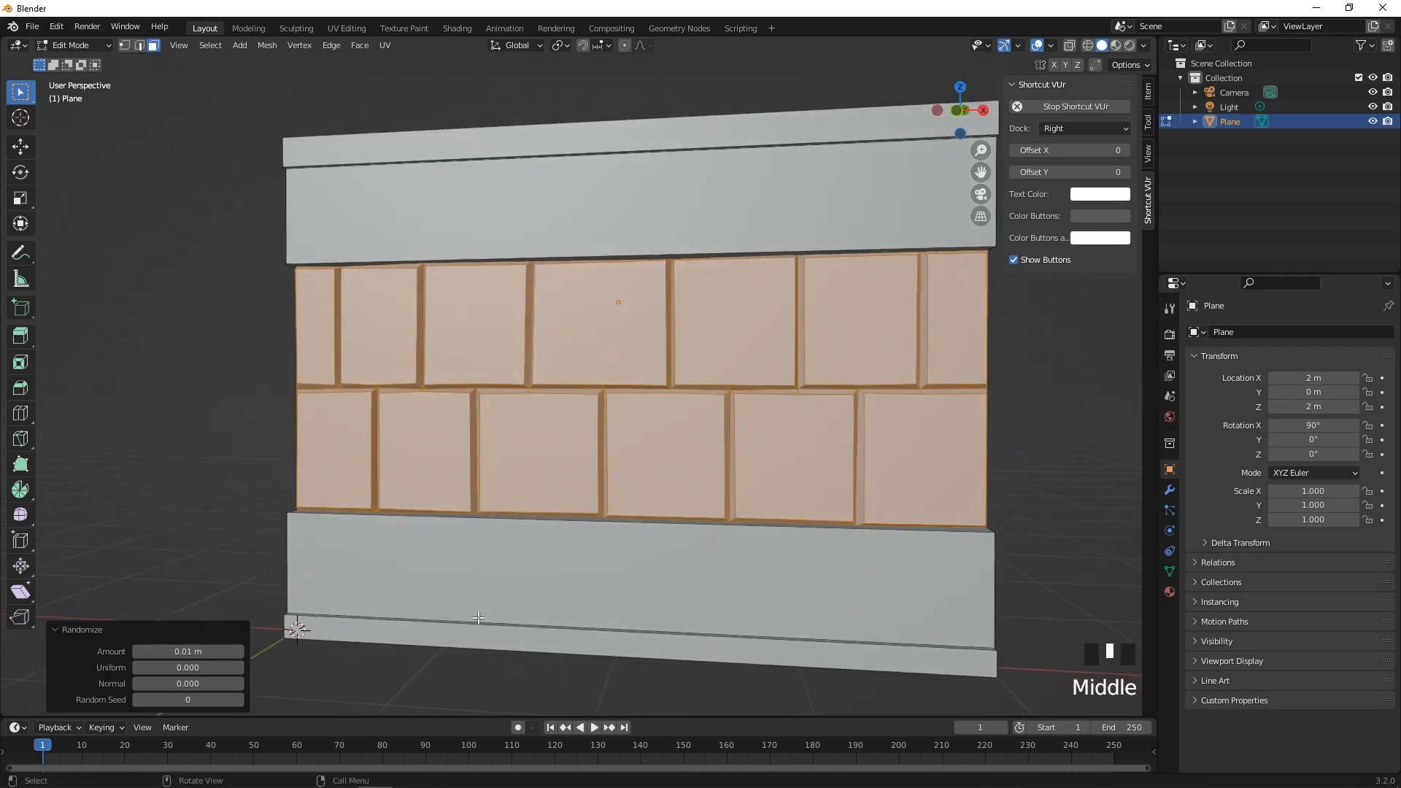
pyautogui.press('KP_5')
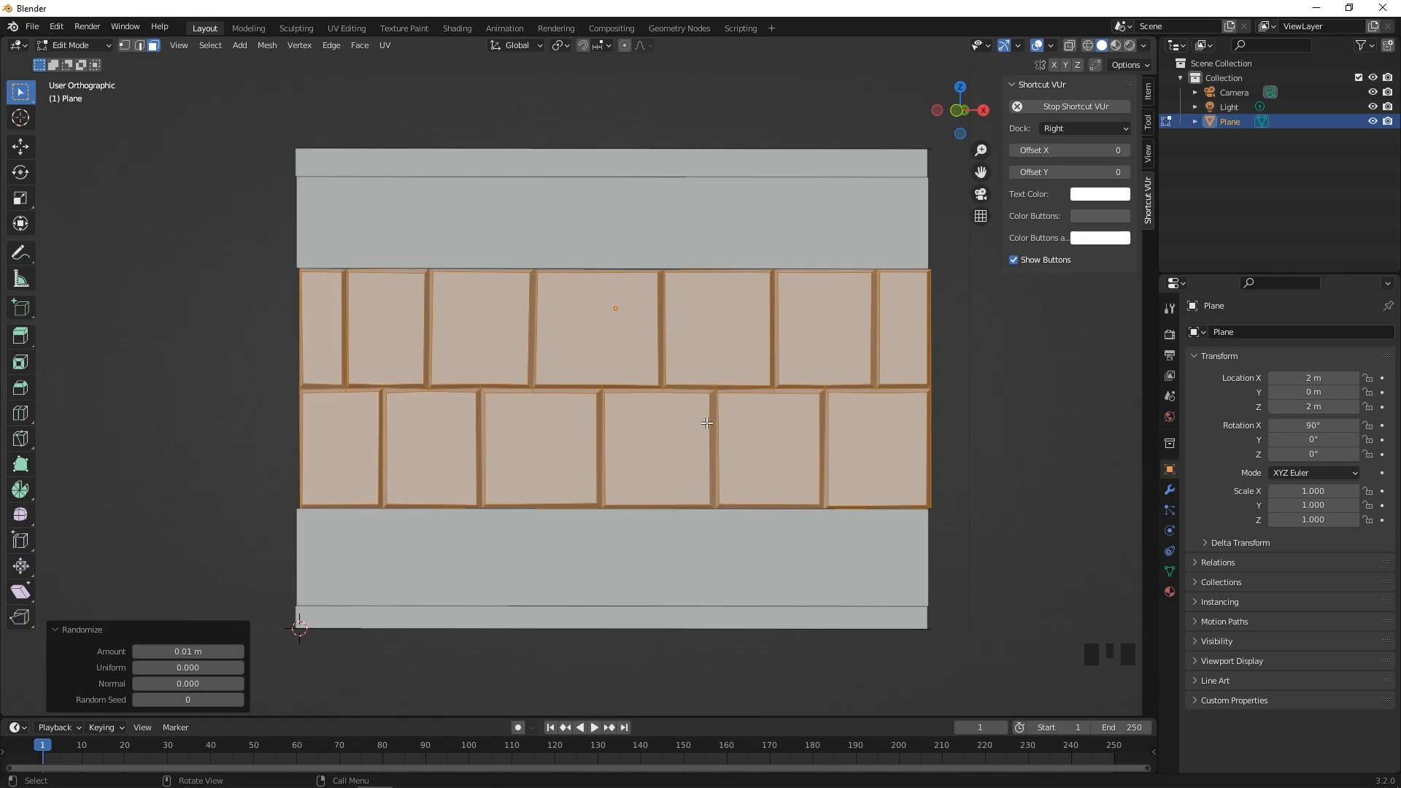
pyautogui.click(839, 354)
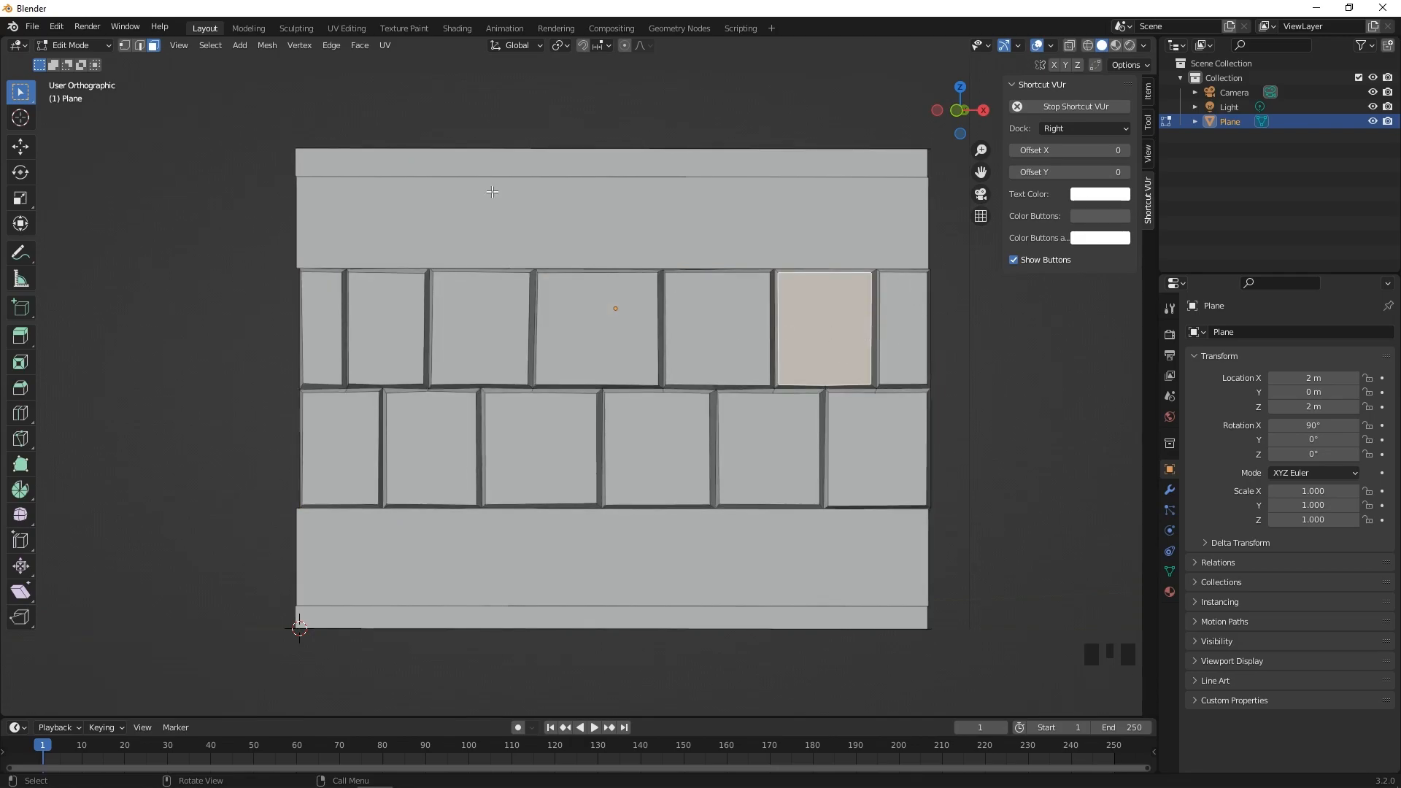
pyautogui.click(125, 53)
pyautogui.click(125, 48)
pyautogui.scroll(2, 855, 404)
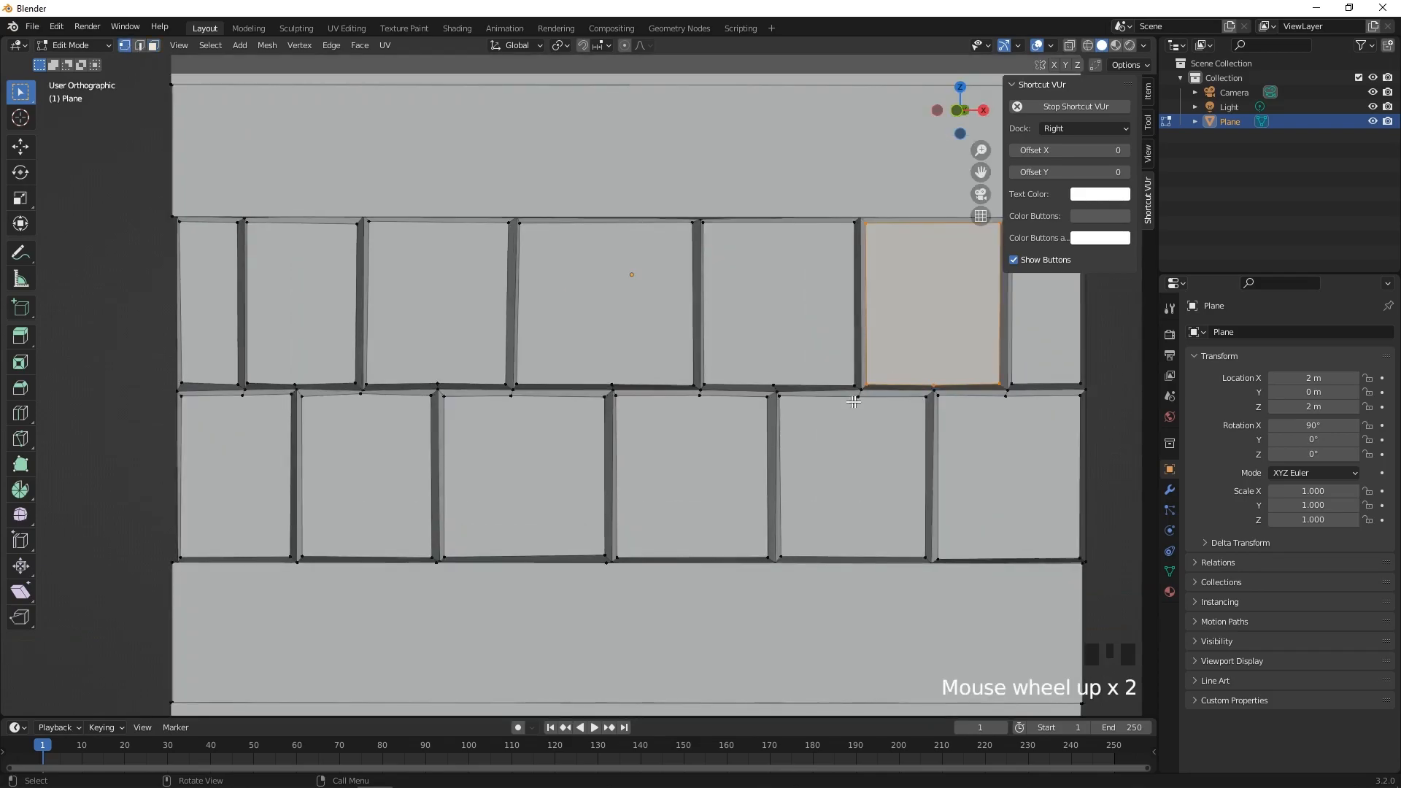
pyautogui.click(692, 387)
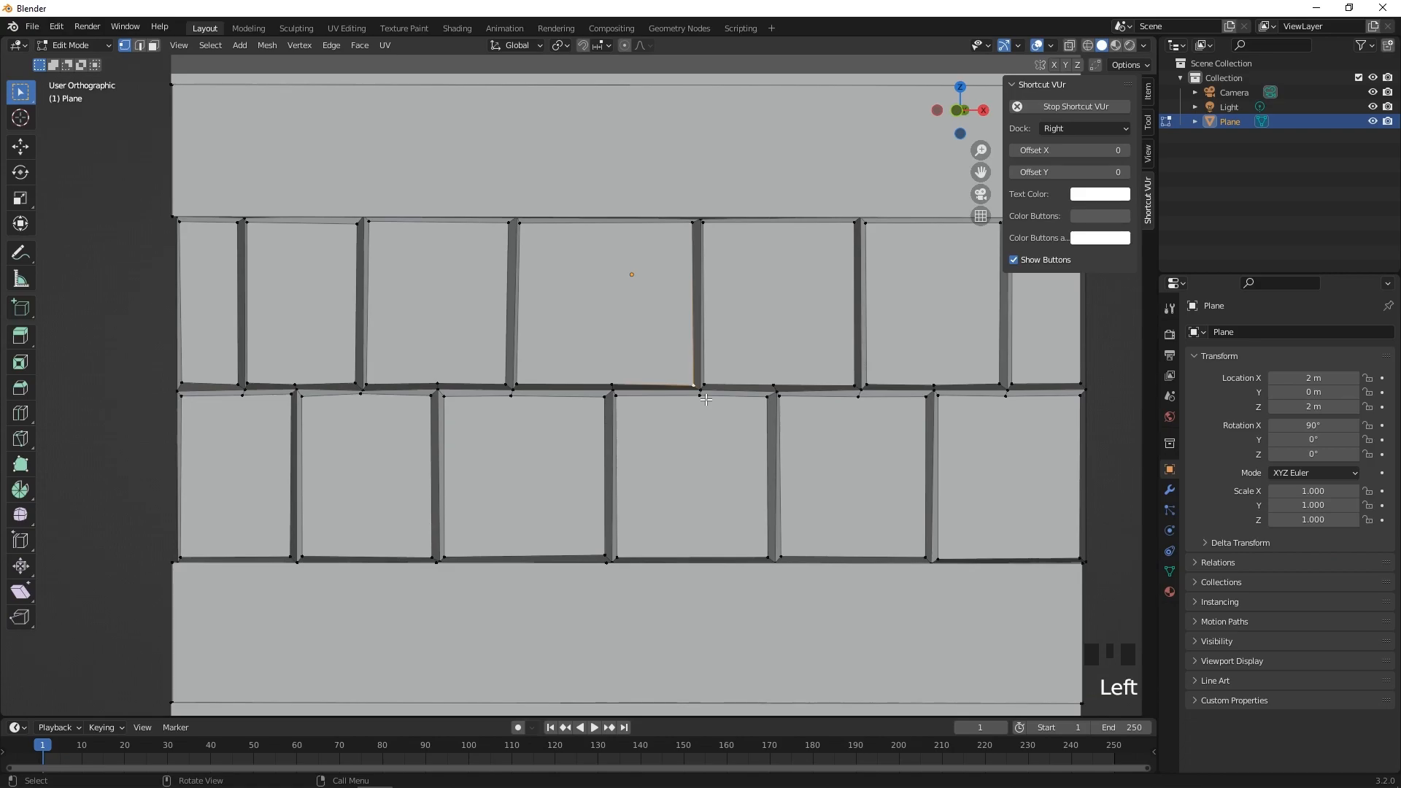
pyautogui.hotkey('ctrl', 'b')
pyautogui.press('v')
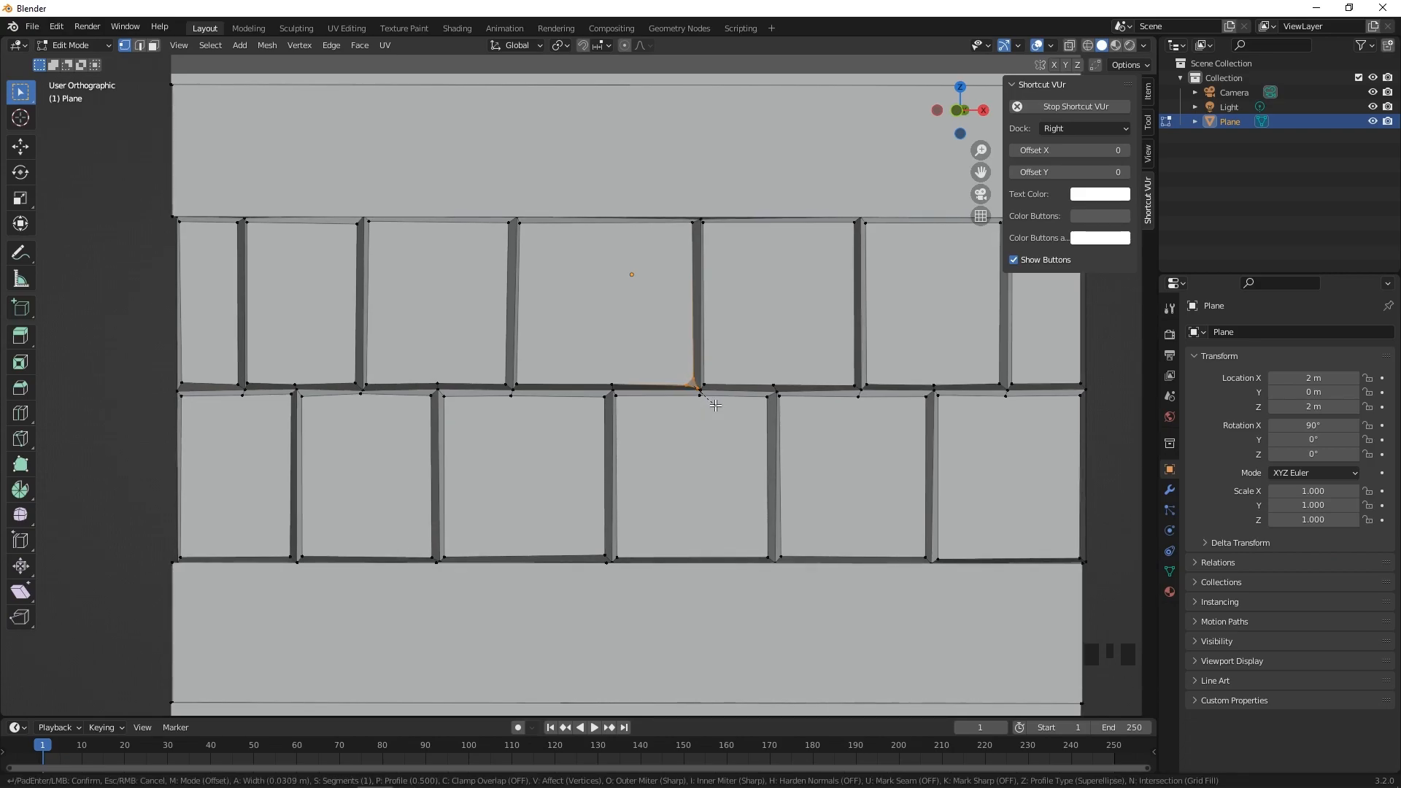
pyautogui.click(715, 404)
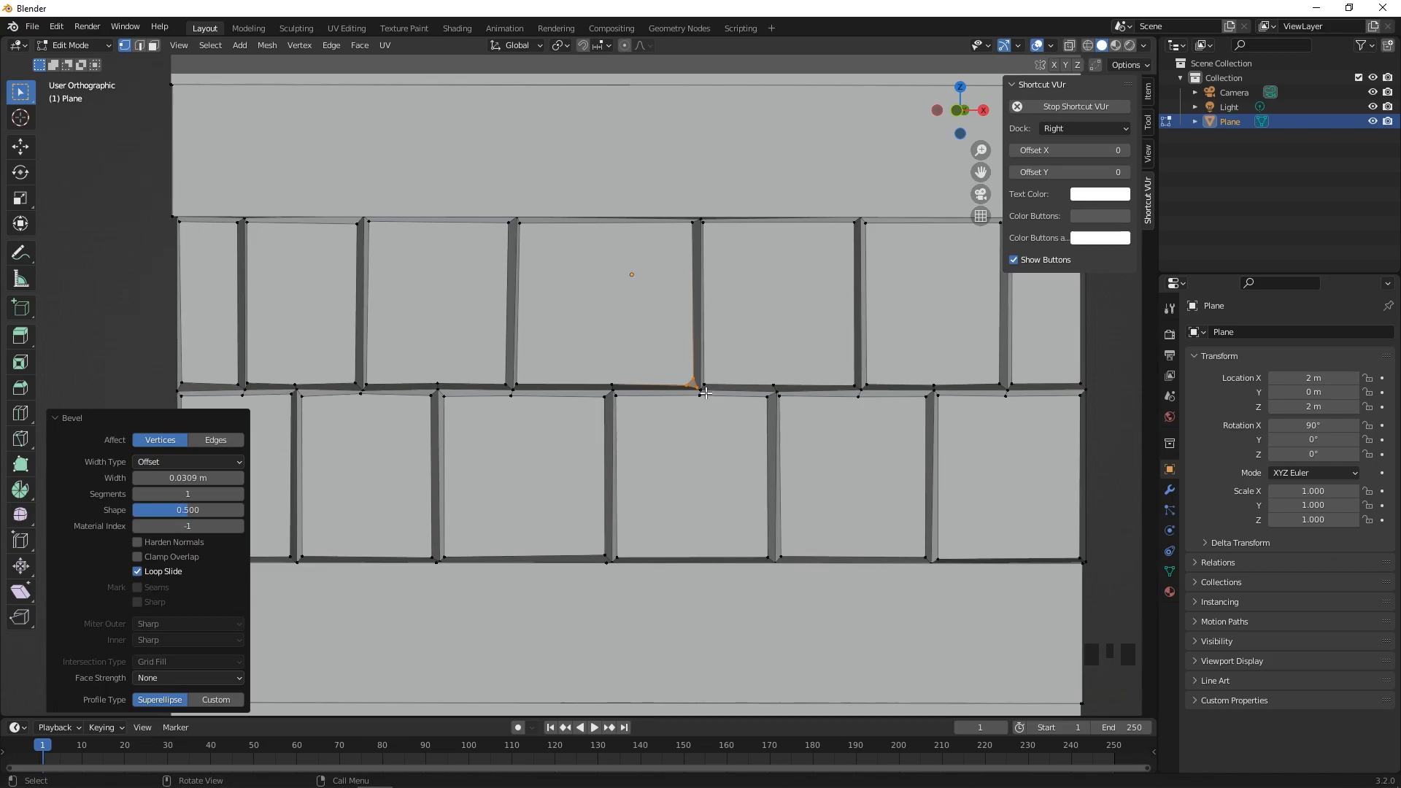
# Step: Enable Auto Merge Vertices and slide the new bevel's inner vertex fully back onto the joint corner vertex
pyautogui.press('KP_Decimal')
pyautogui.scroll(-1, 794, 433)
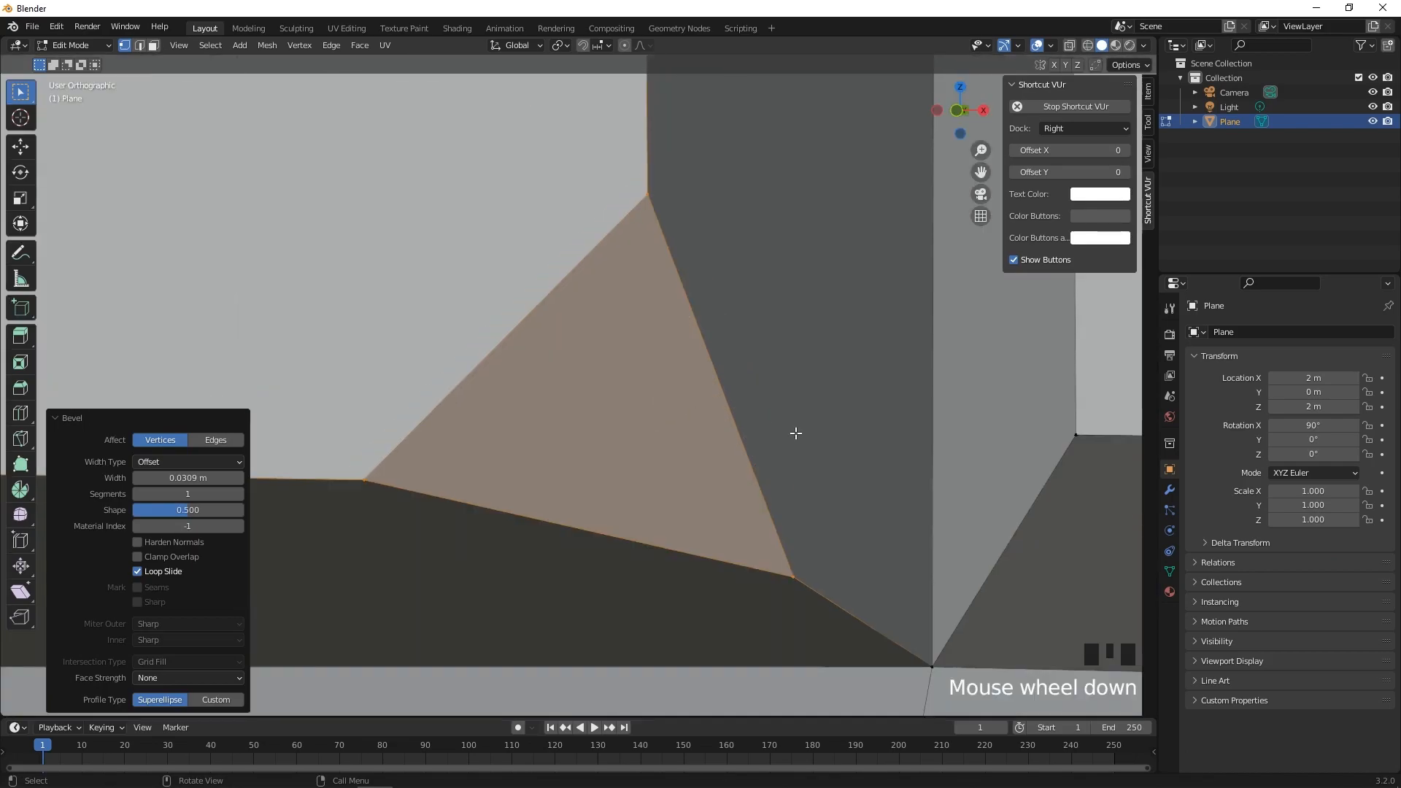
pyautogui.scroll(-1, 797, 436)
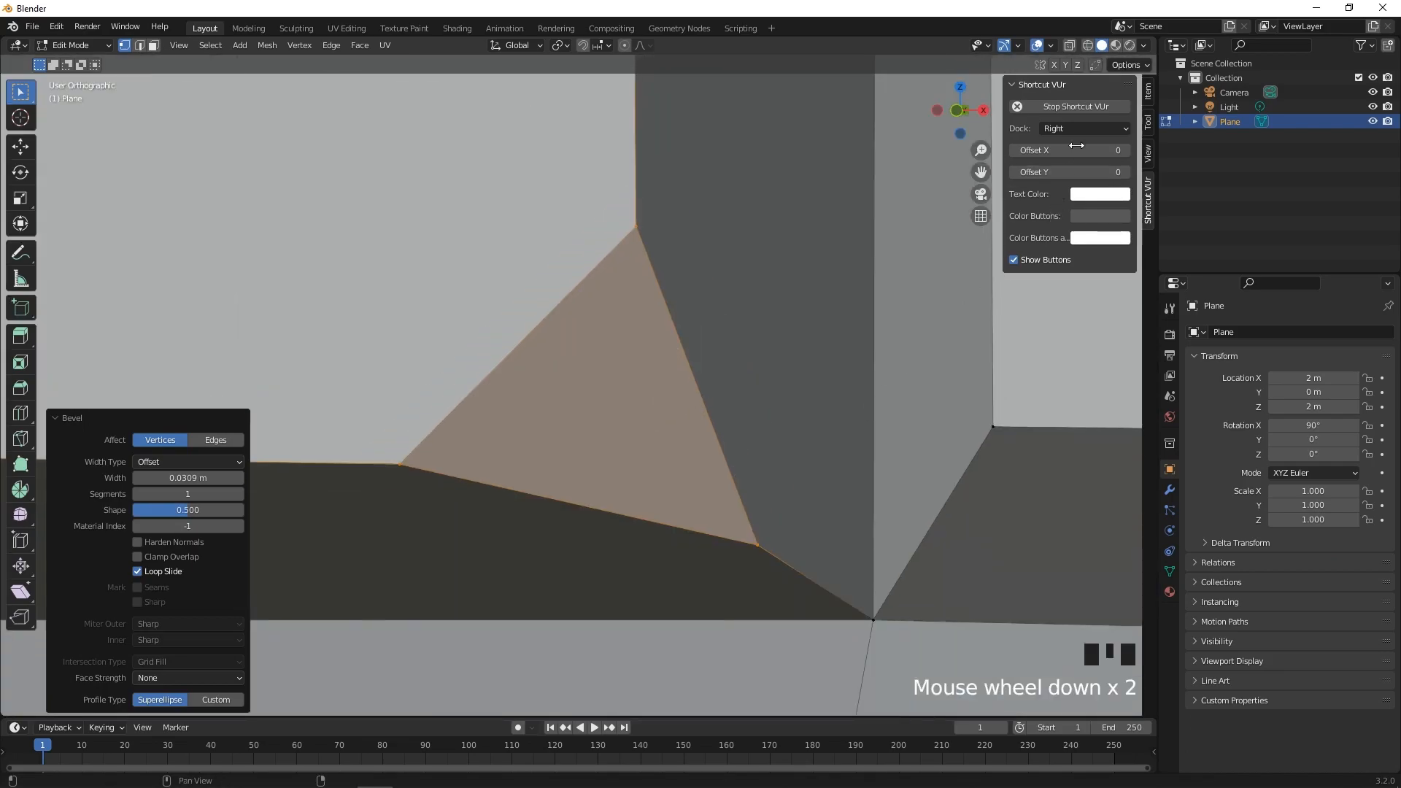
pyautogui.click(1097, 64)
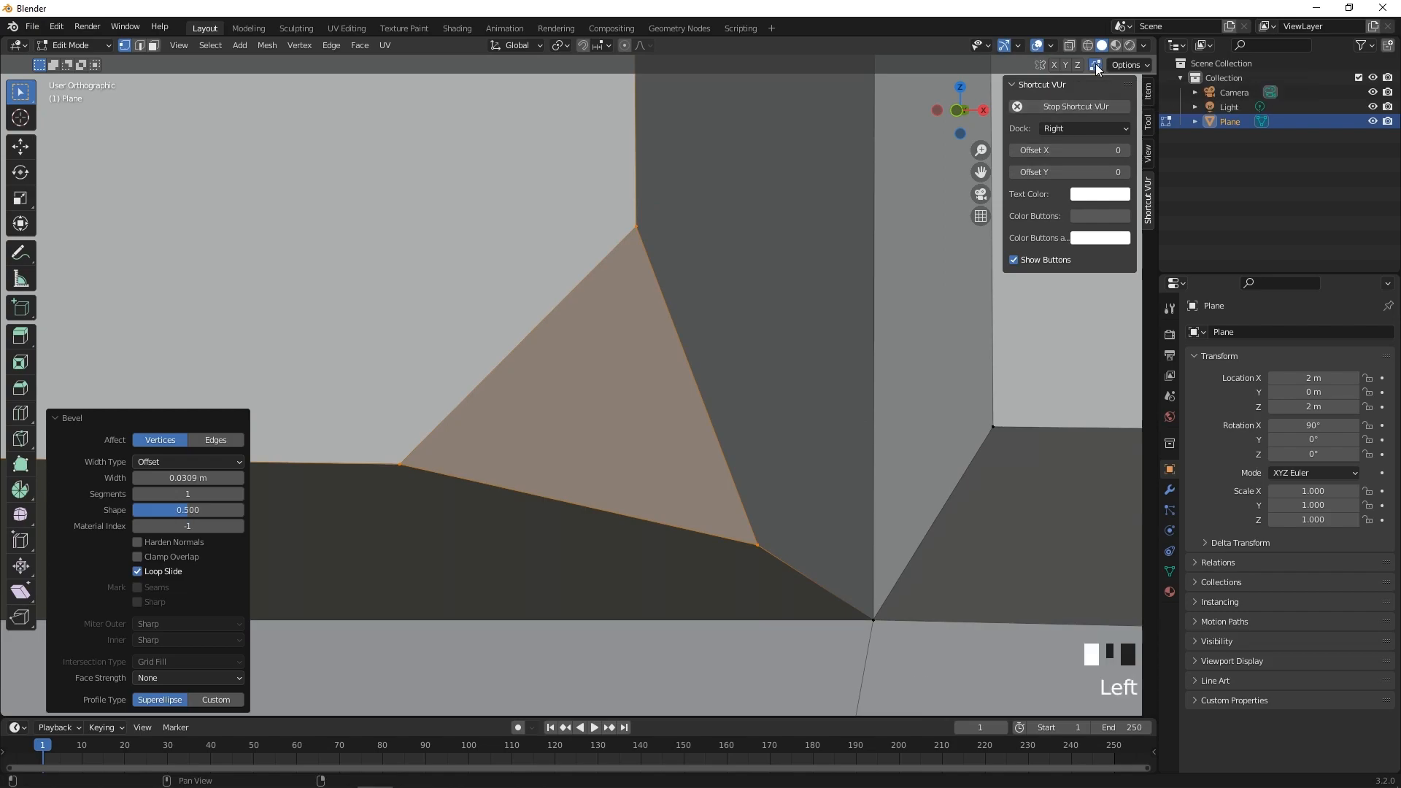
pyautogui.click(759, 545)
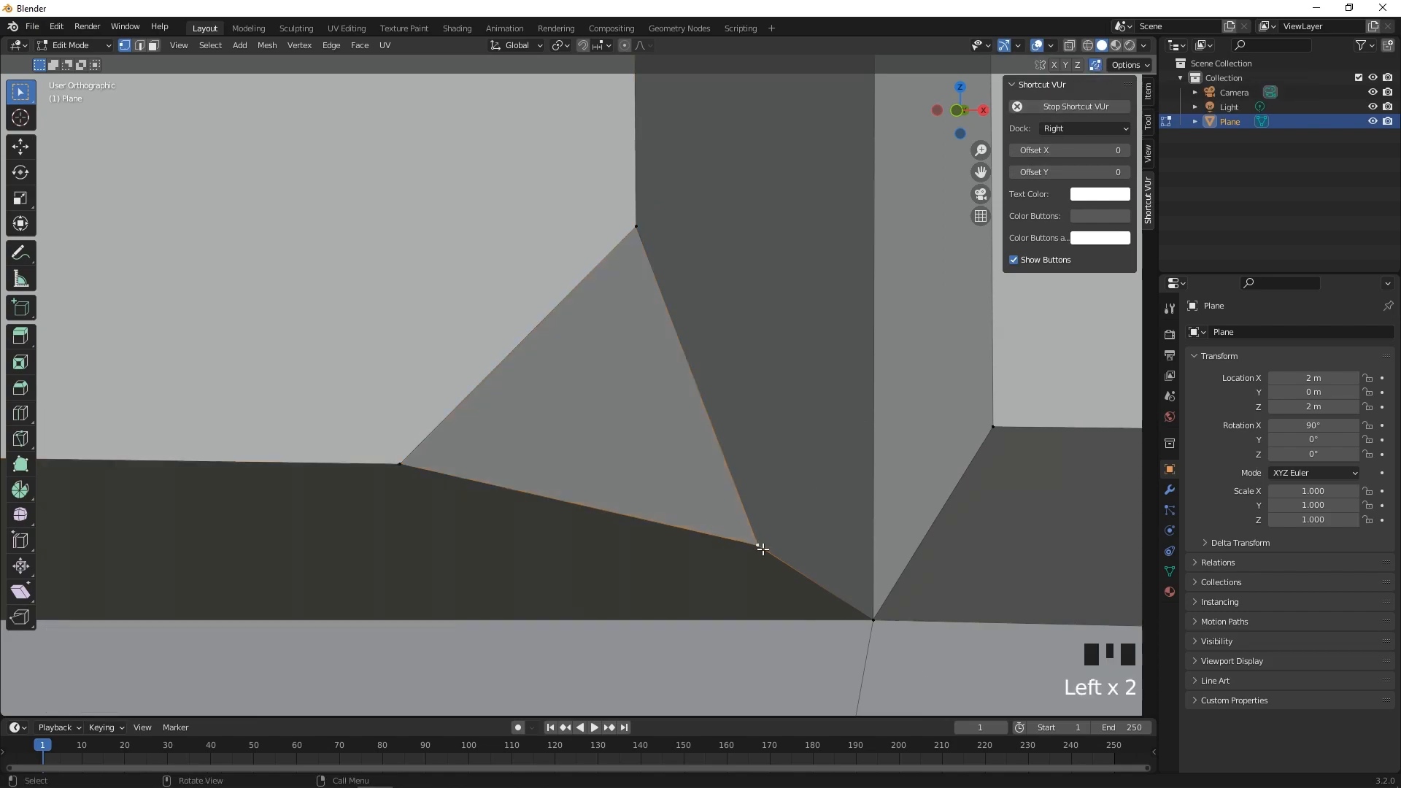
pyautogui.press('g')
pyautogui.press('g')
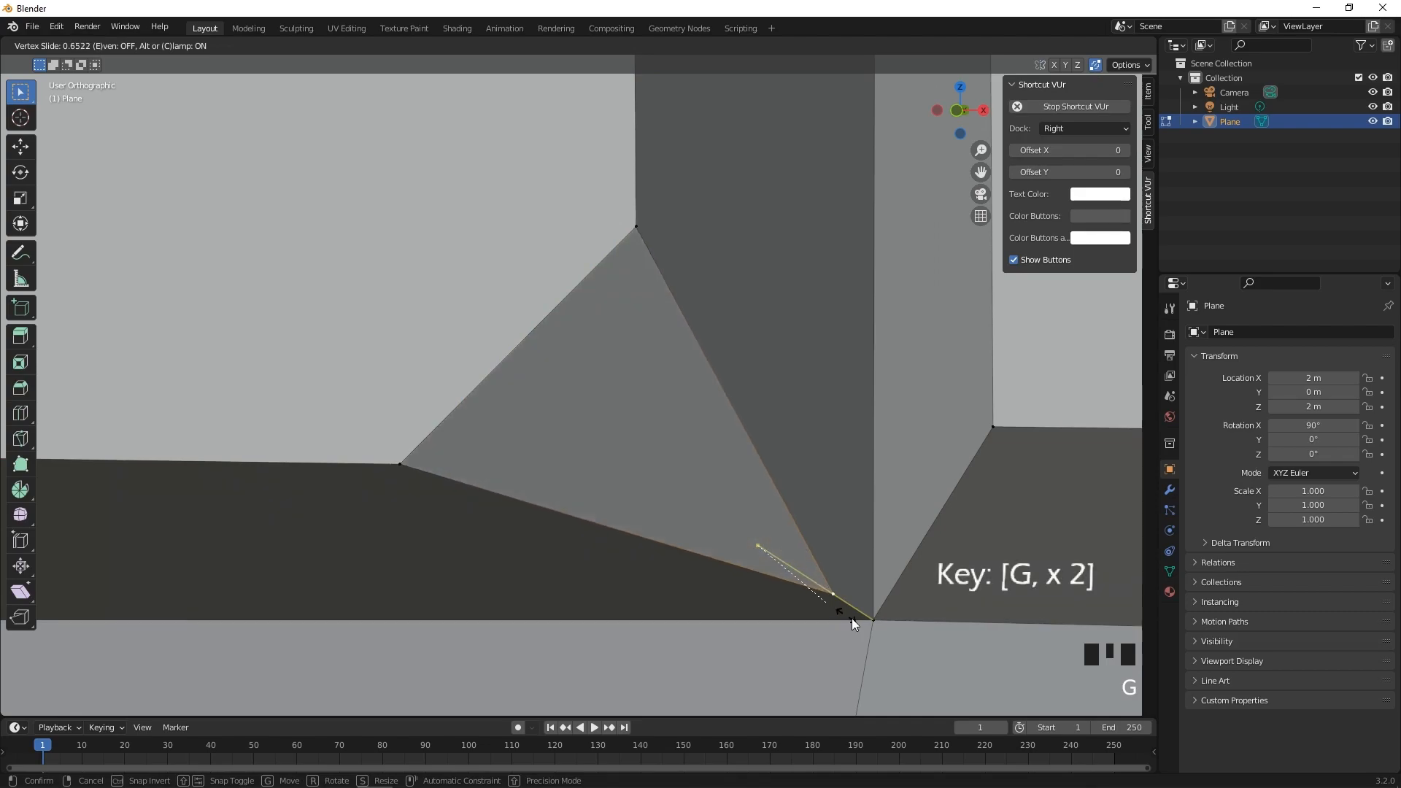
pyautogui.click(882, 629)
# Step: Vertex-bevel the lower-right front corner of the lower row's second block by about 0.0323 m
pyautogui.scroll(-12, 748, 577)
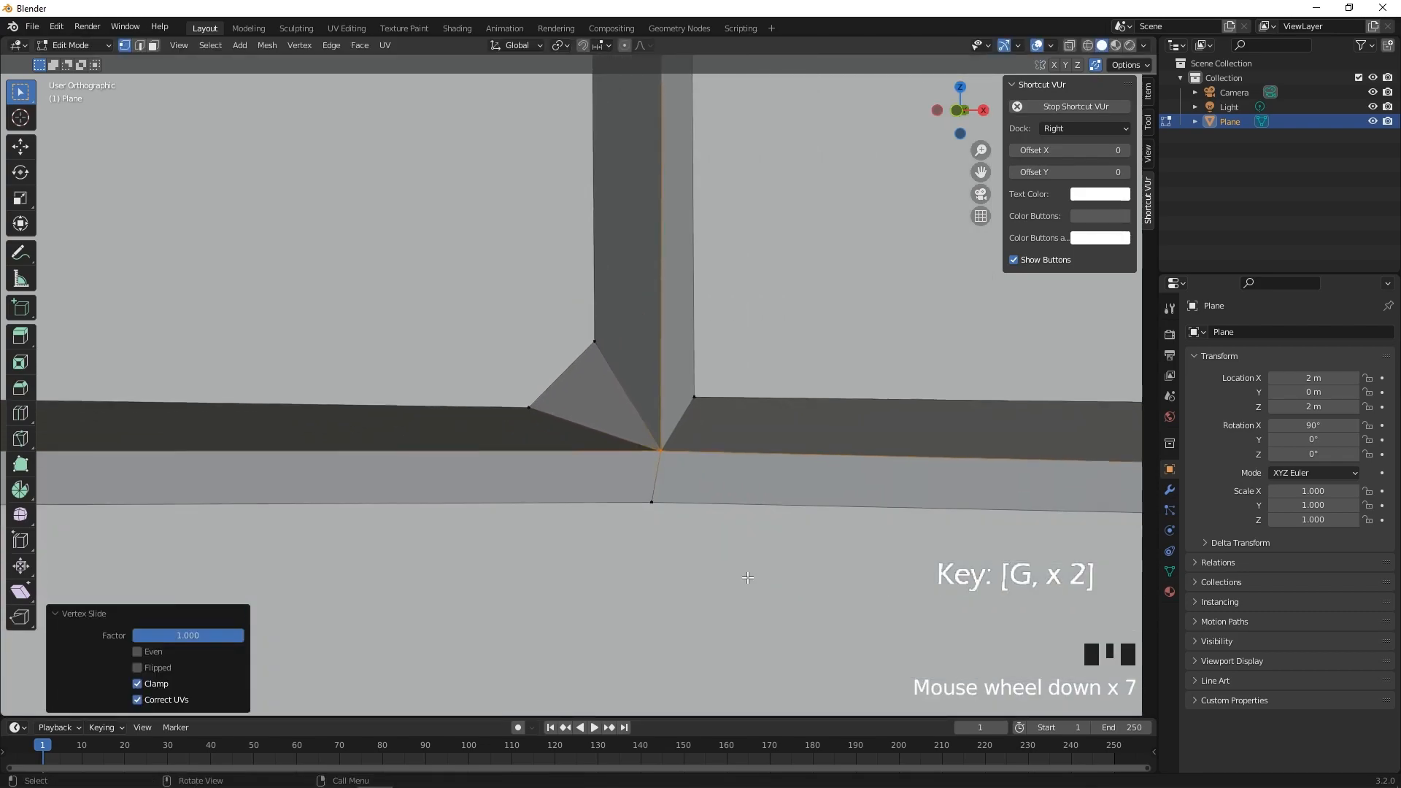
pyautogui.scroll(-7, 748, 577)
pyautogui.keyDown('shift'); pyautogui.moveTo(432, 591); pyautogui.dragTo(576, 529, button='middle'); pyautogui.keyUp('shift')
pyautogui.scroll(1, 575, 529)
pyautogui.click(415, 530)
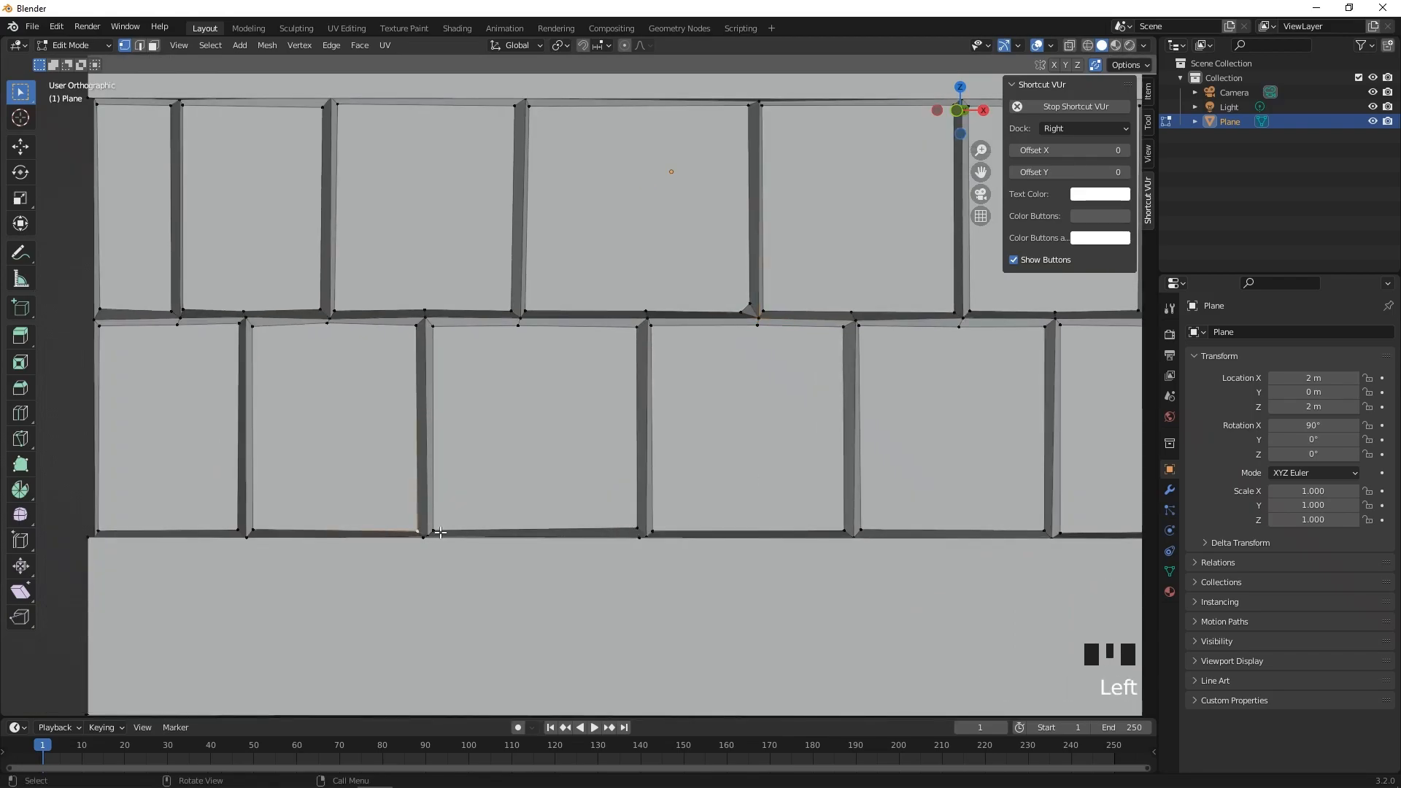
pyautogui.hotkey('ctrl', 'b')
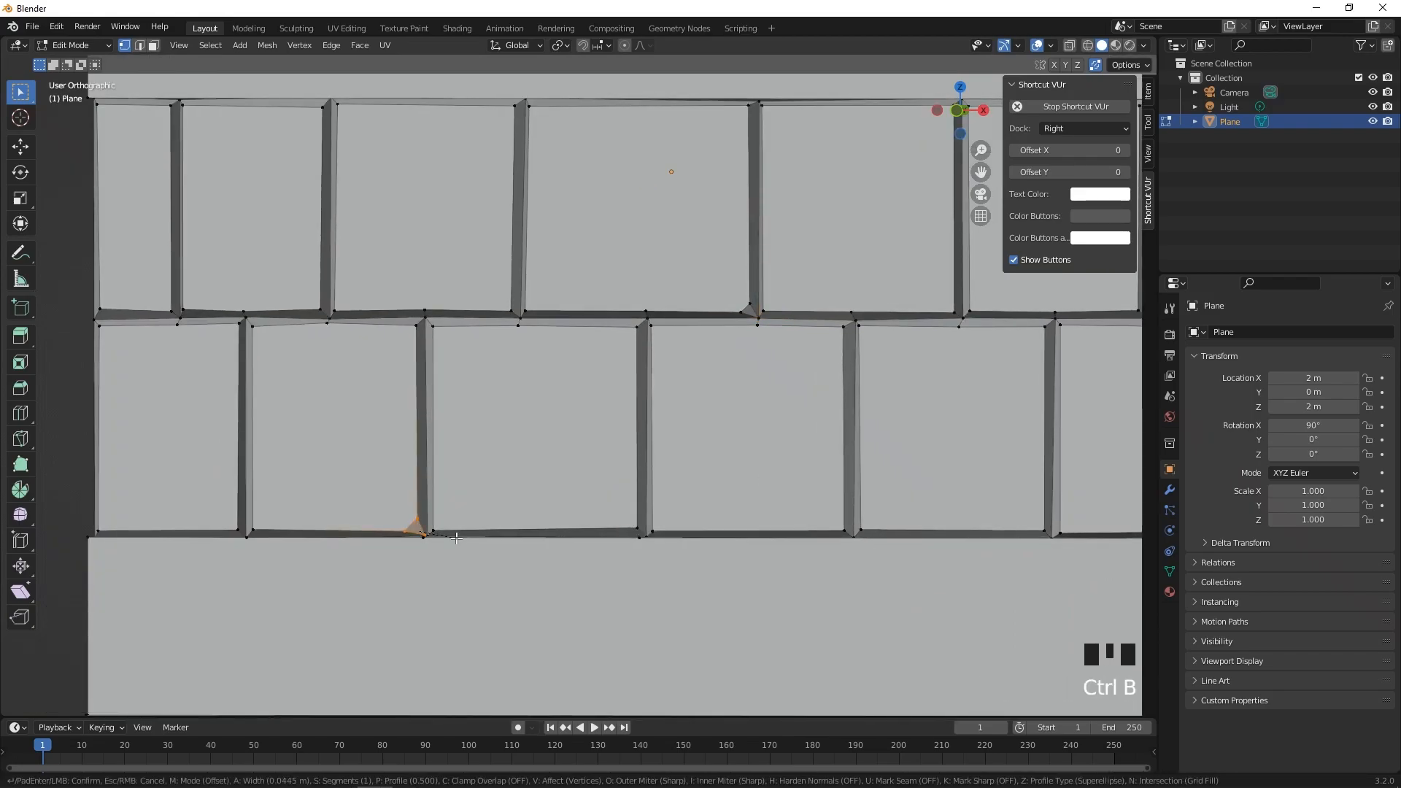
pyautogui.click(439, 543)
# Step: Slide the inner bevel vertex of the lower row's second block fully onto the adjacent joint corner vertex
pyautogui.press('KP_Decimal')
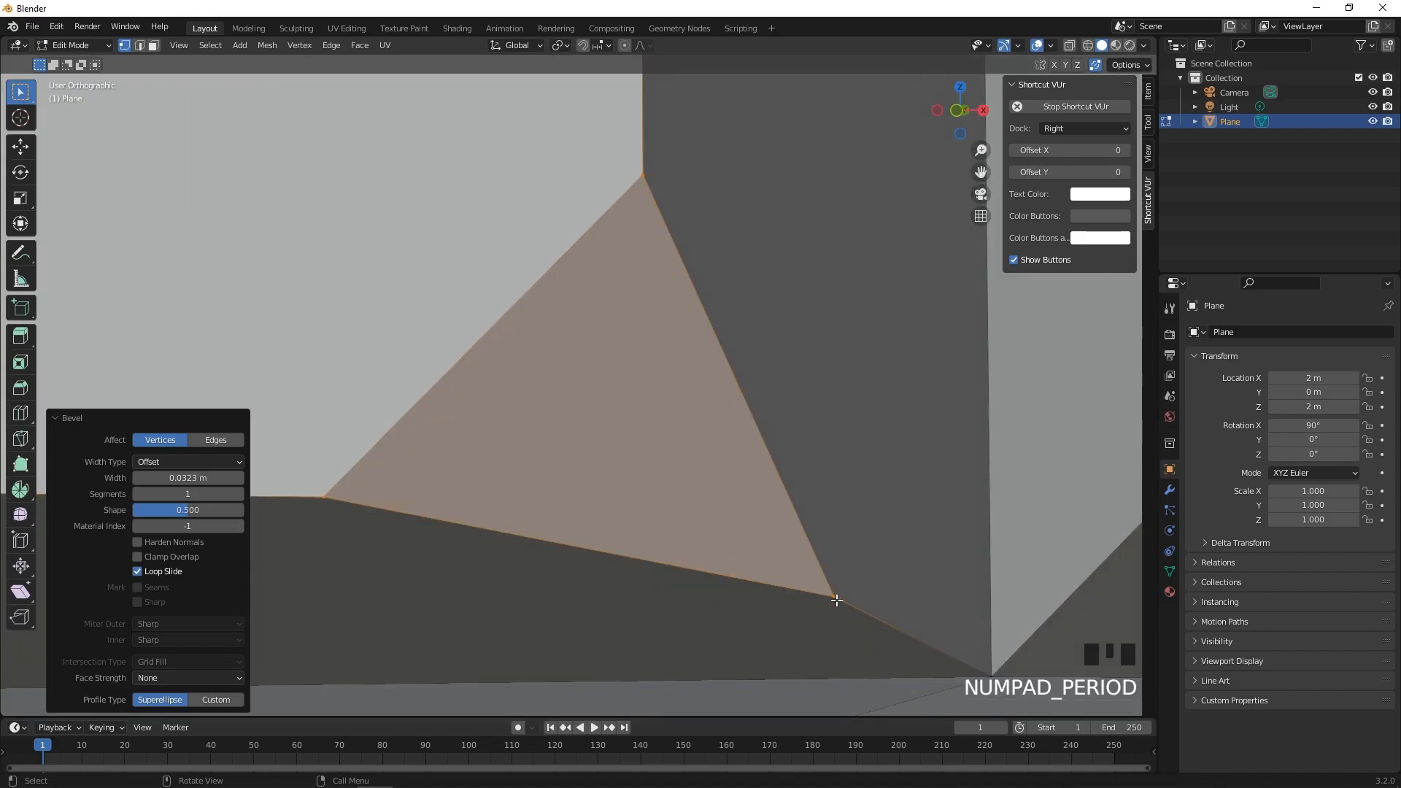
pyautogui.click(863, 601)
pyautogui.scroll(-1, 870, 612)
pyautogui.press('g')
pyautogui.press('g')
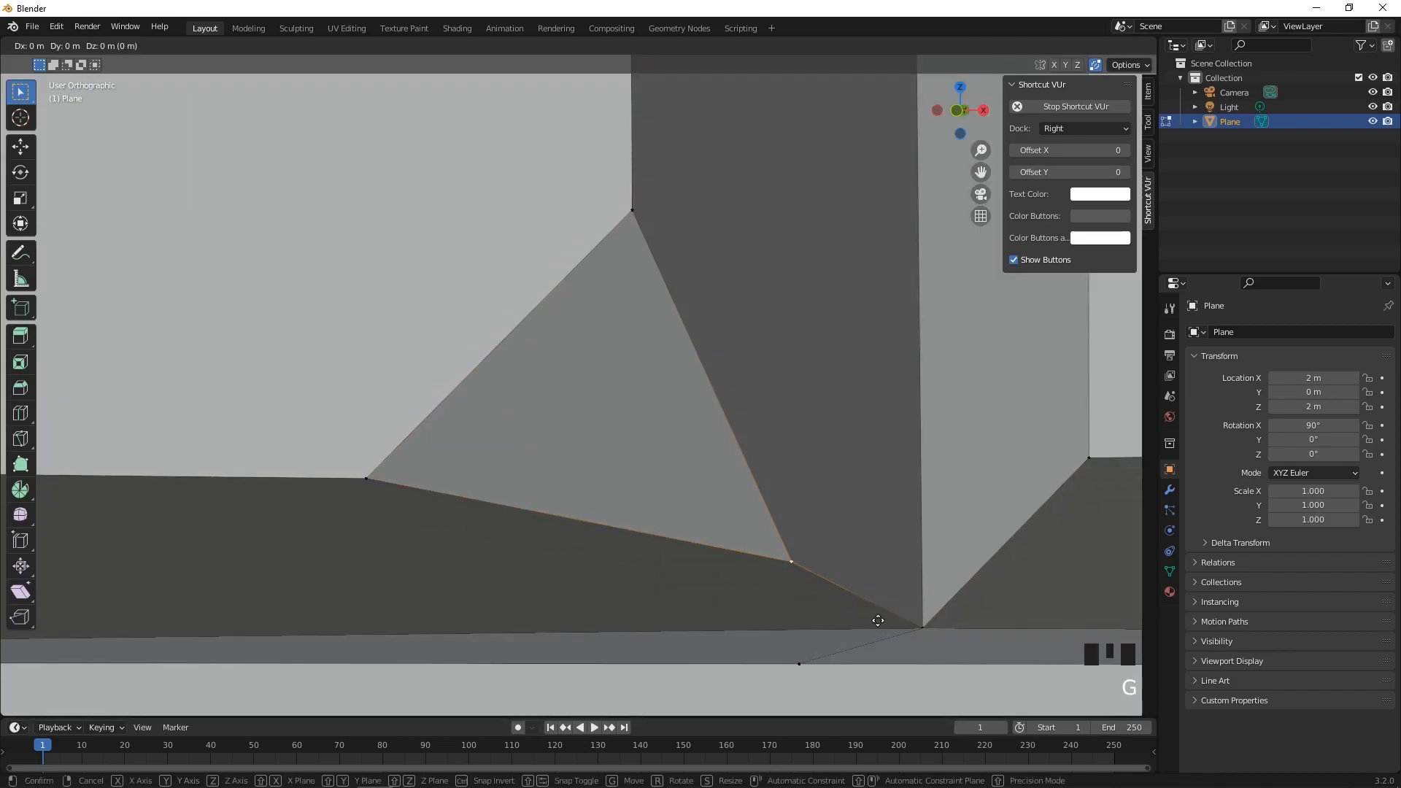
pyautogui.press('Return')
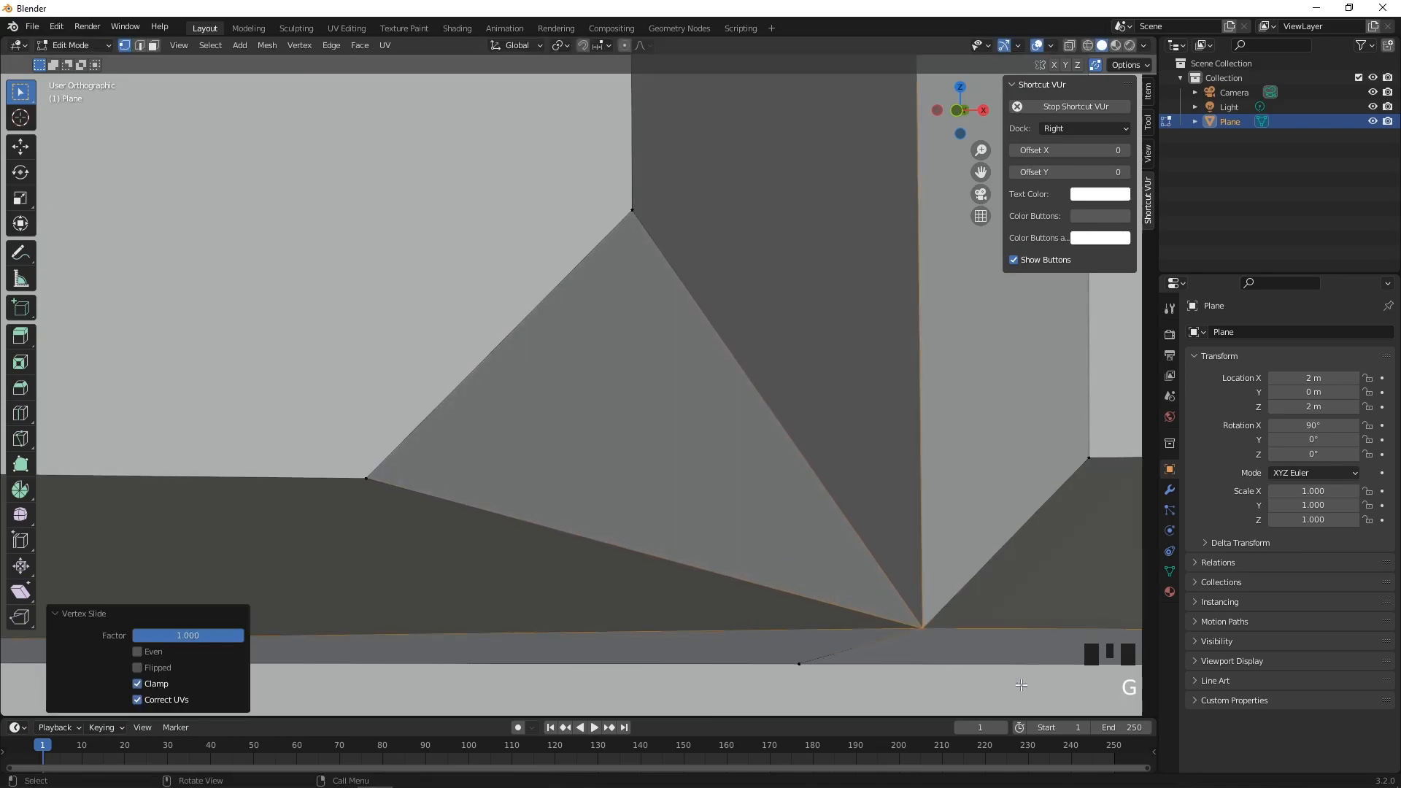
# Step: Vertex-bevel the upper-left front corner of the lower row's last block by about 0.0375 m
pyautogui.scroll(-8, 912, 593)
pyautogui.scroll(-13, 912, 593)
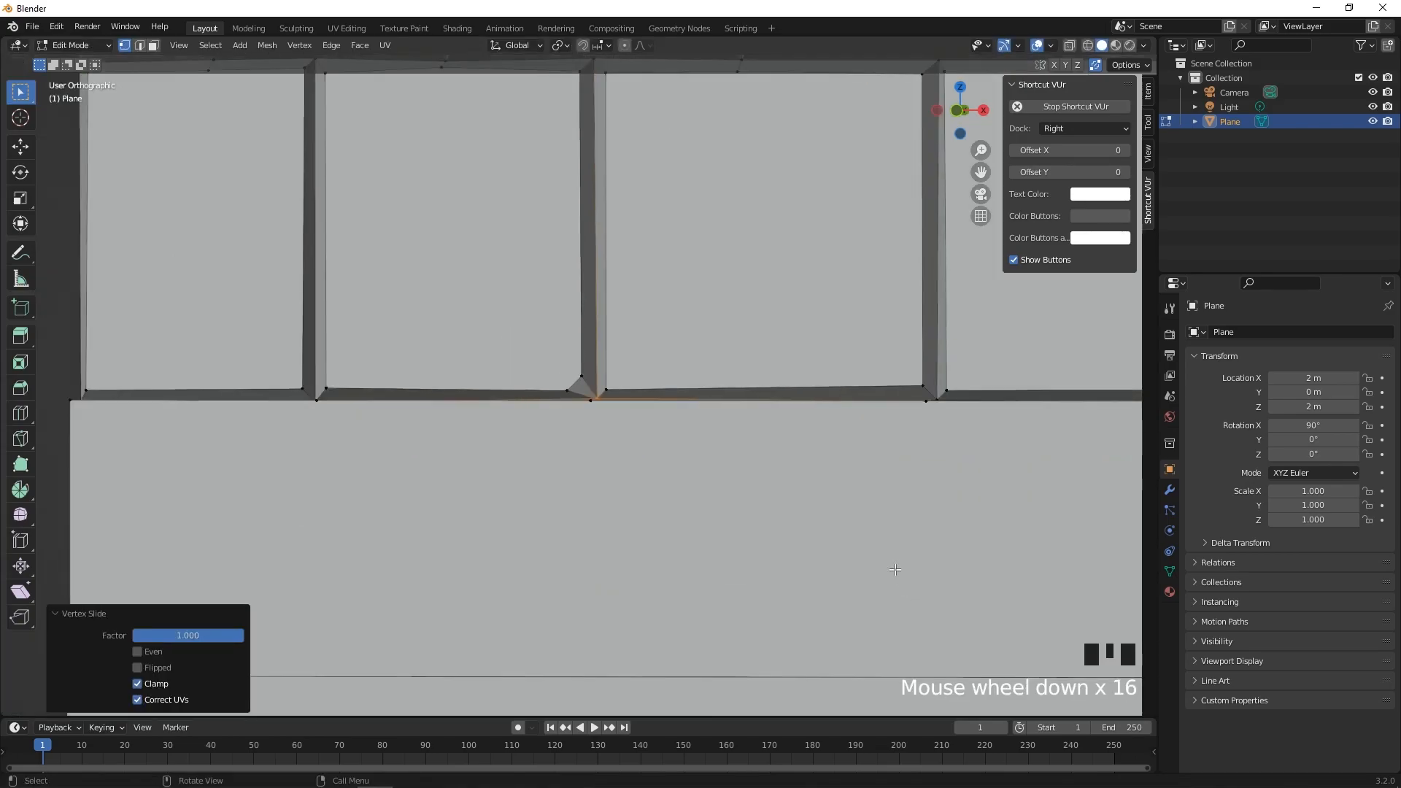
pyautogui.keyDown('shift'); pyautogui.moveTo(767, 394); pyautogui.dragTo(677, 475, button='middle'); pyautogui.keyUp('shift')
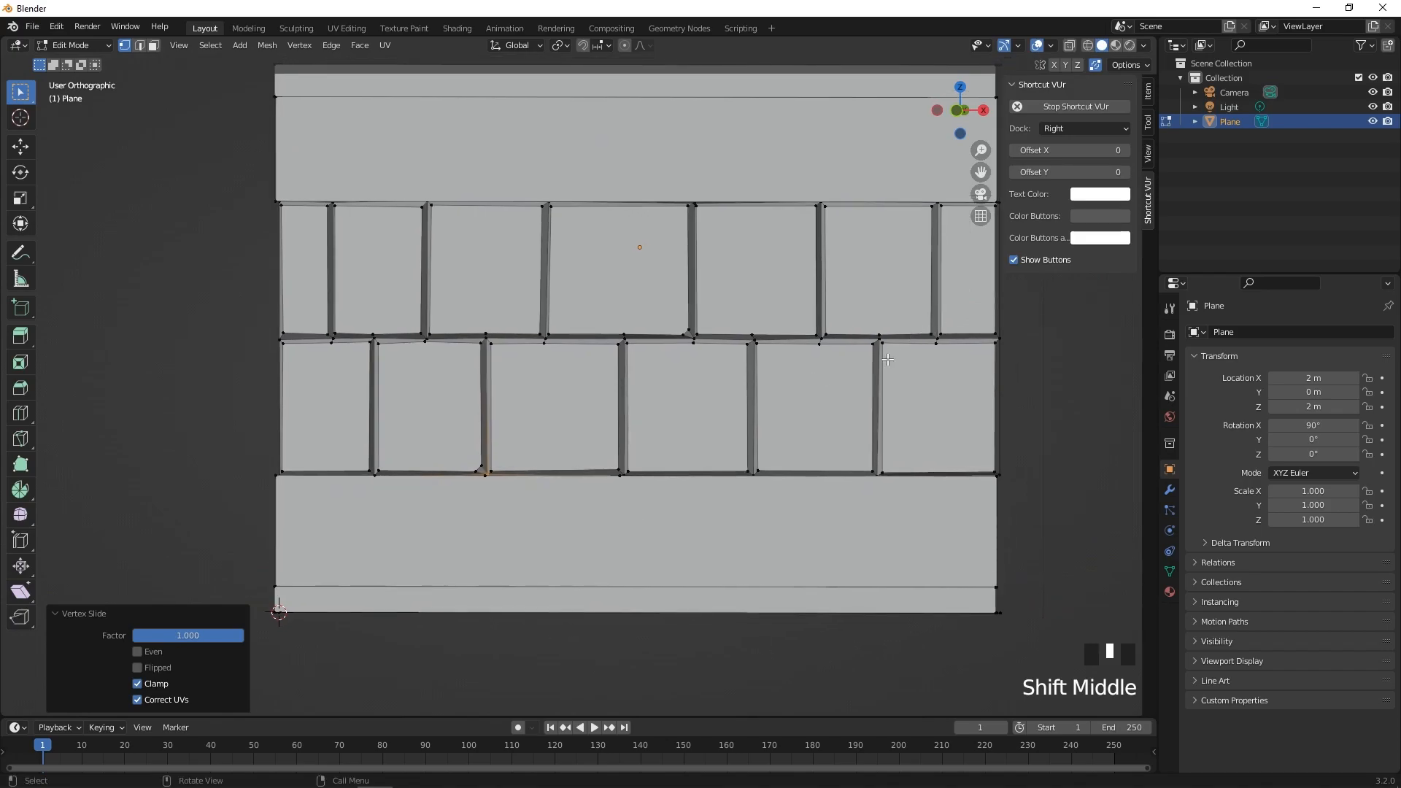
pyautogui.scroll(3, 894, 352)
pyautogui.keyDown('shift'); pyautogui.moveTo(887, 372); pyautogui.dragTo(812, 364, button='middle'); pyautogui.keyUp('shift')
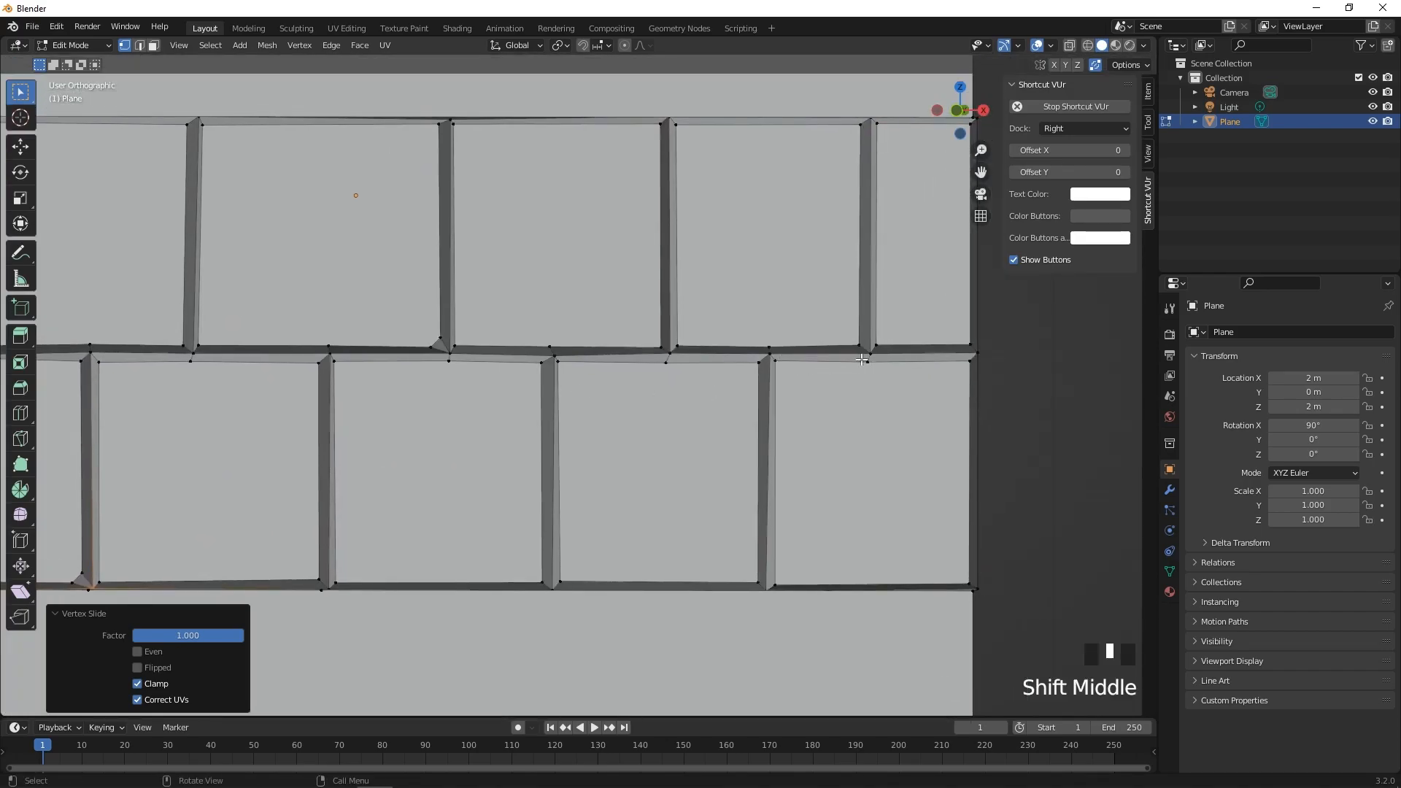
pyautogui.click(774, 360)
pyautogui.hotkey('ctrl', 'b')
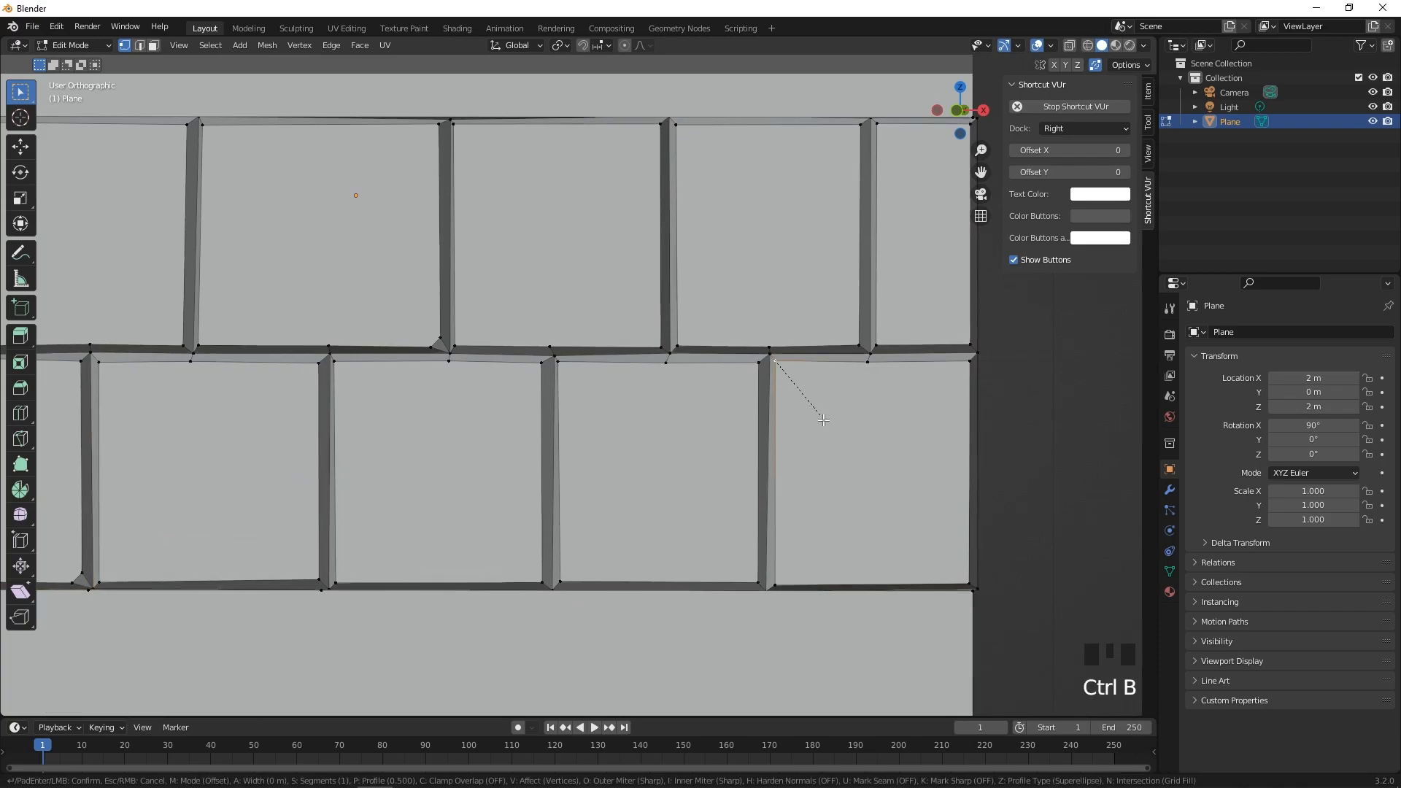
pyautogui.click(828, 424)
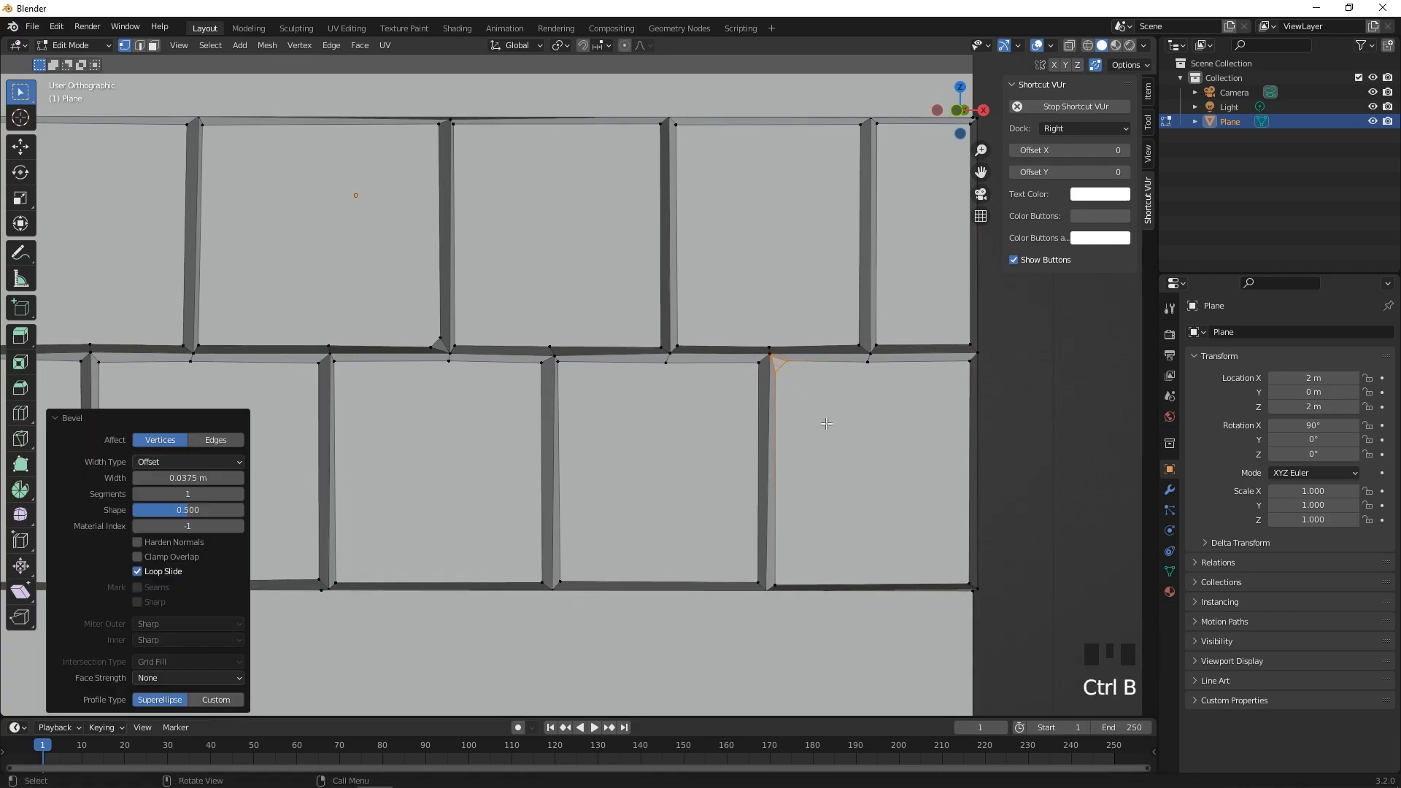
# Step: Slide the inner bevel vertex of the lower row's last block fully onto the adjacent joint corner vertex
pyautogui.press('KP_Decimal')
pyautogui.keyDown('shift'); pyautogui.moveTo(368, 153); pyautogui.dragTo(503, 295, button='middle'); pyautogui.keyUp('shift')
pyautogui.click(503, 295)
pyautogui.hotkey('shift', 'v')
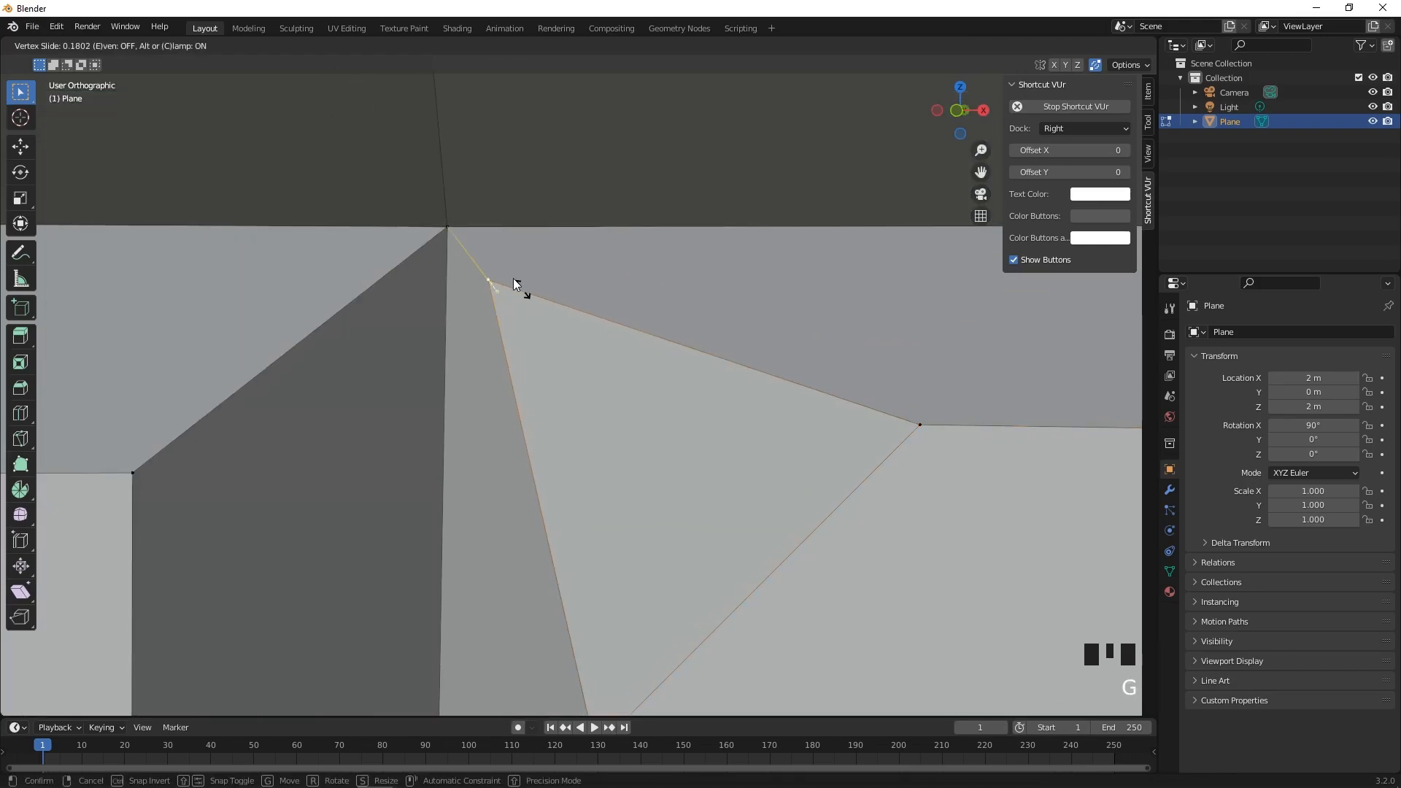
pyautogui.click(479, 238)
pyautogui.scroll(-7, 597, 447)
pyautogui.scroll(-18, 597, 447)
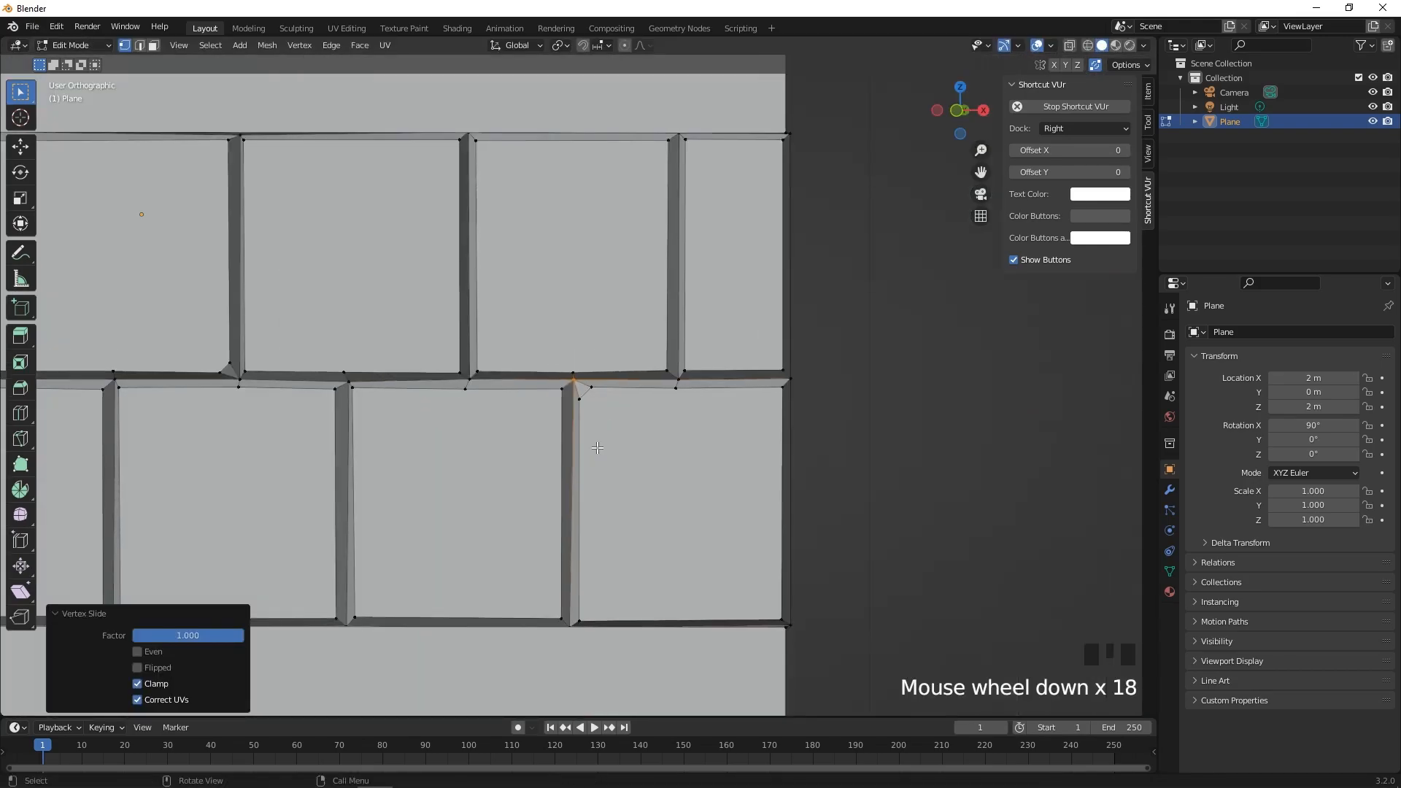
pyautogui.scroll(4, 597, 447)
pyautogui.keyDown('shift'); pyautogui.moveTo(676, 471); pyautogui.dragTo(979, 504, button='middle'); pyautogui.keyUp('shift')
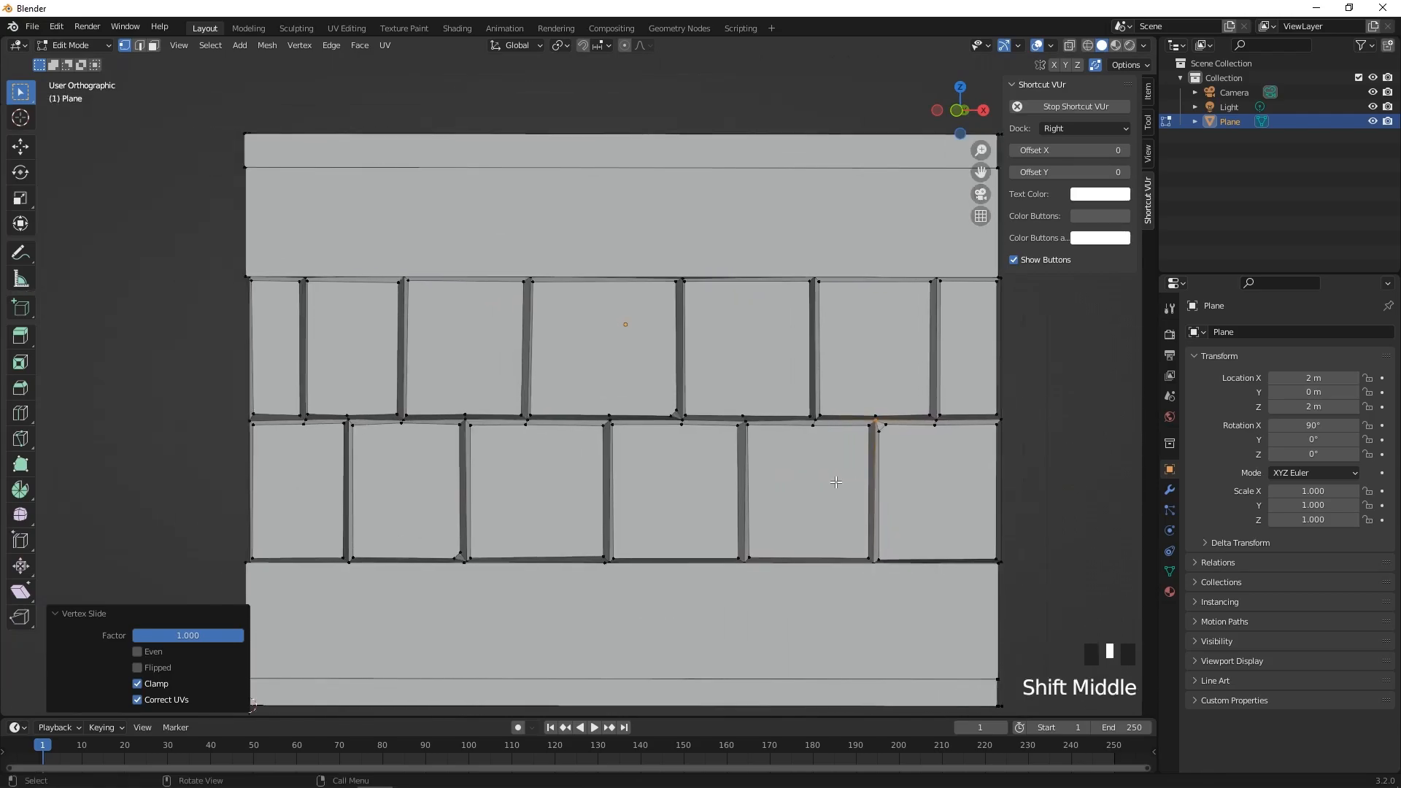
pyautogui.keyDown('shift'); pyautogui.scroll(1, 476, 431); pyautogui.keyUp('shift')
pyautogui.keyDown('shift'); pyautogui.moveTo(477, 431); pyautogui.dragTo(573, 447, button='middle'); pyautogui.keyUp('shift')
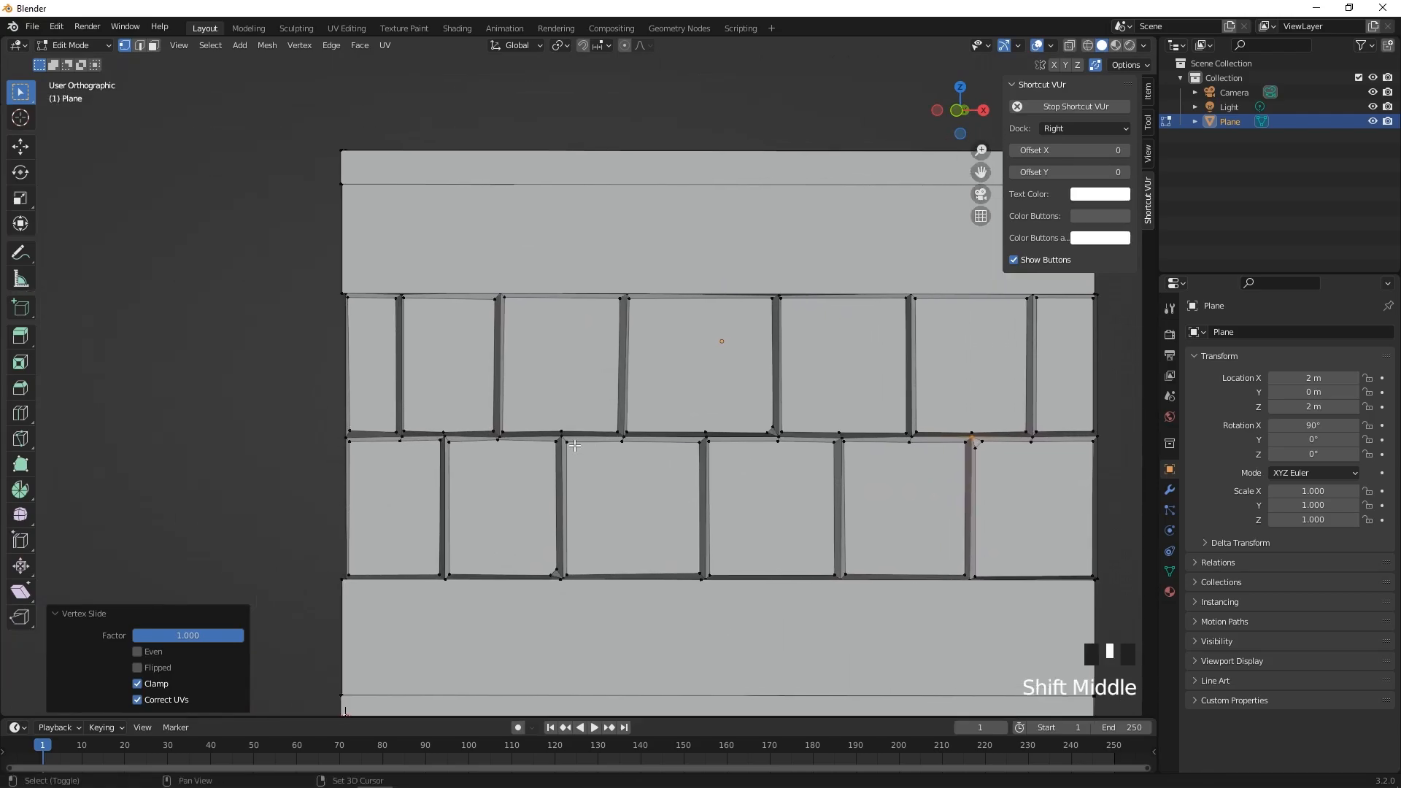
# Step: Vertex-bevel the upper-left front corner of the upper row's second block by about 0.0651 m
pyautogui.click(403, 299)
pyautogui.hotkey('ctrl', 'b')
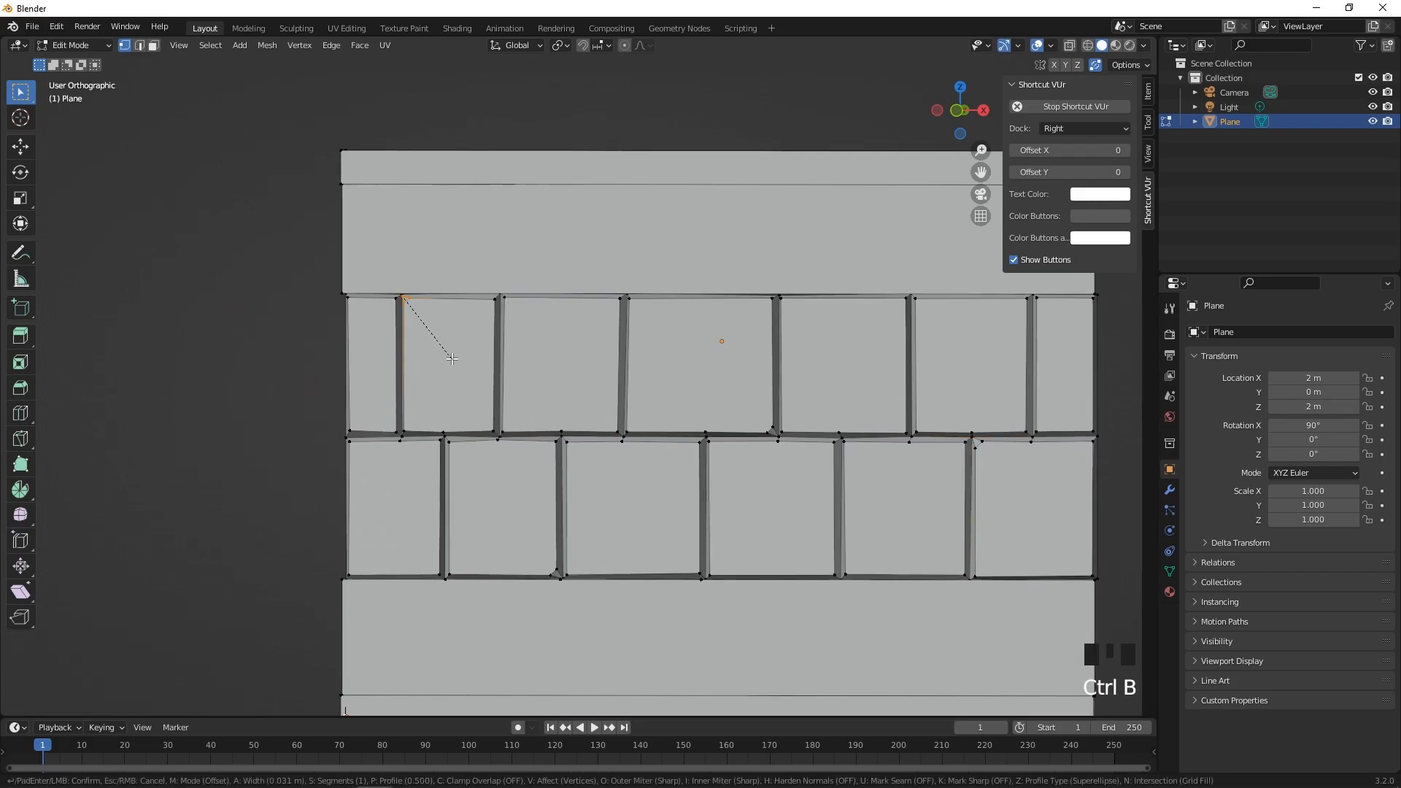
pyautogui.click(458, 362)
pyautogui.press('KP_Decimal')
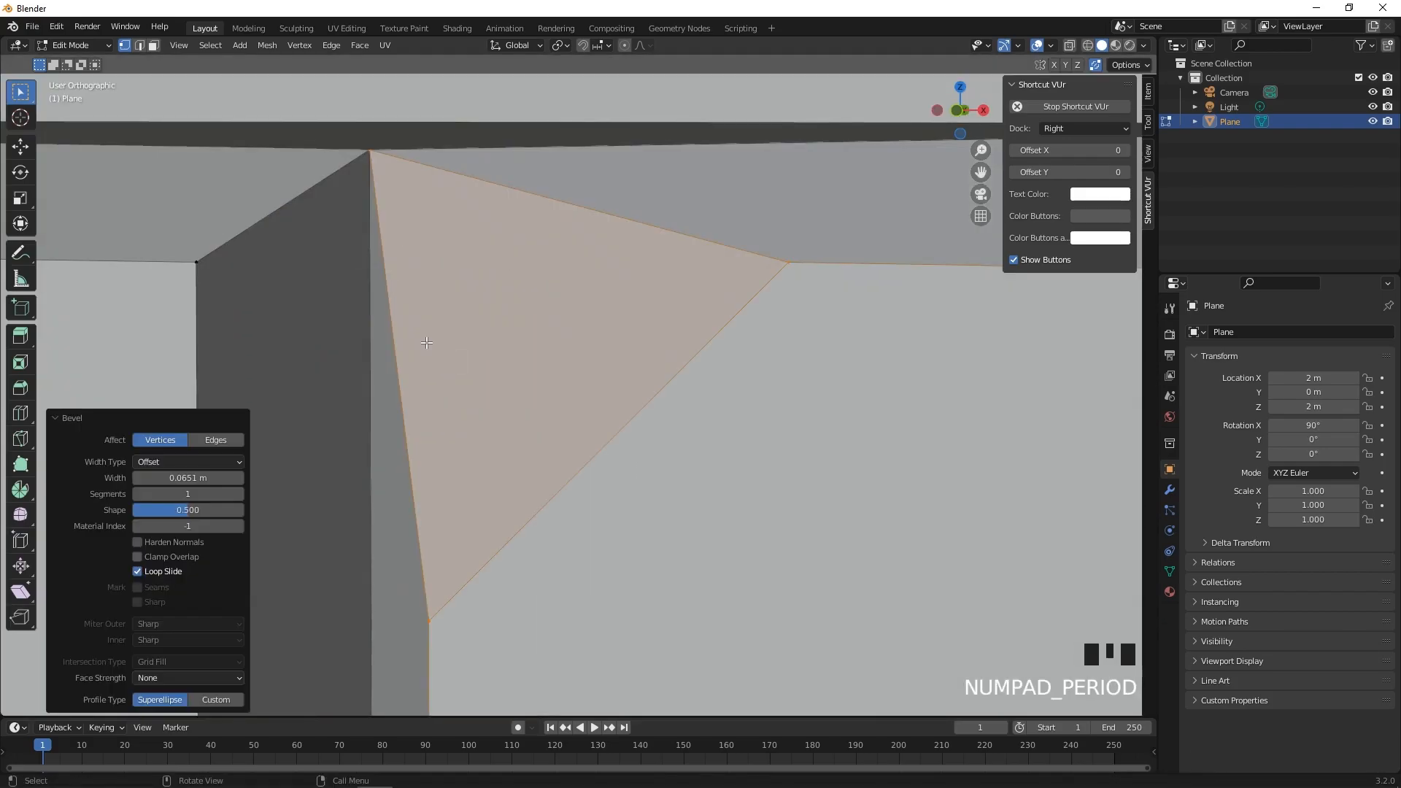
# Step: Slide the inner bevel vertex of the upper row's second block onto the adjacent joint corner vertex
pyautogui.click(369, 152)
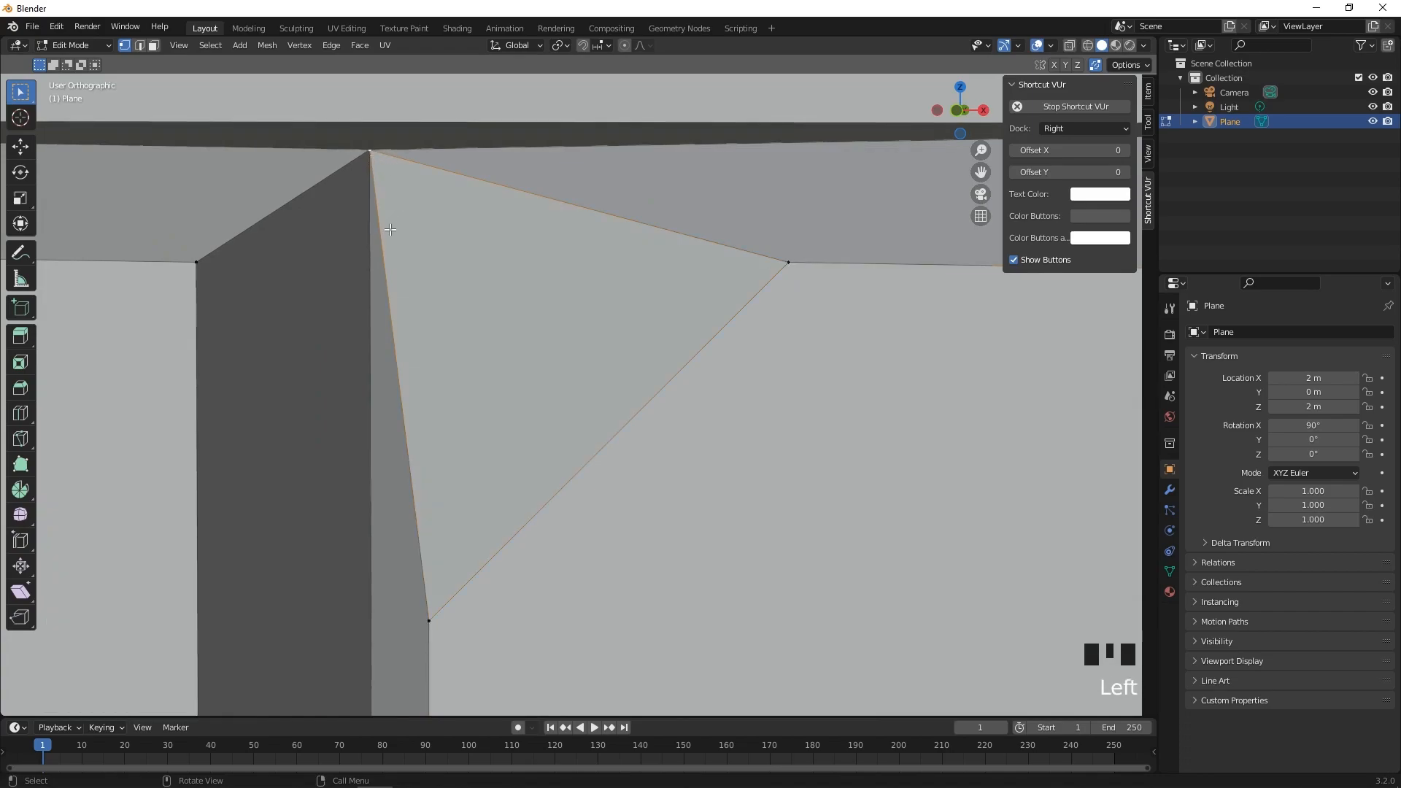
pyautogui.press('g')
pyautogui.press('g')
pyautogui.click(421, 241)
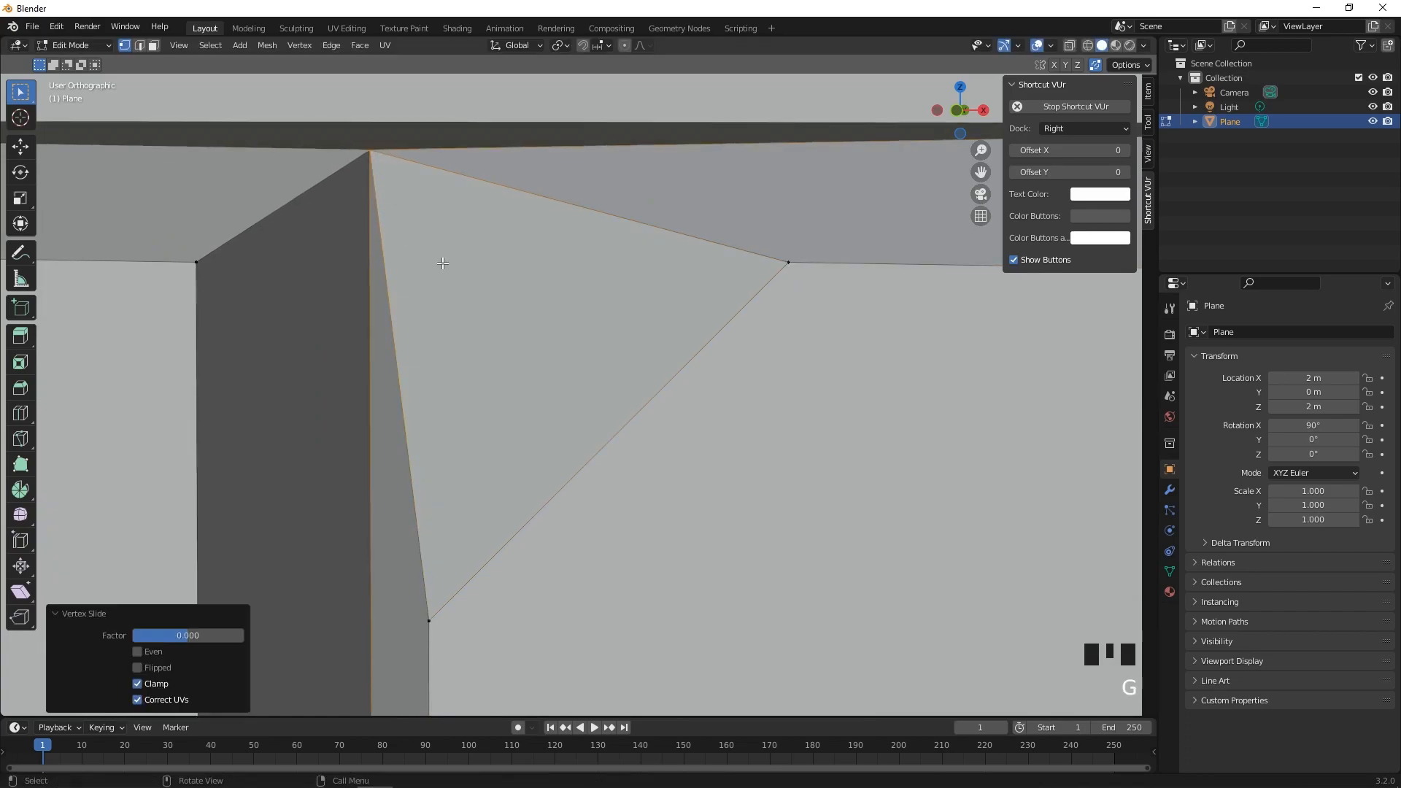
pyautogui.press('KP_Decimal')
pyautogui.scroll(-20, 571, 418)
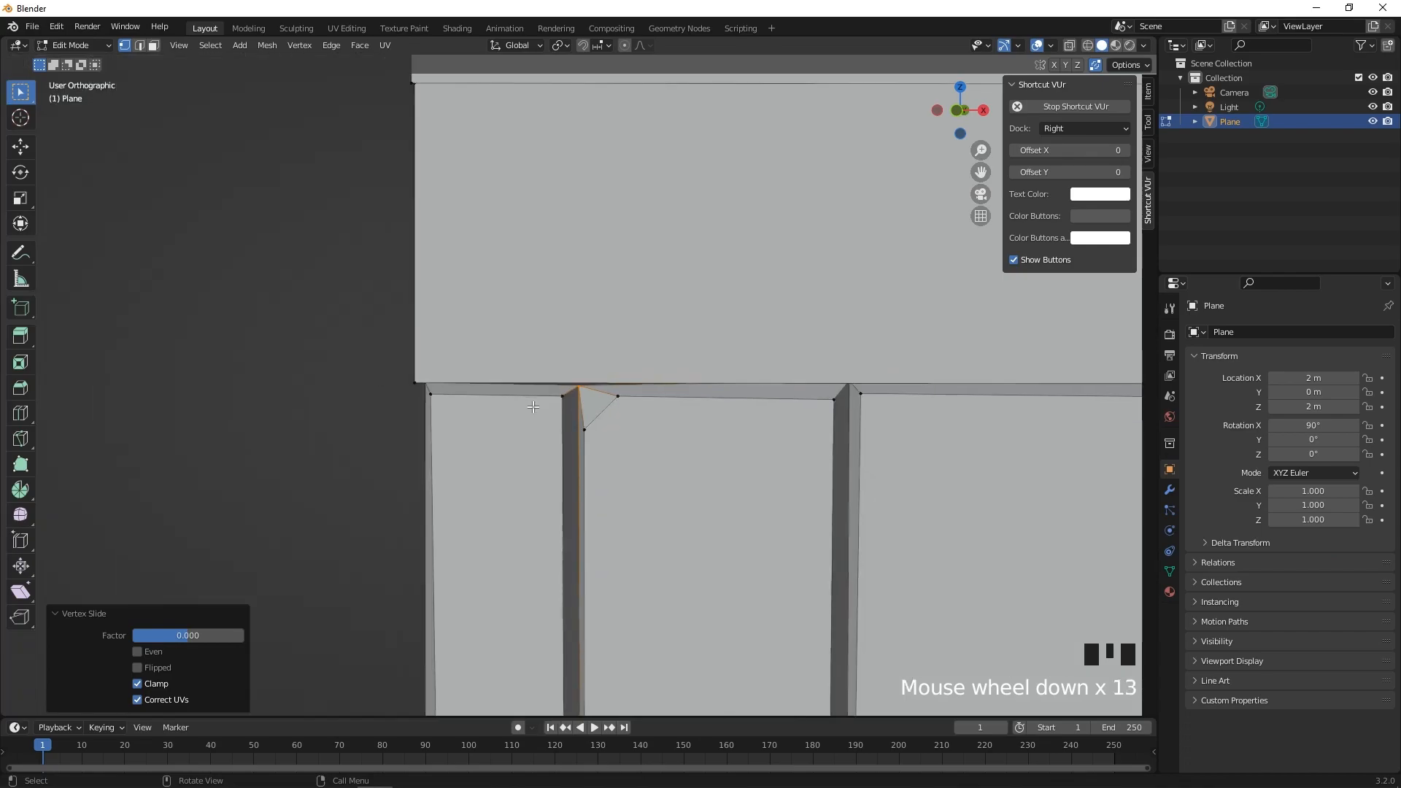
# Step: Knife a diagonal cut across the upper row's sixth block, from the joint near its lower-right side to its upper-left front corner
pyautogui.scroll(-1, 572, 418)
pyautogui.scroll(5, 572, 418)
pyautogui.keyDown('shift'); pyautogui.moveTo(819, 468); pyautogui.dragTo(523, 412, button='middle'); pyautogui.keyUp('shift')
pyautogui.scroll(1, 684, 448)
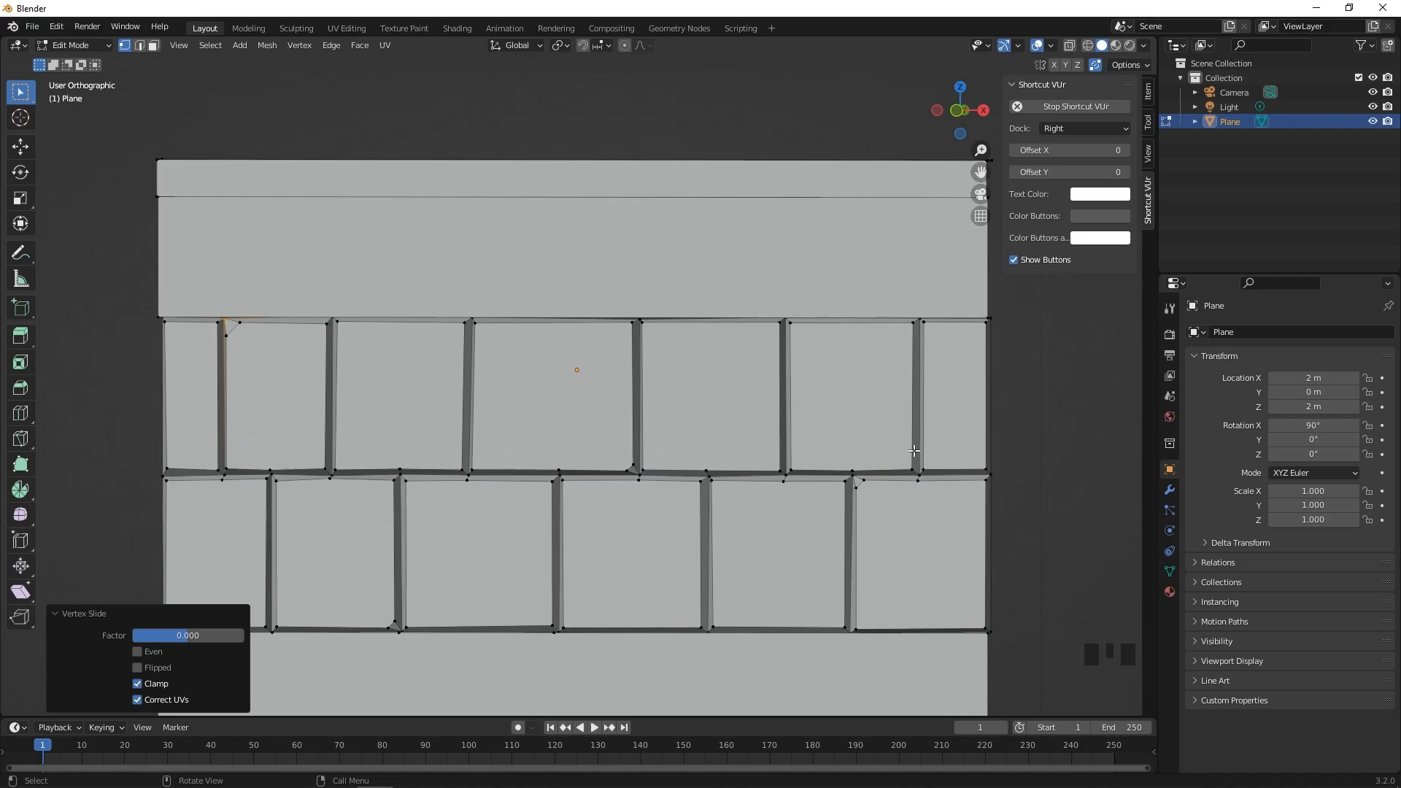
pyautogui.press('k')
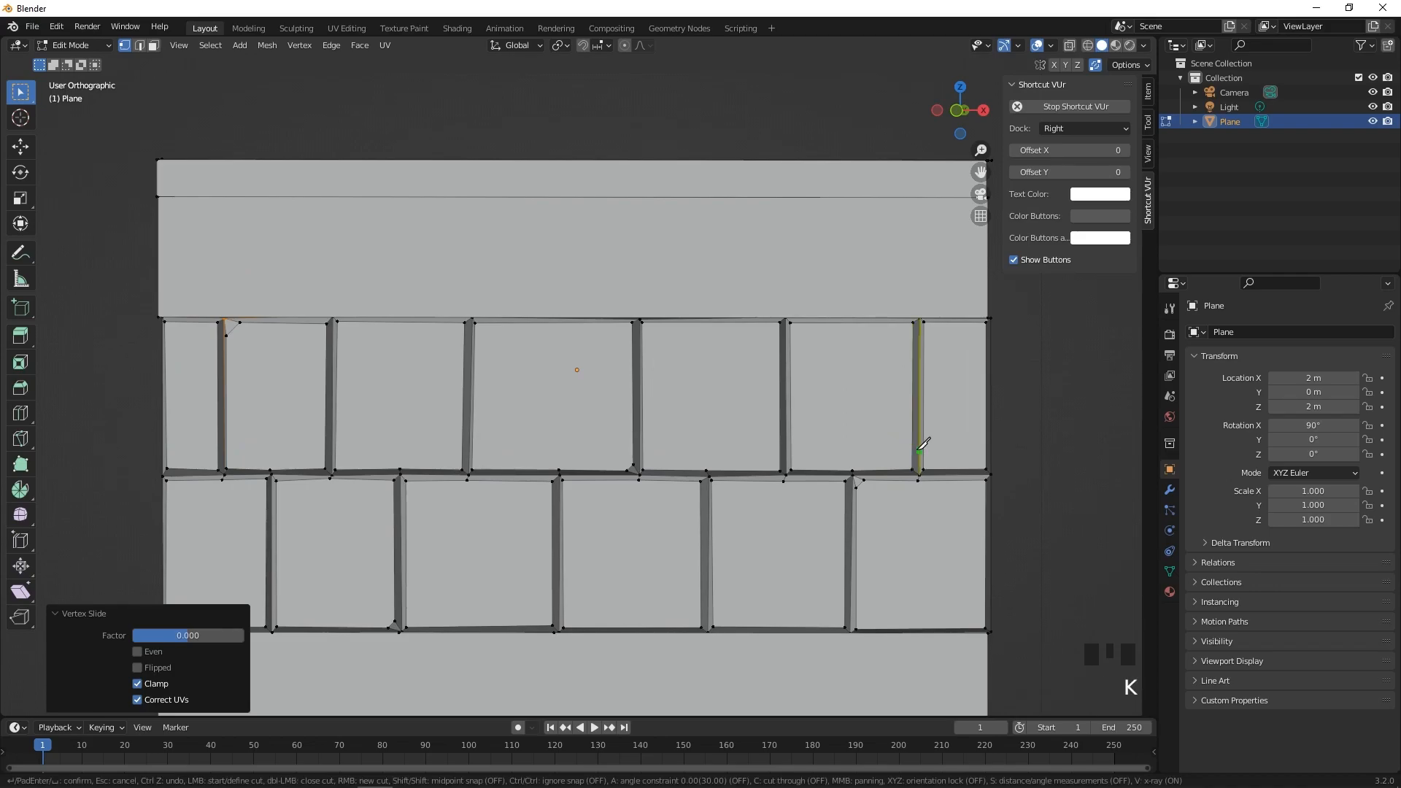
pyautogui.click(920, 451)
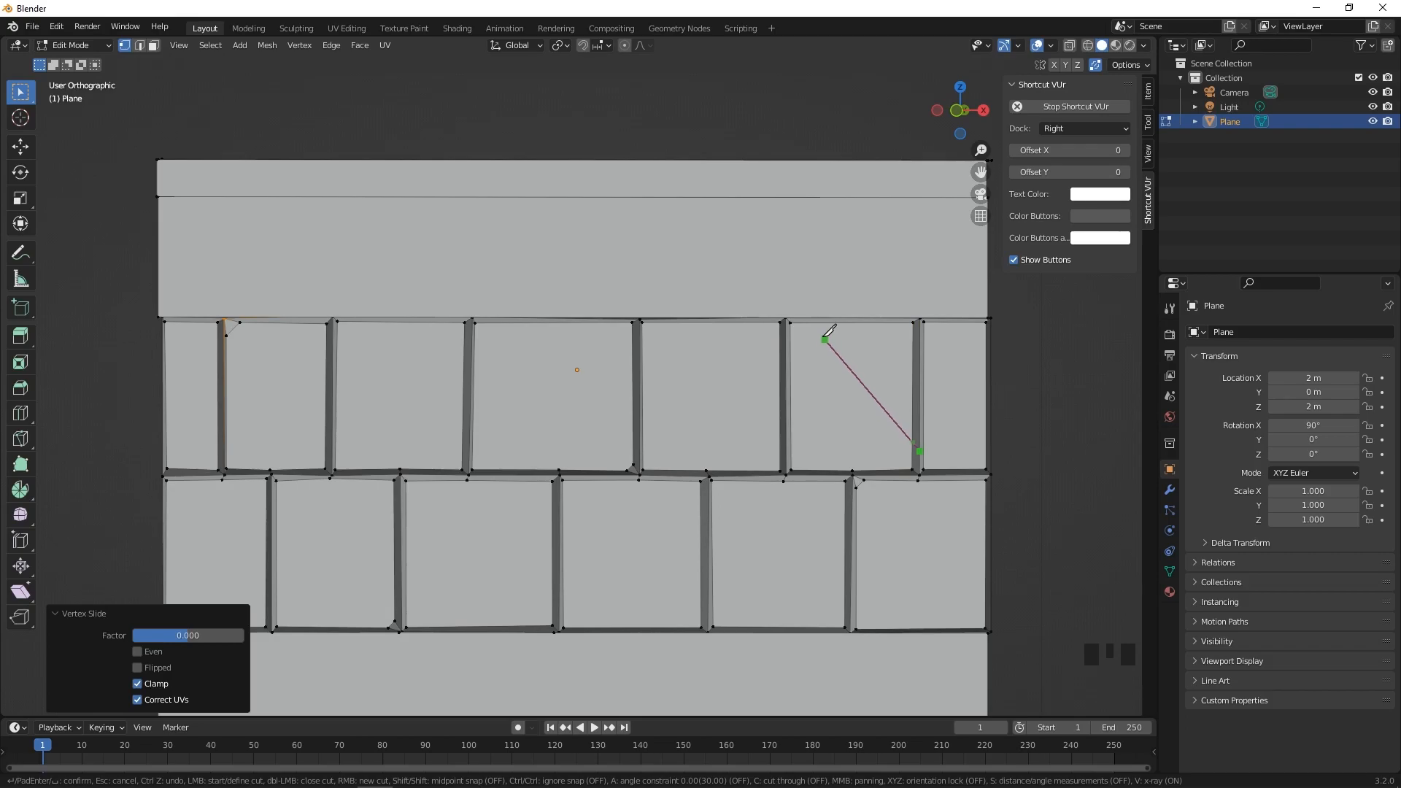
pyautogui.click(791, 321)
pyautogui.press('Return')
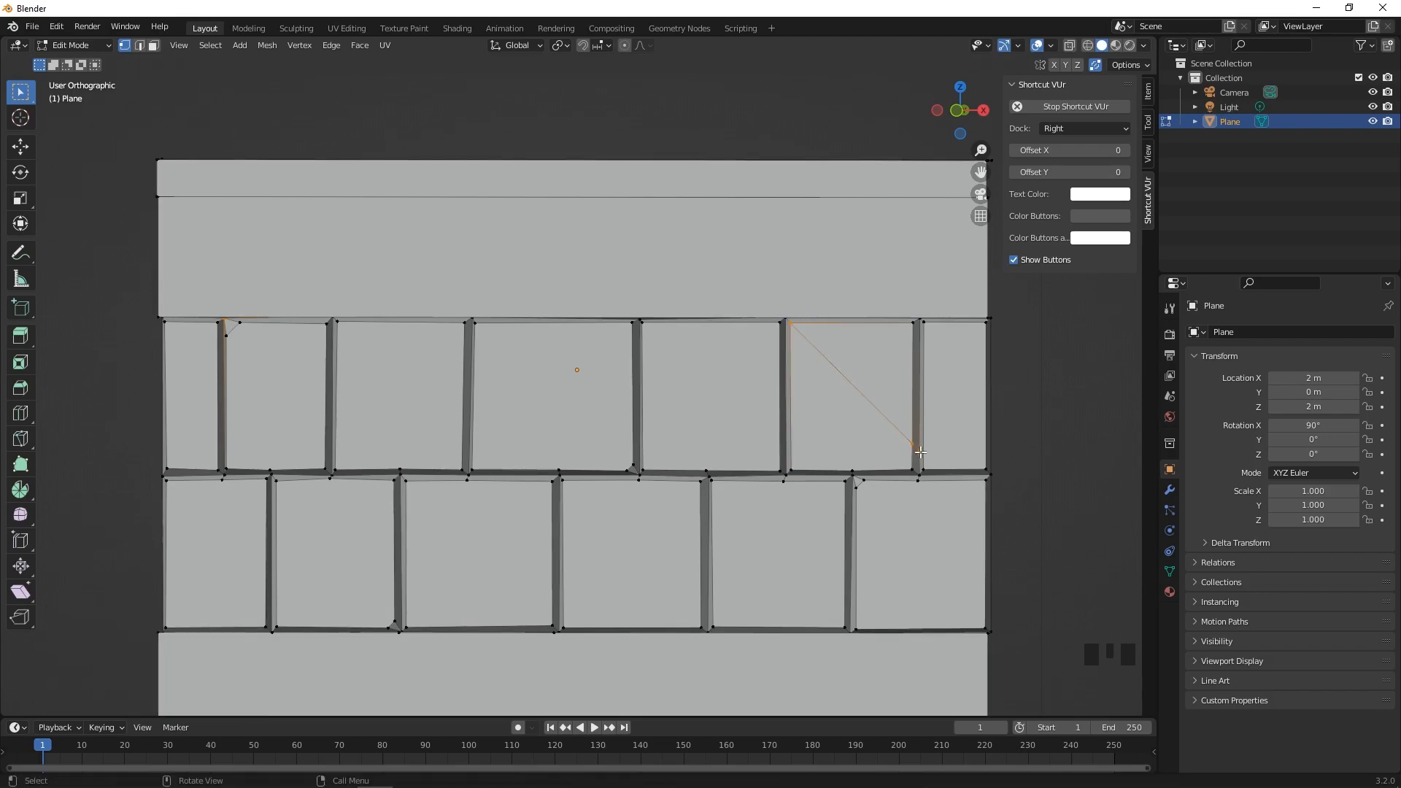
# Step: Bevel the short cut edge on the right side face of the upper row's sixth block by about 0.0211 m with 2 segments
pyautogui.click(140, 50)
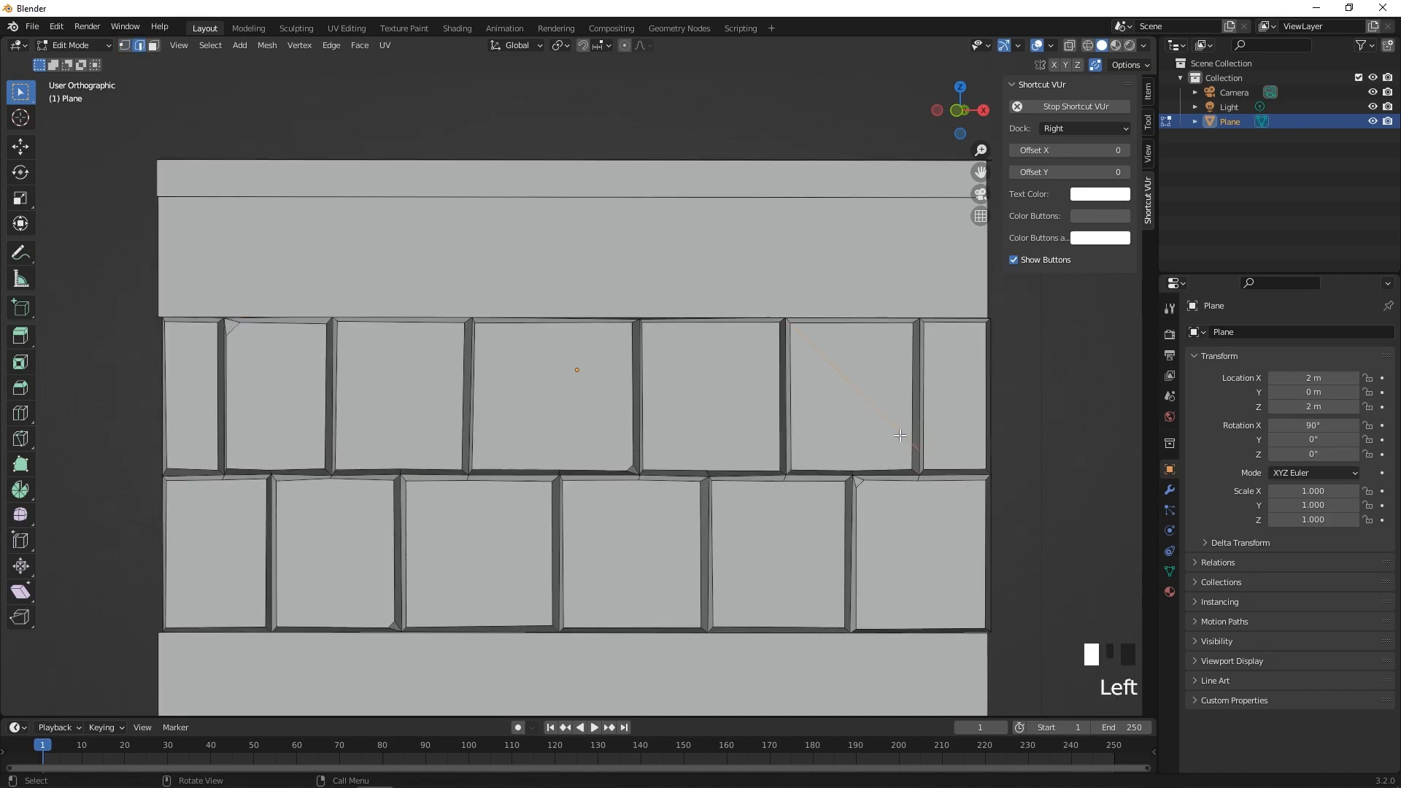
pyautogui.click(947, 465)
pyautogui.click(929, 453)
pyautogui.press('KP_Decimal')
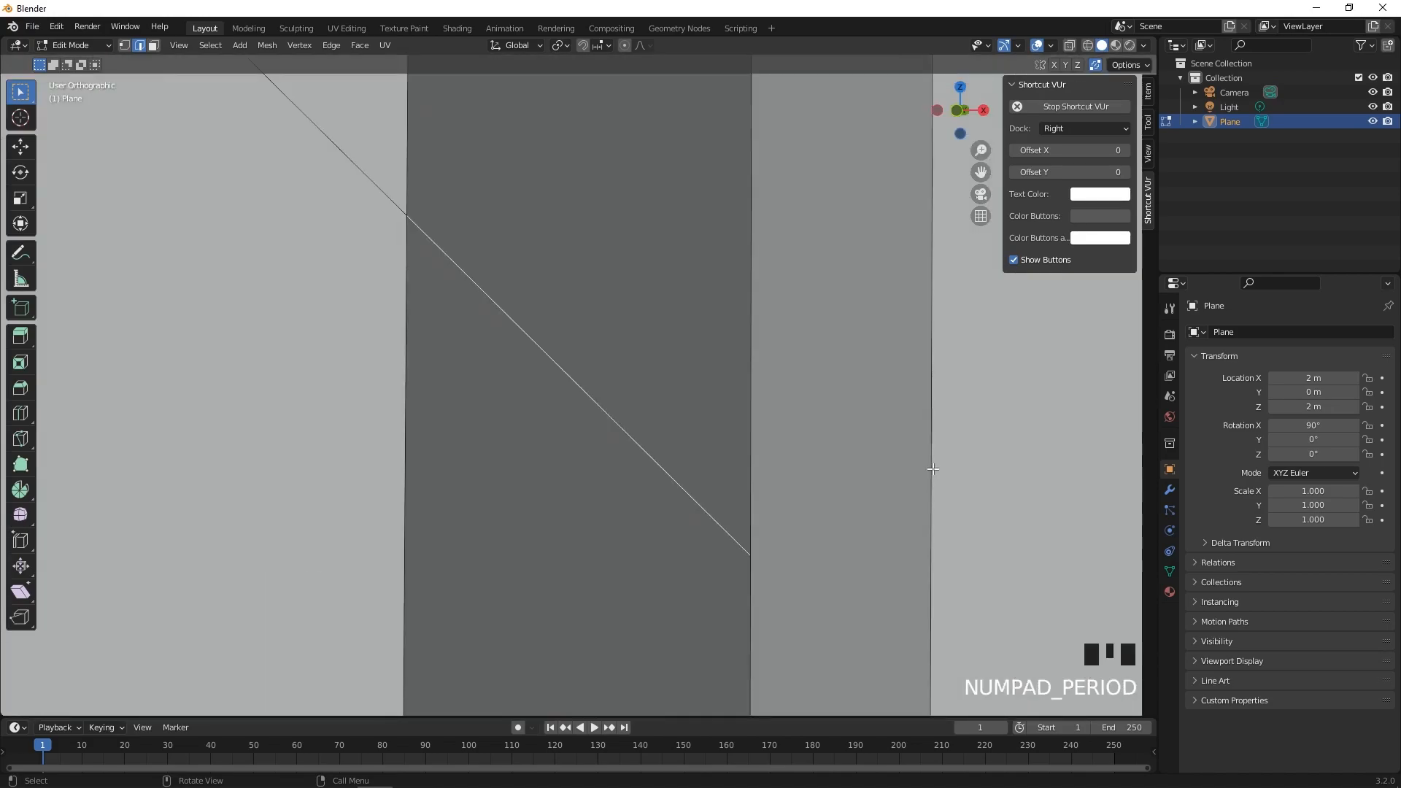
pyautogui.scroll(-4, 780, 462)
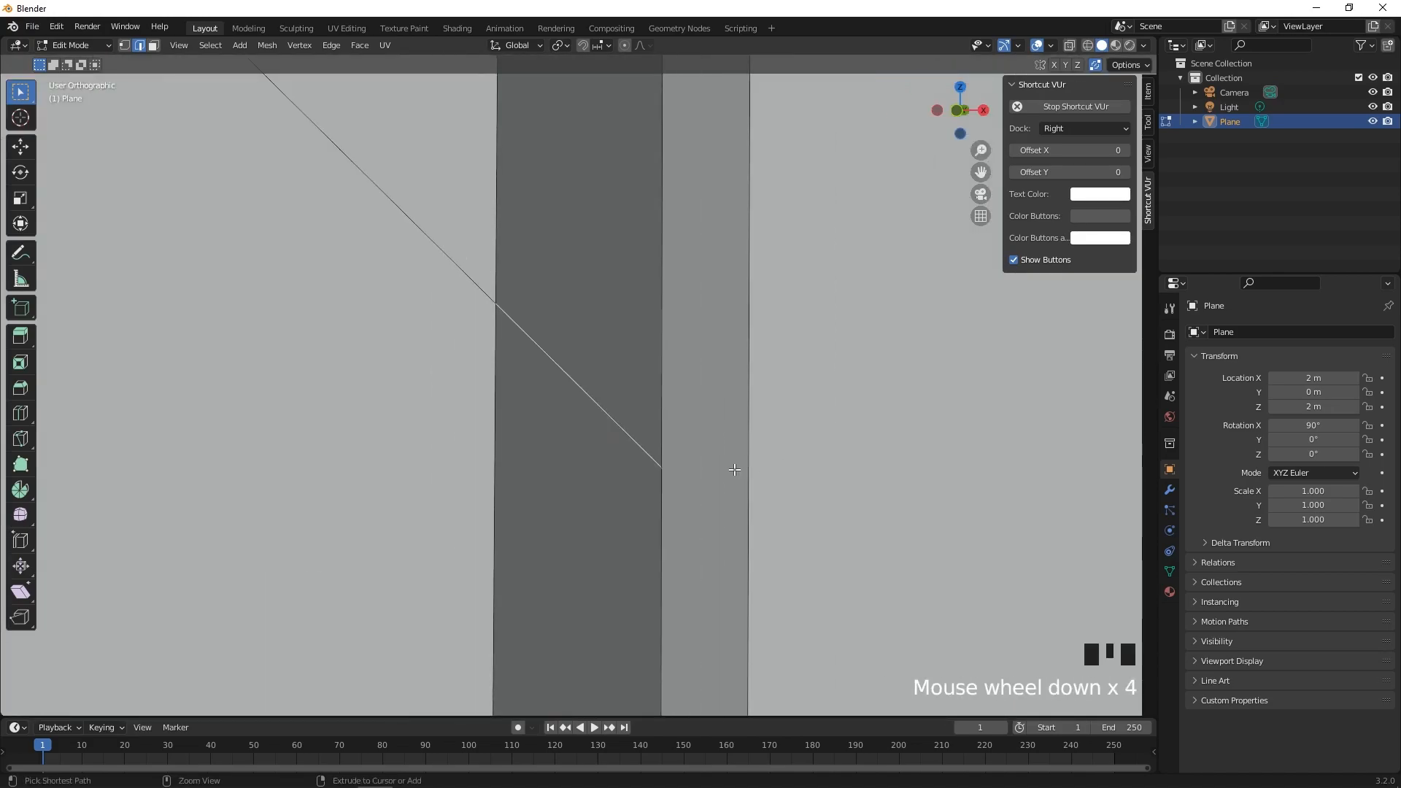
pyautogui.hotkey('ctrl', 'b')
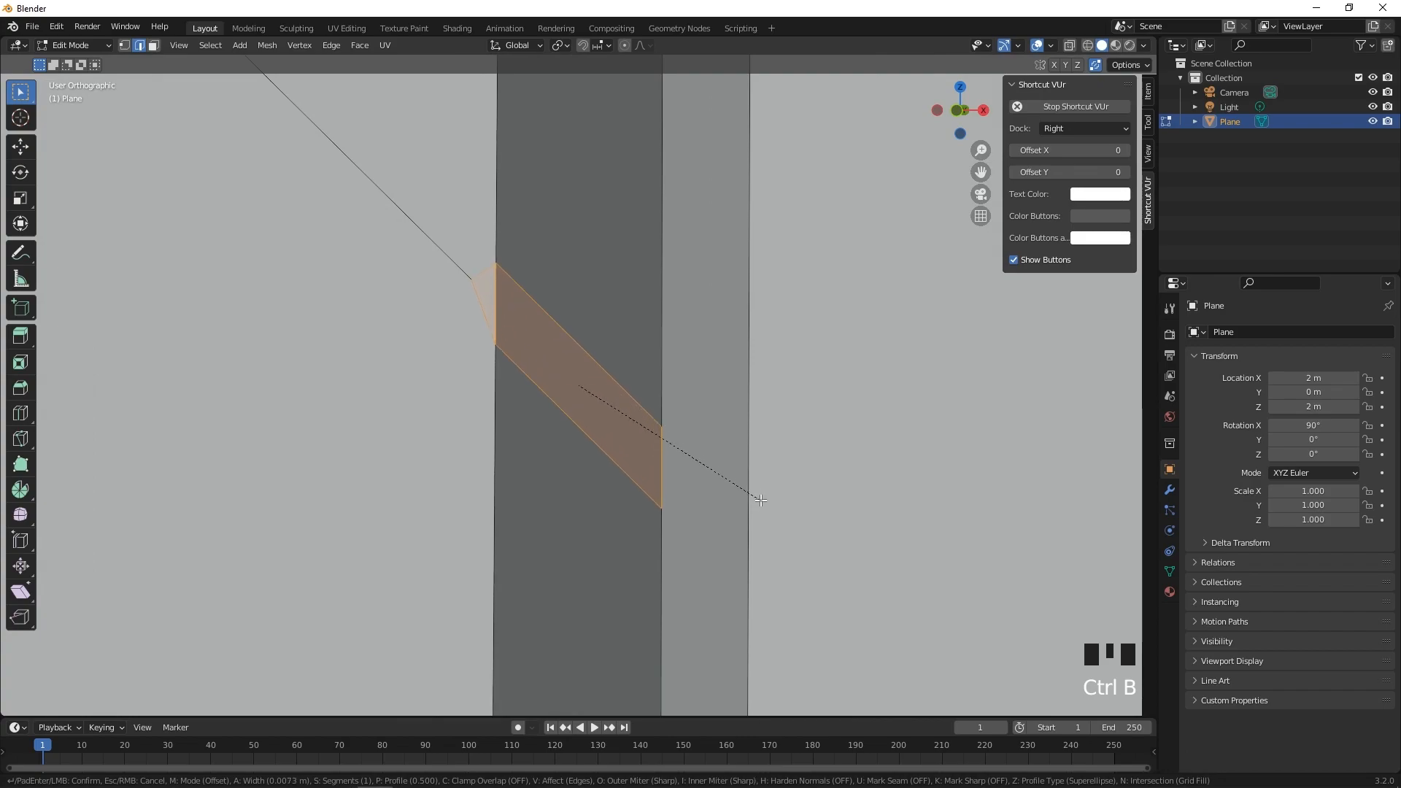
pyautogui.click(782, 568)
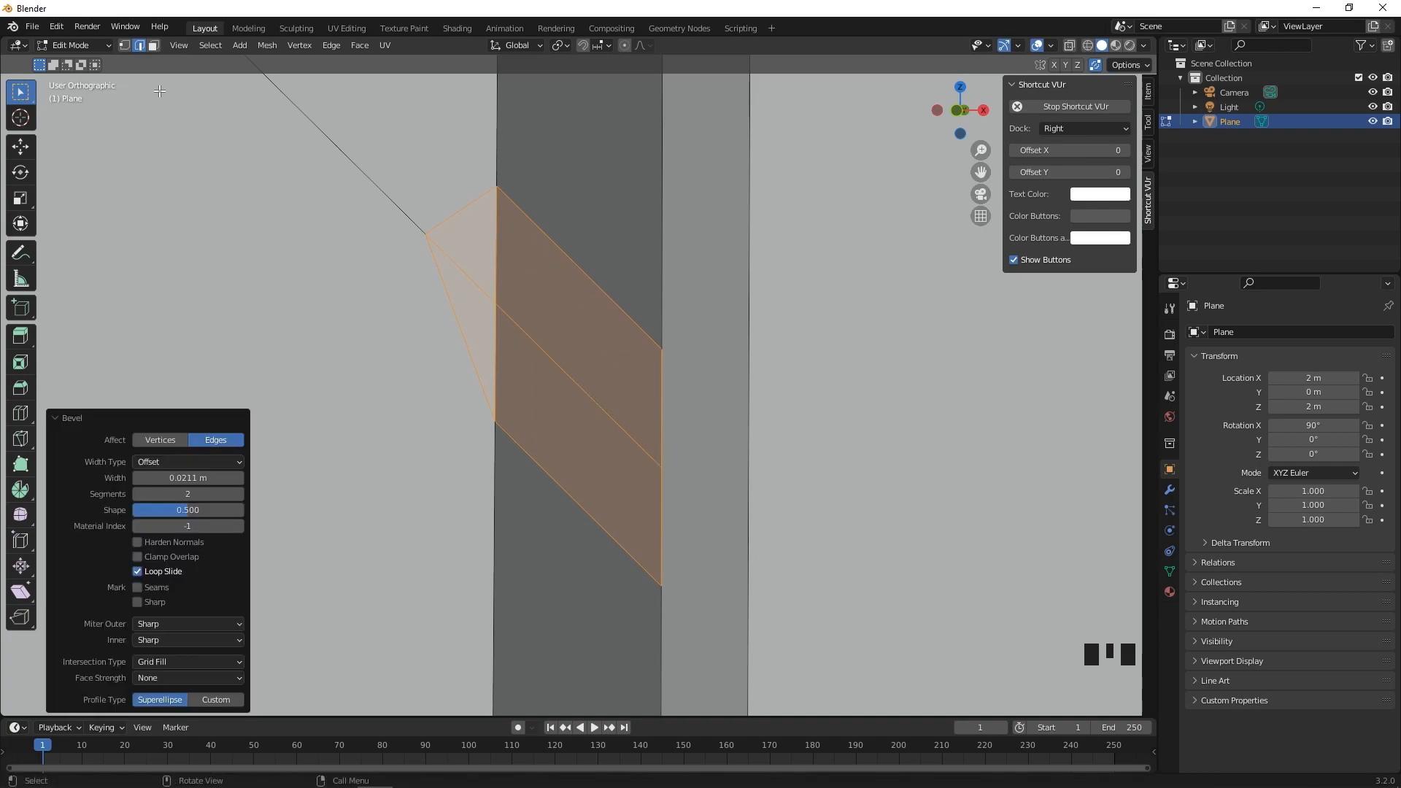
# Step: Slide the middle bevel vertex on the sixth upper block's front edge fully onto the inner tip vertex of the bevel
pyautogui.click(125, 45)
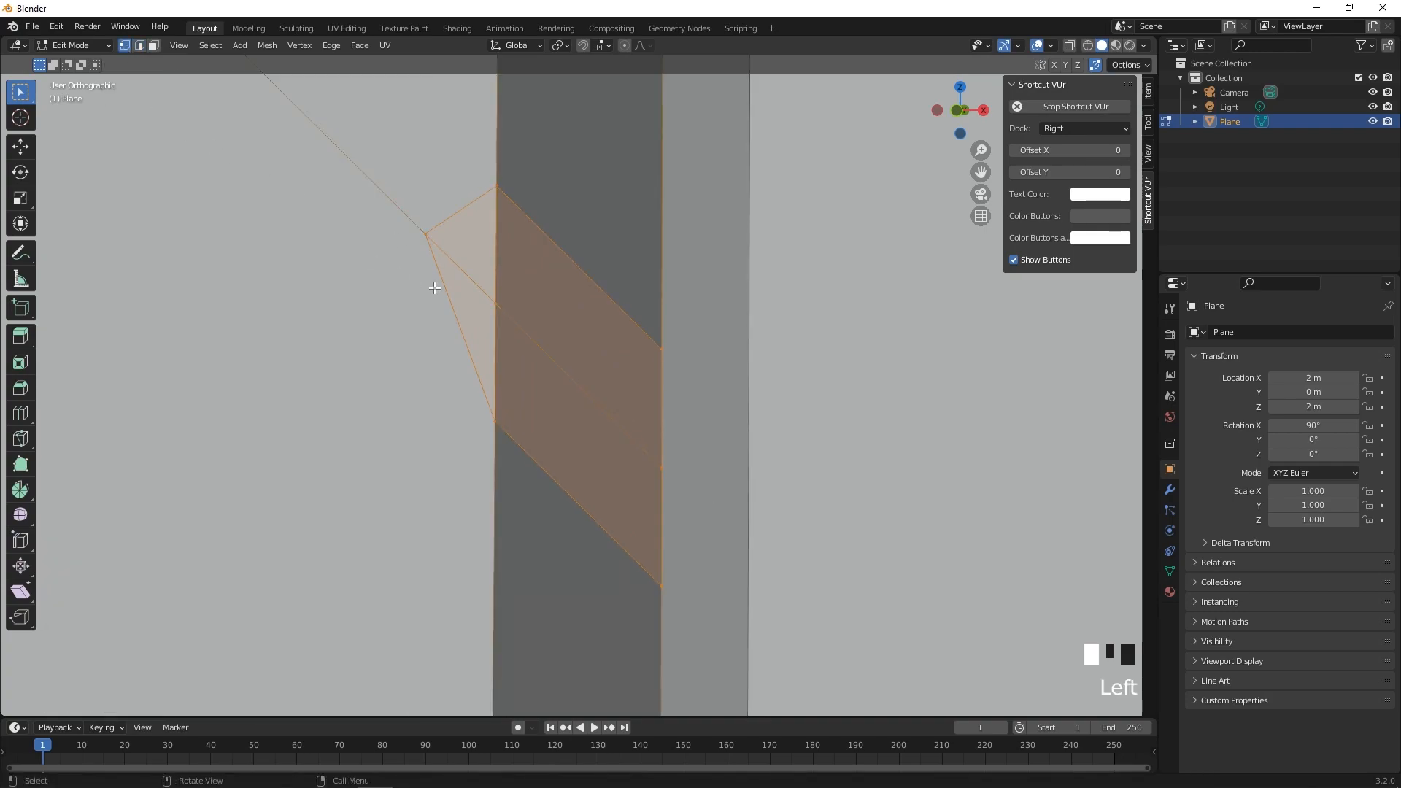
pyautogui.click(501, 309)
pyautogui.scroll(-1, 539, 384)
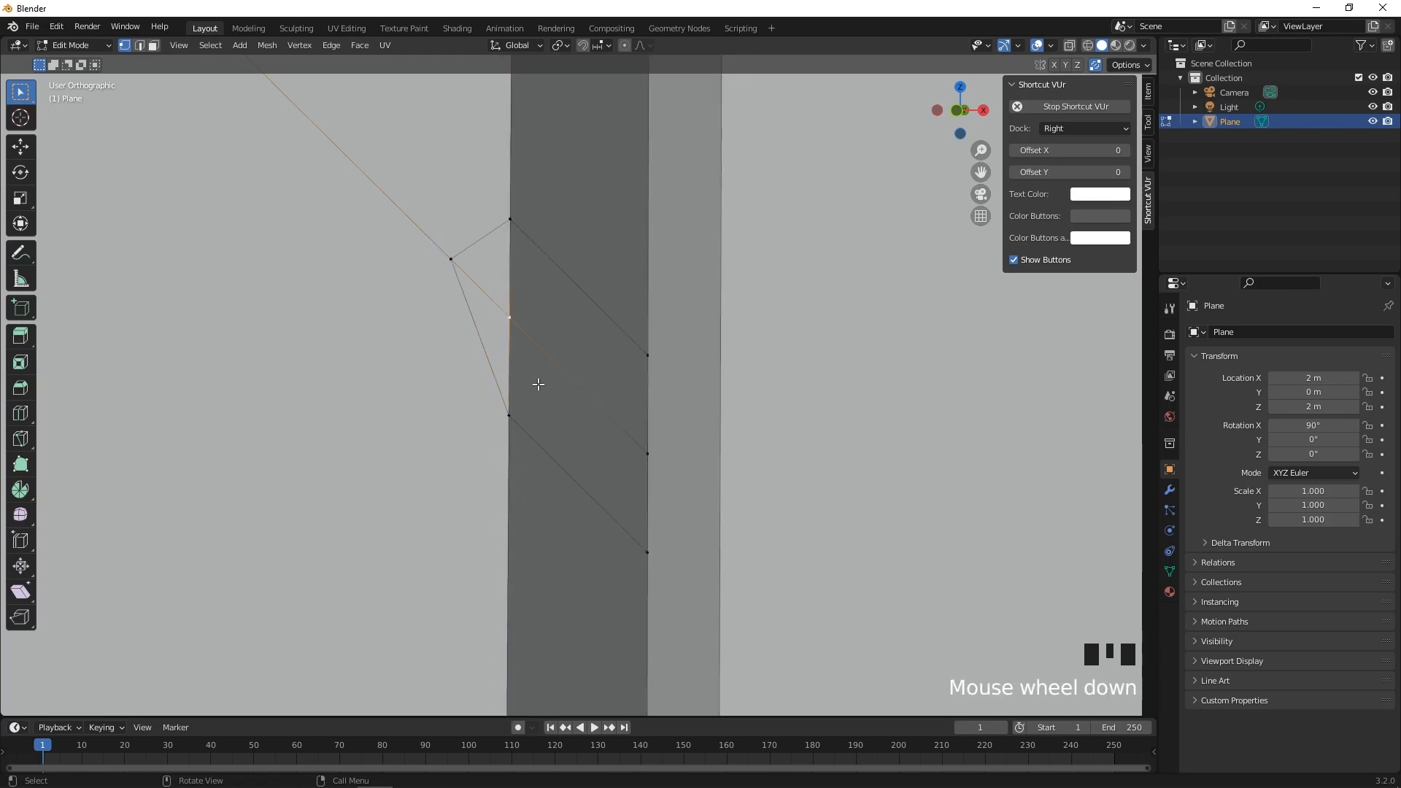
pyautogui.press('g')
pyautogui.press('g')
pyautogui.click(464, 316)
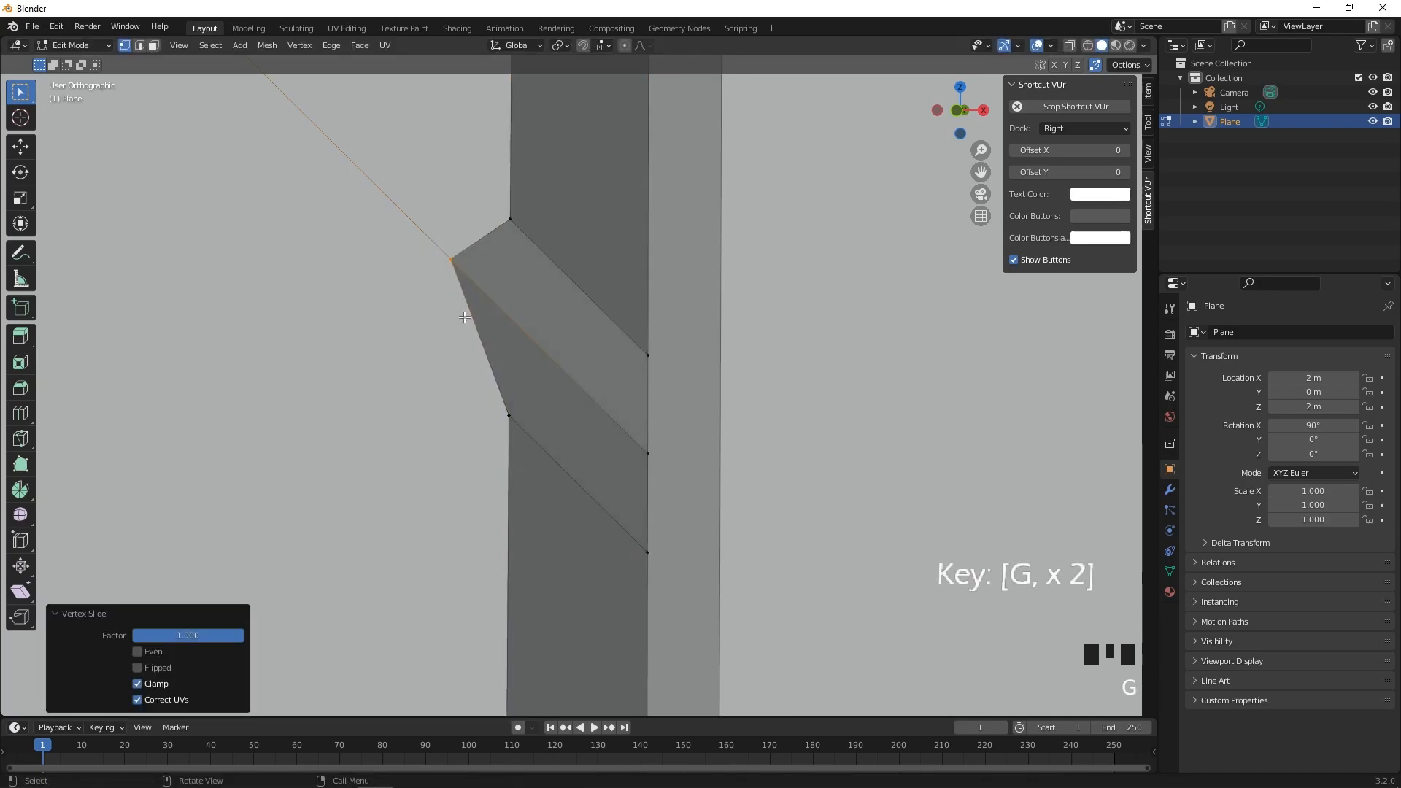
pyautogui.scroll(-3, 546, 436)
pyautogui.scroll(-2, 546, 436)
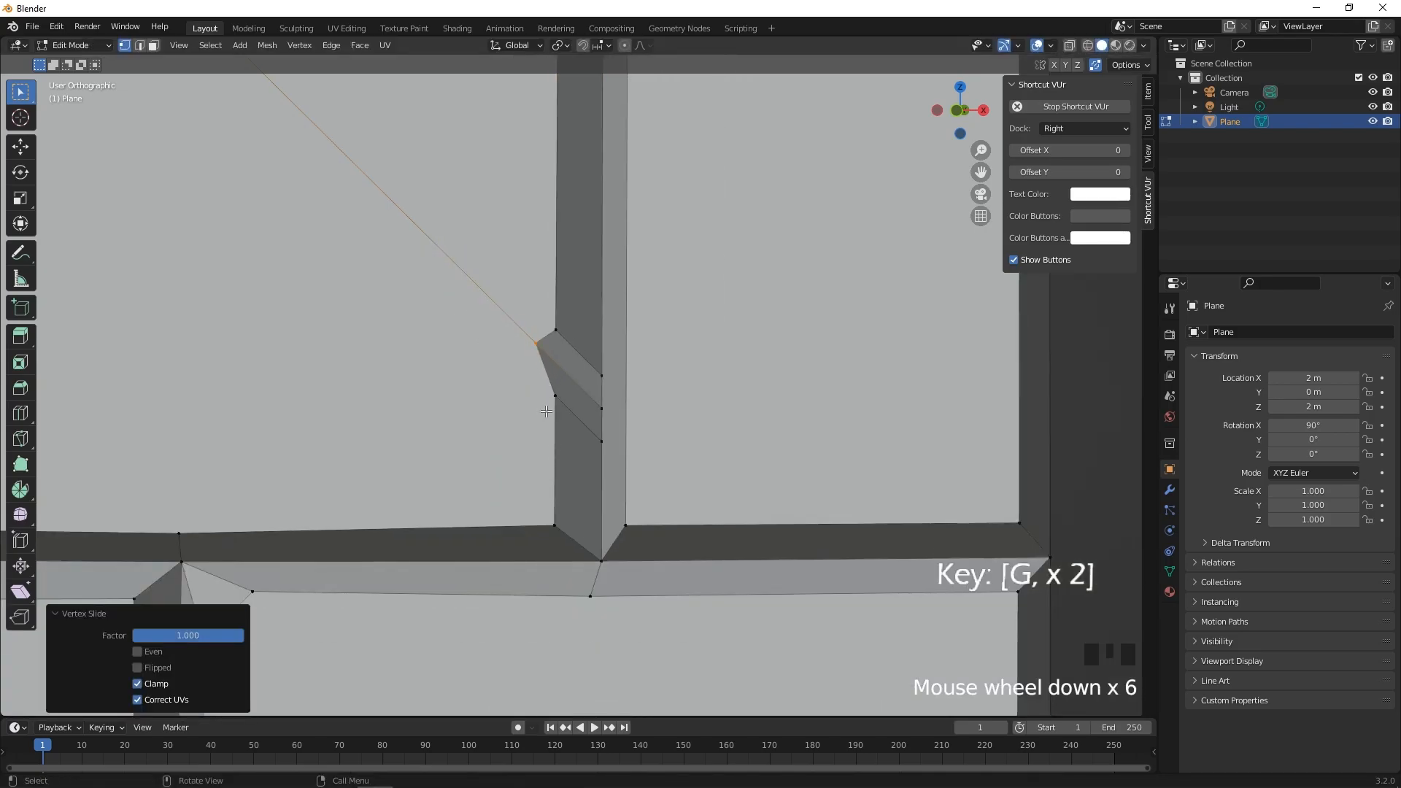
pyautogui.press('g')
pyautogui.press('g')
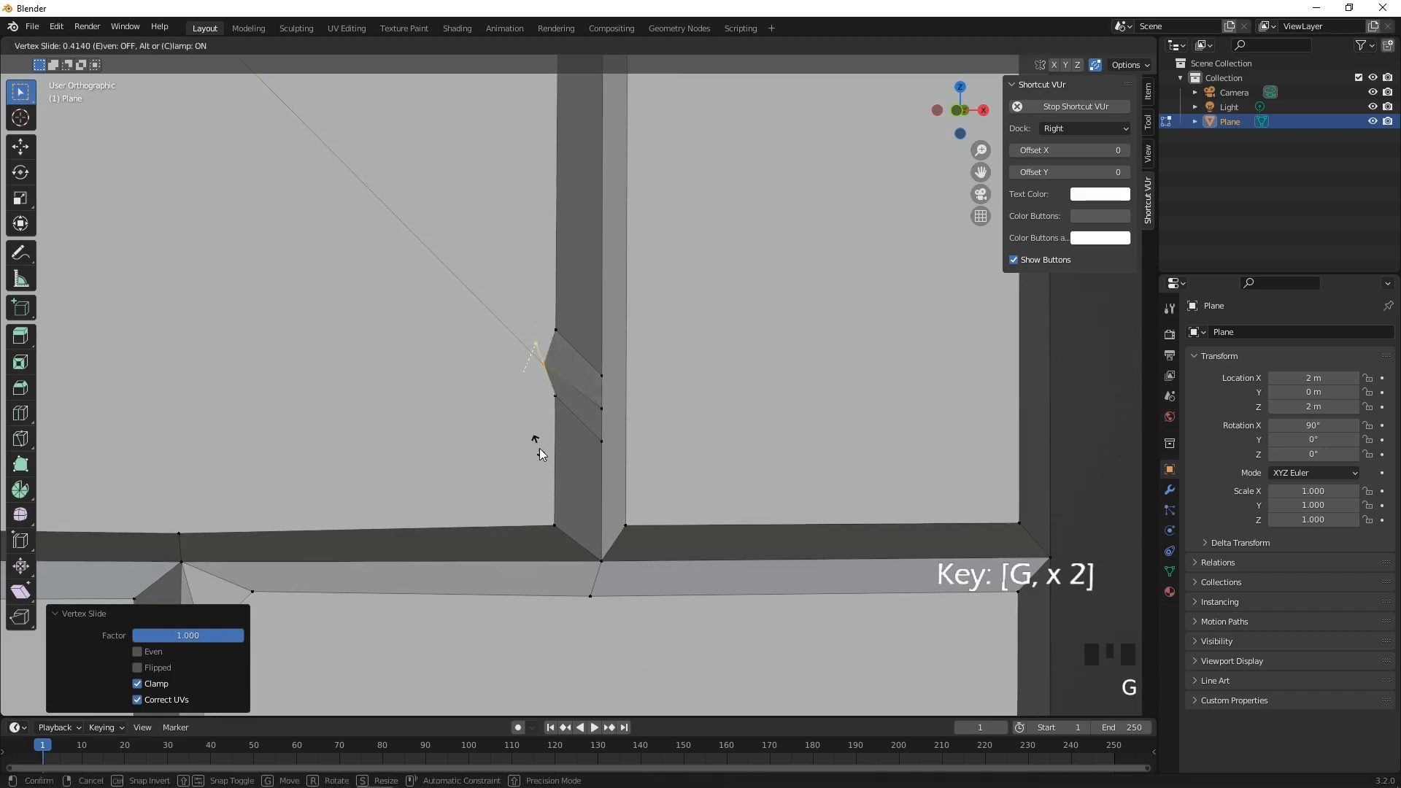
pyautogui.click(502, 409)
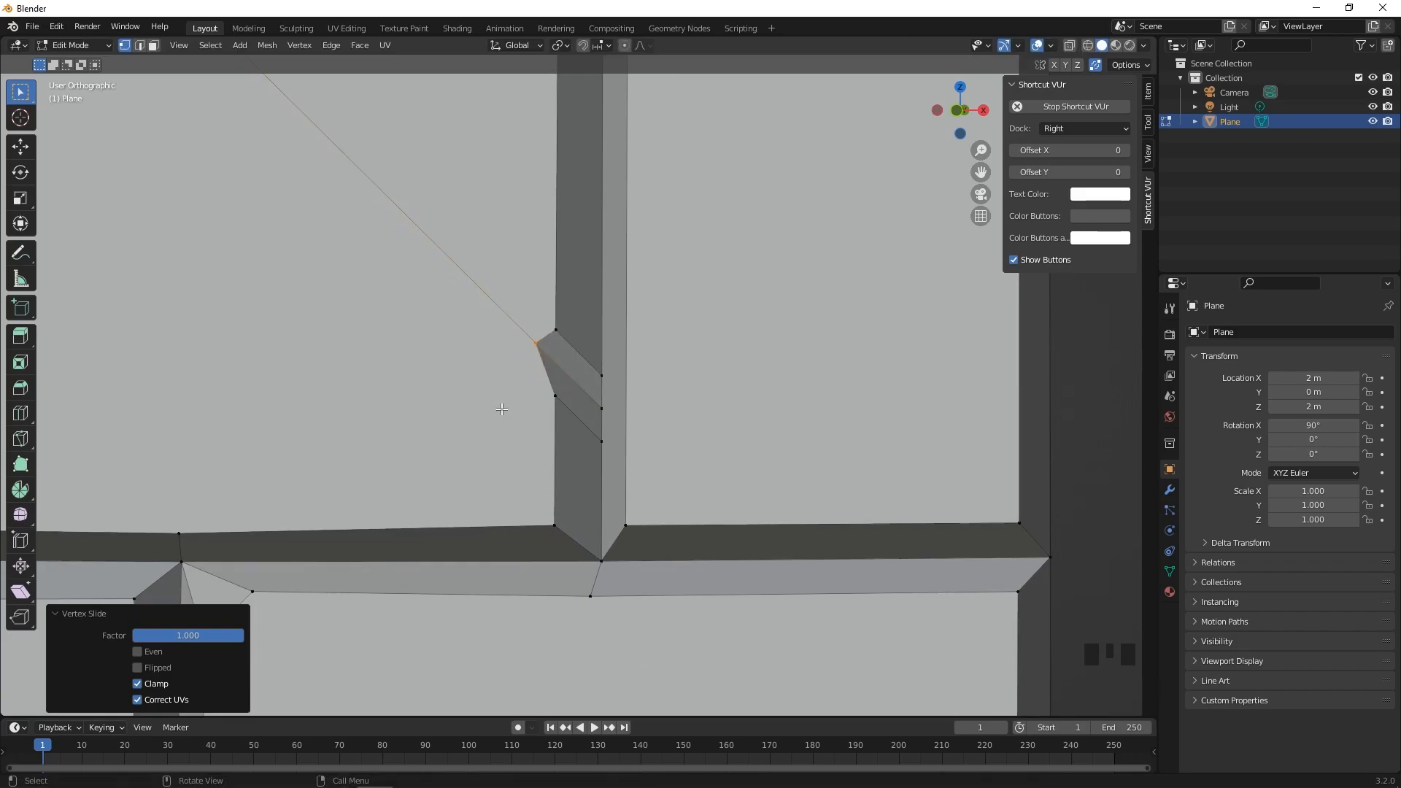
# Step: Move the sixth upper block's notch tip about -0.0202 m in X and 0.0066 m in Z, and its upper-left corner about -0.0033 m in X
pyautogui.press('g')
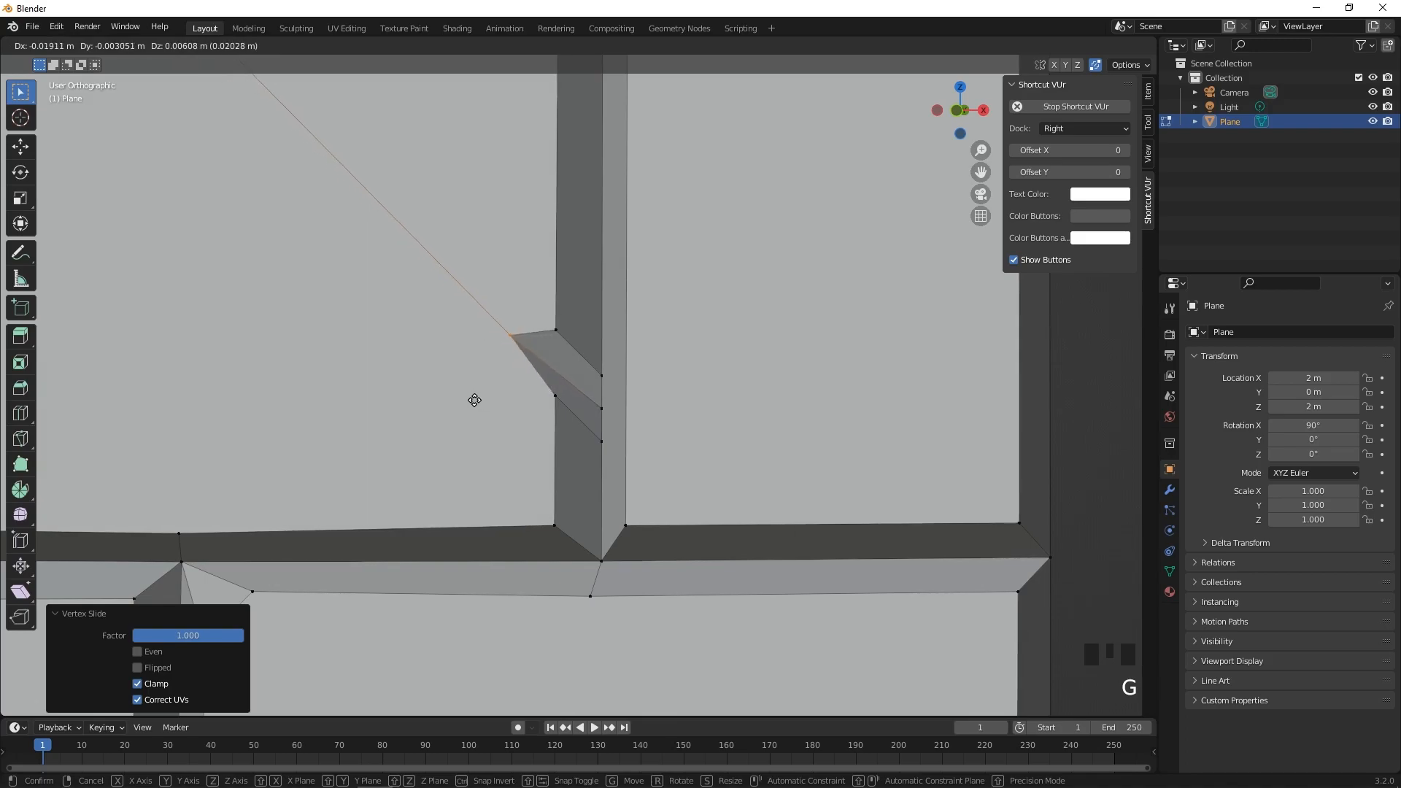
pyautogui.click(474, 400)
pyautogui.scroll(-6, 475, 401)
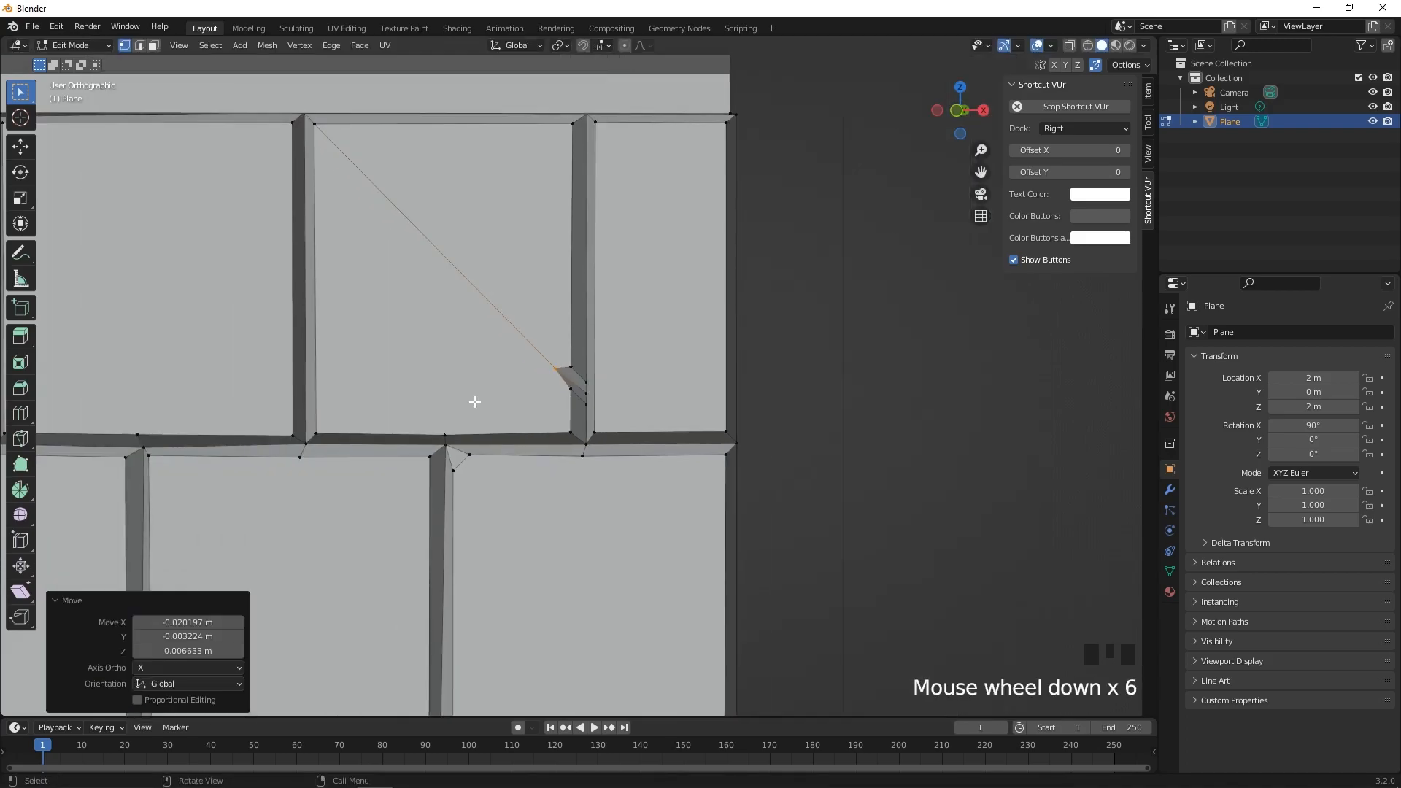
pyautogui.click(314, 124)
pyautogui.press('g')
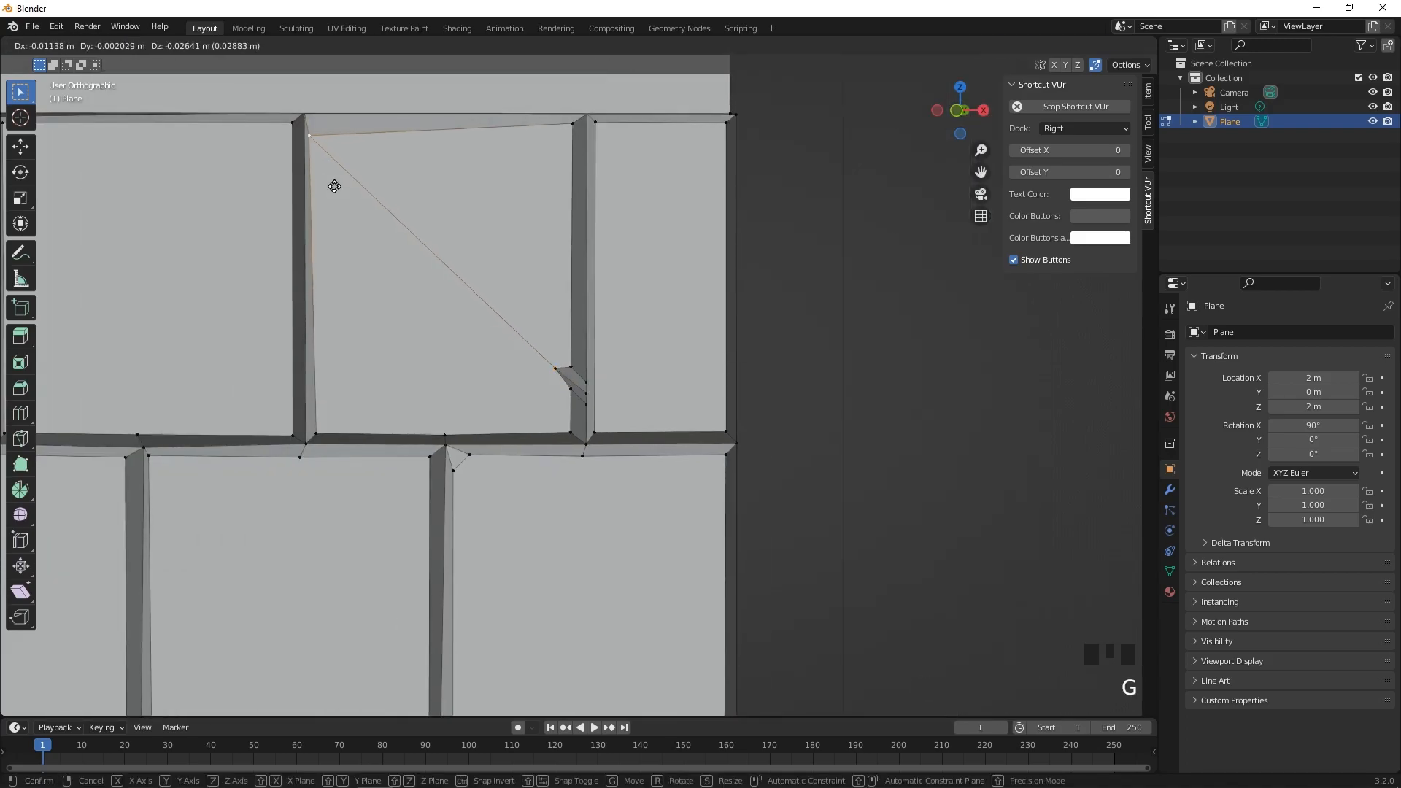
pyautogui.click(338, 173)
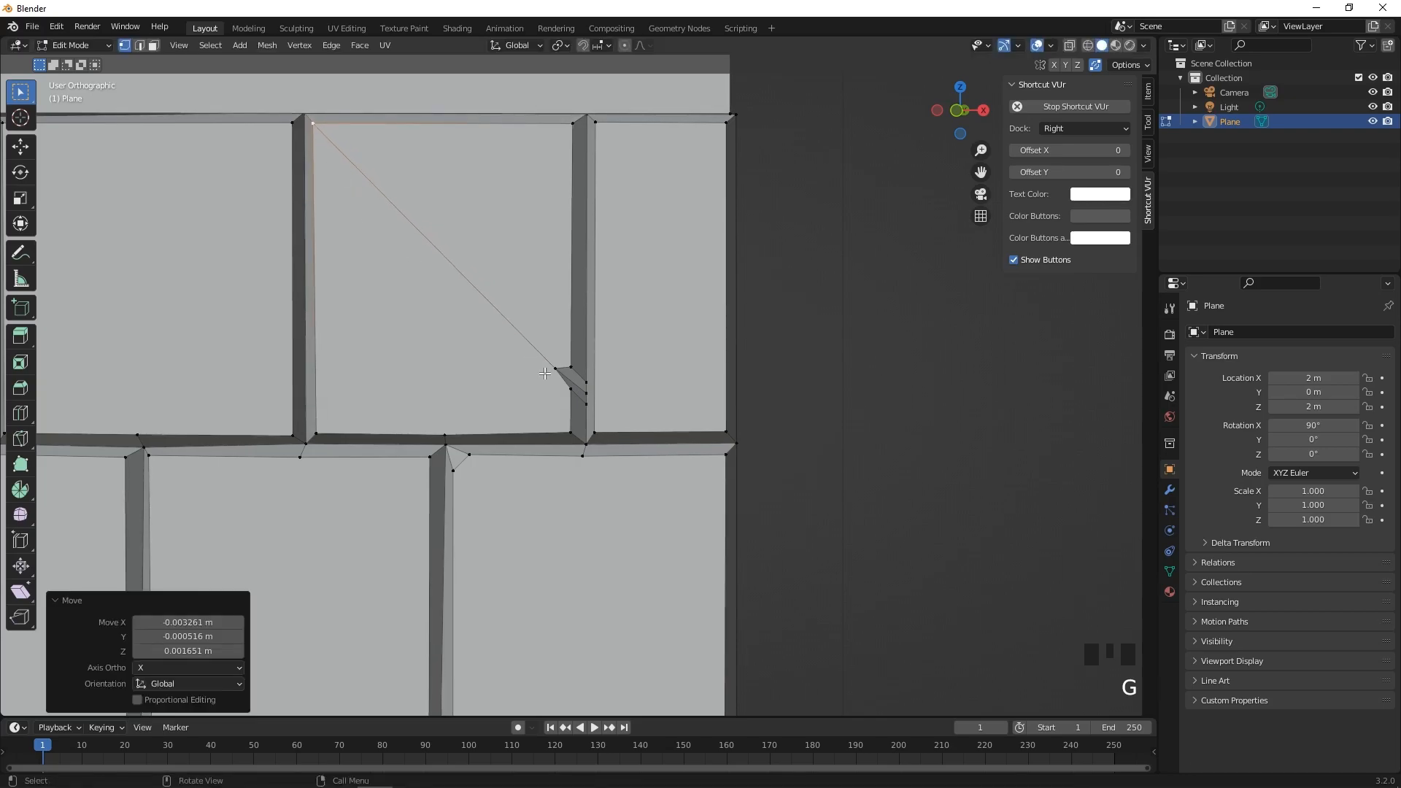
# Step: Switch to Object Mode and examine the wall's chipped corners and notch in perspective and from the front
pyautogui.click(109, 45)
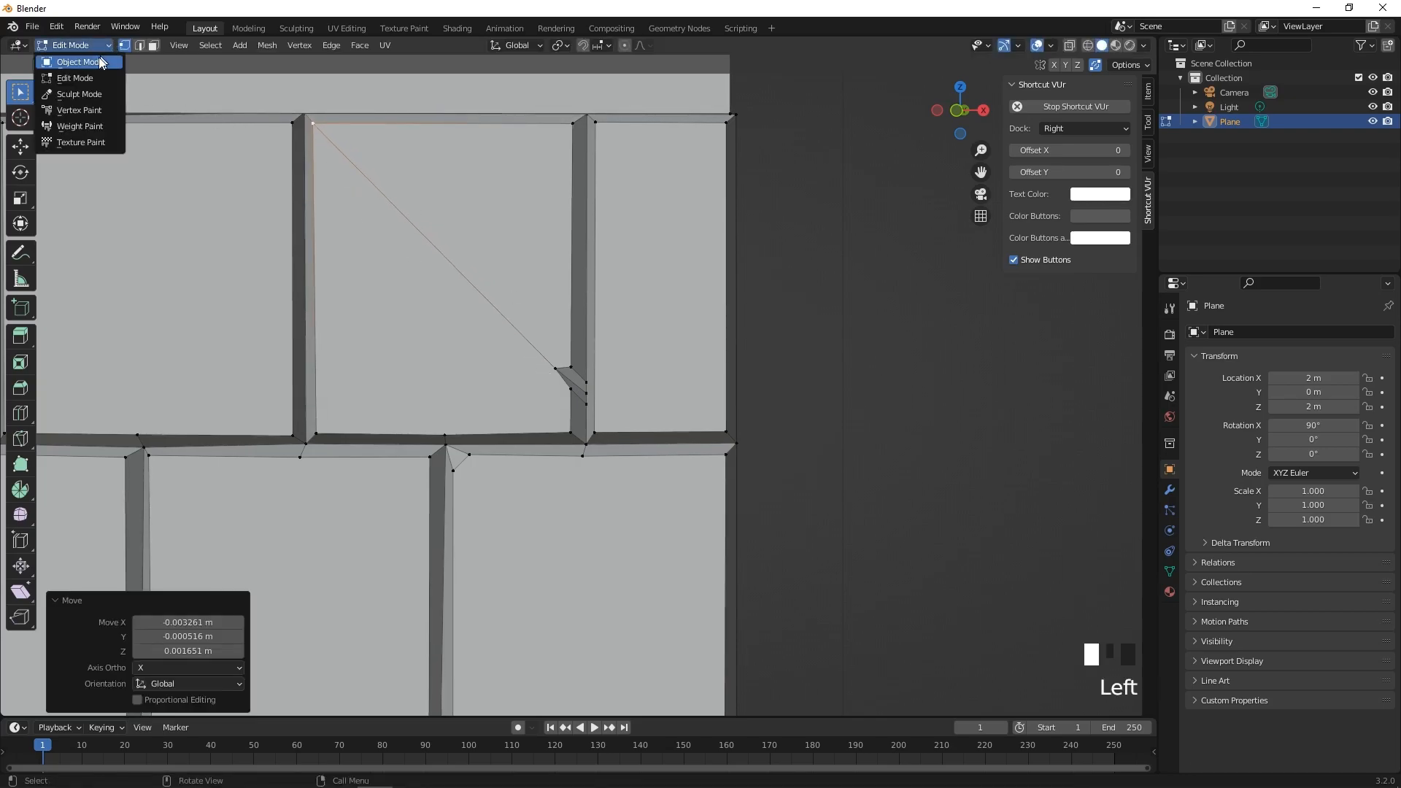
pyautogui.click(99, 55)
pyautogui.moveTo(528, 300); pyautogui.dragTo(561, 307, button='middle')
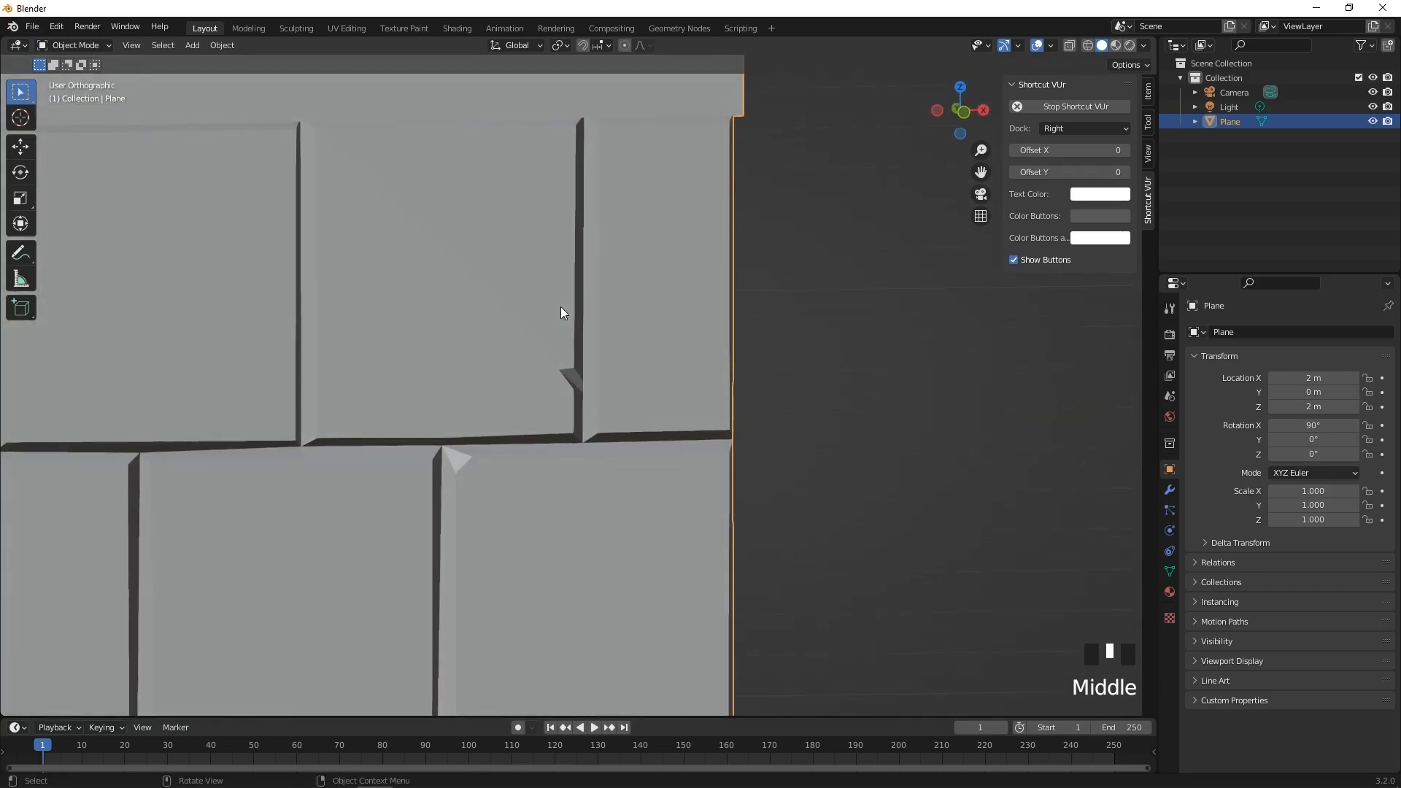
pyautogui.scroll(-3, 561, 307)
pyautogui.press('KP_5')
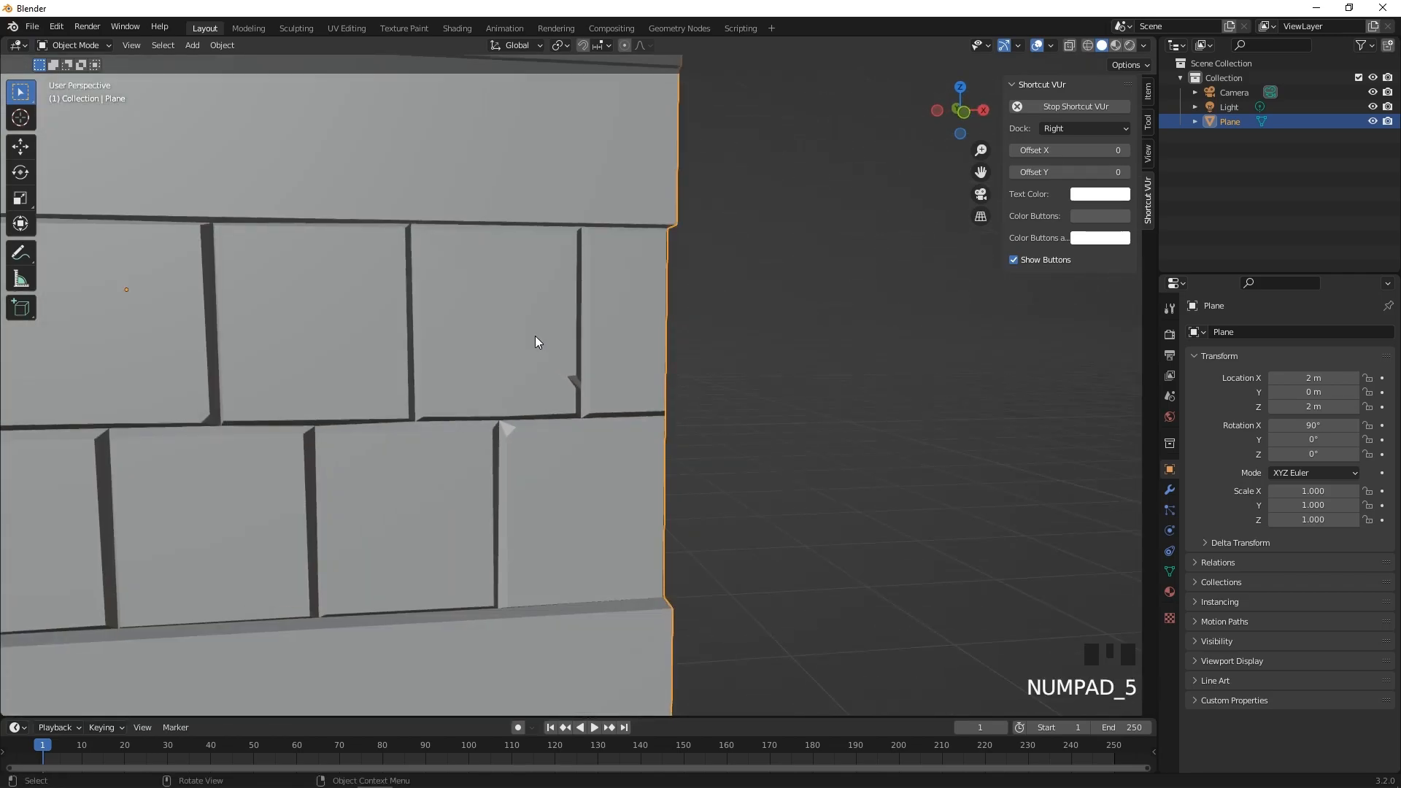
pyautogui.press('KP_1')
pyautogui.scroll(-4, 534, 335)
pyautogui.keyDown('shift'); pyautogui.moveTo(469, 358); pyautogui.dragTo(479, 212, button='middle'); pyautogui.keyUp('shift')
# Step: In Edit Mode, knife a diagonal cut across the lower row's third block, from its left joint near the bottom to its upper-right front corner
pyautogui.click(84, 44)
pyautogui.click(76, 72)
pyautogui.scroll(2, 488, 429)
pyautogui.scroll(1, 488, 429)
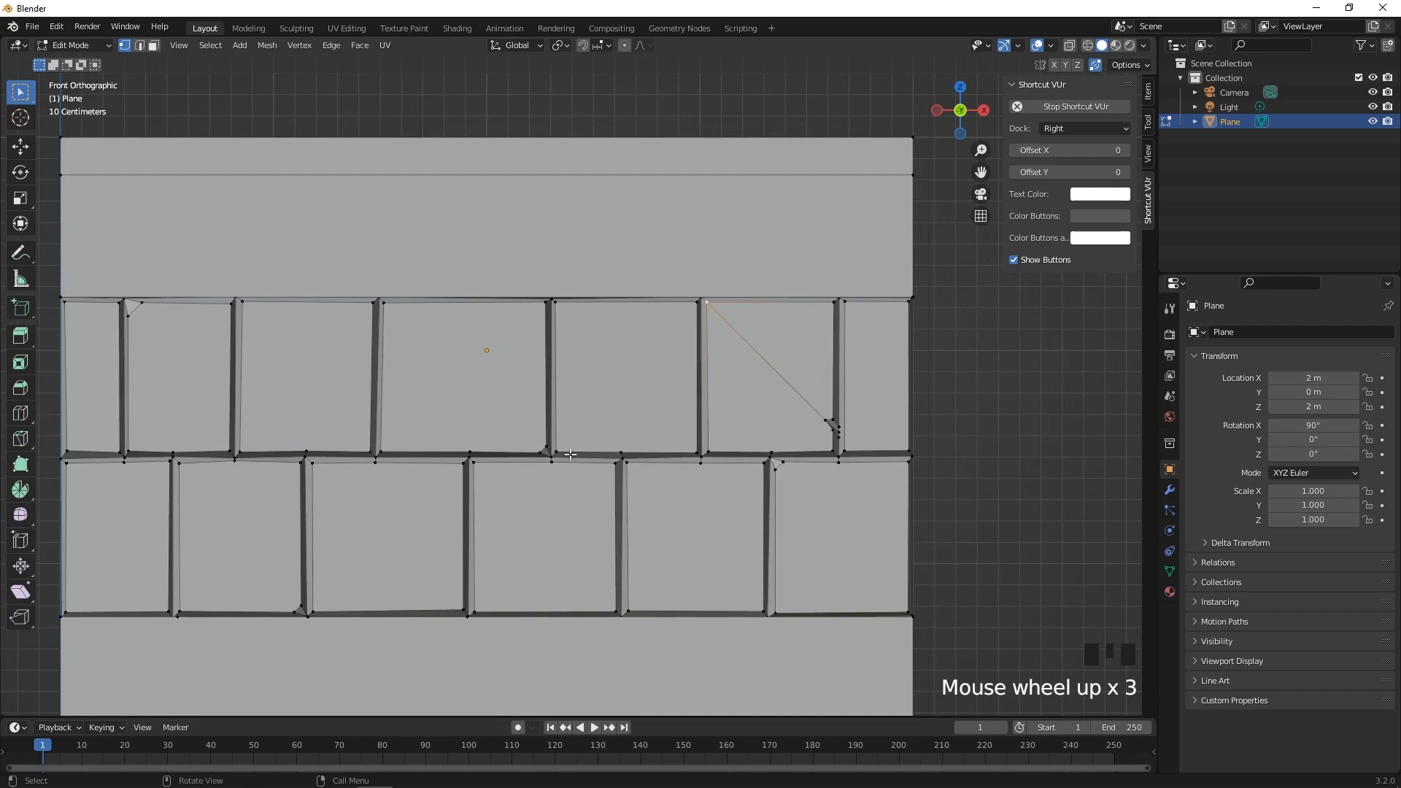
pyautogui.keyDown('shift'); pyautogui.moveTo(479, 422); pyautogui.dragTo(524, 433, button='middle'); pyautogui.keyUp('shift')
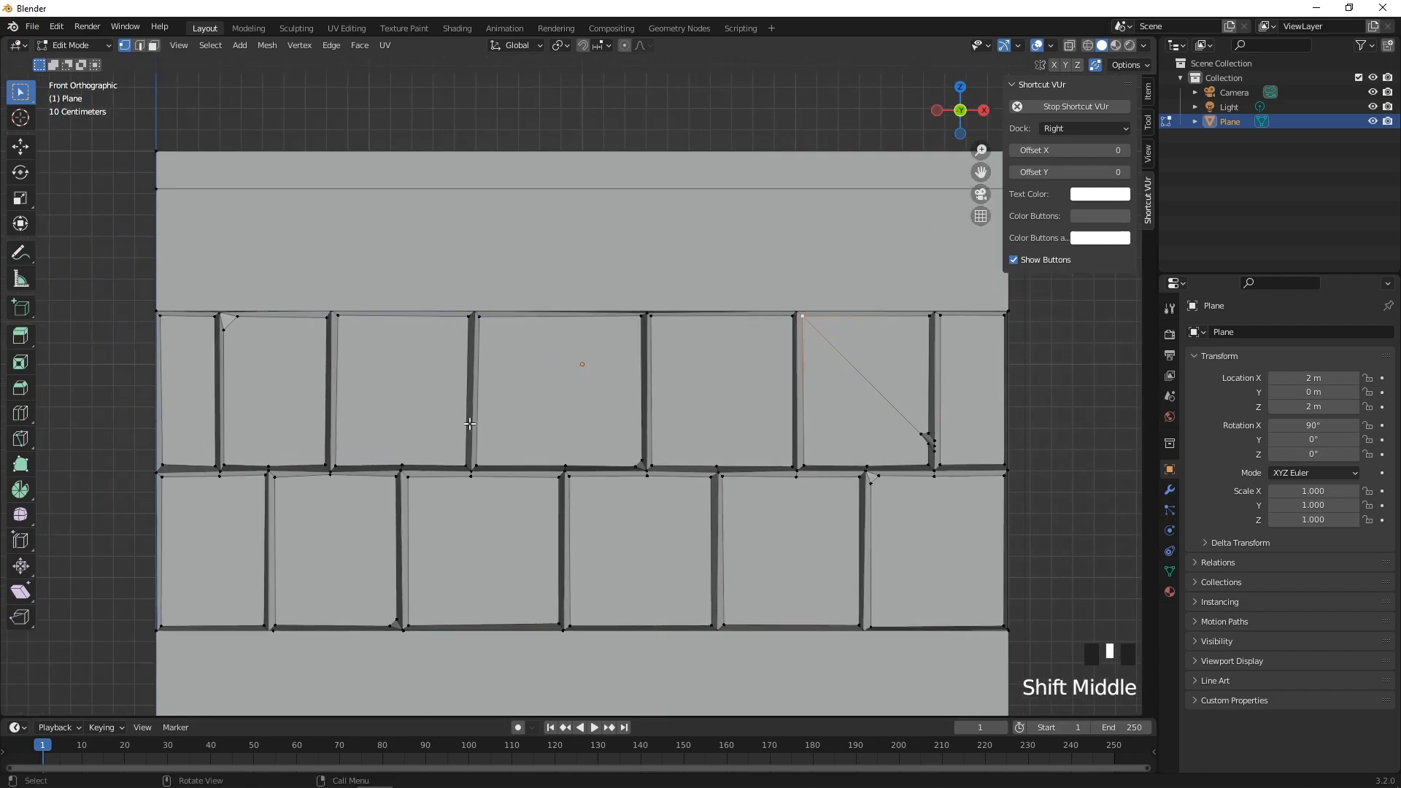
pyautogui.press('k')
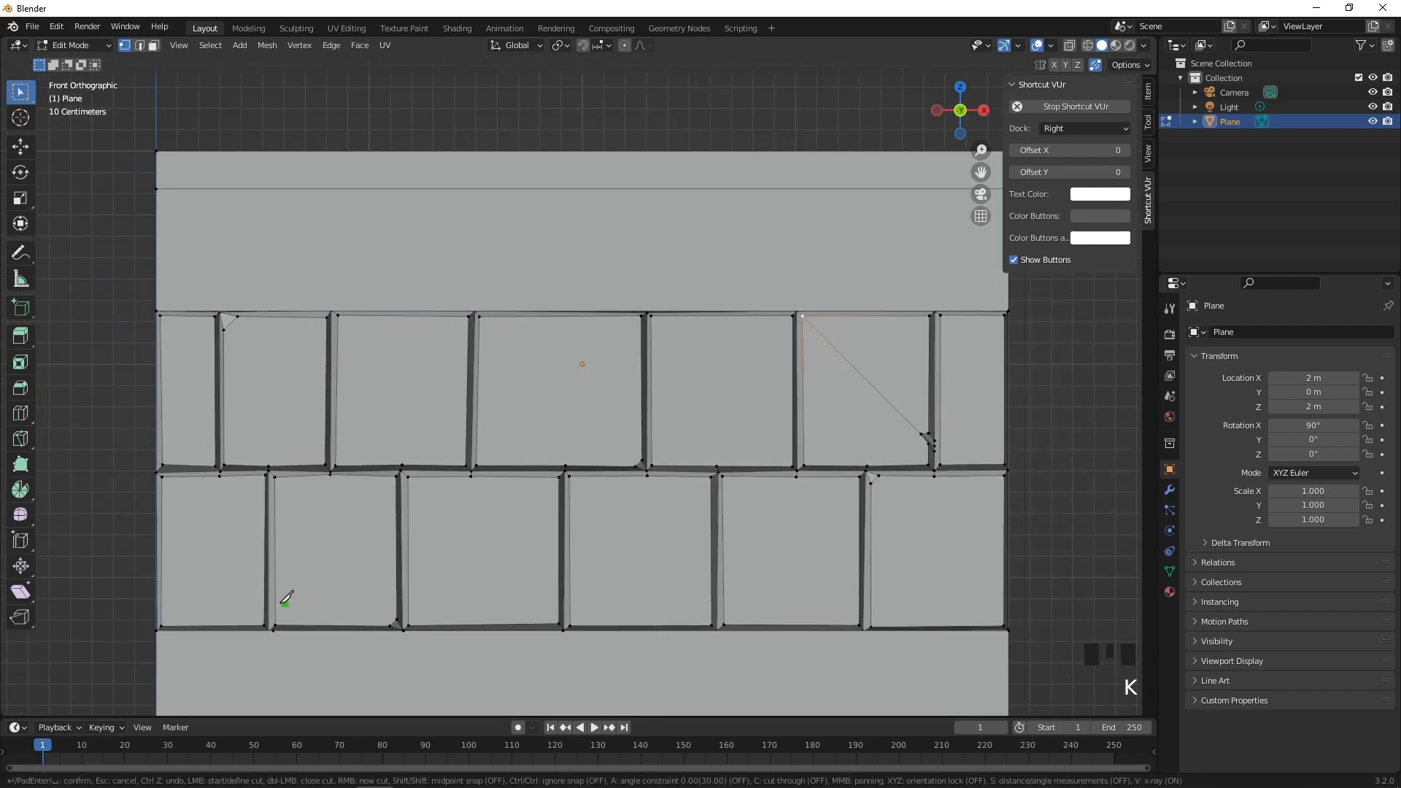
pyautogui.click(403, 598)
pyautogui.press('Return')
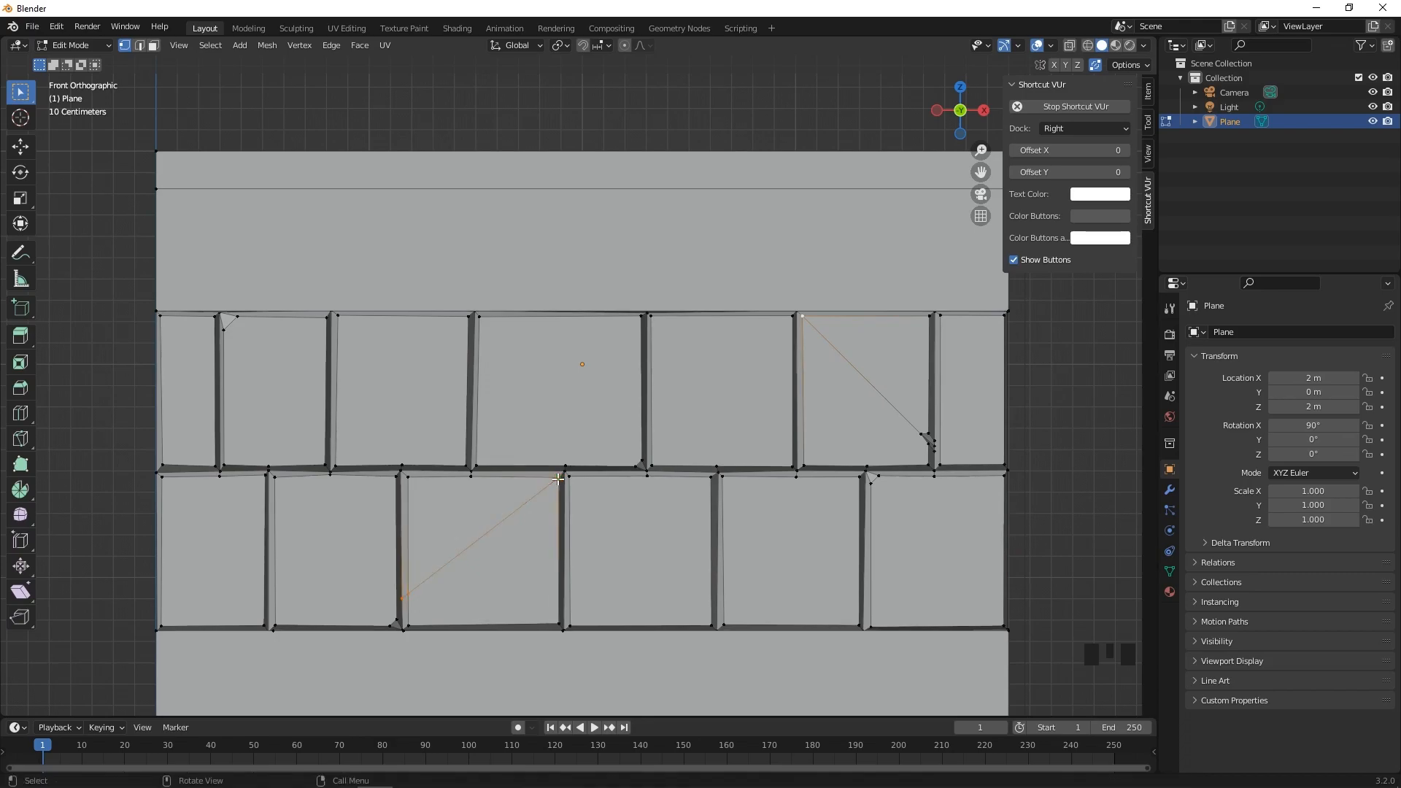
# Step: Try to bevel the short cut edge on the left side face of the lower row's third block by about 0.0482 m with 3 segments
pyautogui.click(139, 45)
pyautogui.click(404, 599)
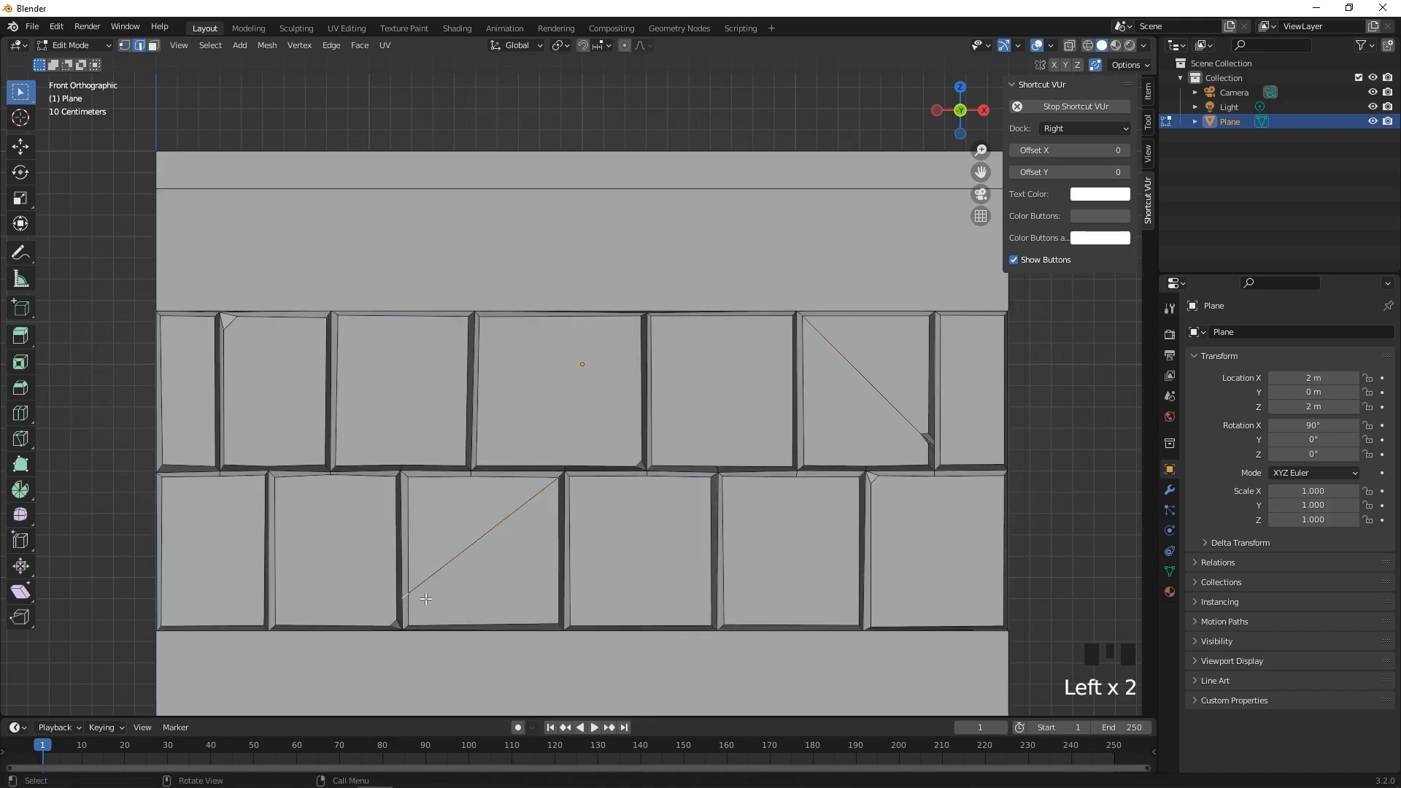
pyautogui.hotkey('ctrl', 'b')
pyautogui.scroll(1, 475, 613)
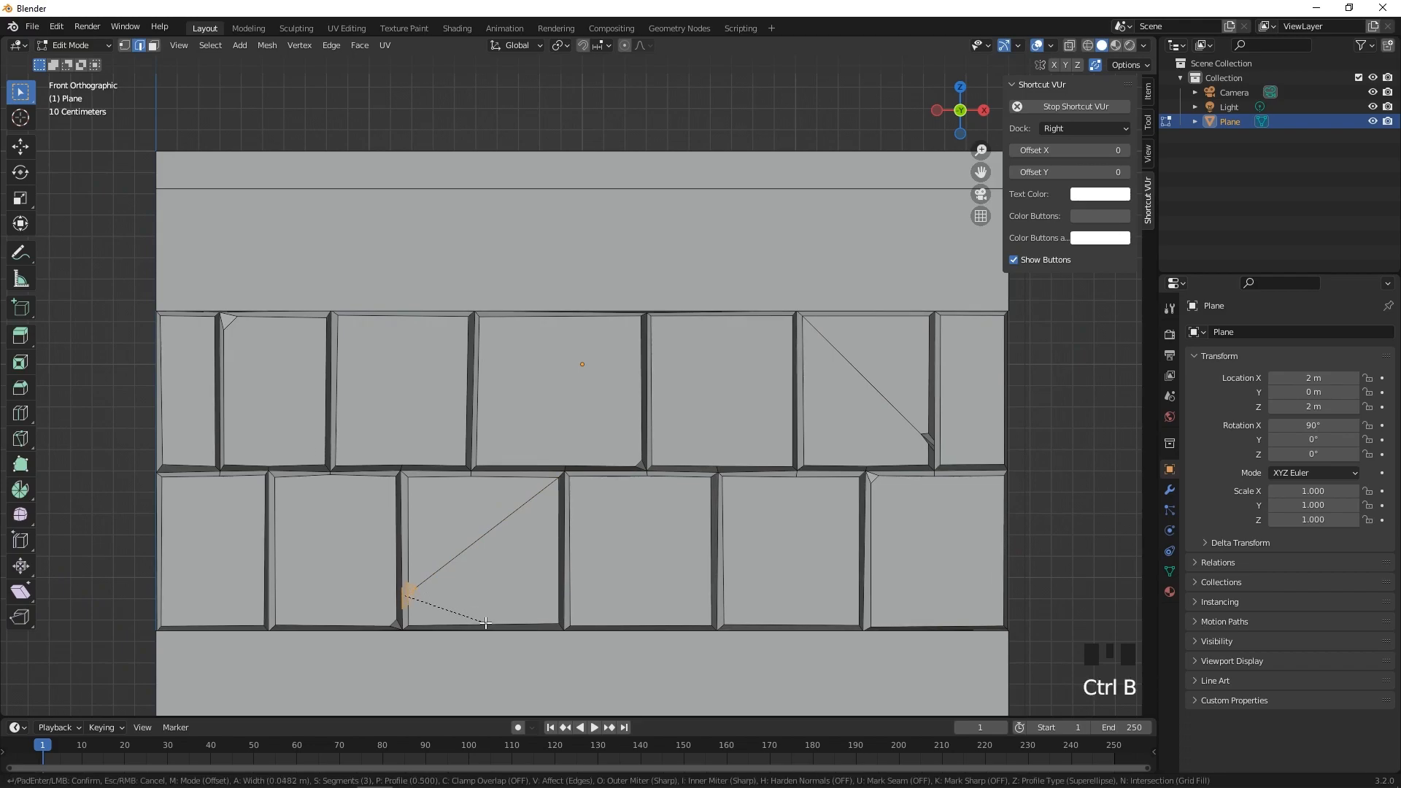
pyautogui.click(485, 622)
pyautogui.hotkey('ctrl', 'z')
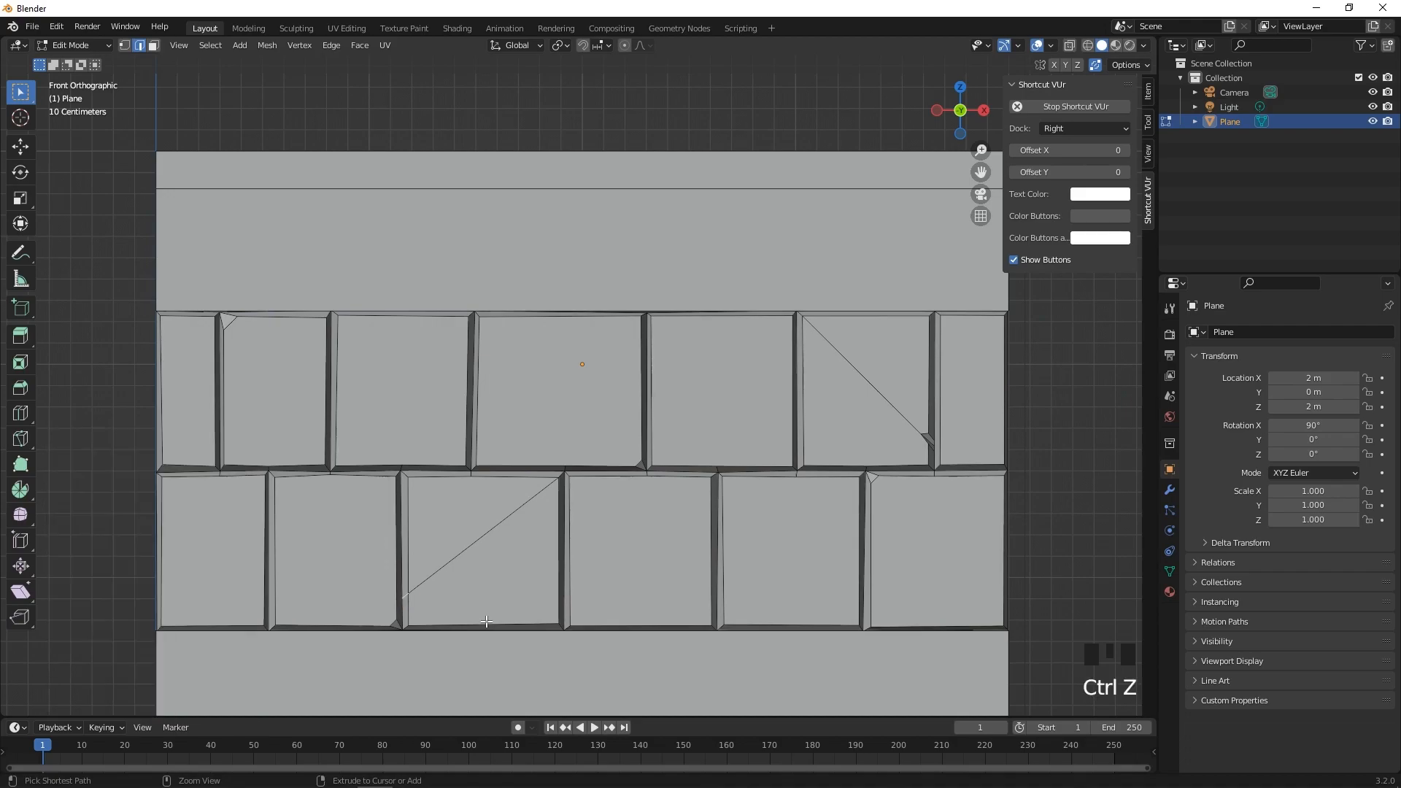
pyautogui.scroll(1, 486, 622)
pyautogui.keyDown('shift'); pyautogui.scroll(1, 480, 602); pyautogui.keyUp('shift')
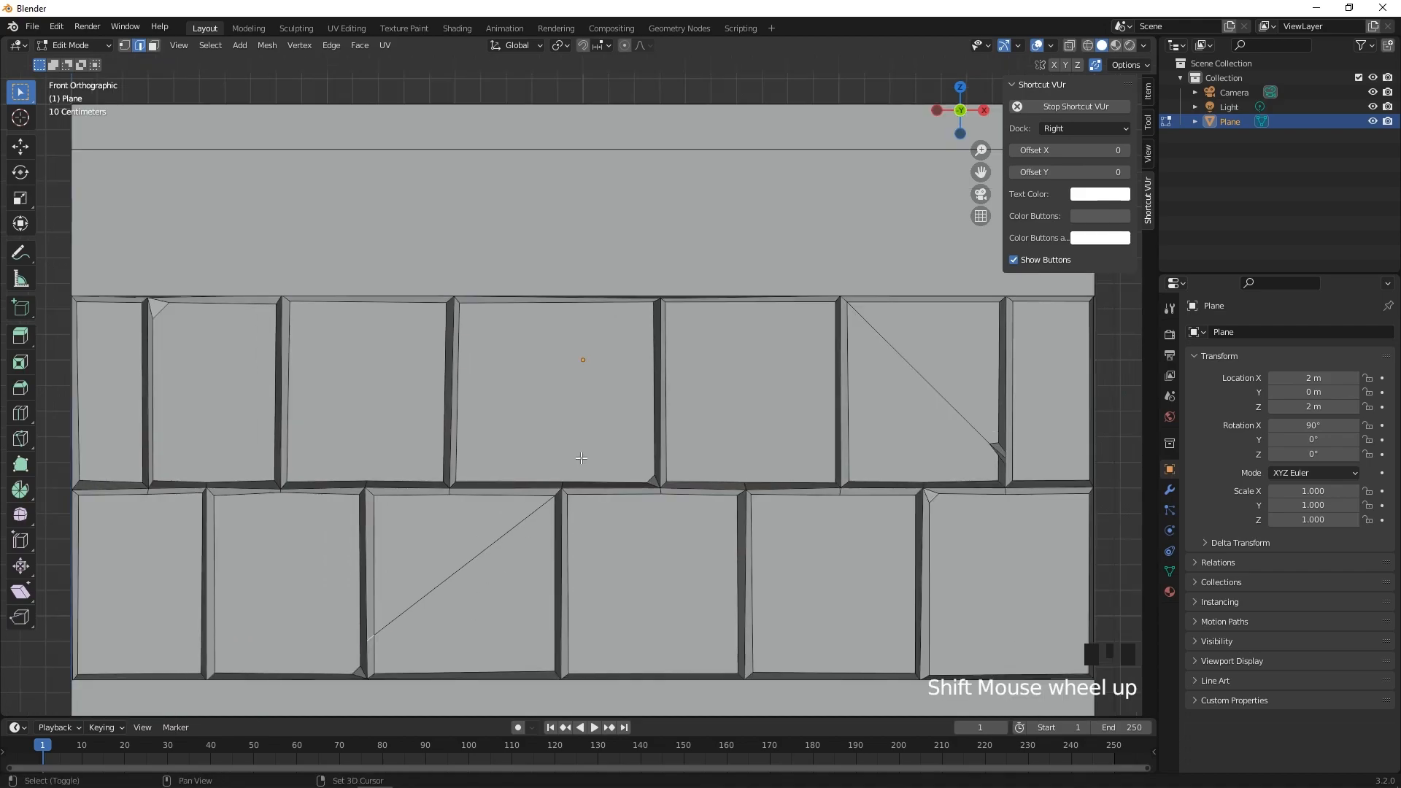
# Step: Bevel the short cut edge on the left side face of the lower row's third block by about 0.0631 m with 2 segments
pyautogui.keyDown('shift'); pyautogui.moveTo(495, 607); pyautogui.dragTo(553, 481, button='middle'); pyautogui.keyUp('shift')
pyautogui.scroll(1, 511, 504)
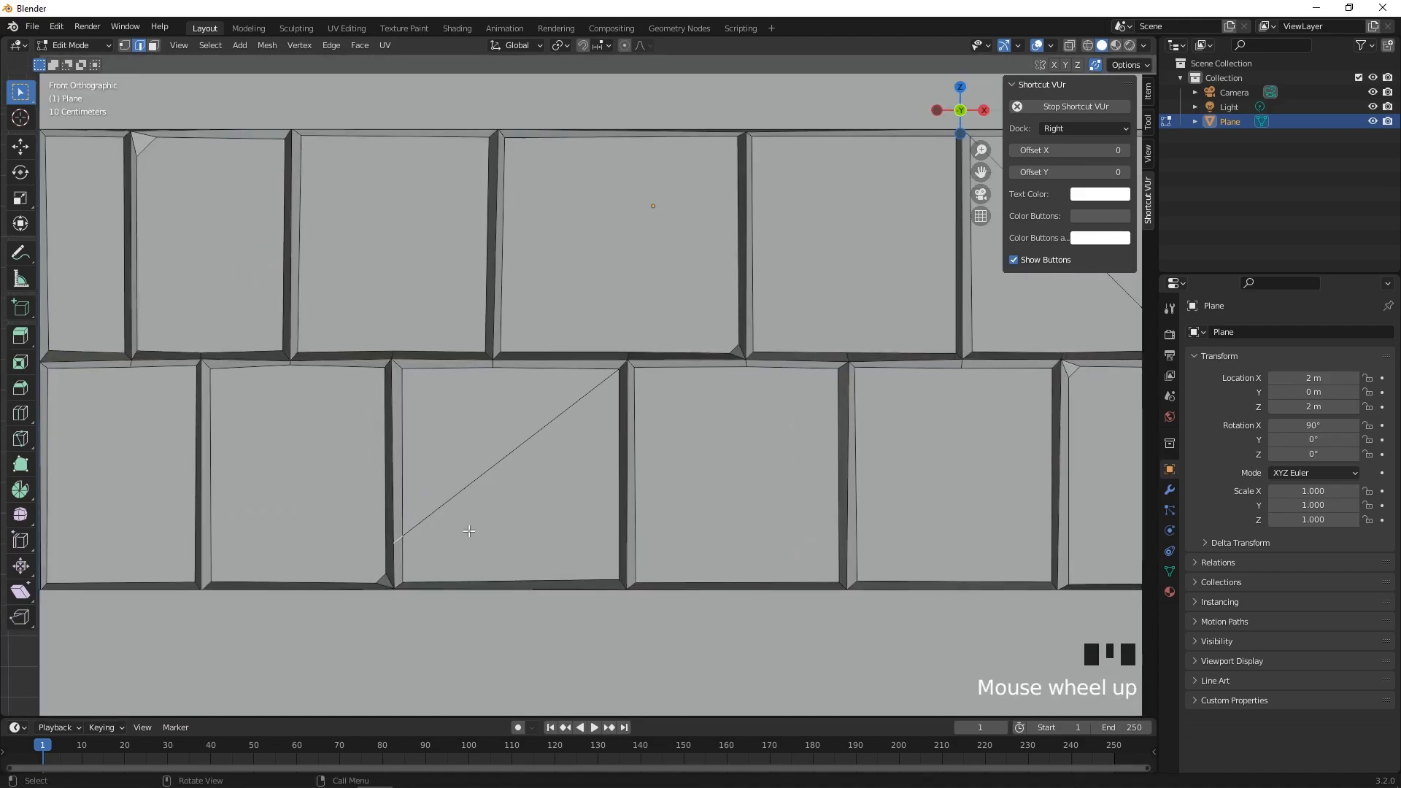
pyautogui.hotkey('ctrl', 'b')
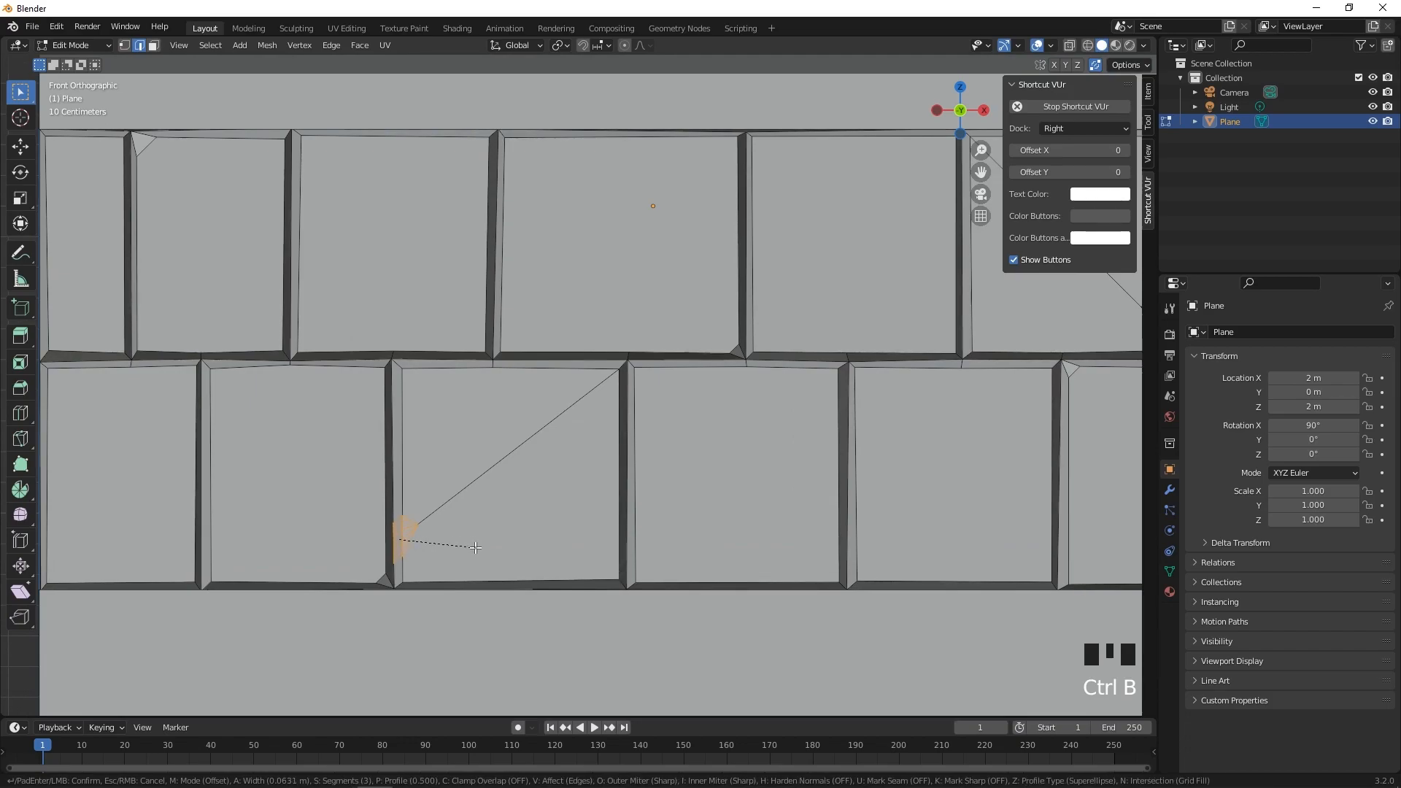
pyautogui.click(476, 547)
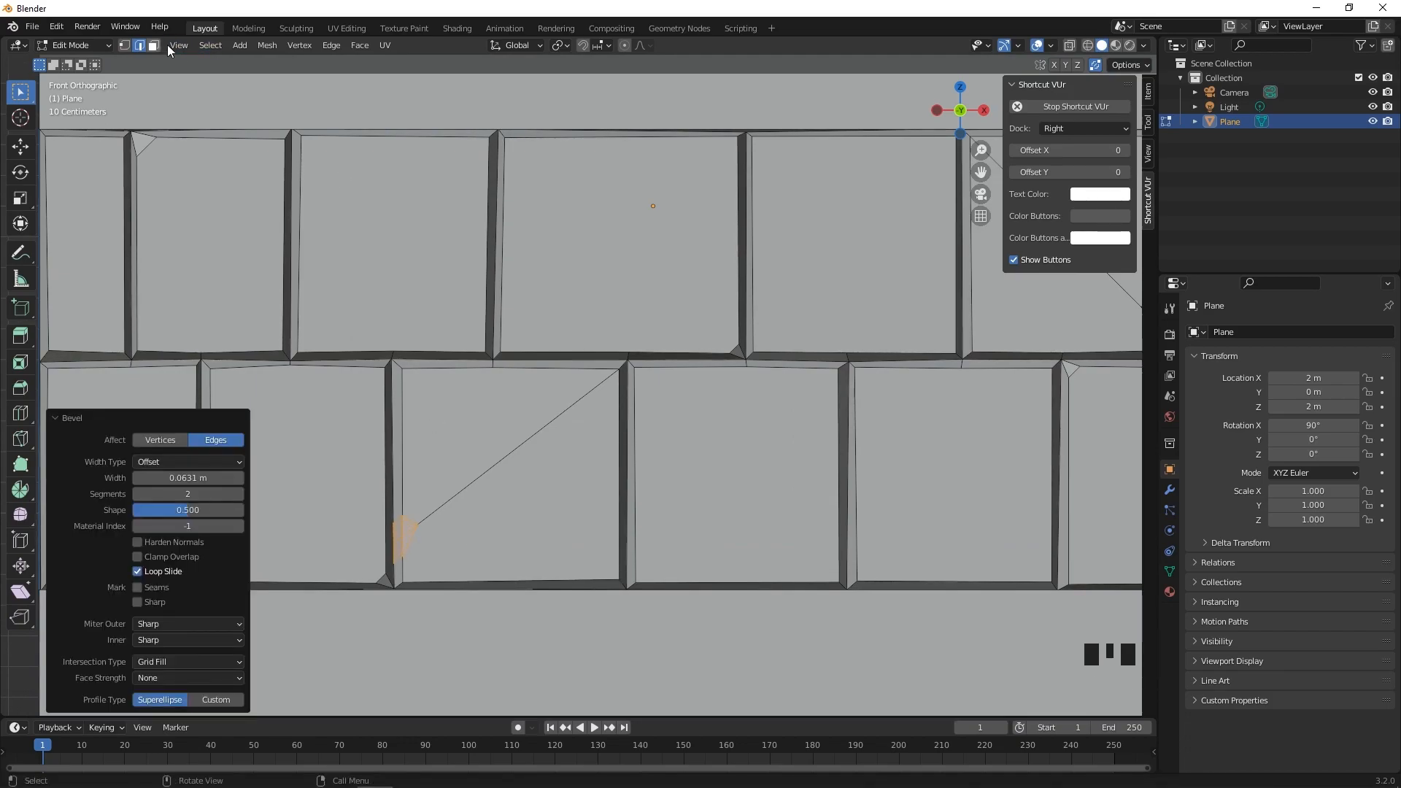
# Step: In vertex select mode, slide the middle vertex of the new bevel on the third lower block's left front edge to shape the chip
pyautogui.click(125, 46)
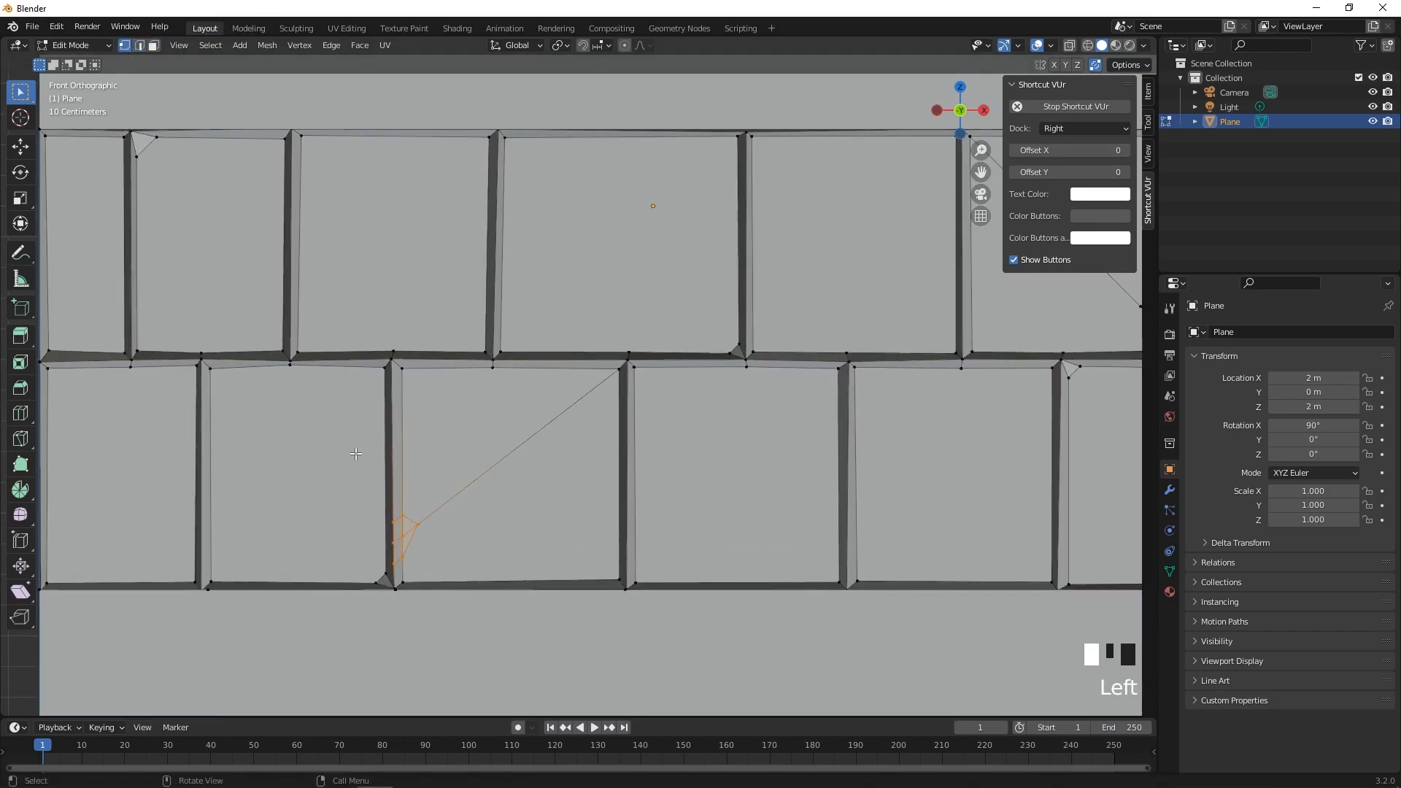
pyautogui.click(416, 542)
pyautogui.press('g')
pyautogui.press('g')
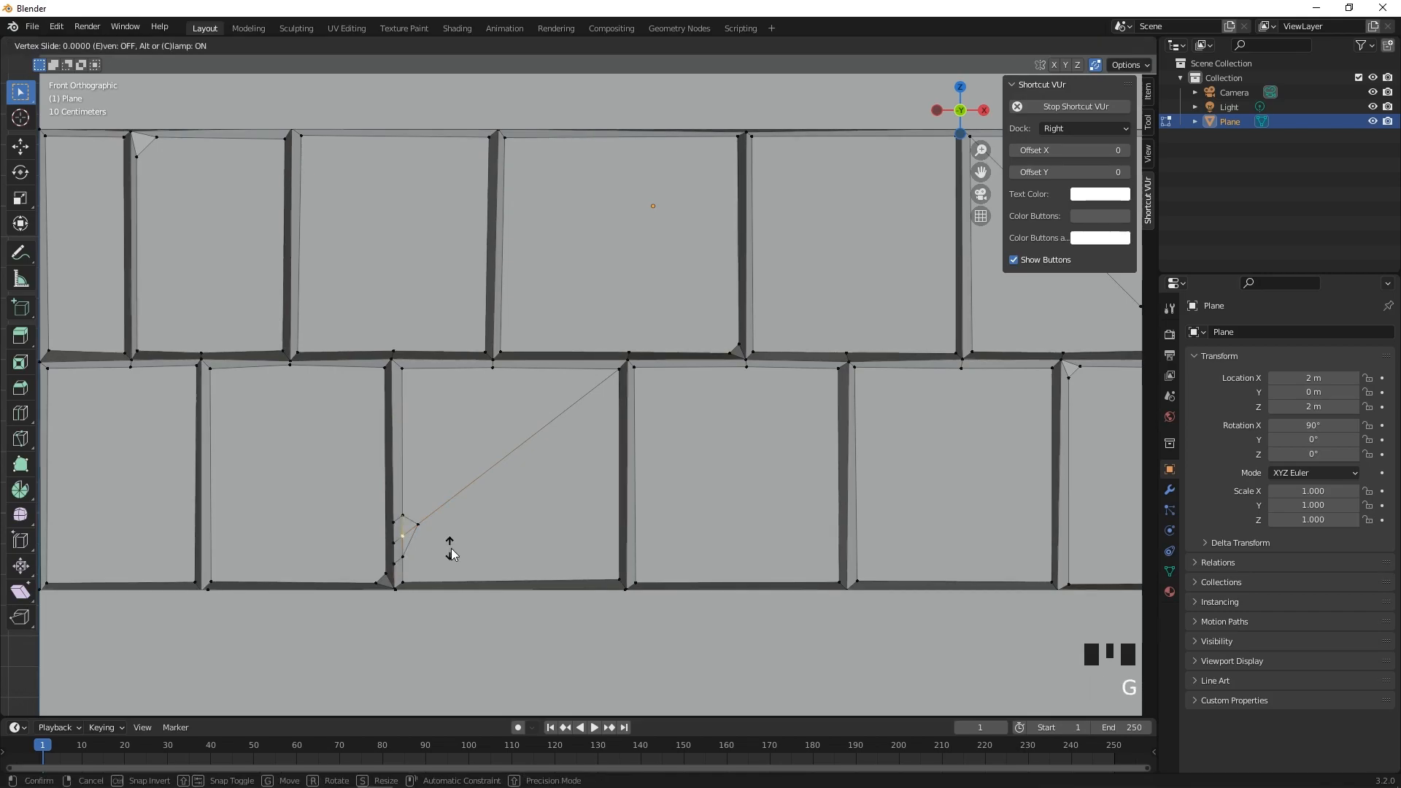
pyautogui.click(485, 537)
pyautogui.scroll(-1, 490, 535)
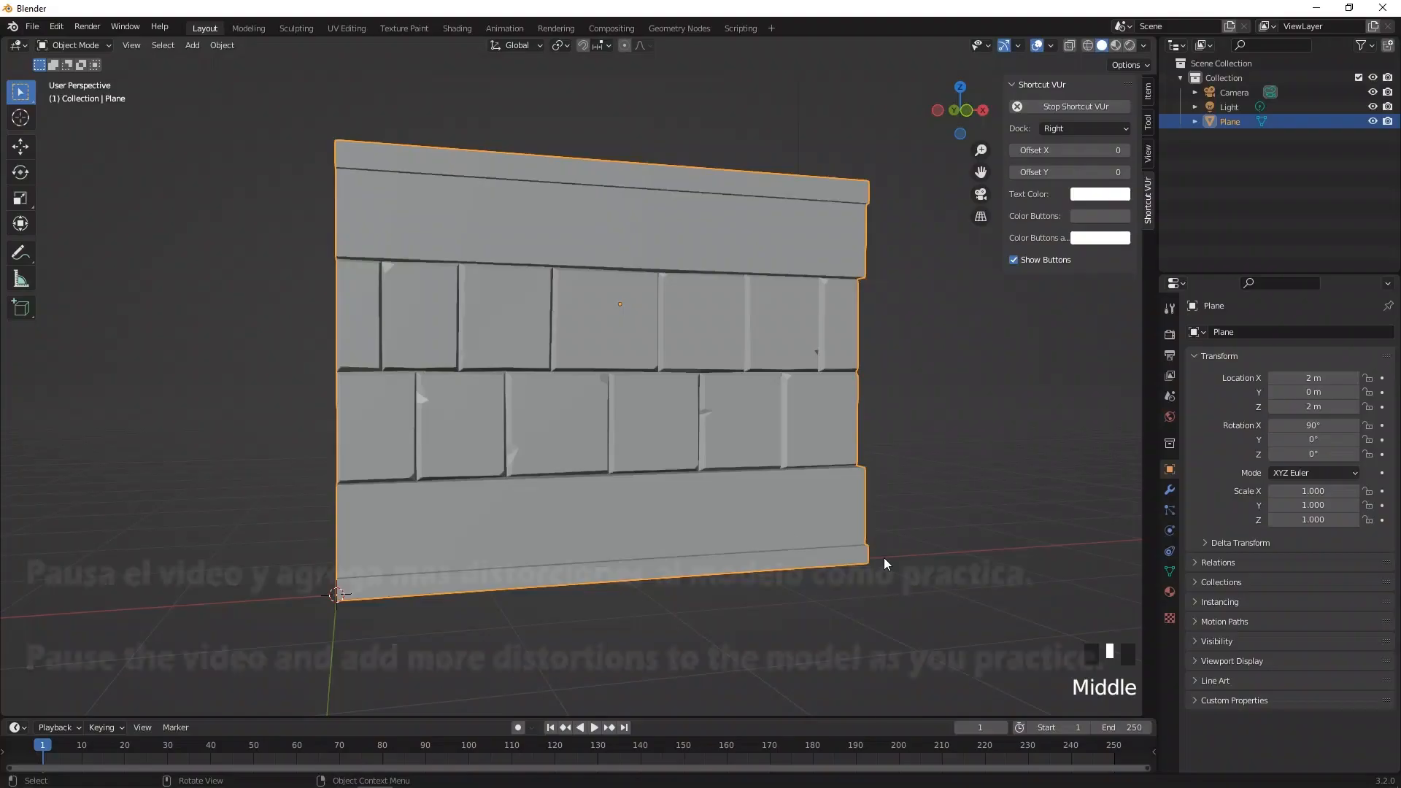
# Step: Add a Mirror modifier to the wall panel in Object Mode
pyautogui.scroll(3, 699, 529)
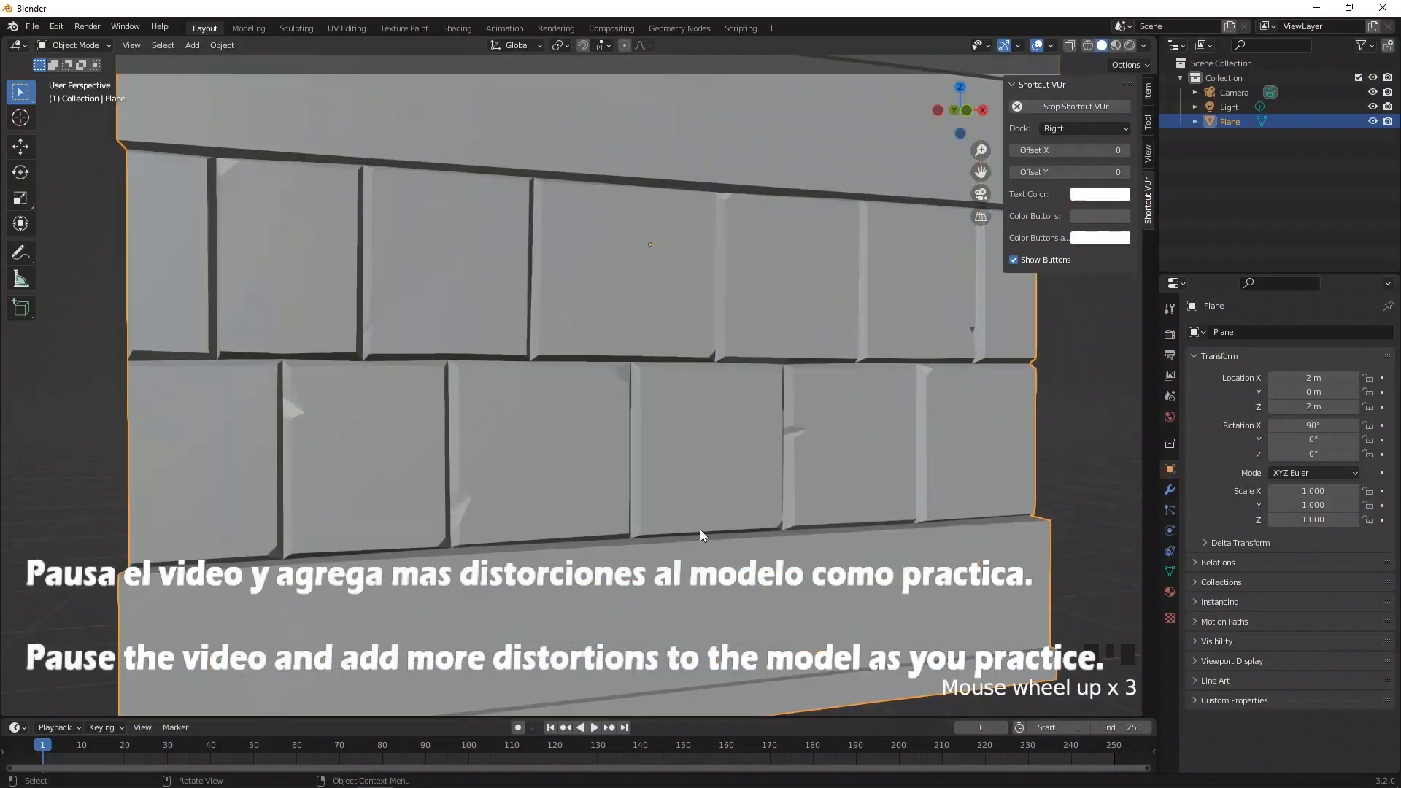
pyautogui.moveTo(701, 530)
pyautogui.mouseDown(button='middle')
pyautogui.moveTo(634, 527)
pyautogui.moveTo(695, 527)
pyautogui.mouseUp(button='middle')
pyautogui.scroll(-3, 673, 521)
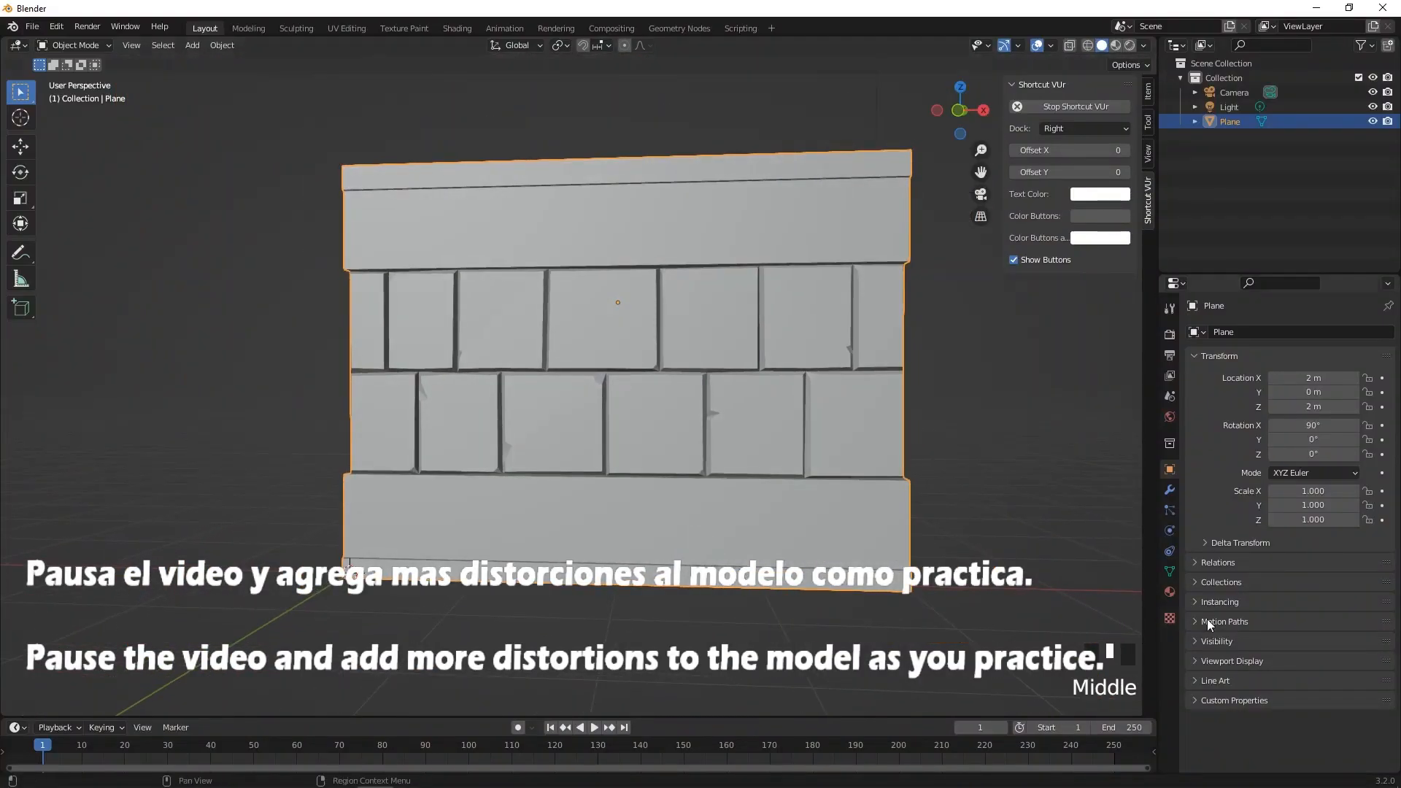
pyautogui.click(1170, 490)
pyautogui.click(1238, 332)
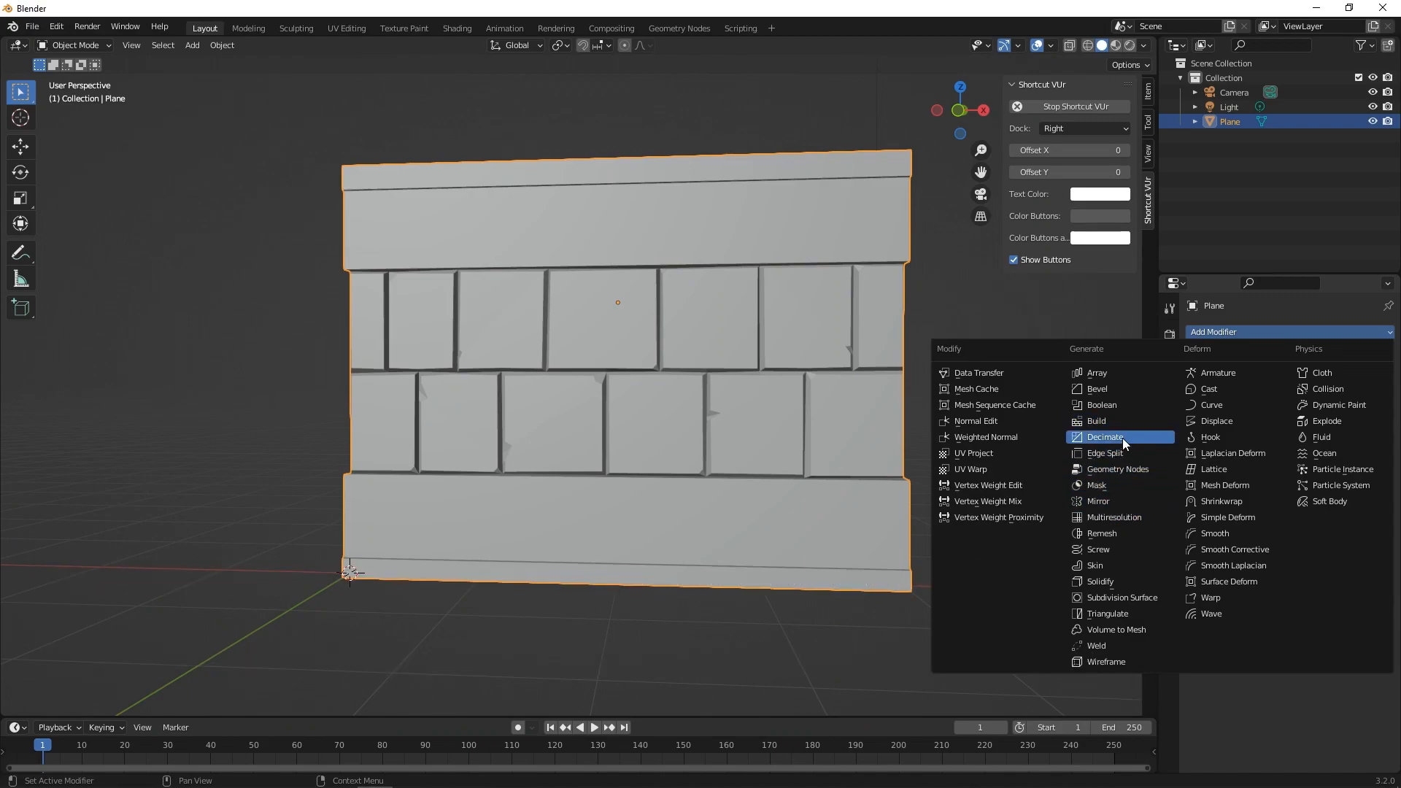
pyautogui.click(1109, 501)
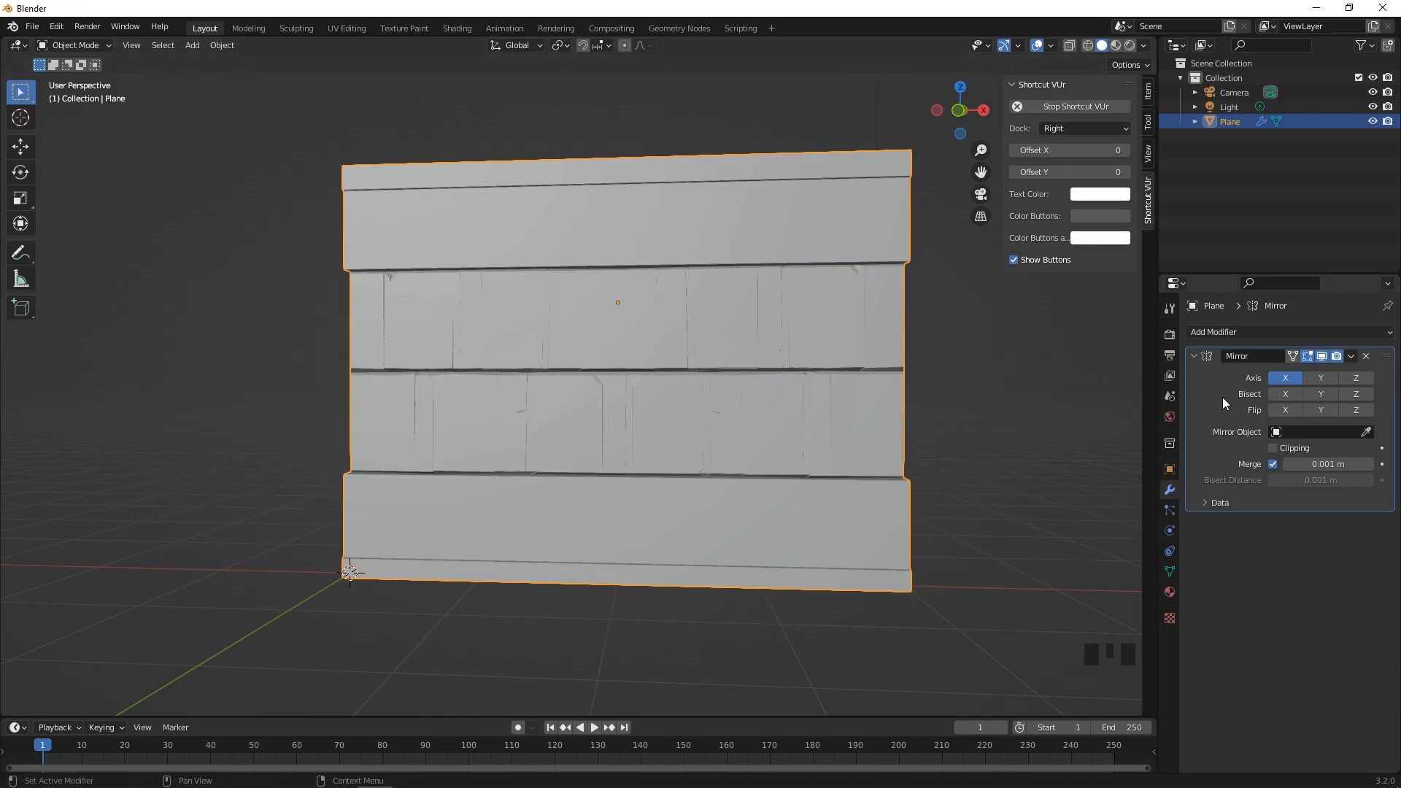
# Step: Set the Mirror modifier to the Y axis only and enable its Clipping option
pyautogui.moveTo(935, 406)
pyautogui.mouseDown(button='middle')
pyautogui.moveTo(883, 432)
pyautogui.moveTo(933, 428)
pyautogui.mouseUp(button='middle')
pyautogui.scroll(-1, 937, 431)
pyautogui.click(1320, 378)
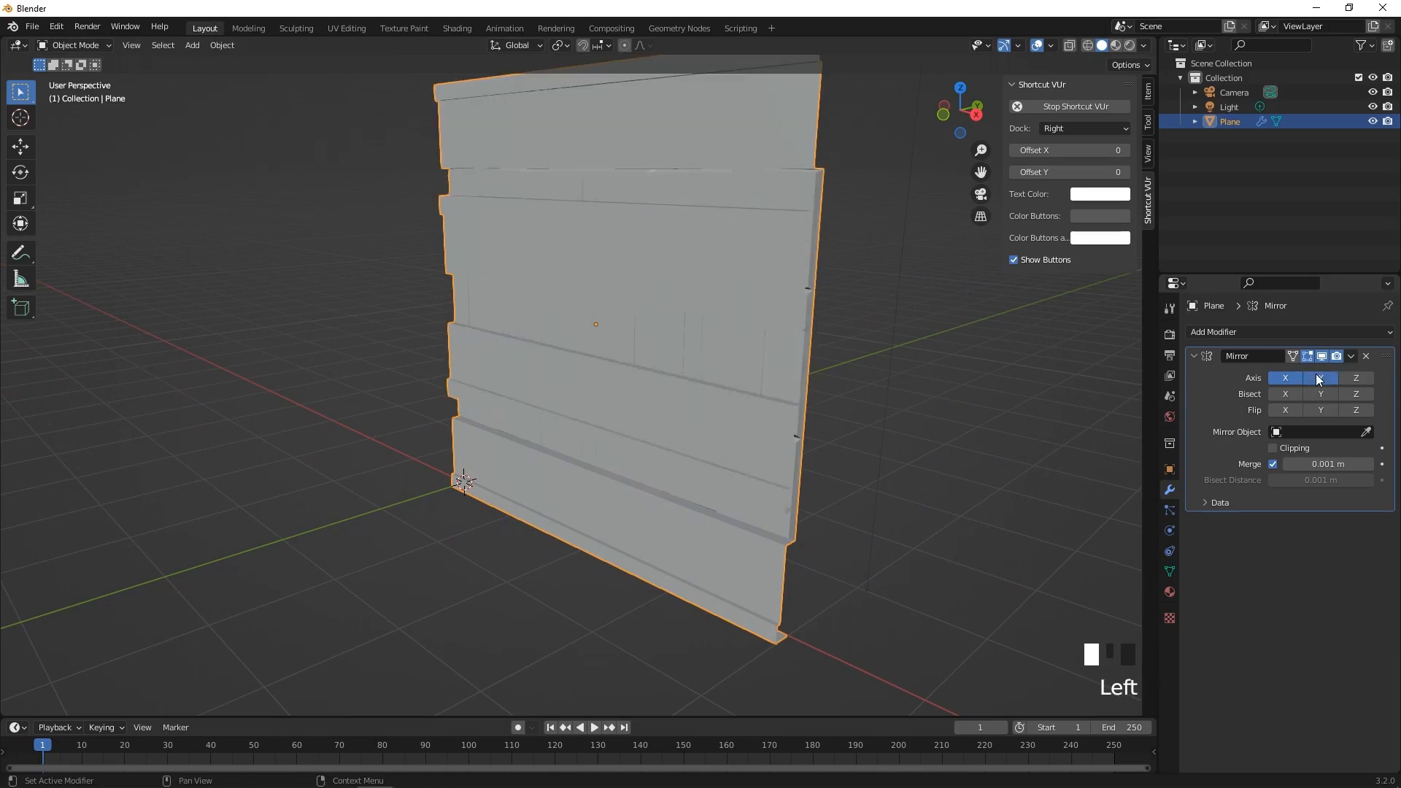
pyautogui.click(1289, 379)
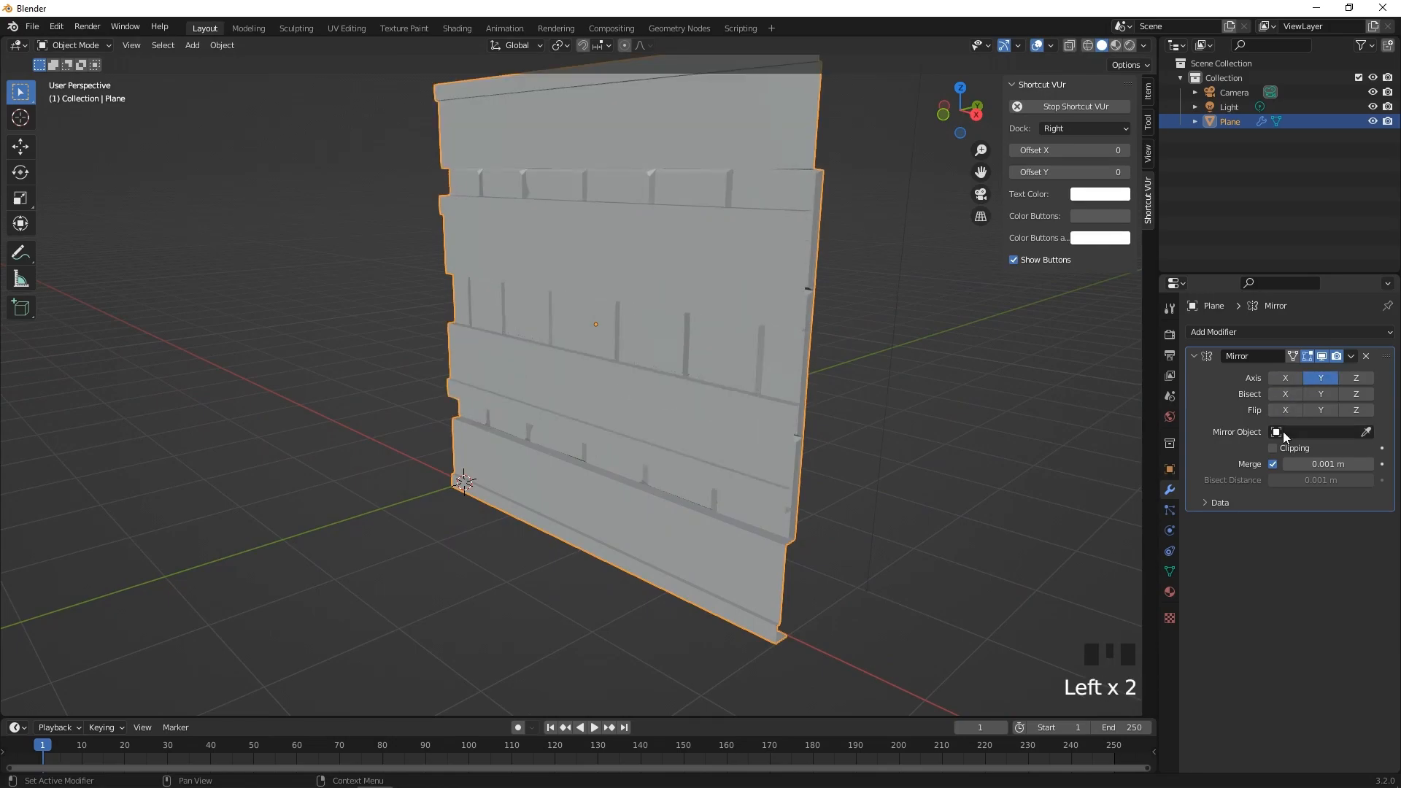
pyautogui.click(1274, 449)
# Step: Display the object Move gizmo on the wall panel and set the transform orientation to Local
pyautogui.moveTo(871, 448); pyautogui.dragTo(885, 454, button='middle')
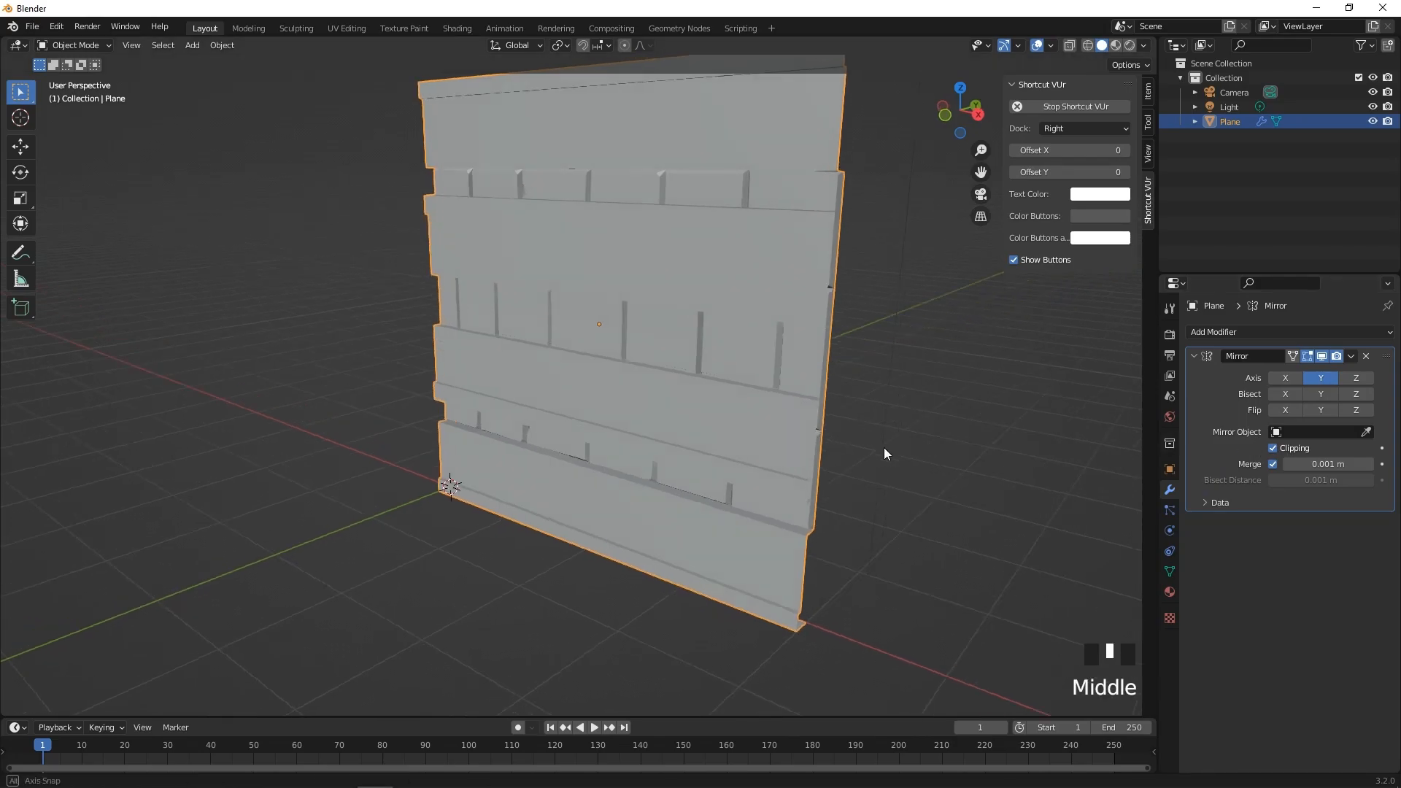
pyautogui.scroll(-2, 864, 439)
pyautogui.moveTo(816, 400); pyautogui.dragTo(786, 403, button='middle')
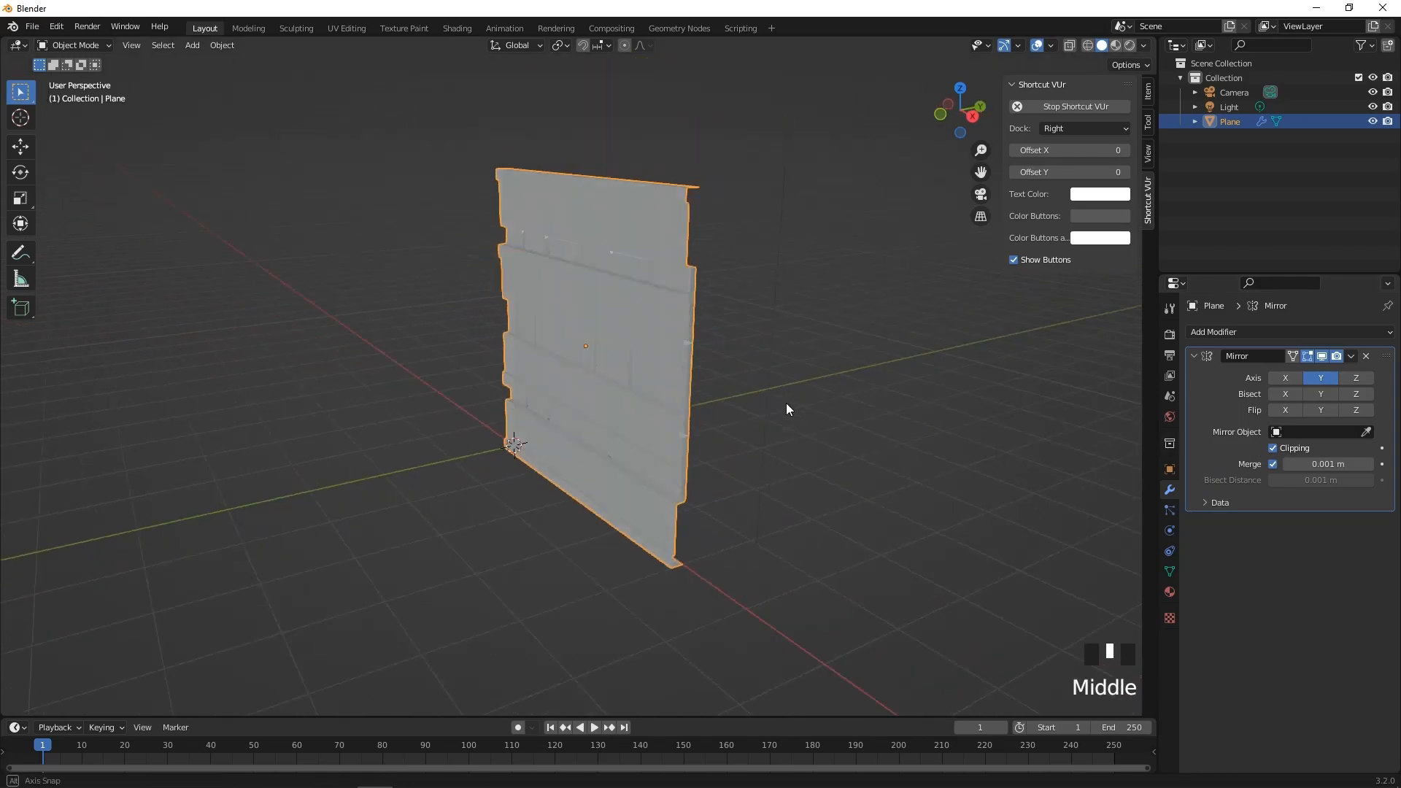
pyautogui.click(685, 226)
pyautogui.moveTo(718, 279); pyautogui.dragTo(711, 369, button='middle')
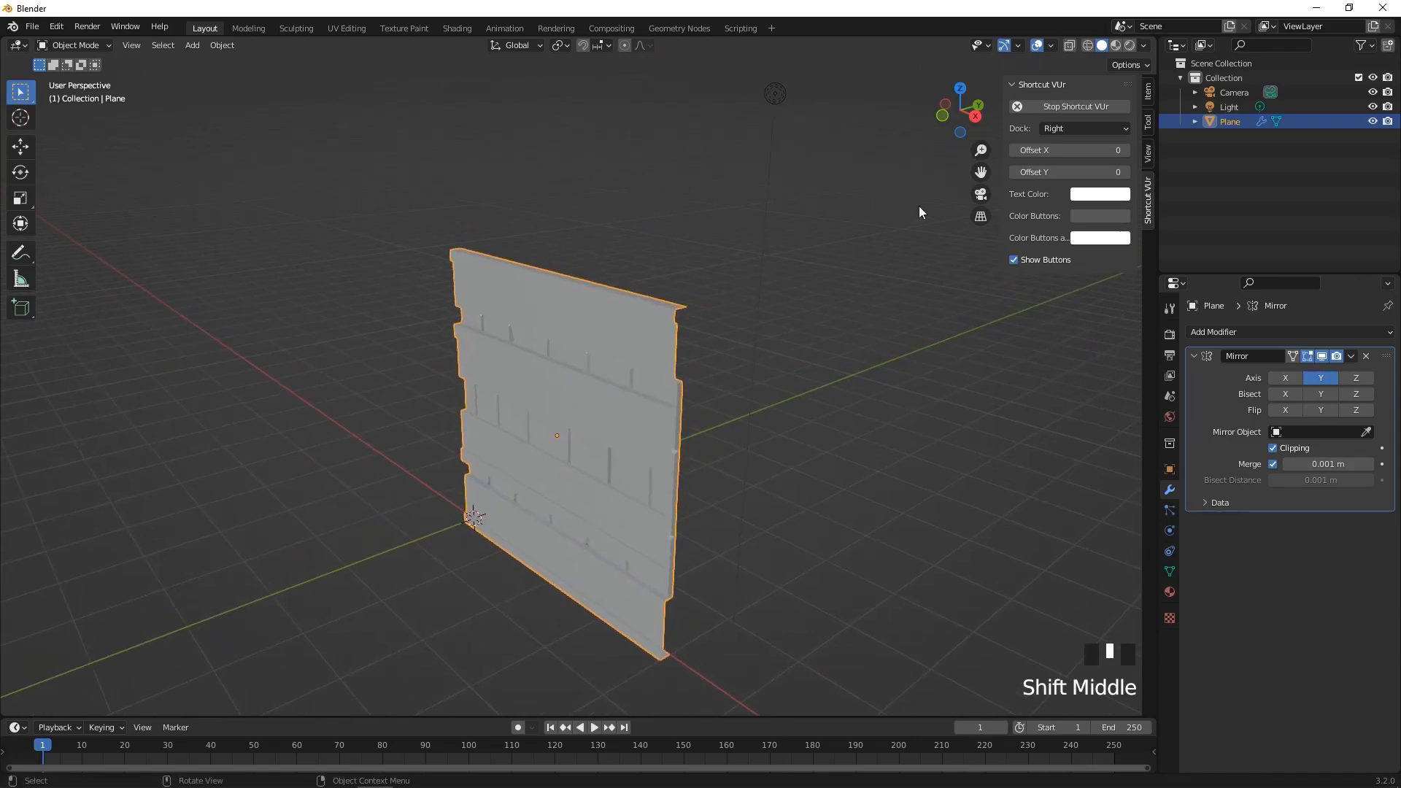
pyautogui.click(1019, 46)
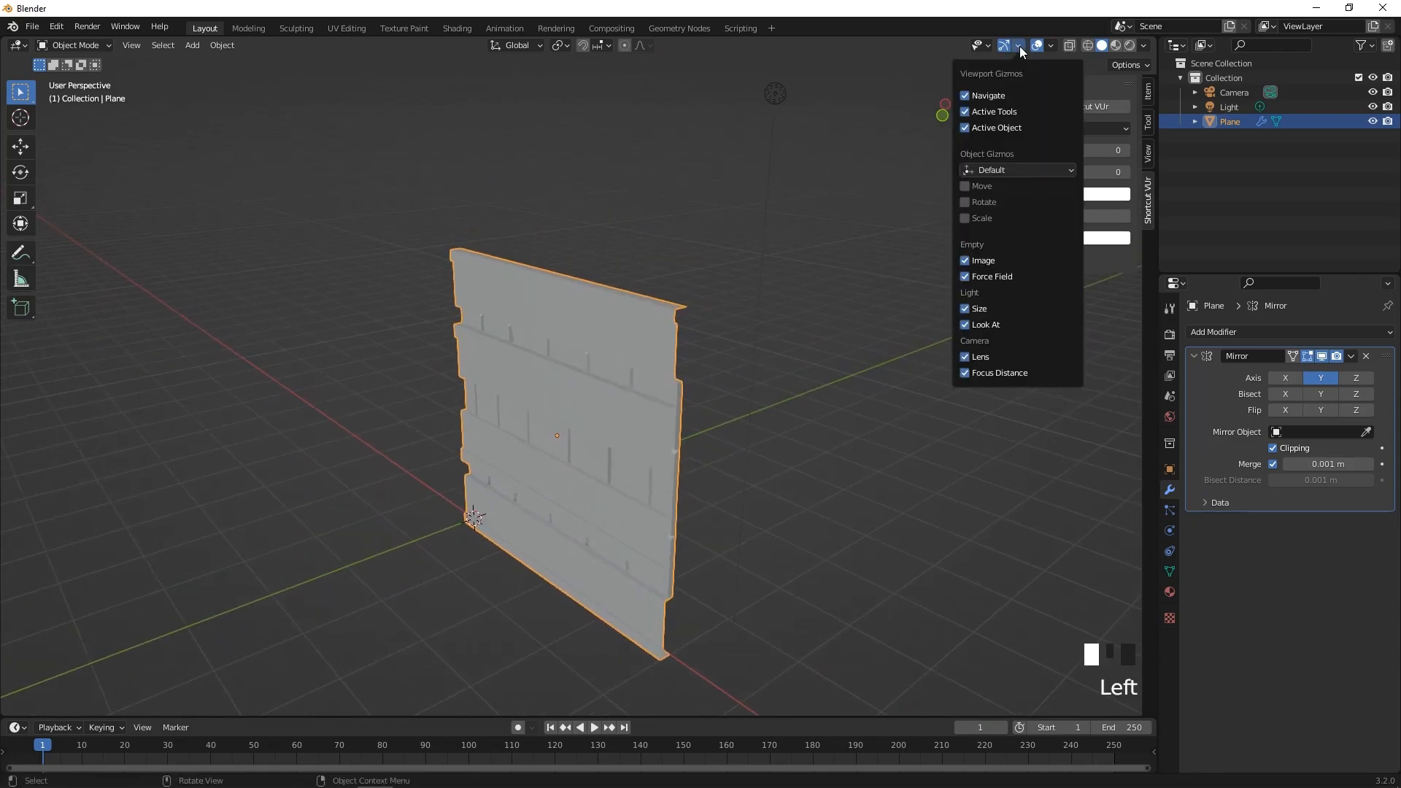
pyautogui.click(965, 187)
pyautogui.moveTo(606, 419); pyautogui.dragTo(636, 414)
pyautogui.rightClick(636, 414)
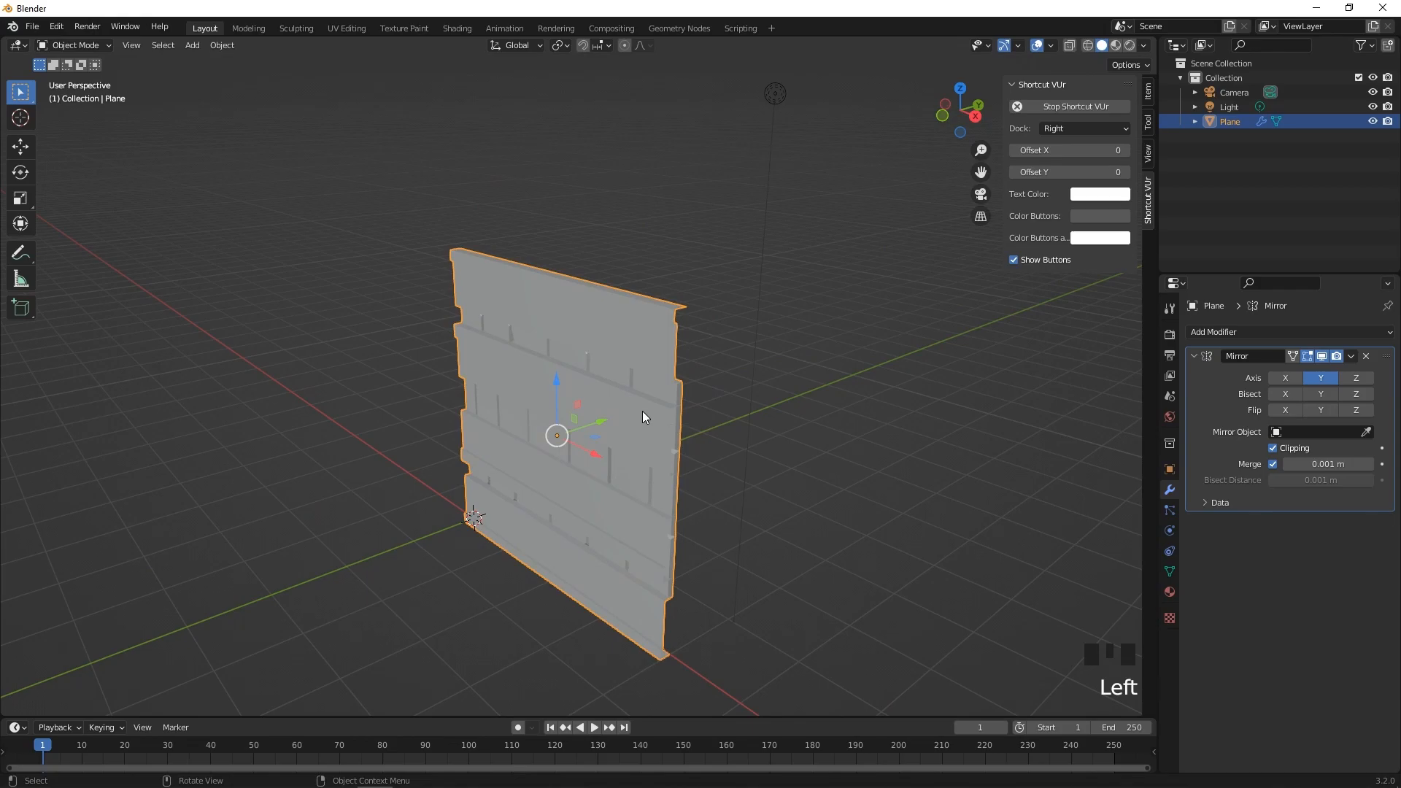
pyautogui.click(541, 47)
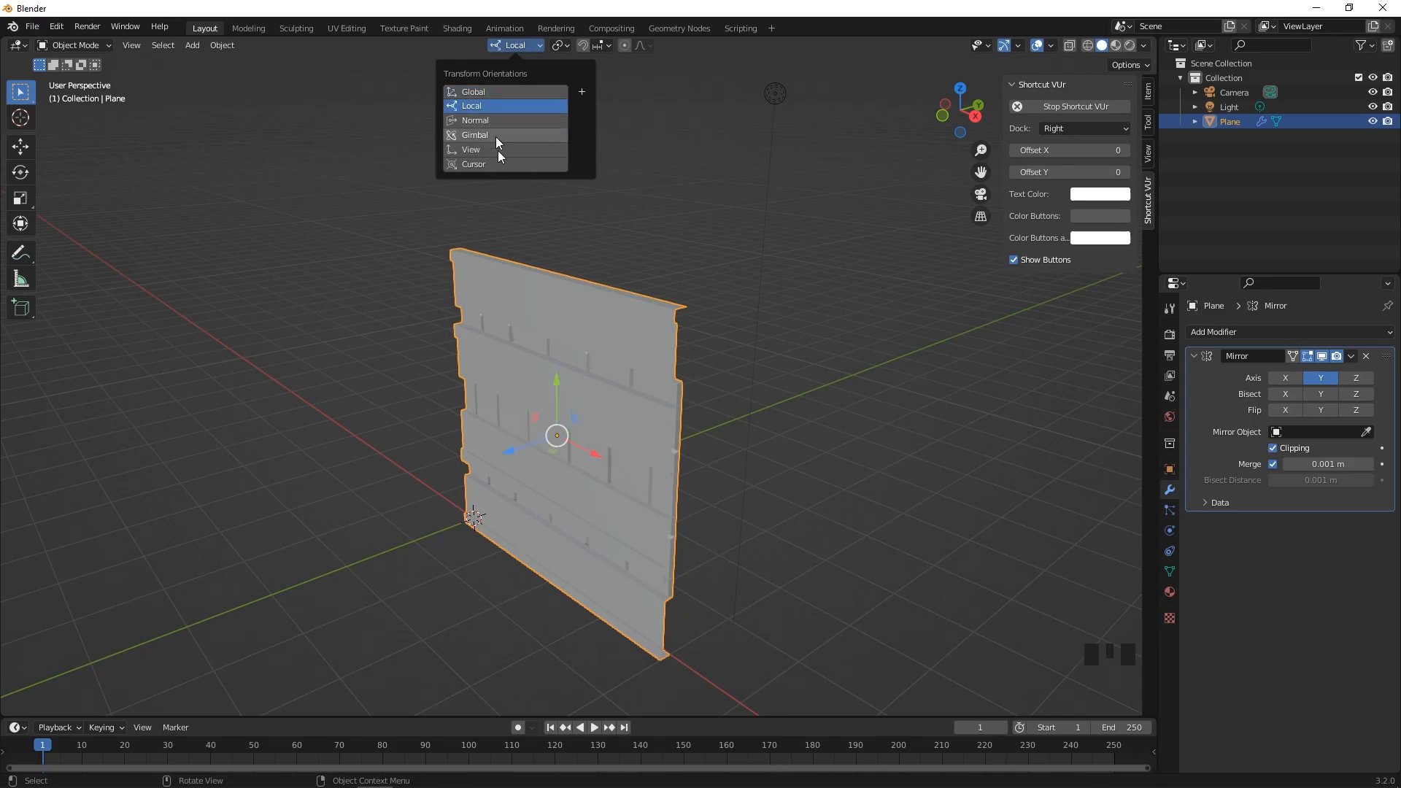
pyautogui.click(489, 106)
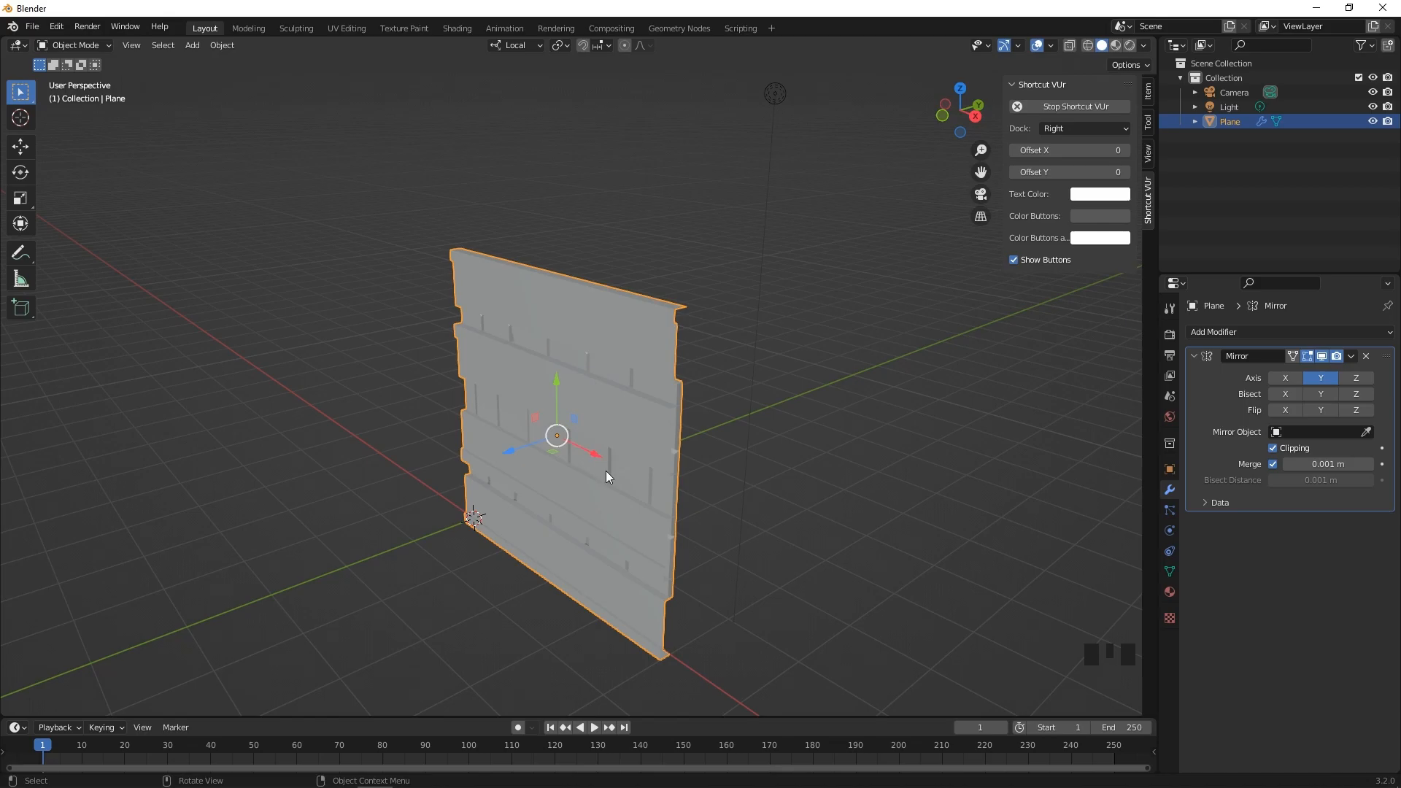
# Step: Show the wall's transform values and apply its rotation so that the mirror works along the wall's thickness
pyautogui.moveTo(949, 456); pyautogui.dragTo(983, 447, button='middle')
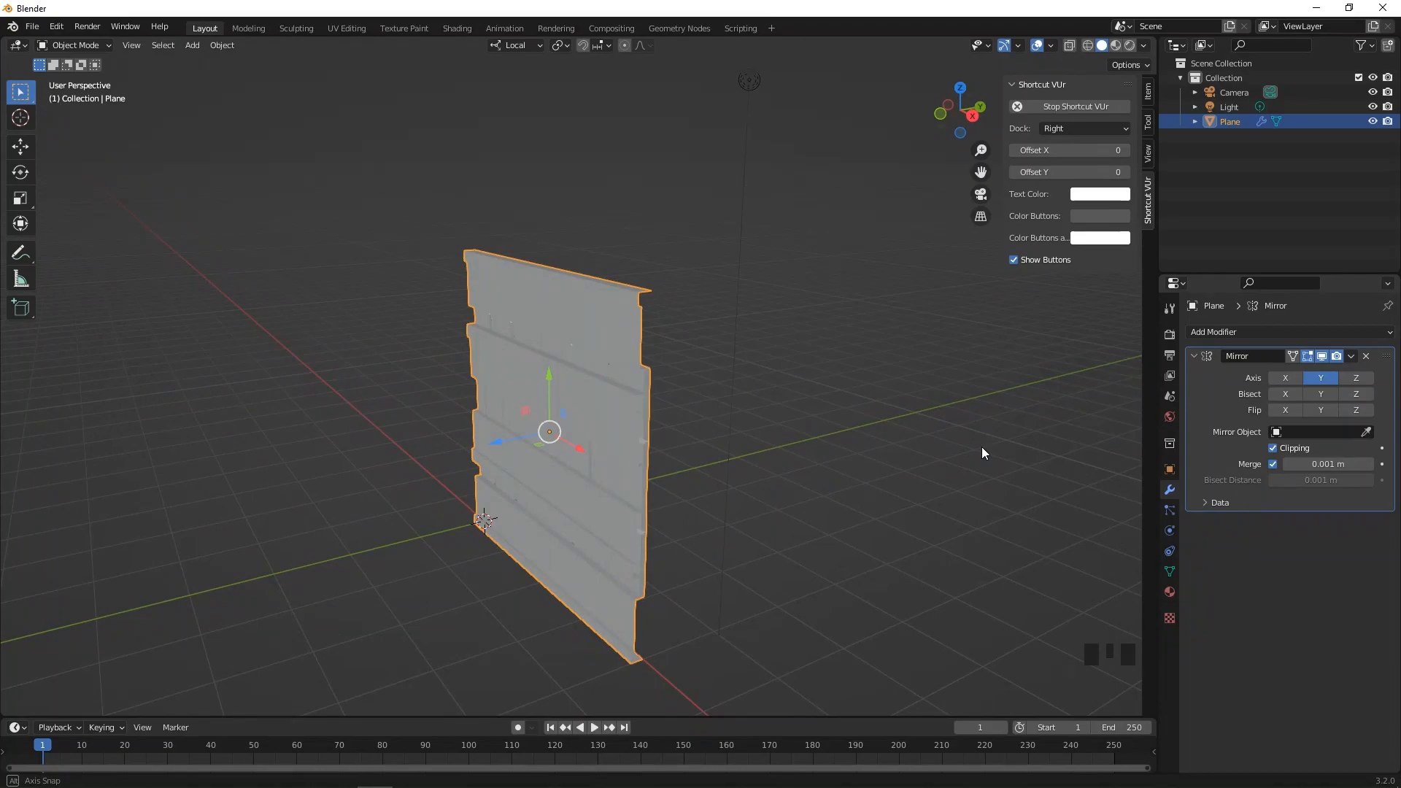
pyautogui.click(1146, 99)
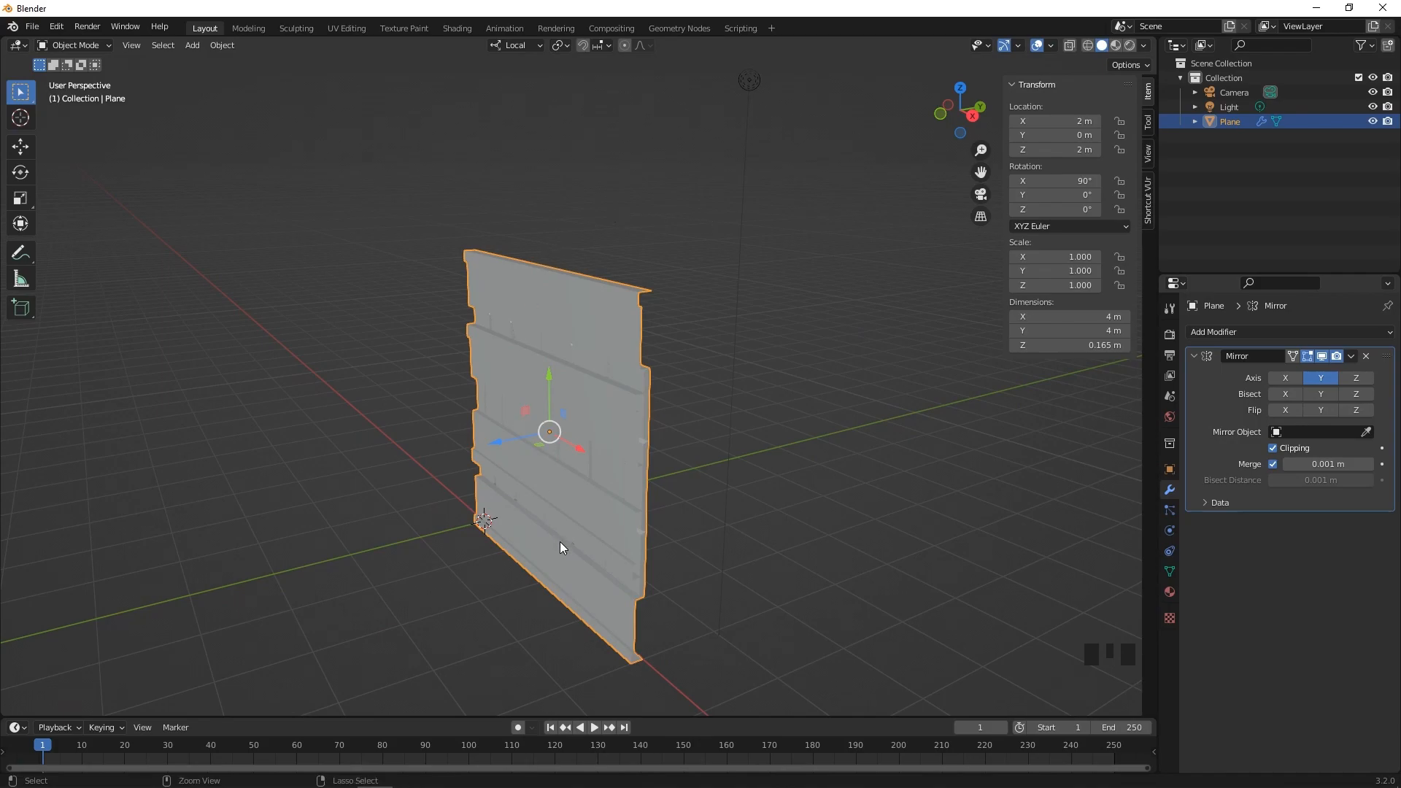
pyautogui.hotkey('ctrl', 'a')
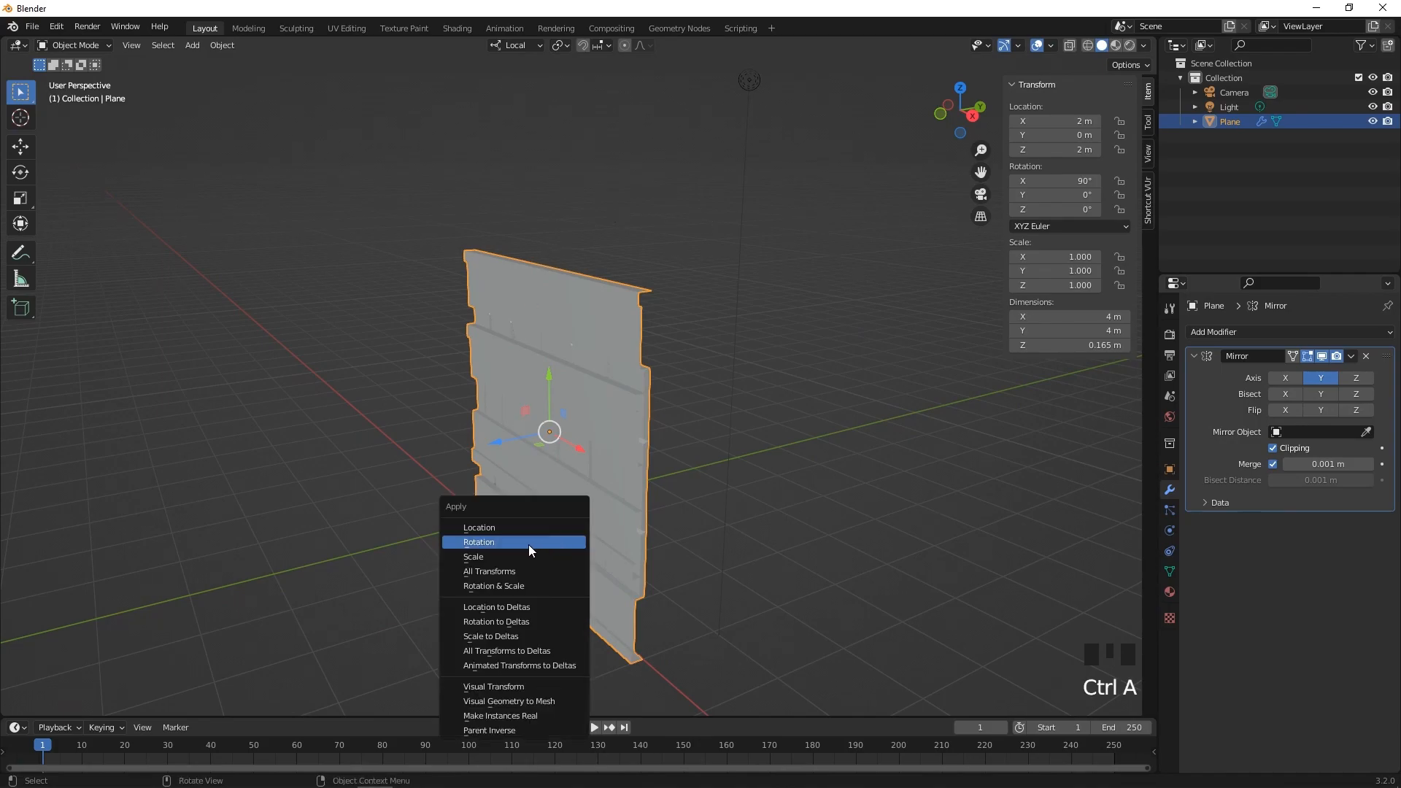
pyautogui.click(528, 545)
pyautogui.moveTo(677, 508); pyautogui.dragTo(657, 483, button='middle')
pyautogui.scroll(2, 632, 494)
pyautogui.scroll(-1, 655, 483)
pyautogui.scroll(-2, 656, 483)
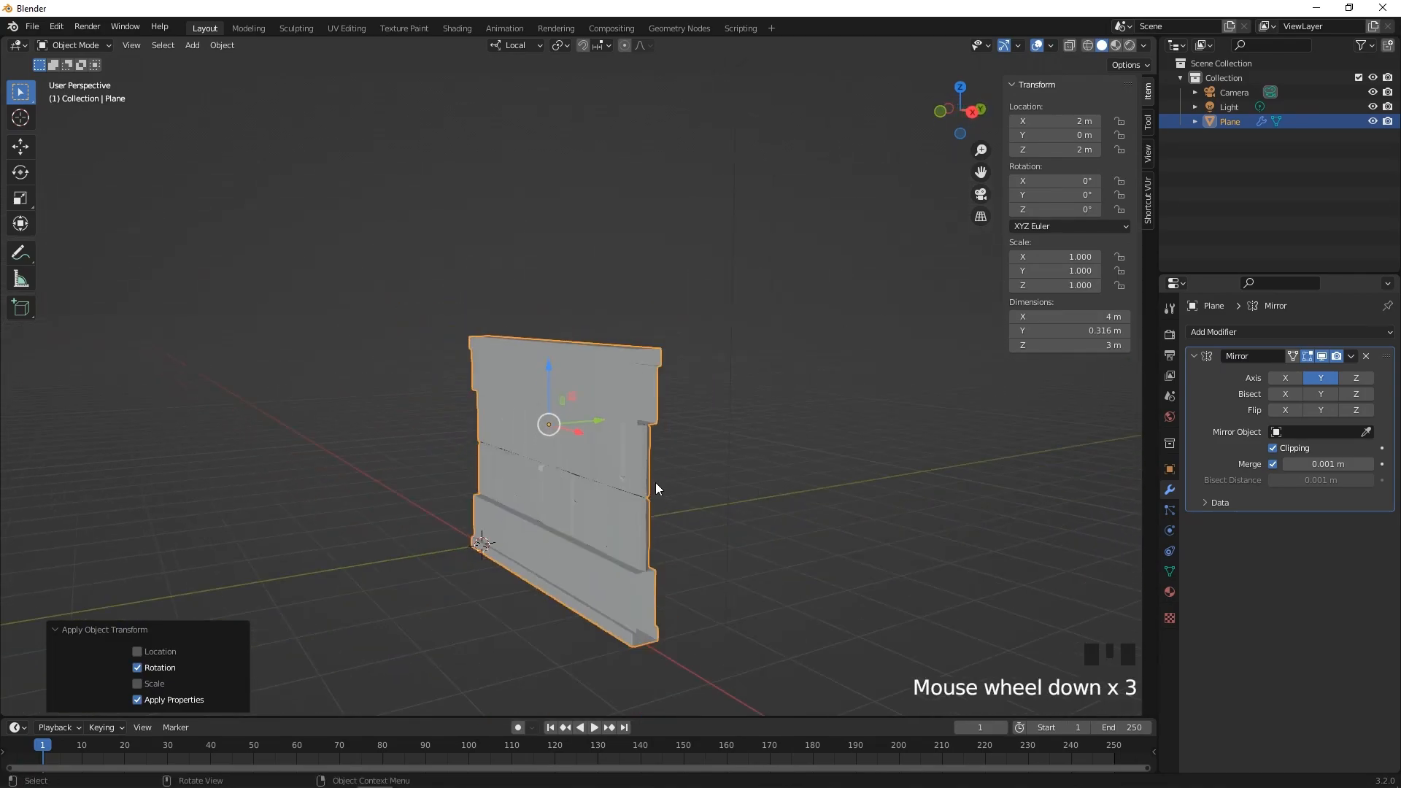
# Step: In Edit Mode, select the wall's entire geometry and move it about -0.0469 m along local Y
pyautogui.click(100, 44)
pyautogui.click(95, 78)
pyautogui.moveTo(560, 451); pyautogui.dragTo(556, 470, button='middle')
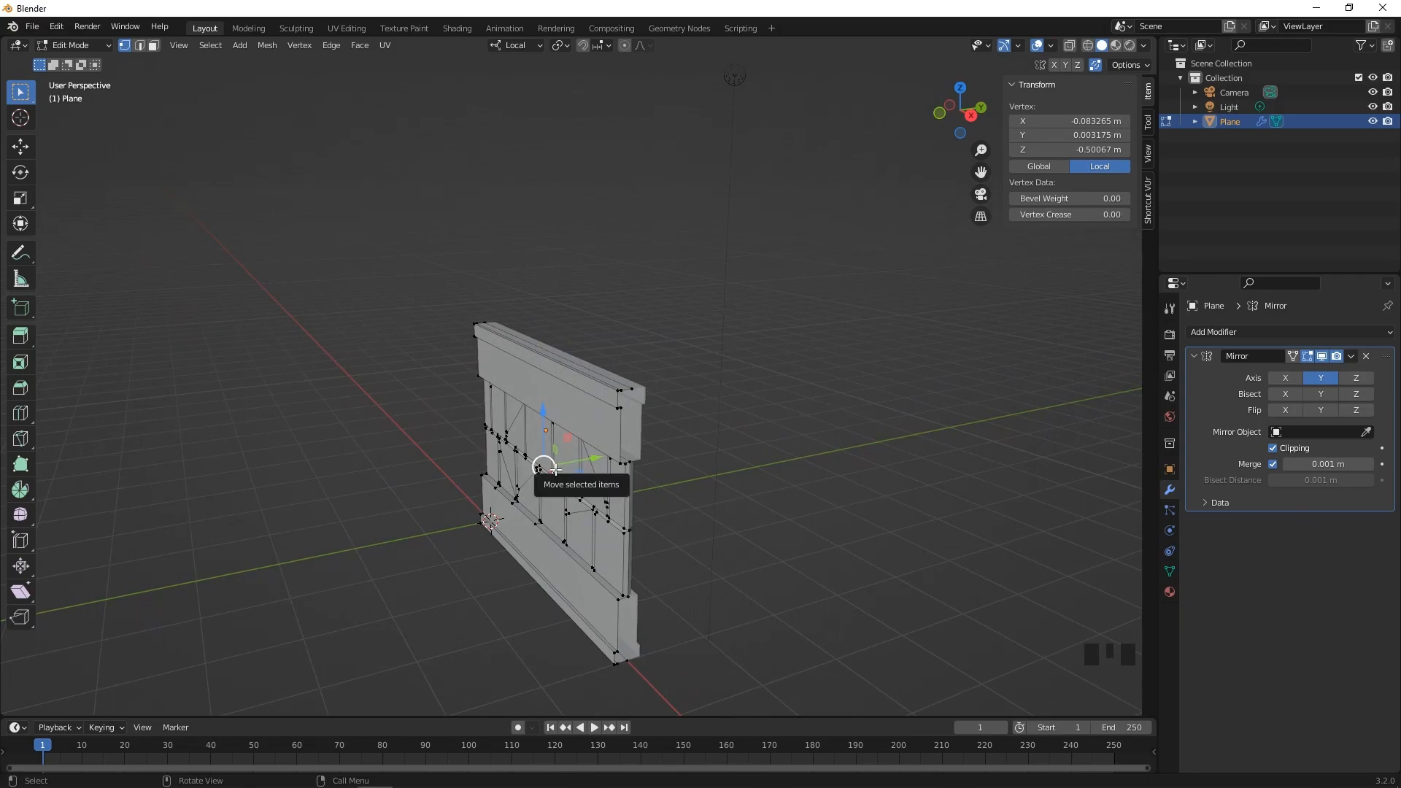
pyautogui.press('a')
pyautogui.moveTo(555, 470); pyautogui.dragTo(586, 495, button='middle')
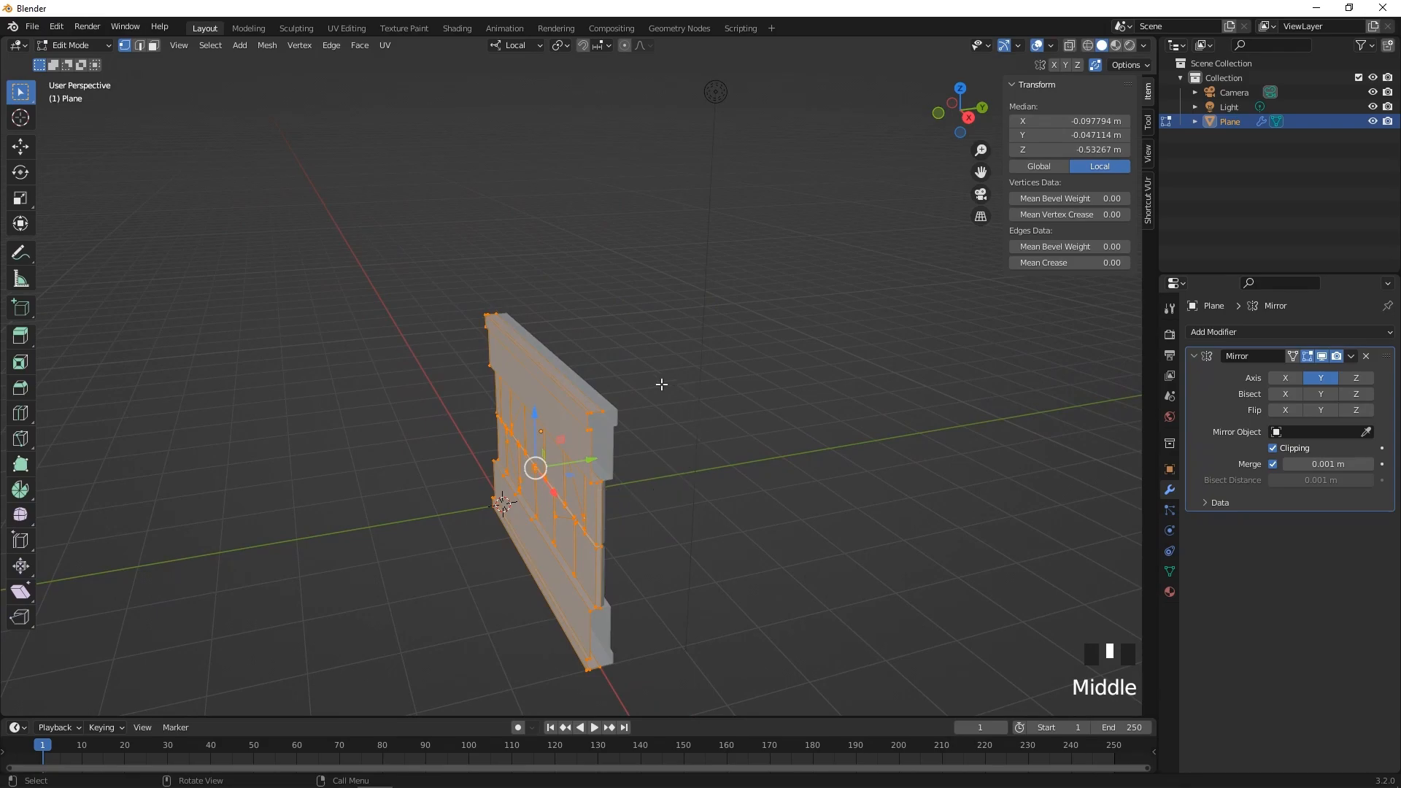
pyautogui.press('g')
pyautogui.press('y')
pyautogui.press('y')
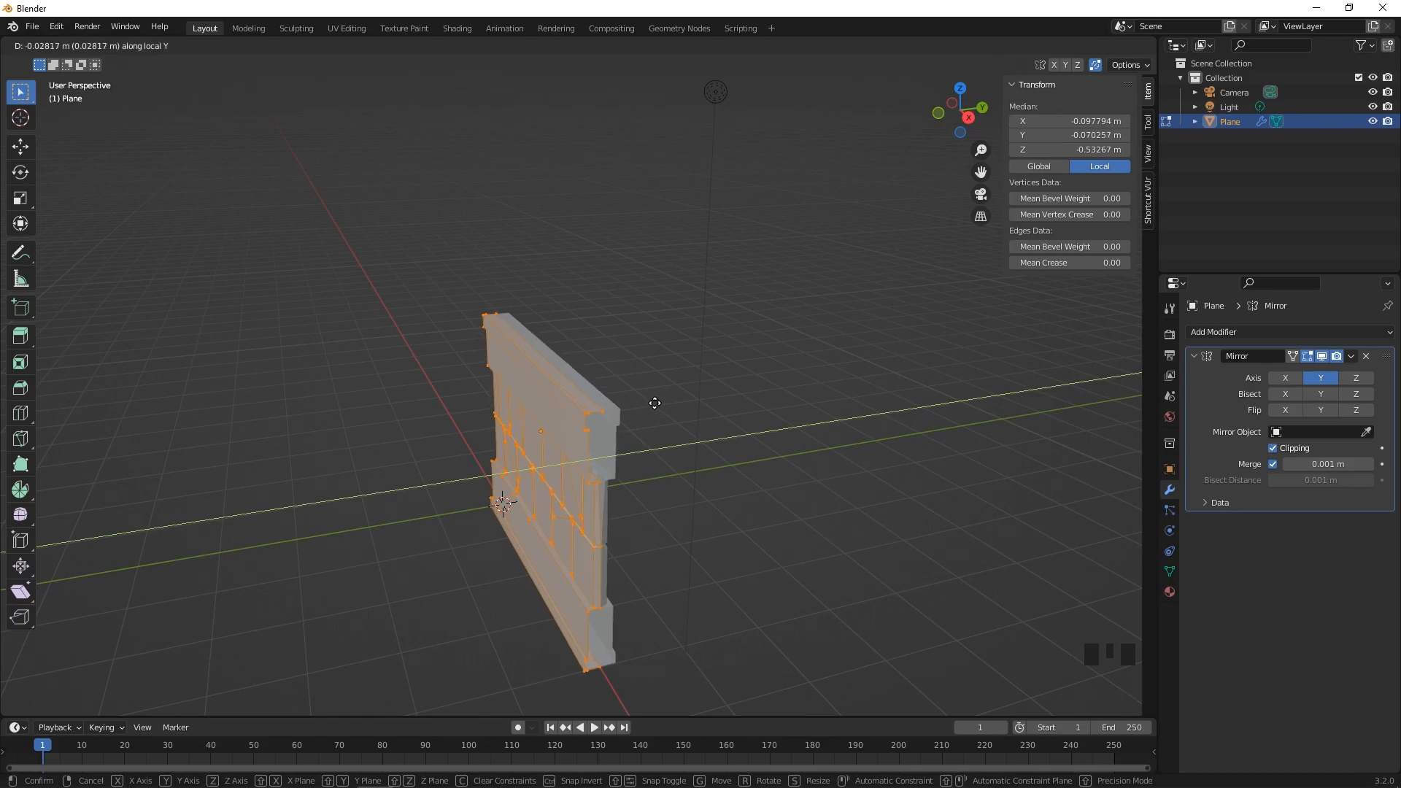
pyautogui.click(654, 403)
pyautogui.moveTo(650, 400); pyautogui.dragTo(611, 415, button='middle')
pyautogui.scroll(2, 622, 434)
pyautogui.scroll(2, 622, 435)
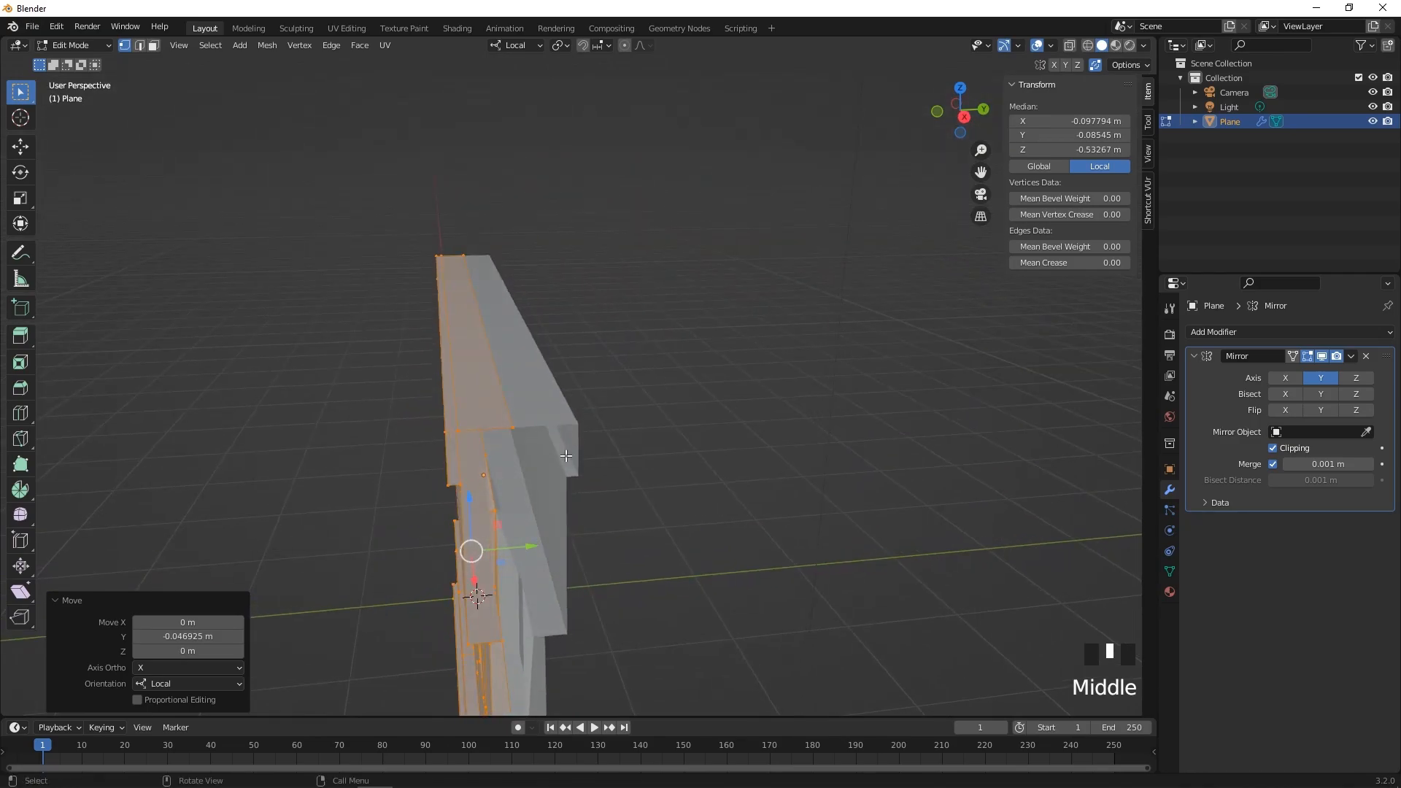
pyautogui.press('g')
pyautogui.press('y')
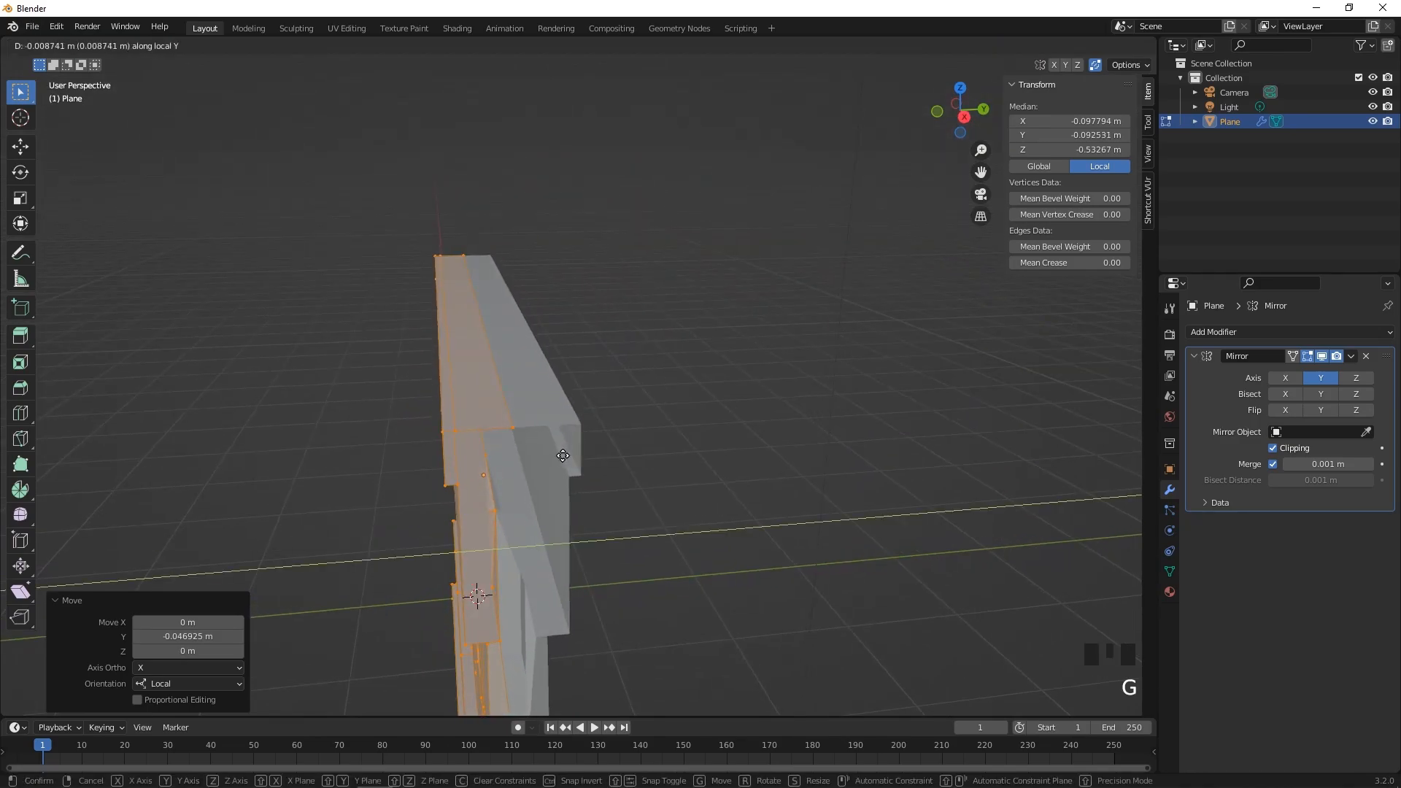
pyautogui.rightClick(562, 458)
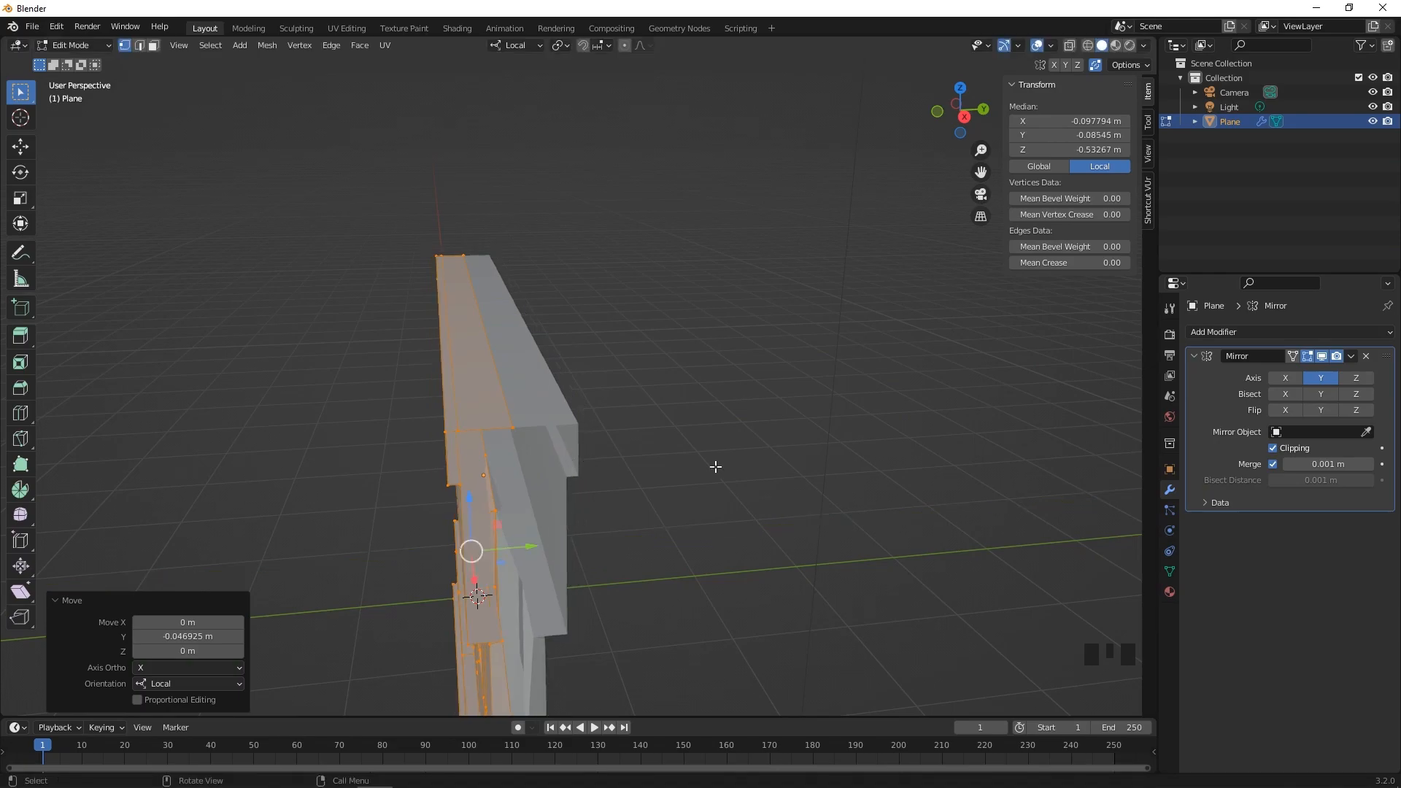
# Step: Disable the Mirror modifier's Clipping and move the whole selected wall geometry about -0.0262 m along local Y
pyautogui.click(1272, 448)
pyautogui.press('g')
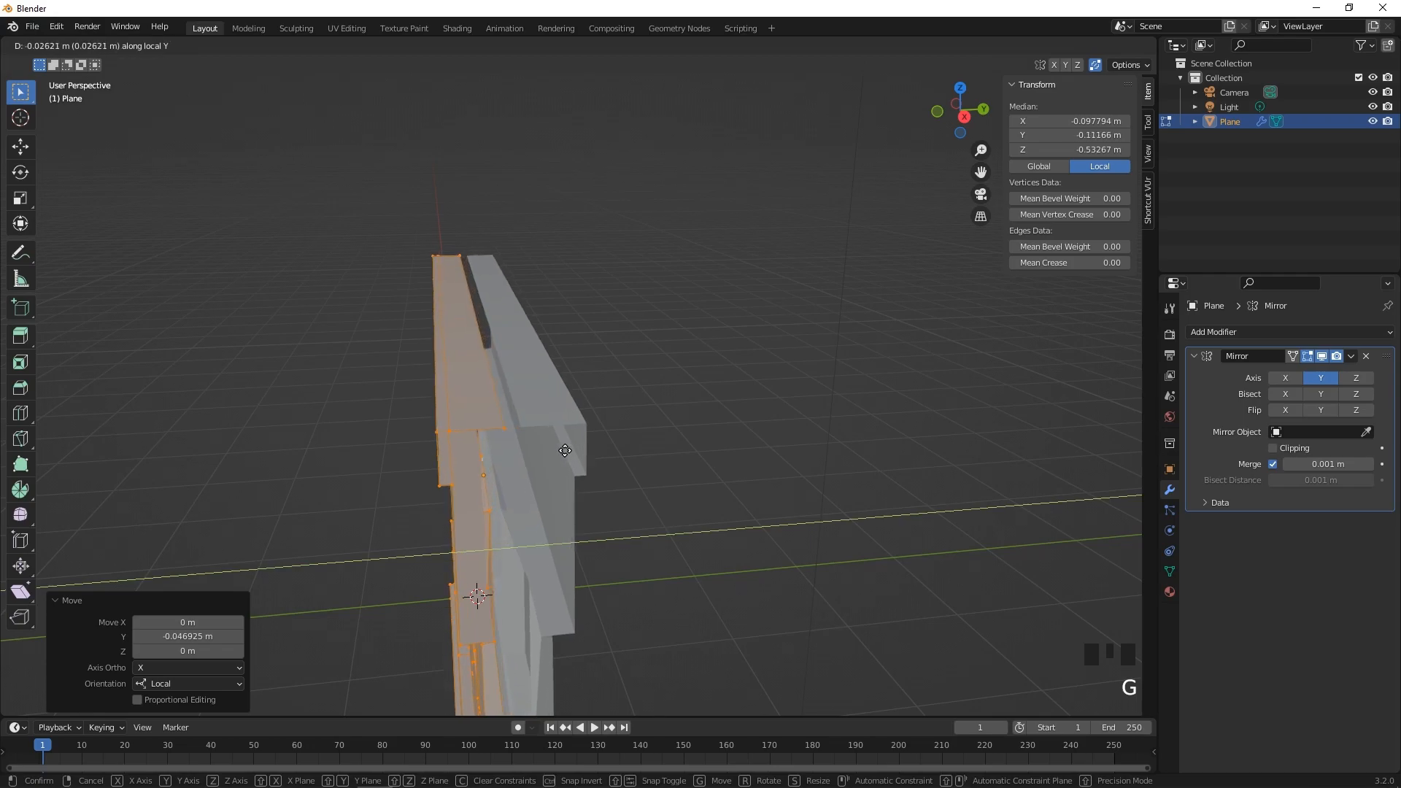
pyautogui.click(567, 451)
# Step: Inspect the gap between the mirrored wall halves and set the transform orientation to Global
pyautogui.moveTo(567, 451); pyautogui.dragTo(608, 460, button='middle')
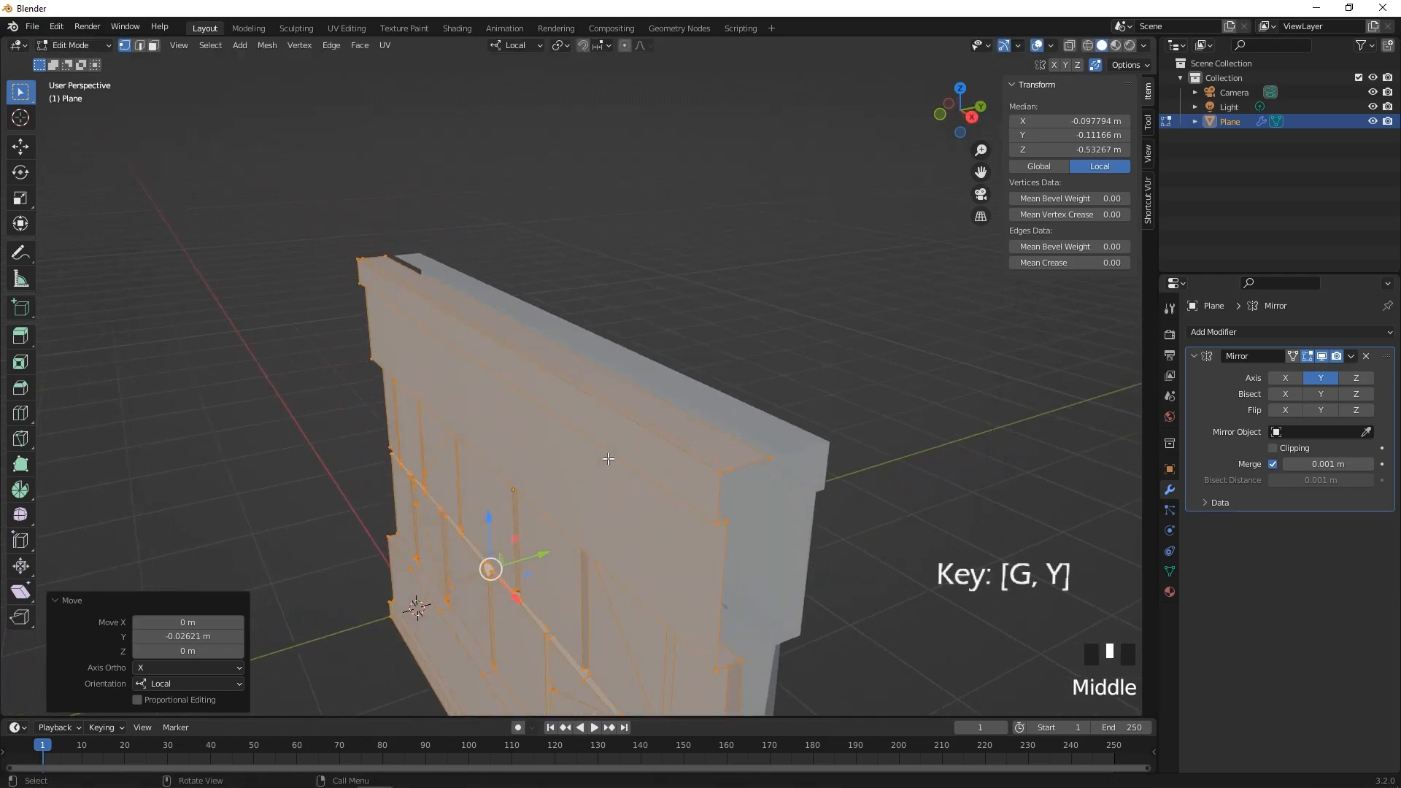
pyautogui.scroll(-1, 608, 459)
pyautogui.scroll(-1, 701, 501)
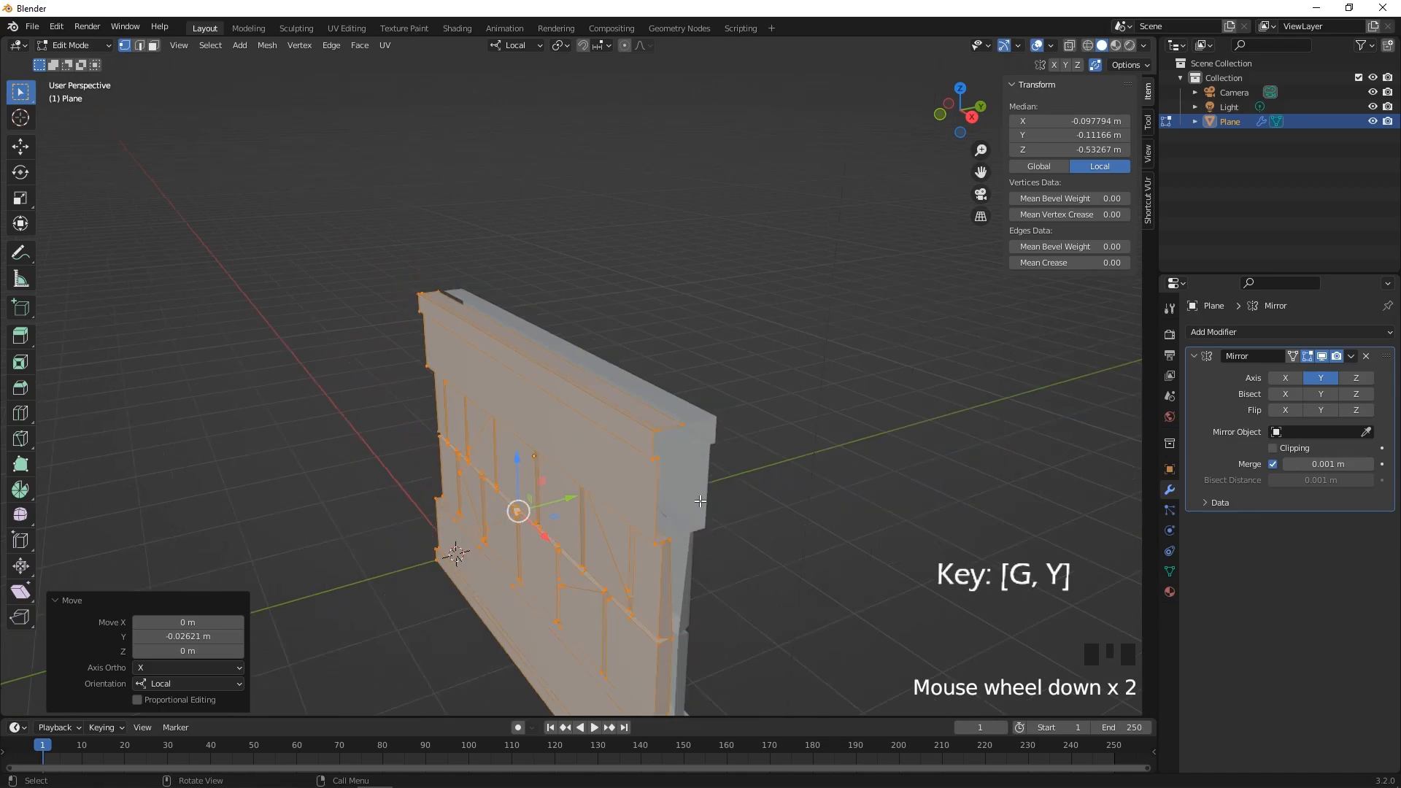
pyautogui.moveTo(715, 501); pyautogui.dragTo(712, 457, button='middle')
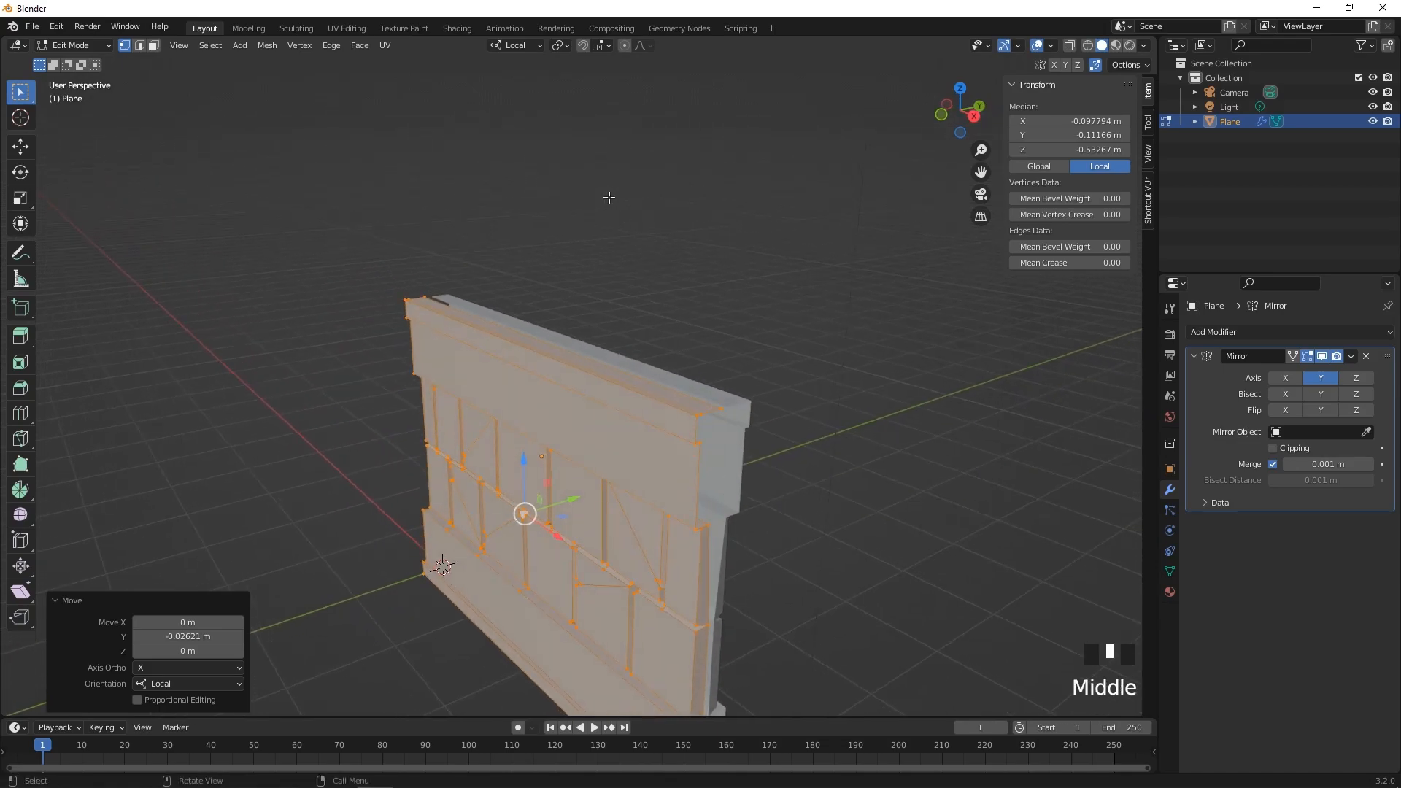
pyautogui.click(540, 47)
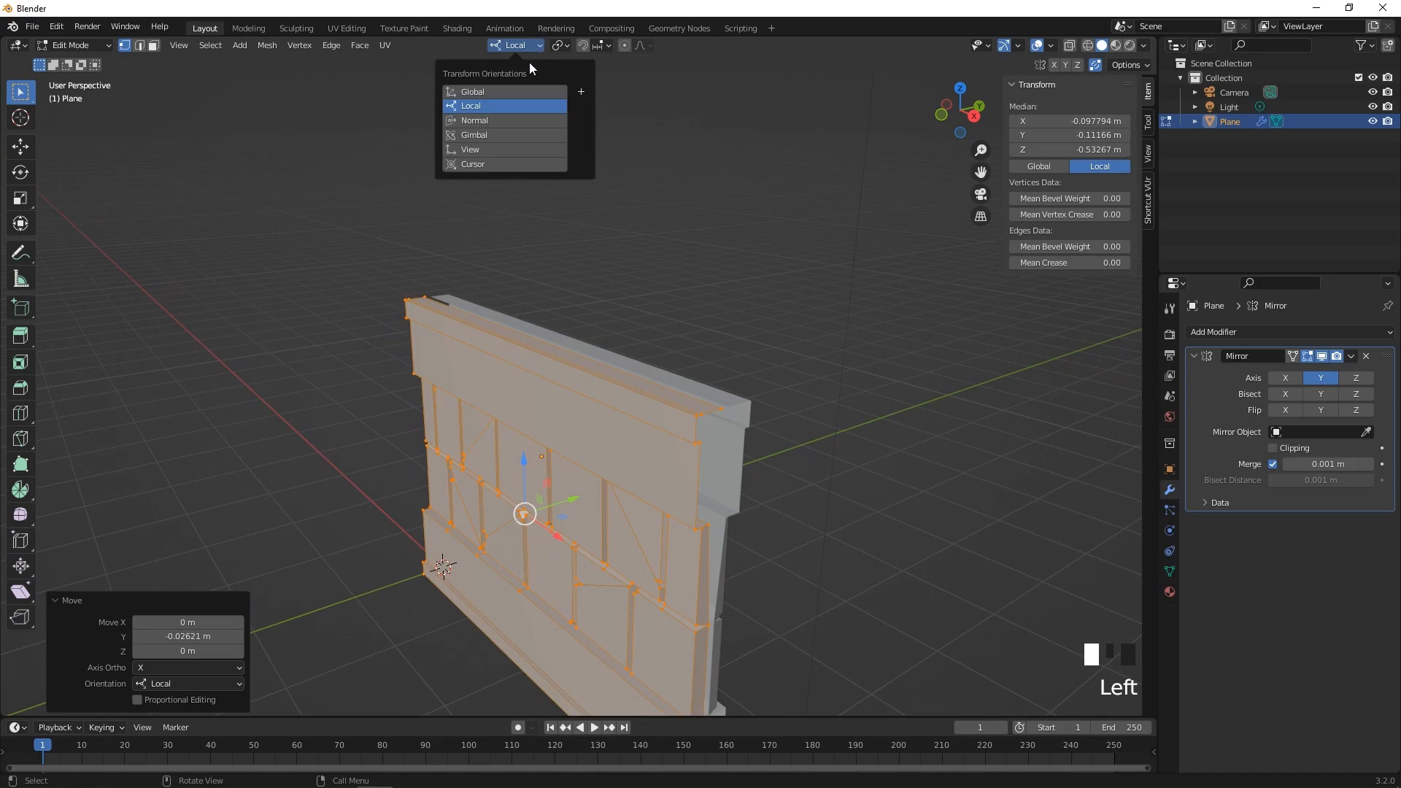
pyautogui.click(480, 91)
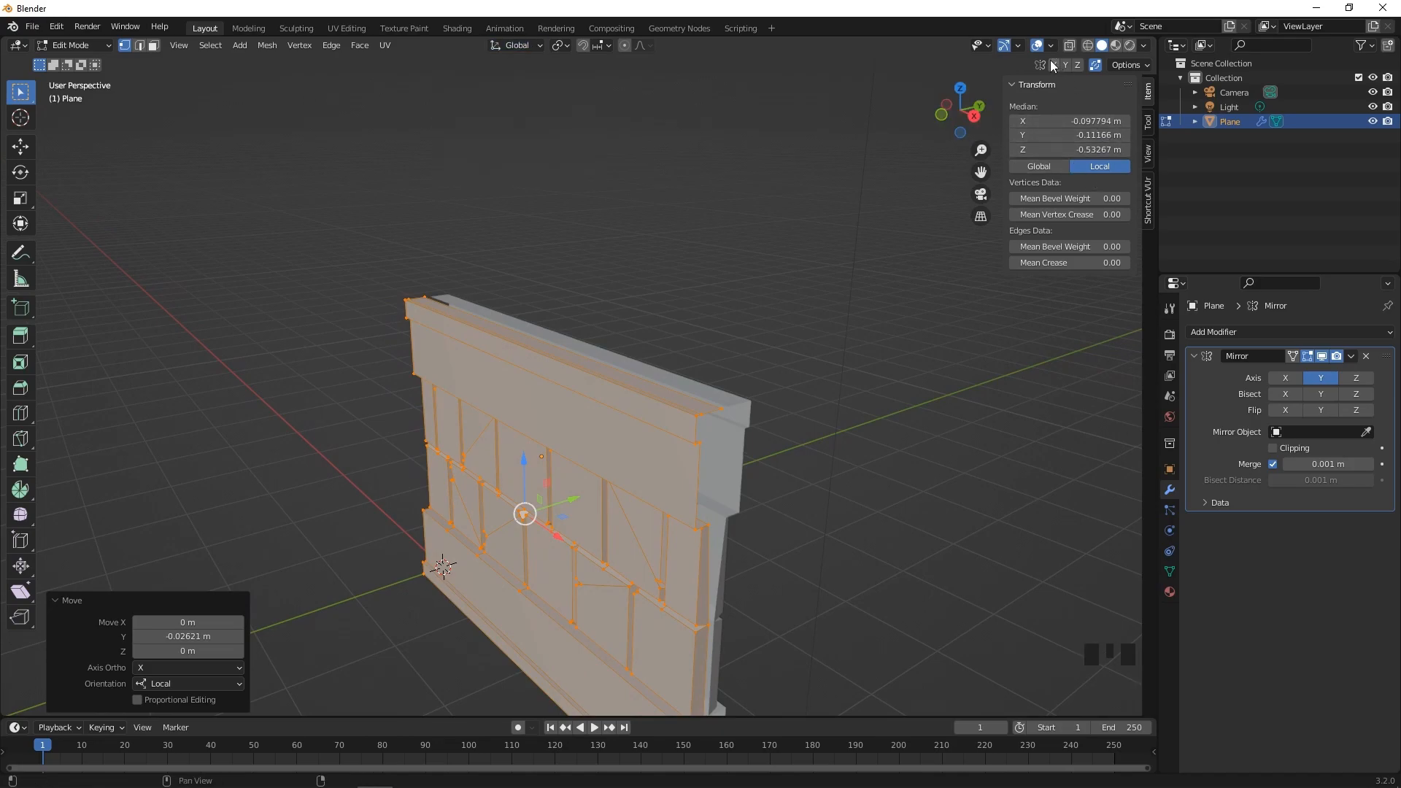
# Step: Hide the viewport's Move gizmo and switch to edge selection with nothing on the wall selected
pyautogui.click(1018, 46)
pyautogui.click(965, 186)
pyautogui.scroll(-2, 839, 394)
pyautogui.moveTo(835, 406)
pyautogui.keyDown('ctrl'); pyautogui.mouseDown(button='middle')
pyautogui.moveTo(839, 392)
pyautogui.moveTo(838, 404)
pyautogui.mouseUp(button='middle'); pyautogui.keyUp('ctrl')
pyautogui.keyDown('shift'); pyautogui.moveTo(832, 457); pyautogui.dragTo(786, 419, button='middle'); pyautogui.keyUp('shift')
pyautogui.click(767, 410)
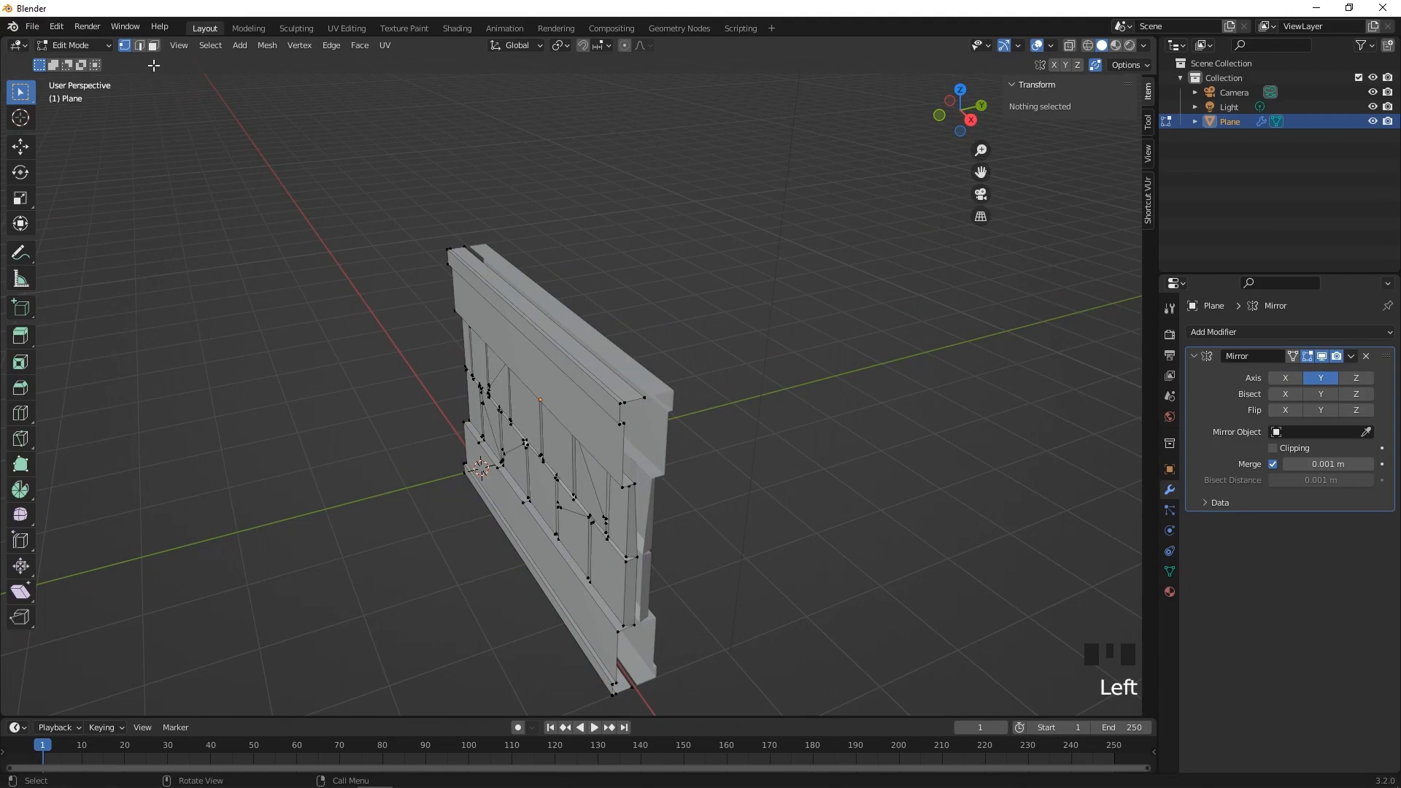
pyautogui.click(138, 45)
# Step: Examine the gap between the mirrored wall halves from the end in Object Mode and return to Edit Mode
pyautogui.moveTo(582, 375); pyautogui.dragTo(538, 343, button='middle')
pyautogui.press('Tab')
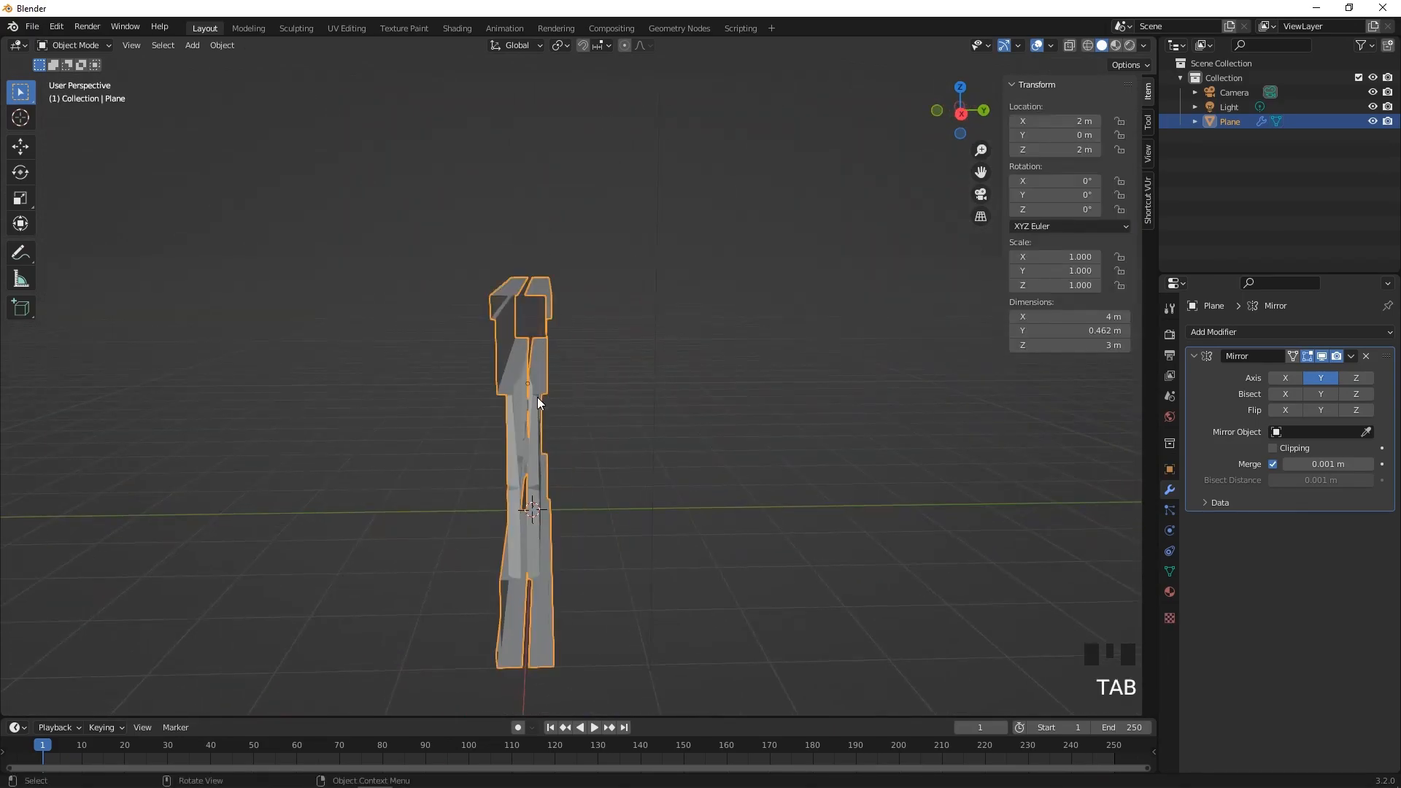
pyautogui.moveTo(537, 397); pyautogui.dragTo(616, 393, button='middle')
pyautogui.click(756, 480)
pyautogui.moveTo(756, 480); pyautogui.dragTo(701, 531, button='middle')
pyautogui.press('Tab')
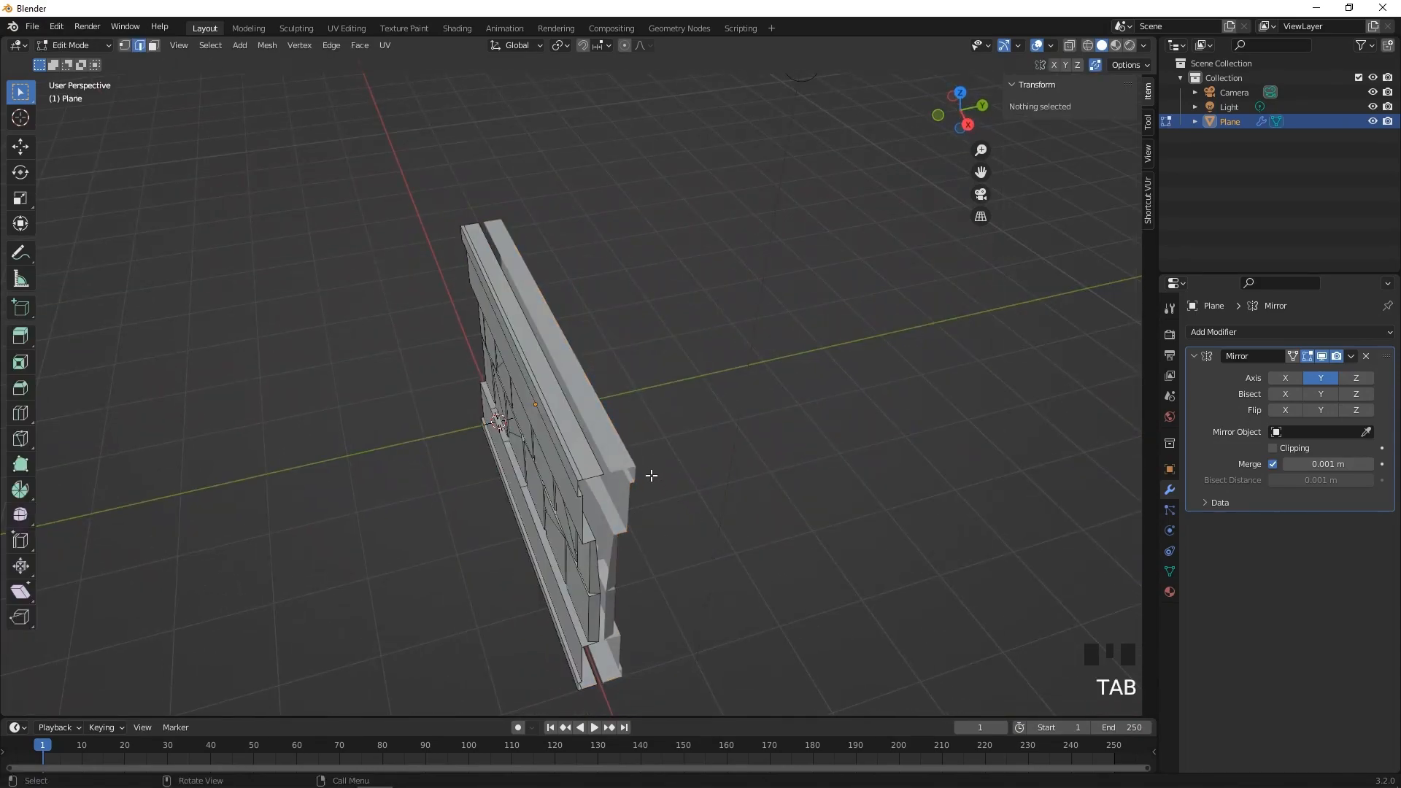
# Step: Enable the Mirror modifier's Clipping and move the wall's inner top edge about 0.085 m along global Y onto the mirror plane
pyautogui.click(591, 449)
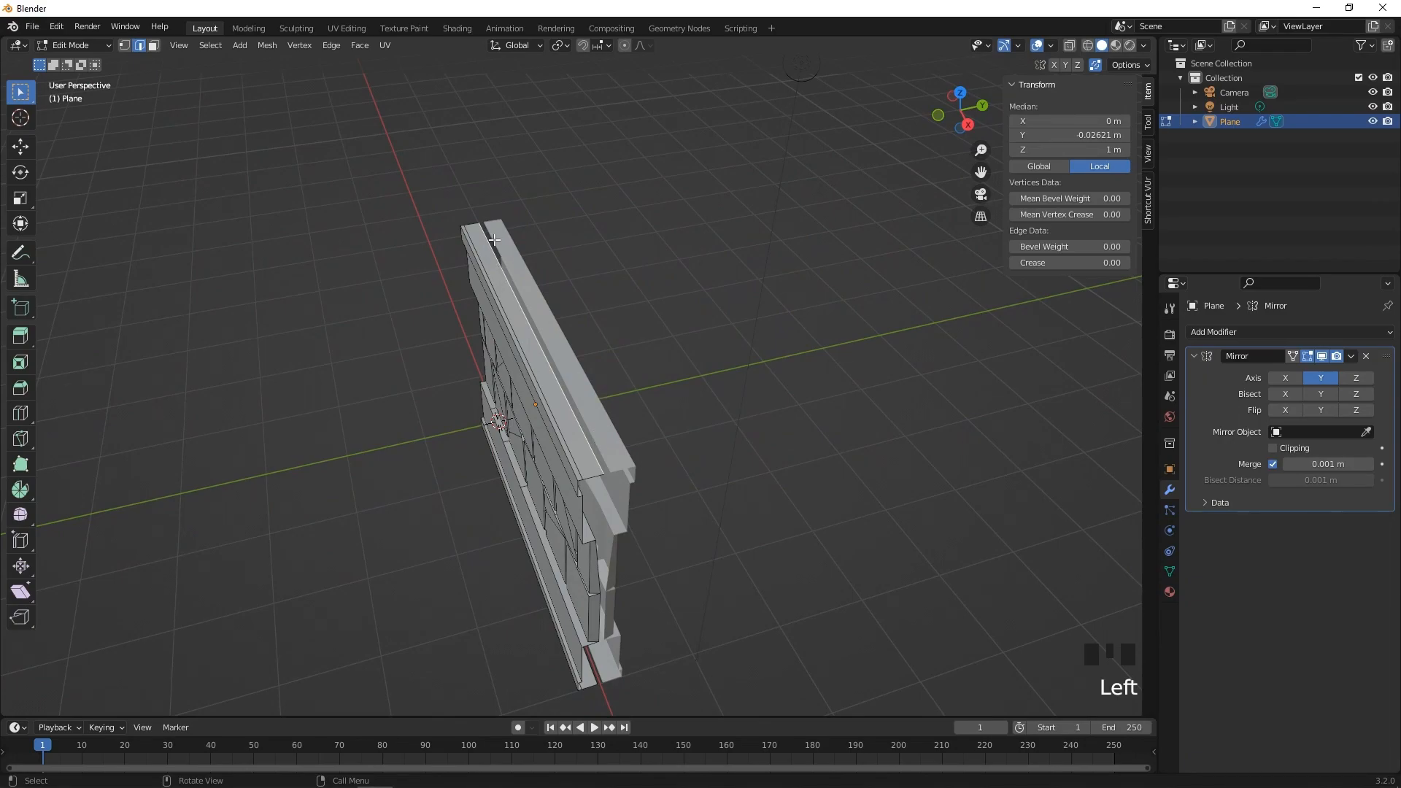
pyautogui.click(1274, 447)
pyautogui.scroll(2, 513, 434)
pyautogui.press('g')
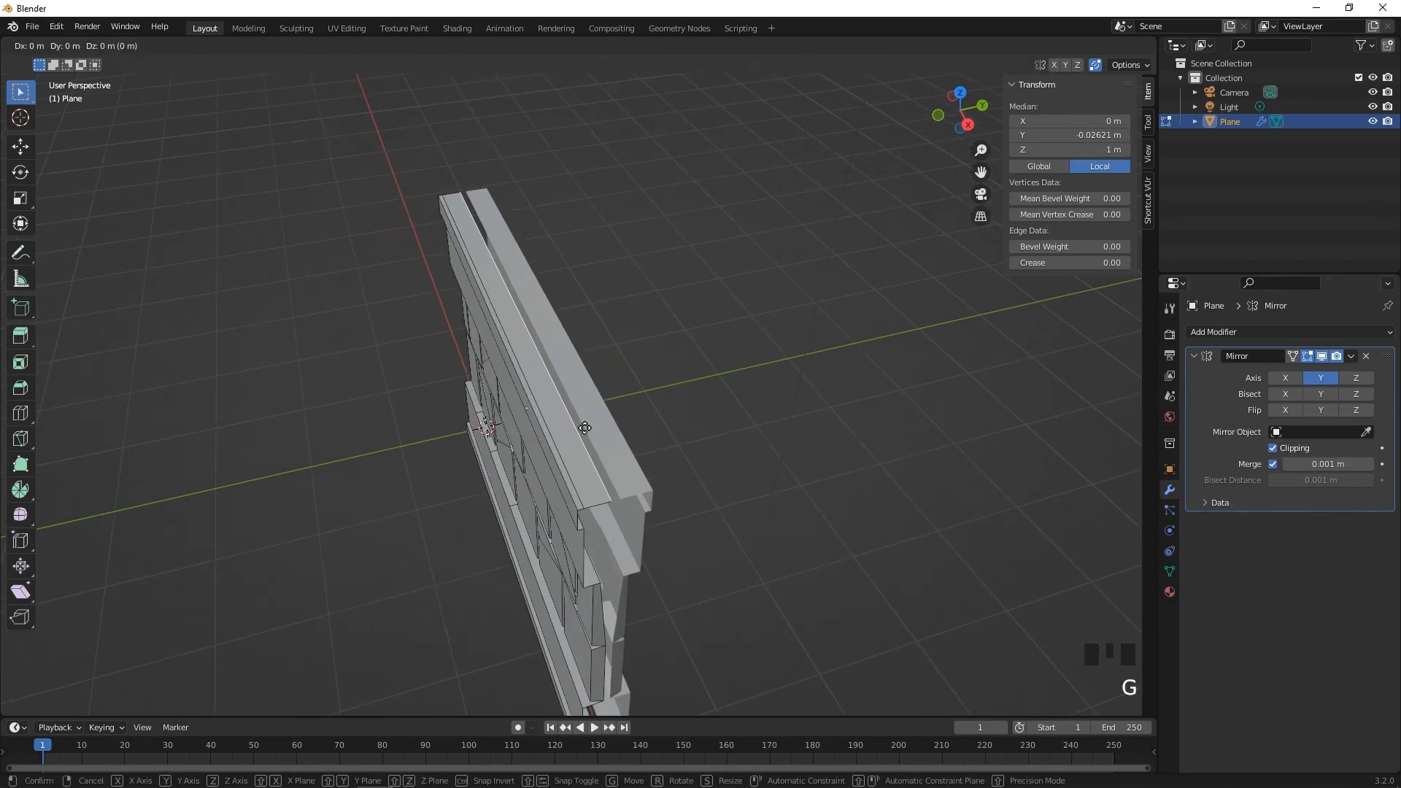
pyautogui.press('y')
pyautogui.click(596, 425)
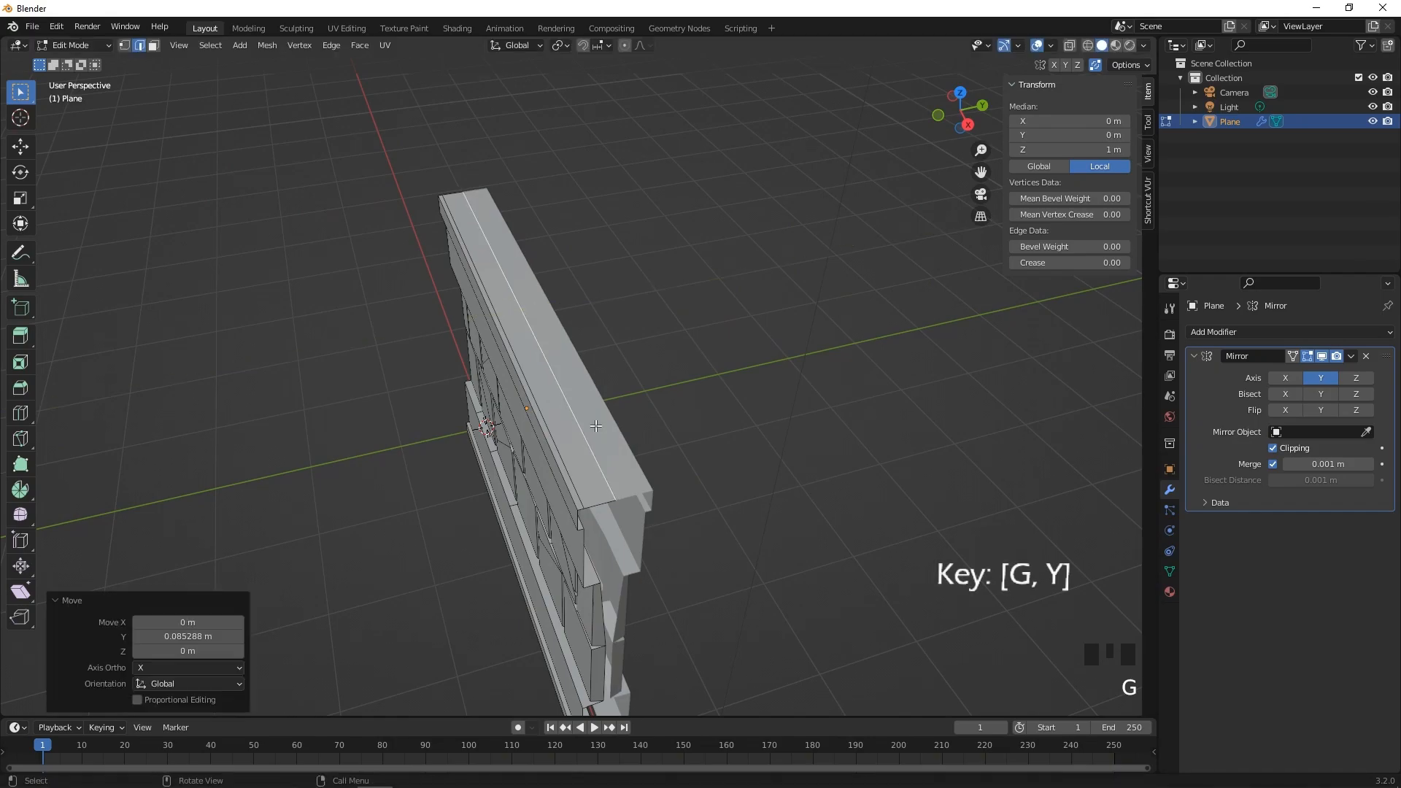
# Step: Delete the two long faces on the underside of the wall's base
pyautogui.moveTo(652, 497); pyautogui.dragTo(635, 325, button='middle')
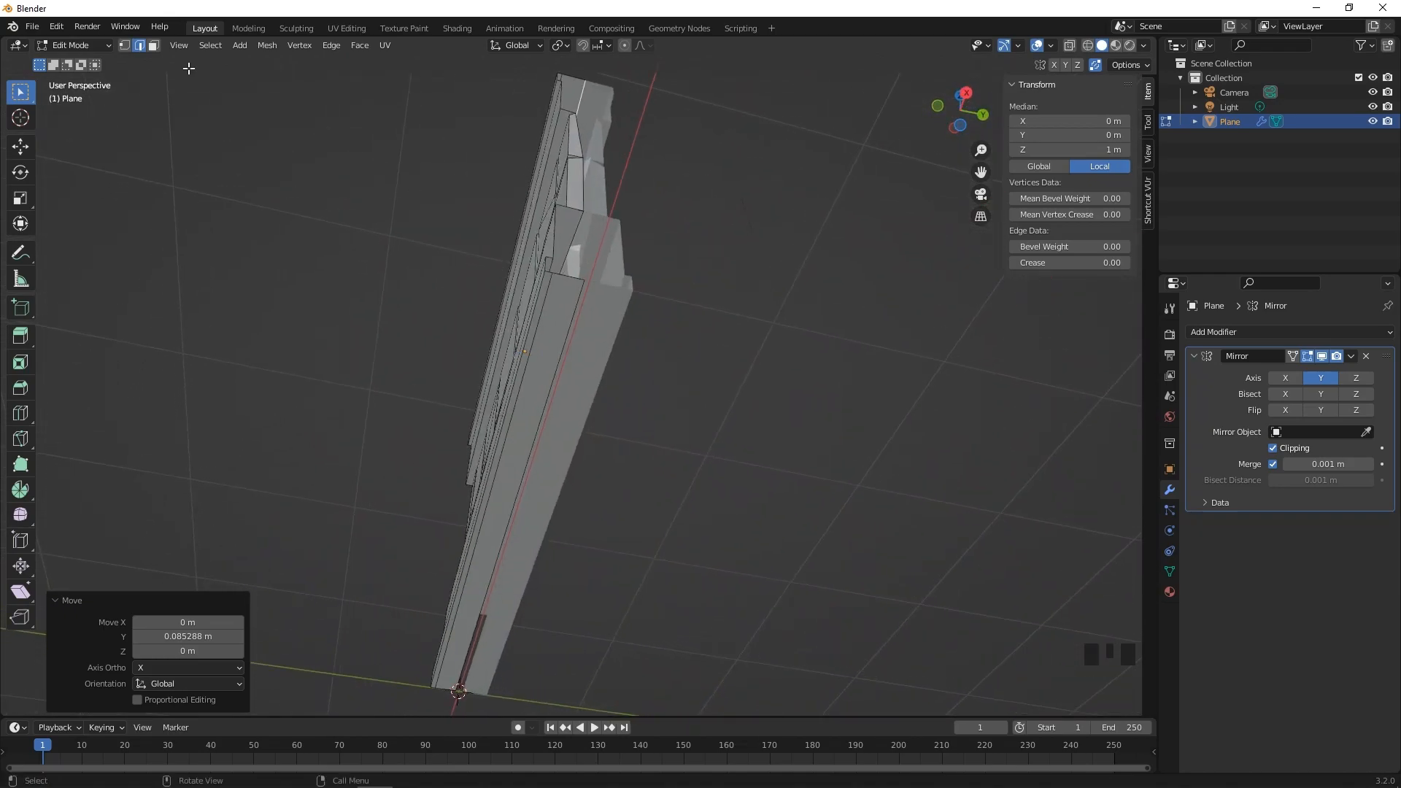
pyautogui.click(153, 46)
pyautogui.click(562, 303)
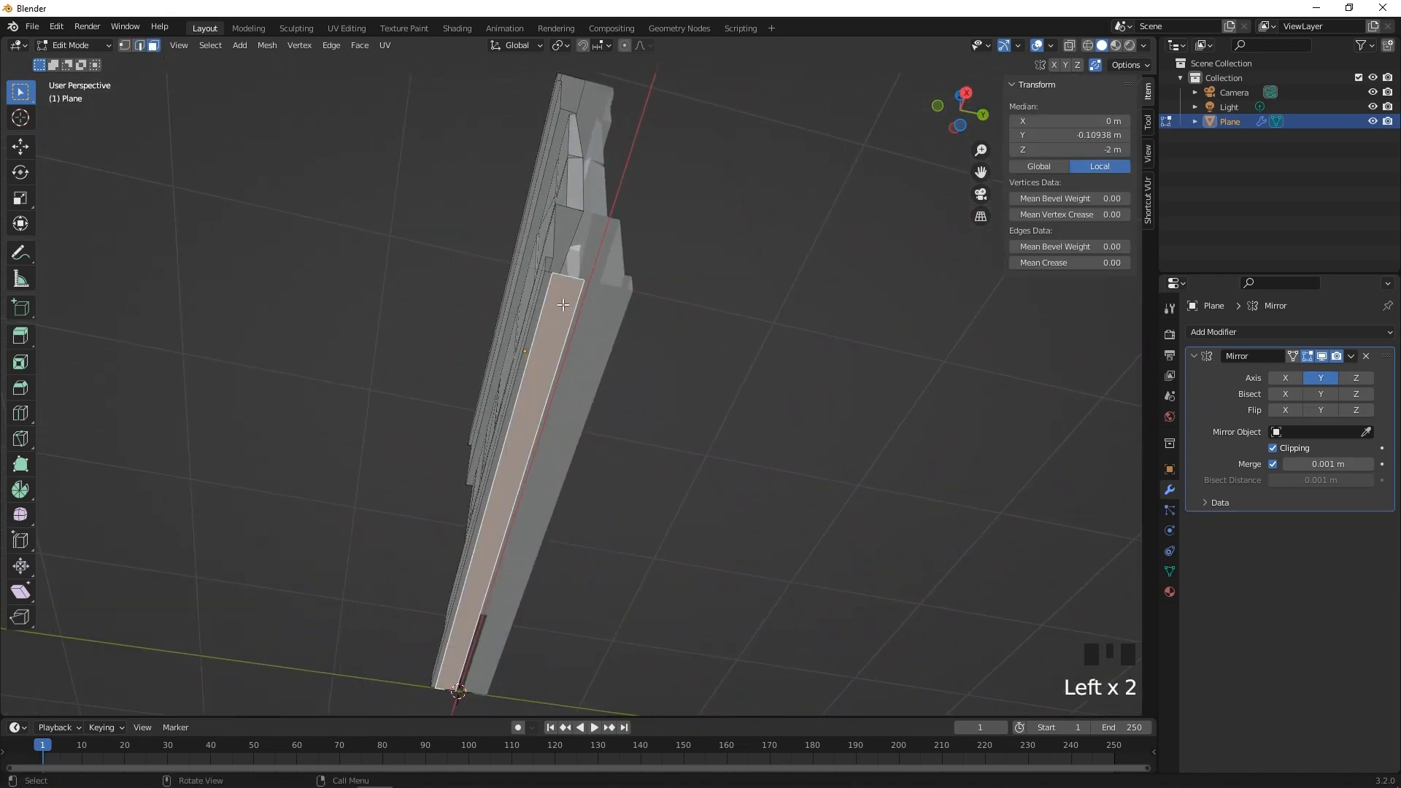
pyautogui.keyDown('ctrl'); pyautogui.click(542, 291); pyautogui.keyUp('ctrl')
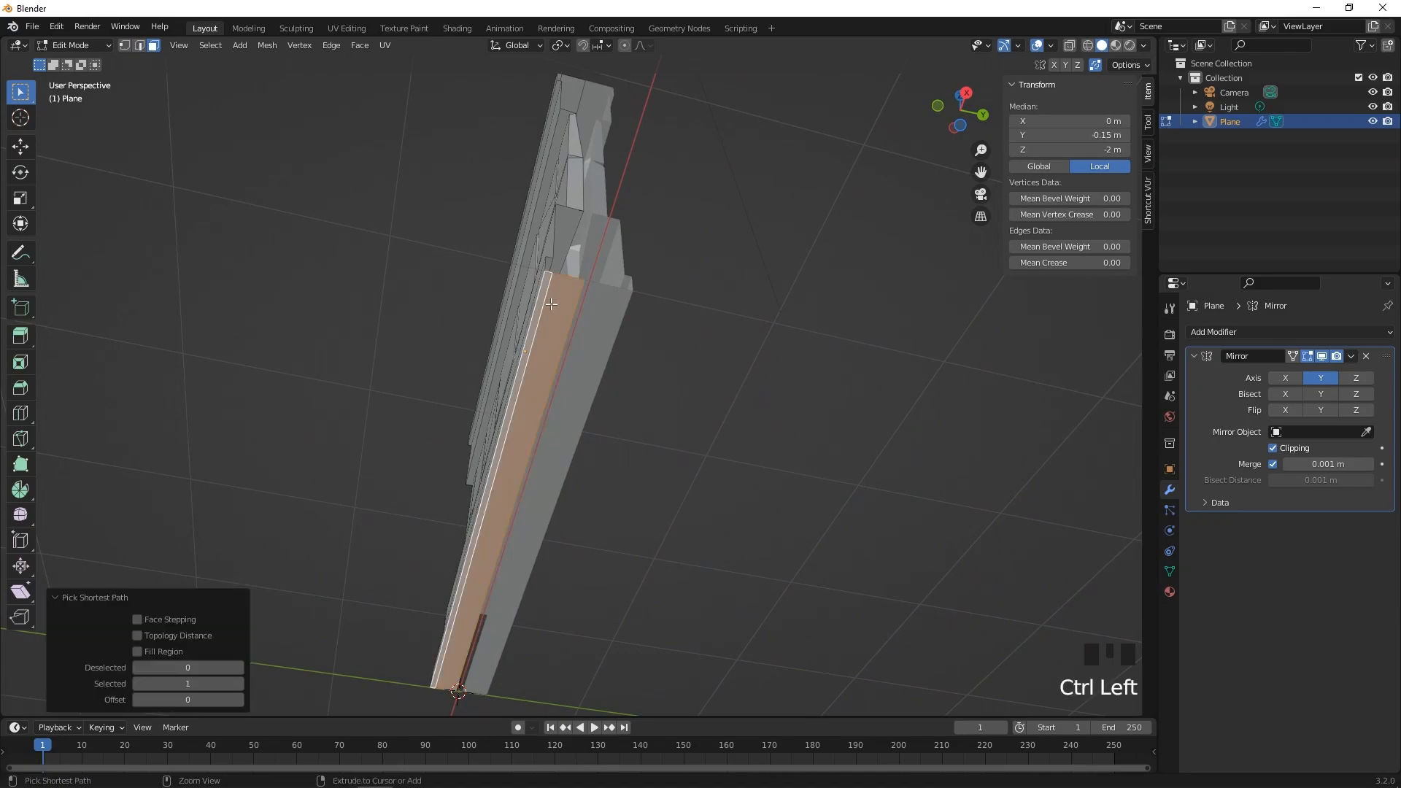
pyautogui.press('x')
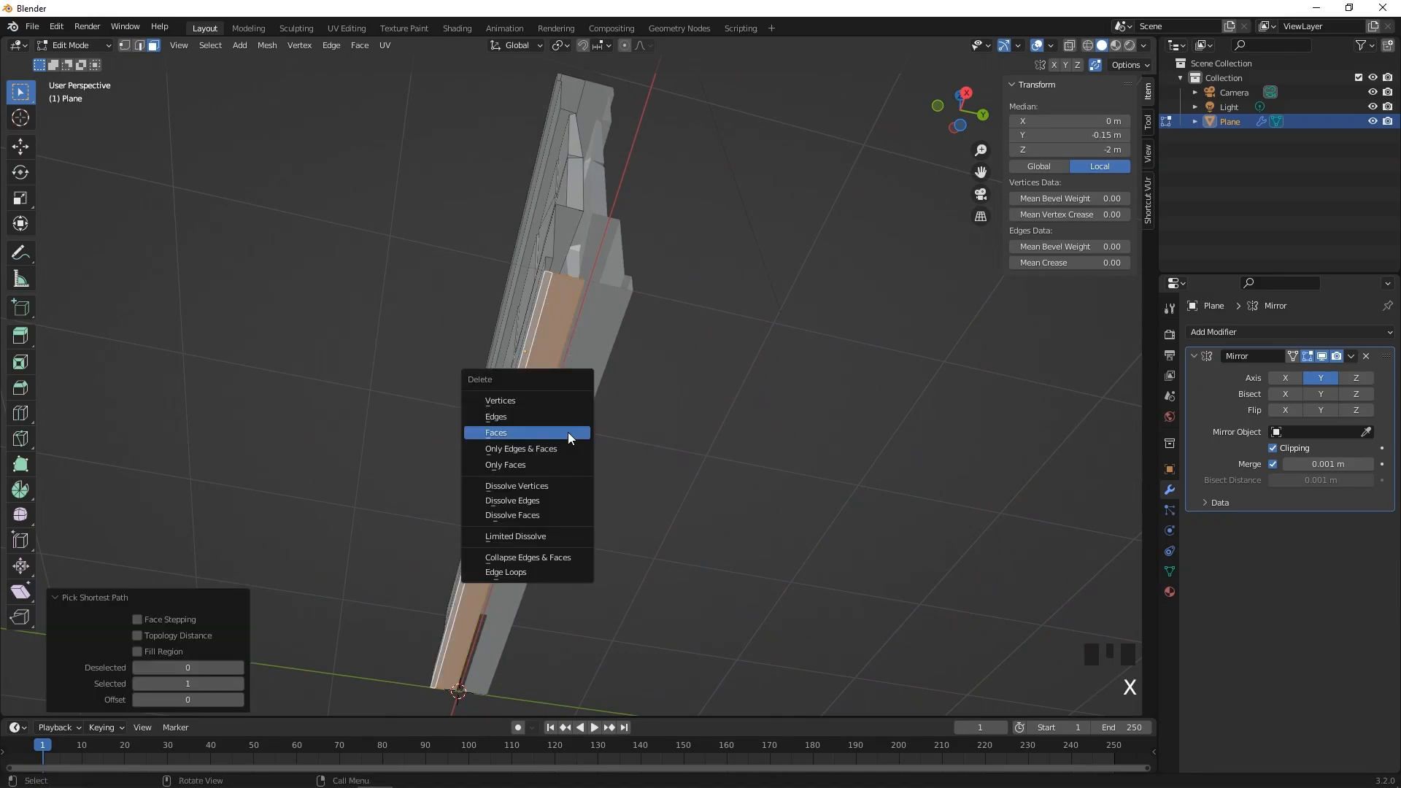
pyautogui.click(568, 432)
# Step: Dissolve the lengthwise edge on the wall's top surface between the front edge and the mirror seam
pyautogui.moveTo(567, 432); pyautogui.dragTo(604, 572, button='middle')
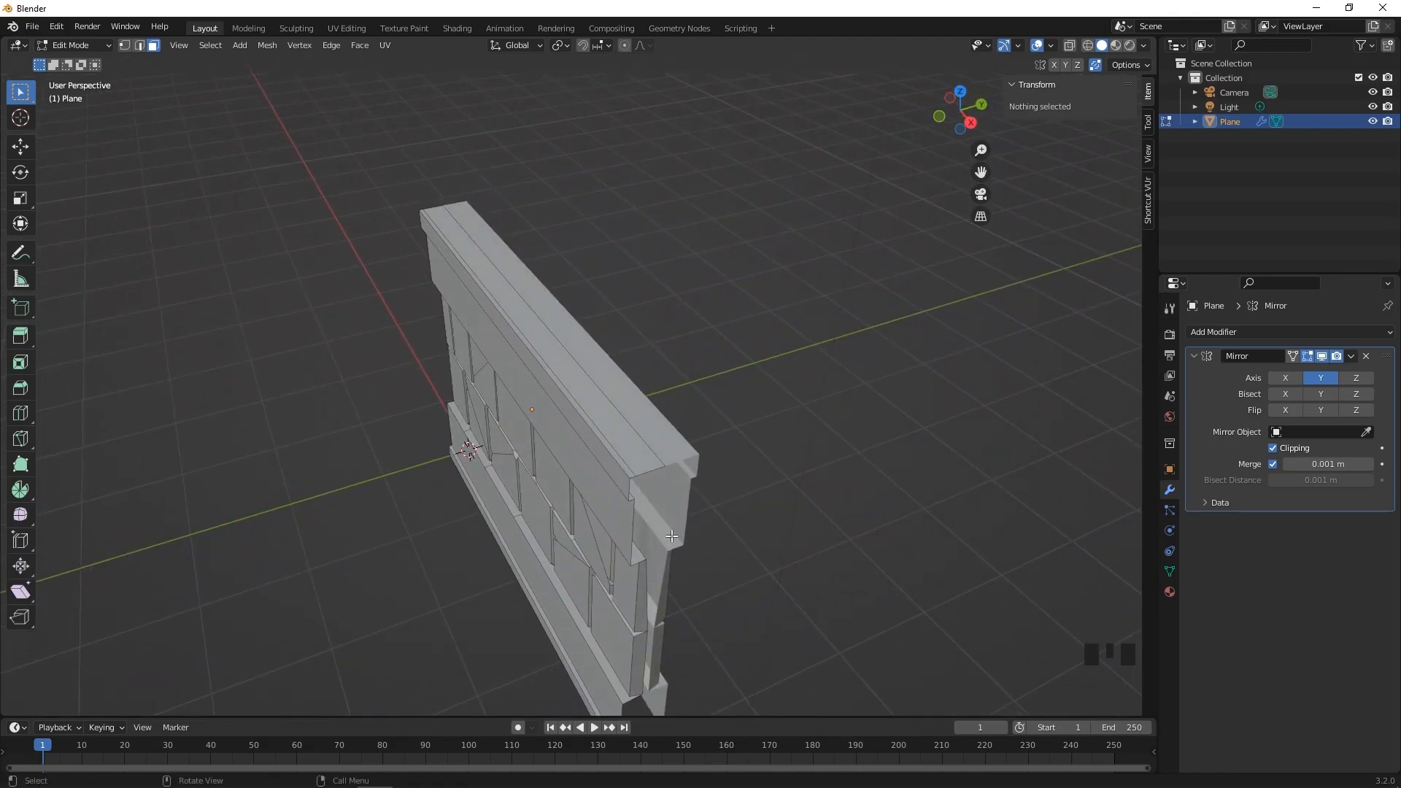
pyautogui.click(139, 46)
pyautogui.click(603, 433)
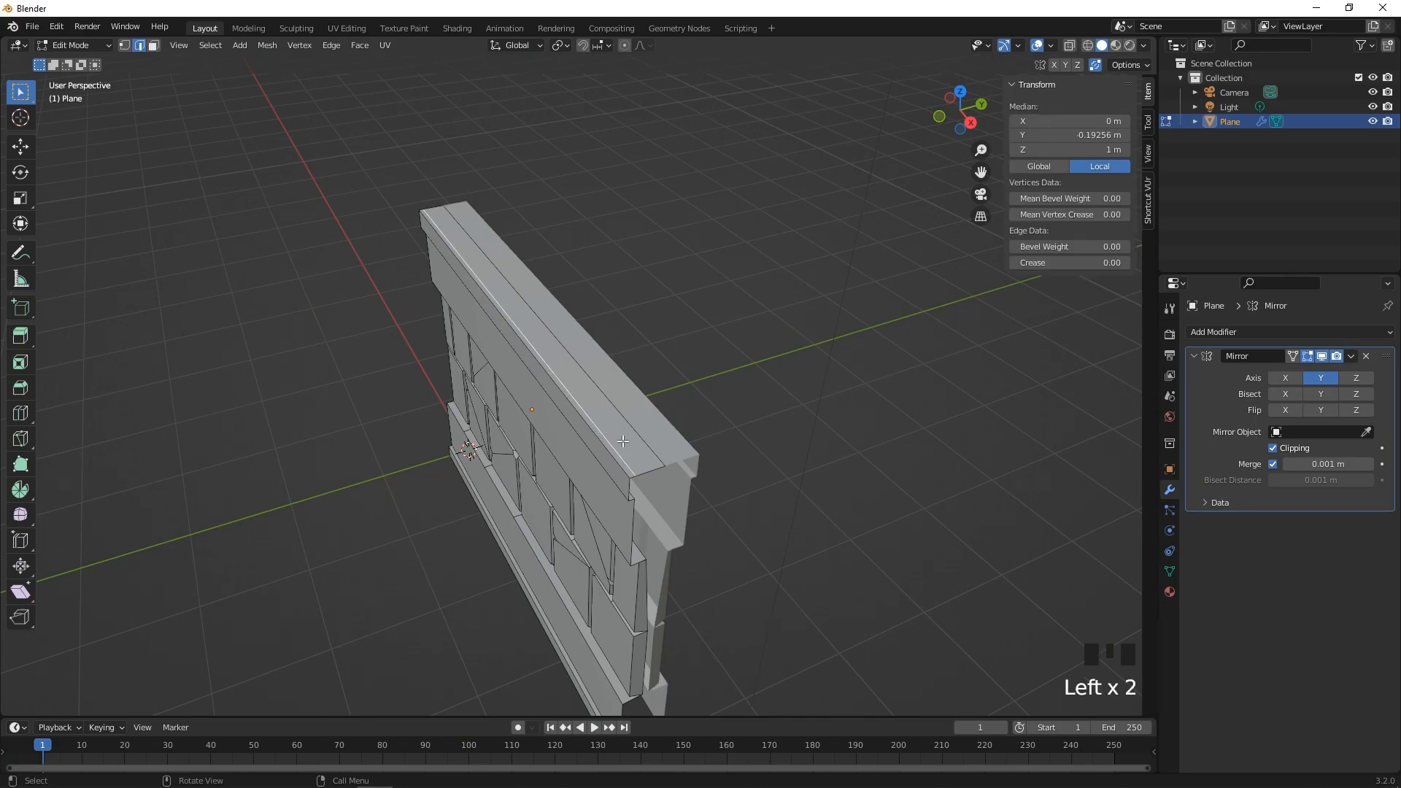
pyautogui.press('x')
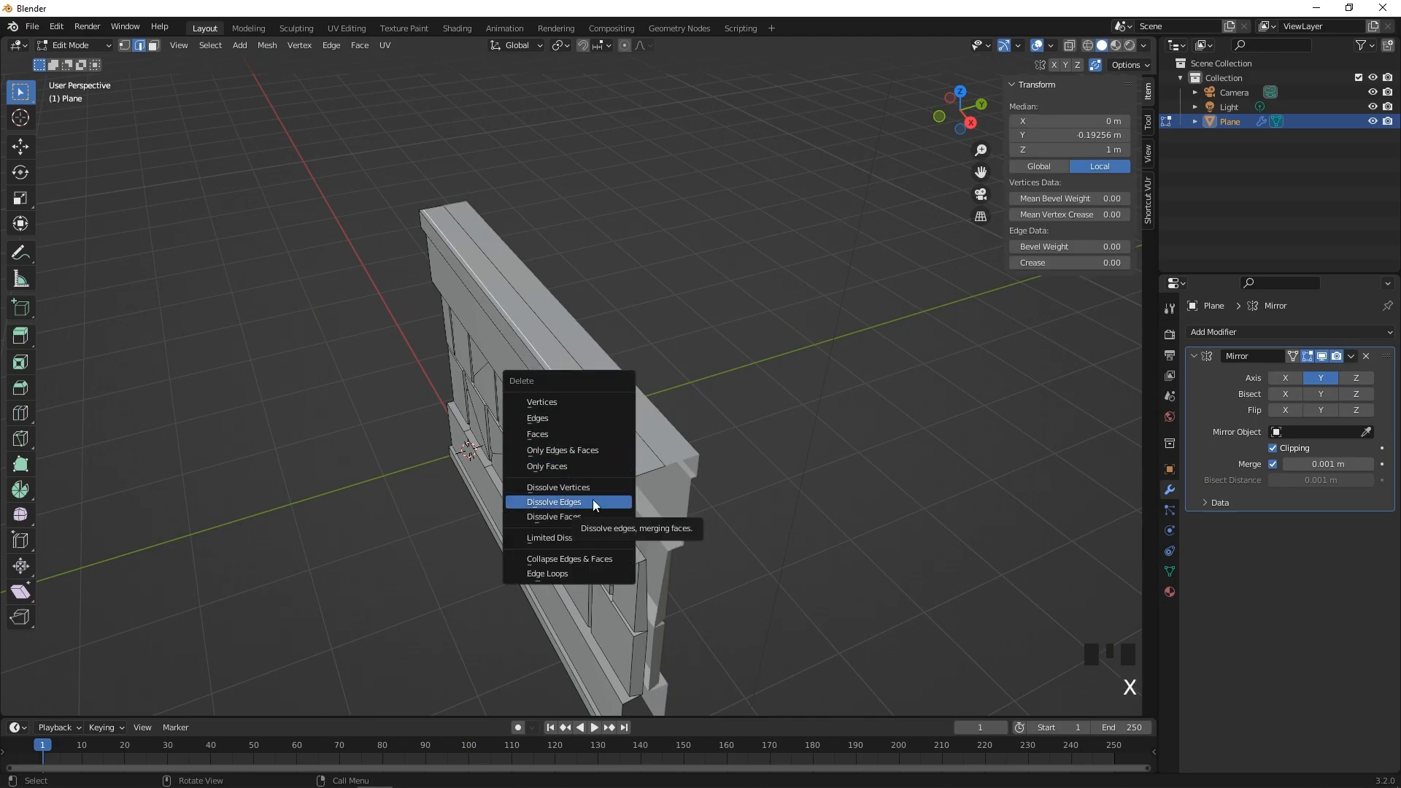
pyautogui.click(594, 502)
# Step: Return to Object Mode and examine the wall's stone blocks and trim bands from the front
pyautogui.moveTo(593, 502); pyautogui.dragTo(251, 148, button='middle')
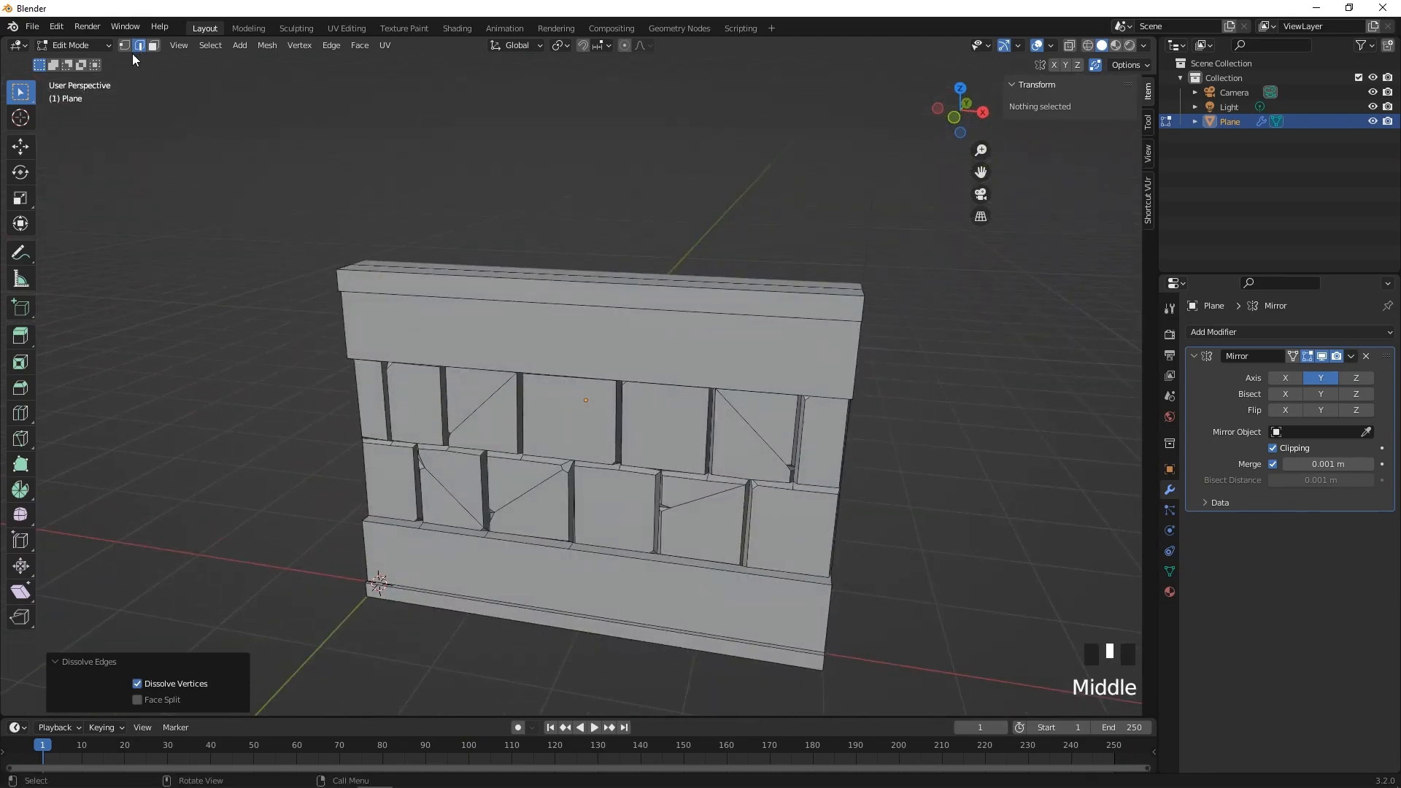
pyautogui.click(76, 45)
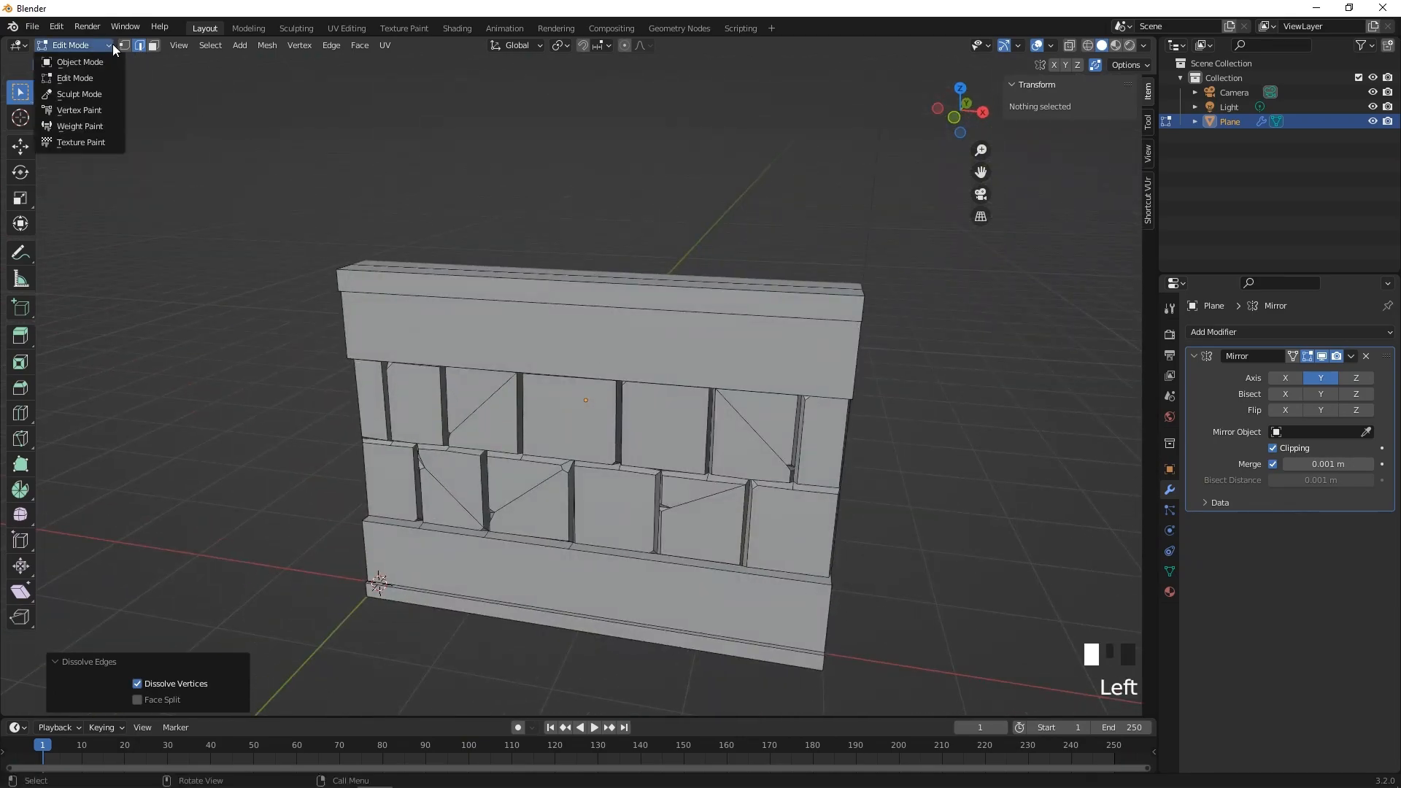
pyautogui.click(66, 60)
pyautogui.moveTo(401, 323); pyautogui.dragTo(602, 448, button='middle')
pyautogui.scroll(3, 721, 465)
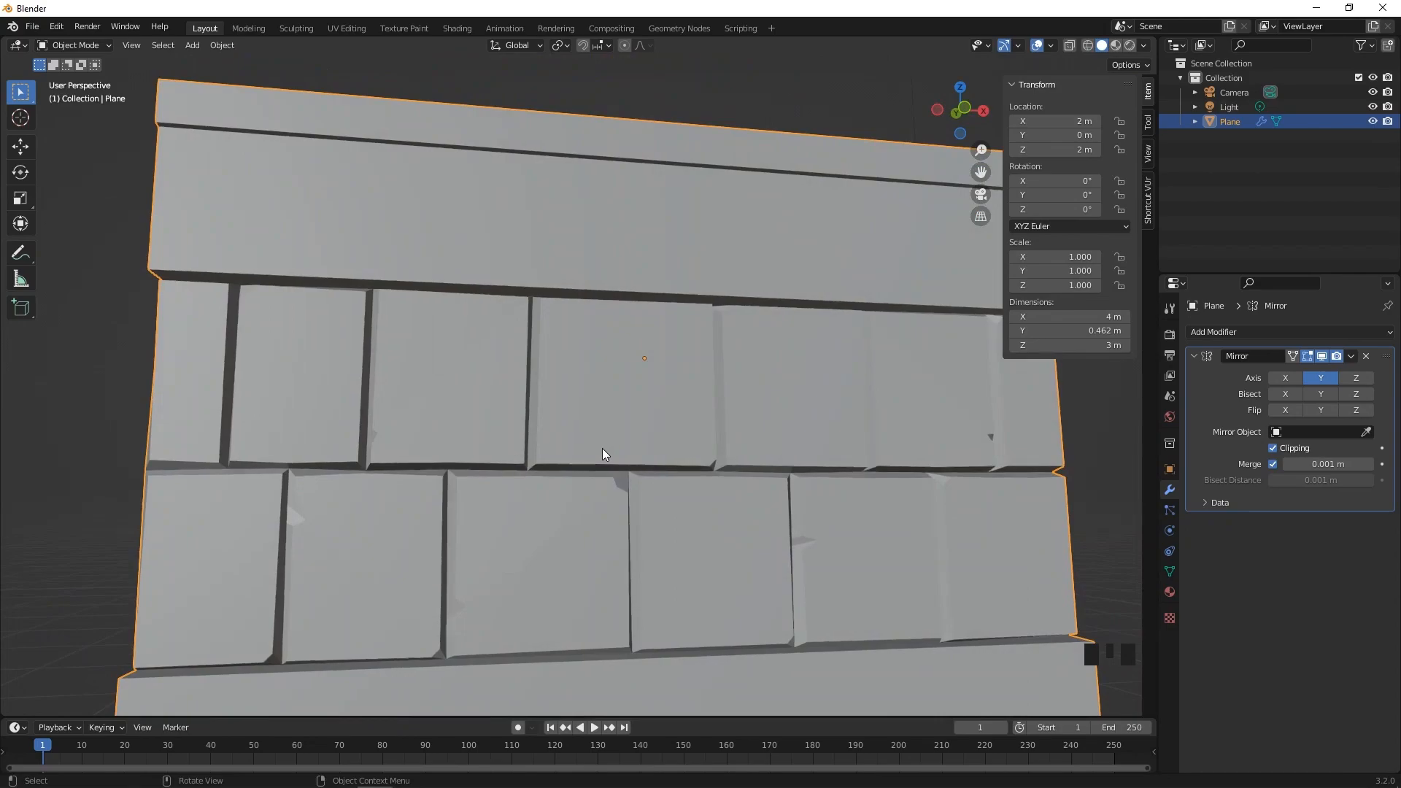
pyautogui.scroll(-2, 602, 448)
pyautogui.press('KP_1')
pyautogui.press('KP_5')
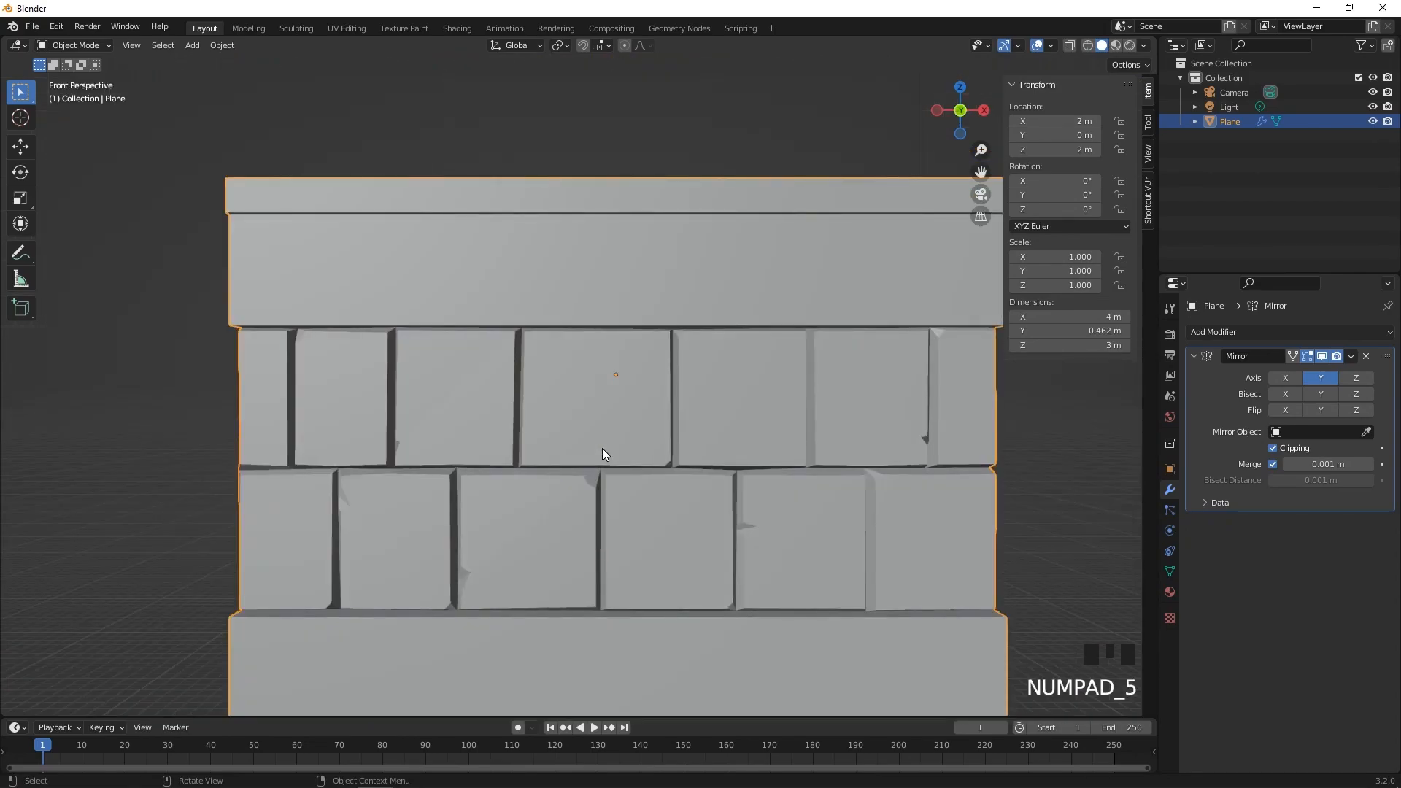
pyautogui.keyDown('shift'); pyautogui.moveTo(654, 519); pyautogui.dragTo(624, 439, button='middle'); pyautogui.keyUp('shift')
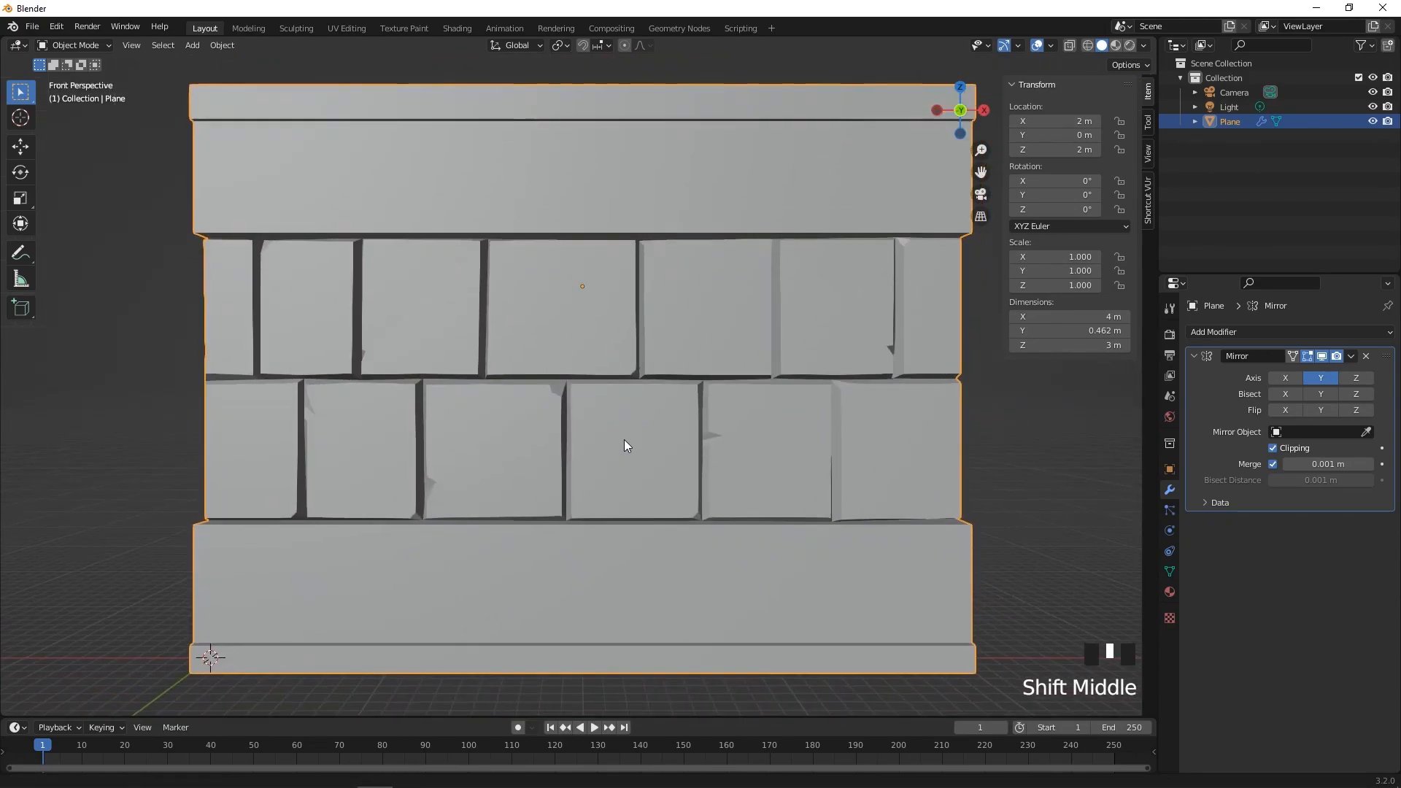
pyautogui.scroll(-1, 624, 440)
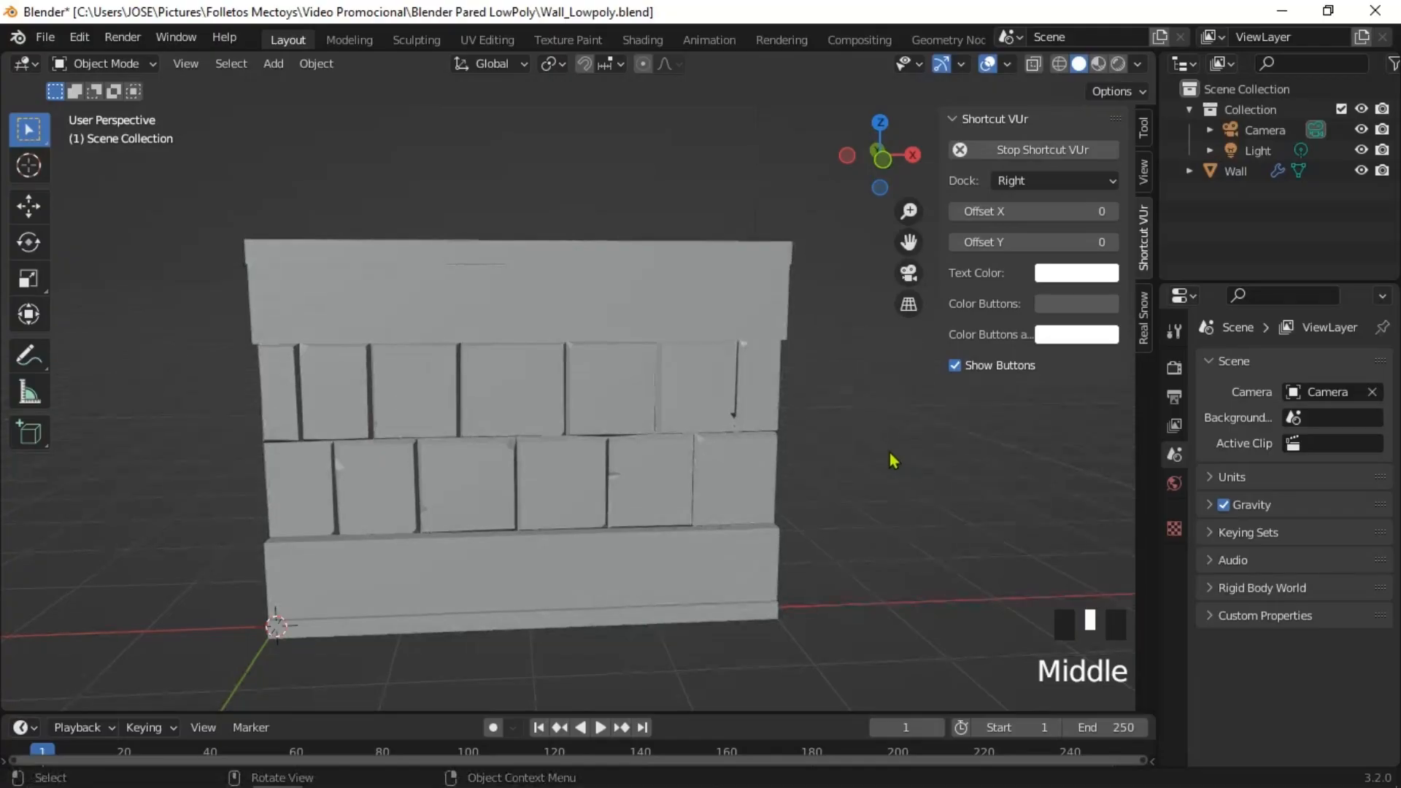
# Step: Open Pilar.blend from the Blender Pilar LowPoly folder as the source file for an Append
pyautogui.scroll(2, 741, 506)
pyautogui.scroll(-1, 743, 505)
pyautogui.scroll(-1, 741, 505)
pyautogui.moveTo(742, 505); pyautogui.dragTo(719, 513, button='middle')
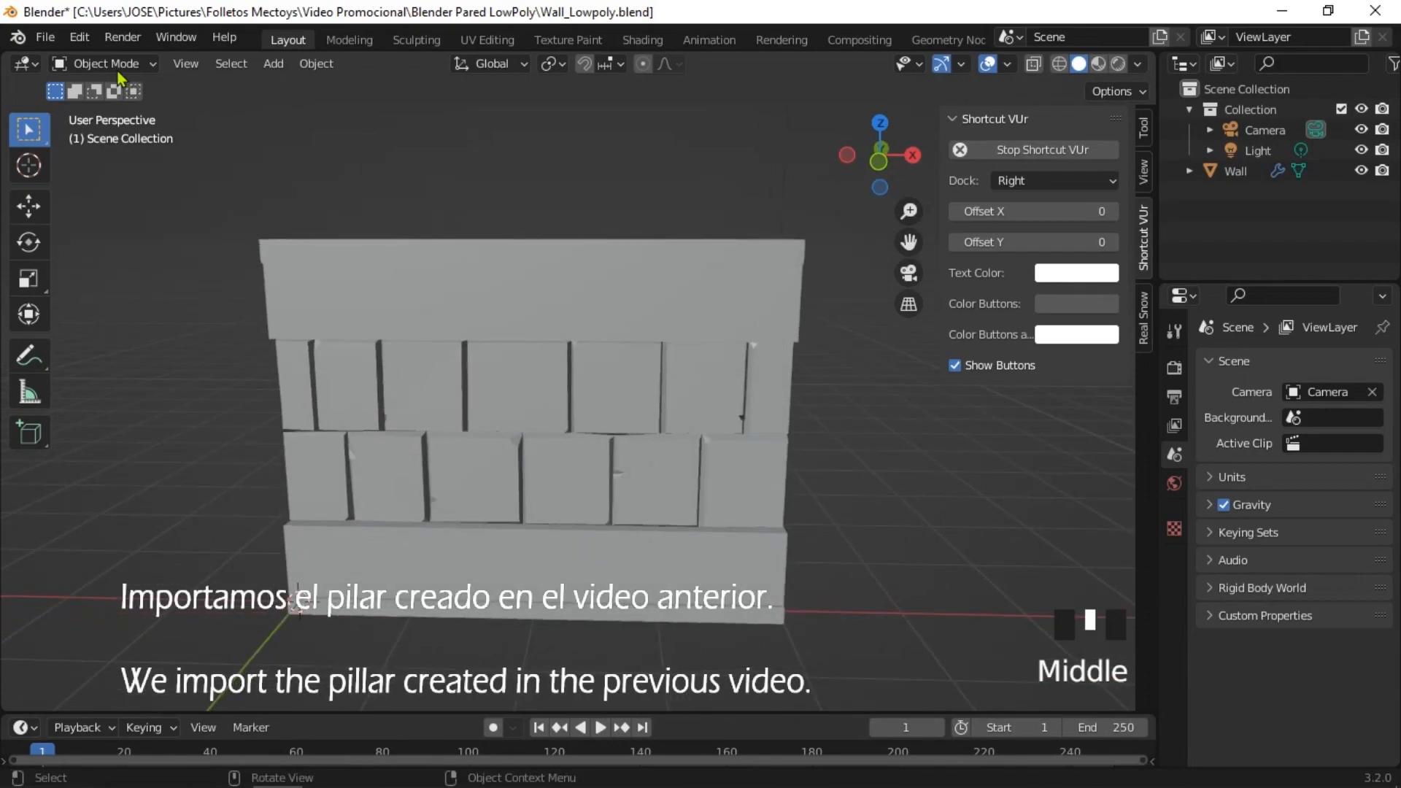
pyautogui.click(54, 41)
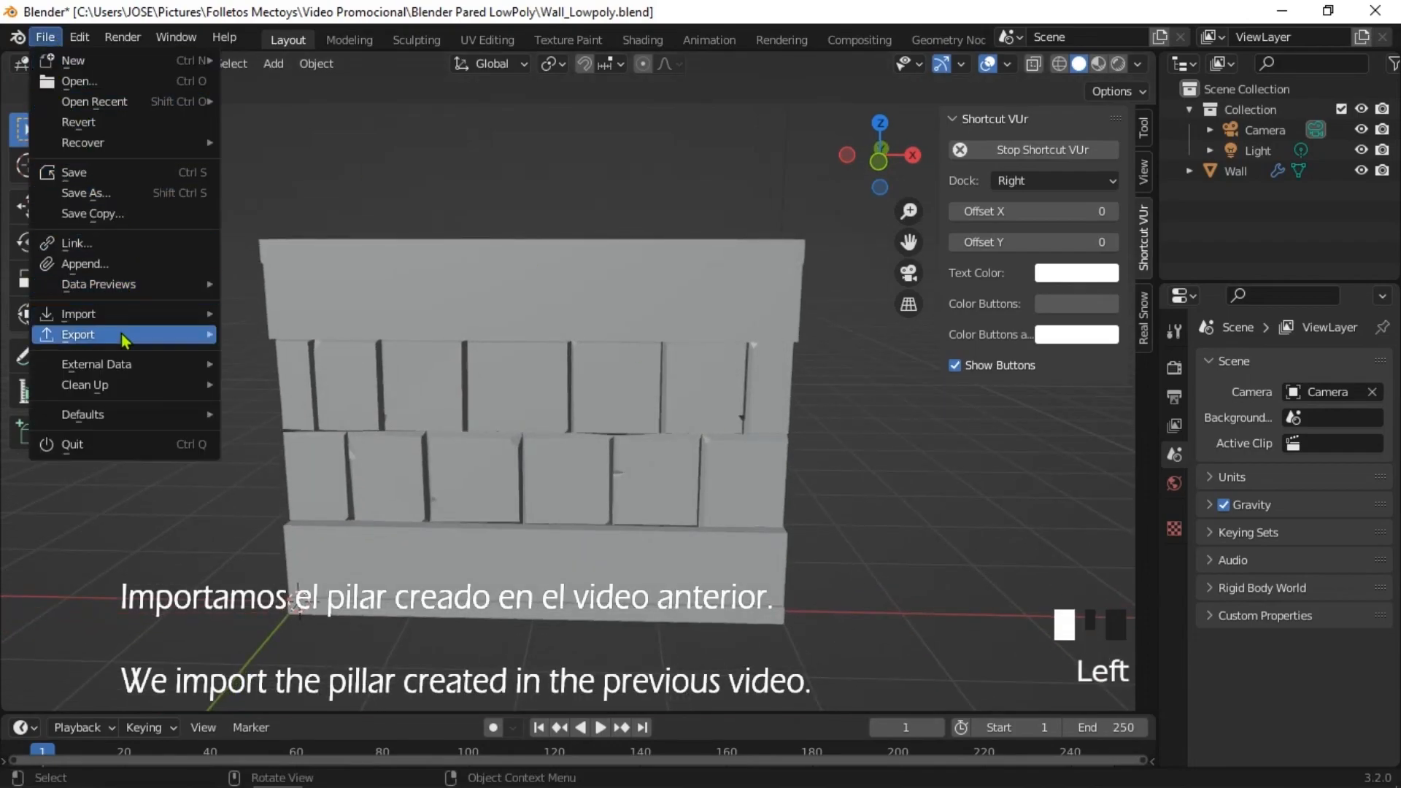
pyautogui.click(121, 266)
pyautogui.click(475, 106)
pyautogui.click(475, 106)
pyautogui.click(463, 167)
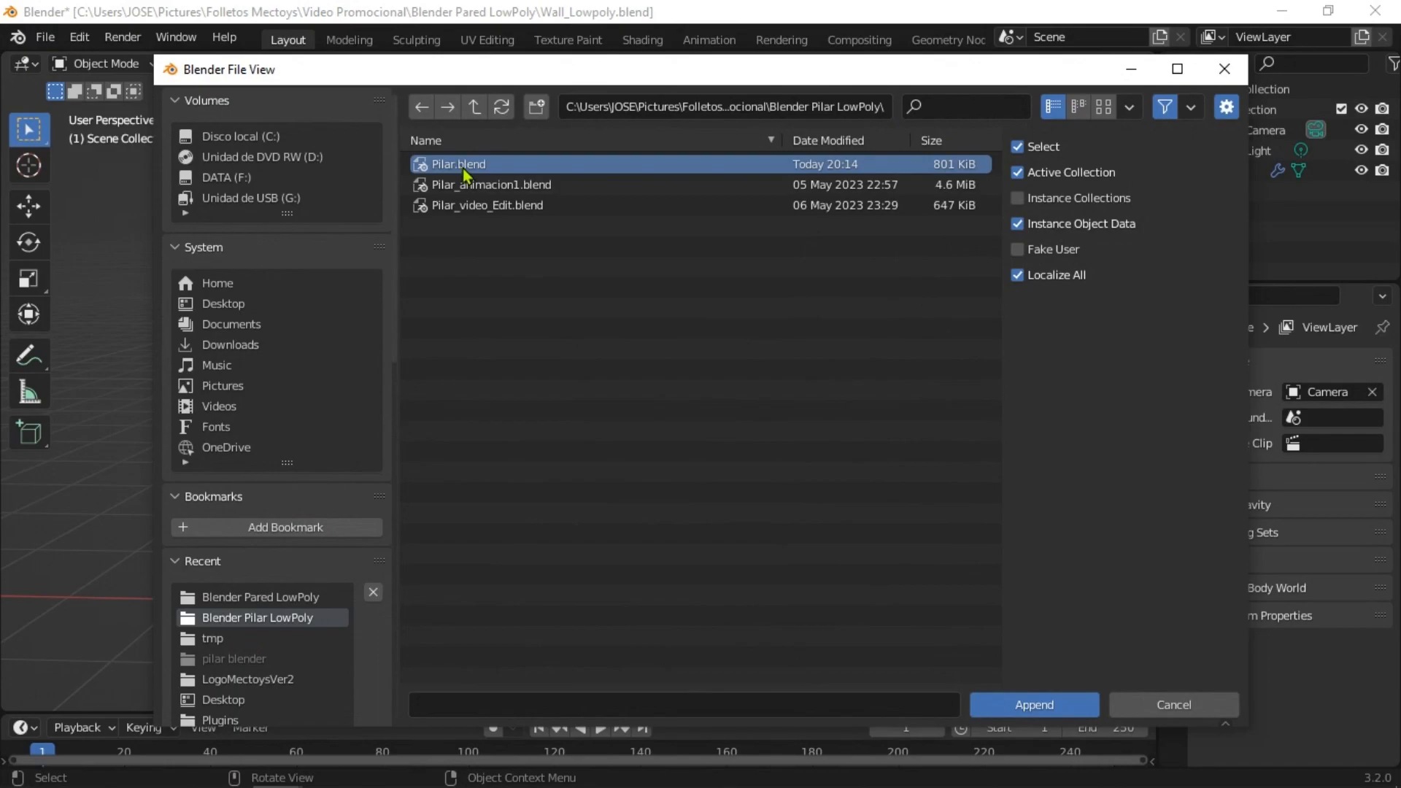
pyautogui.click(1035, 705)
# Step: Append the Pillar object from the file's Object data into the wall scene
pyautogui.click(483, 292)
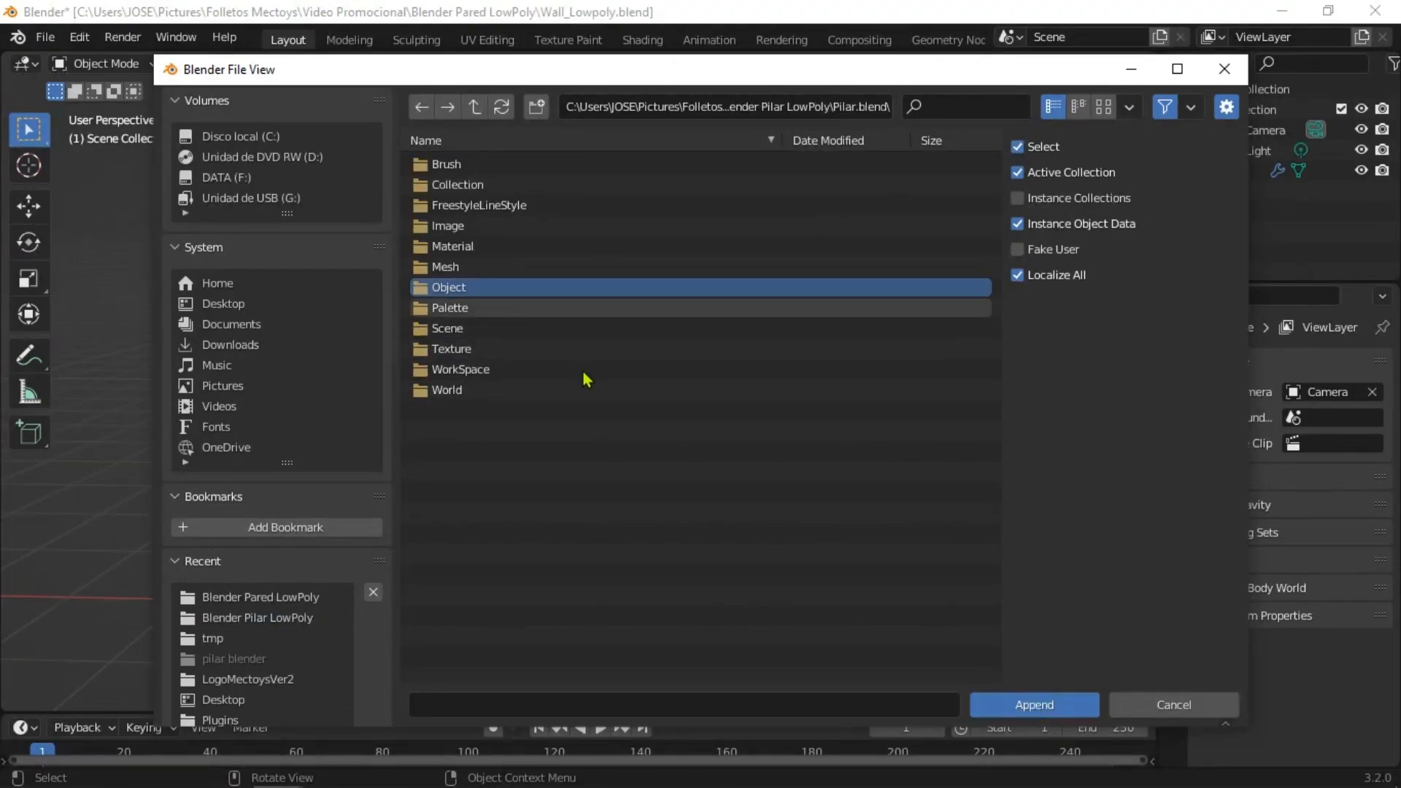
pyautogui.click(1047, 700)
pyautogui.click(452, 166)
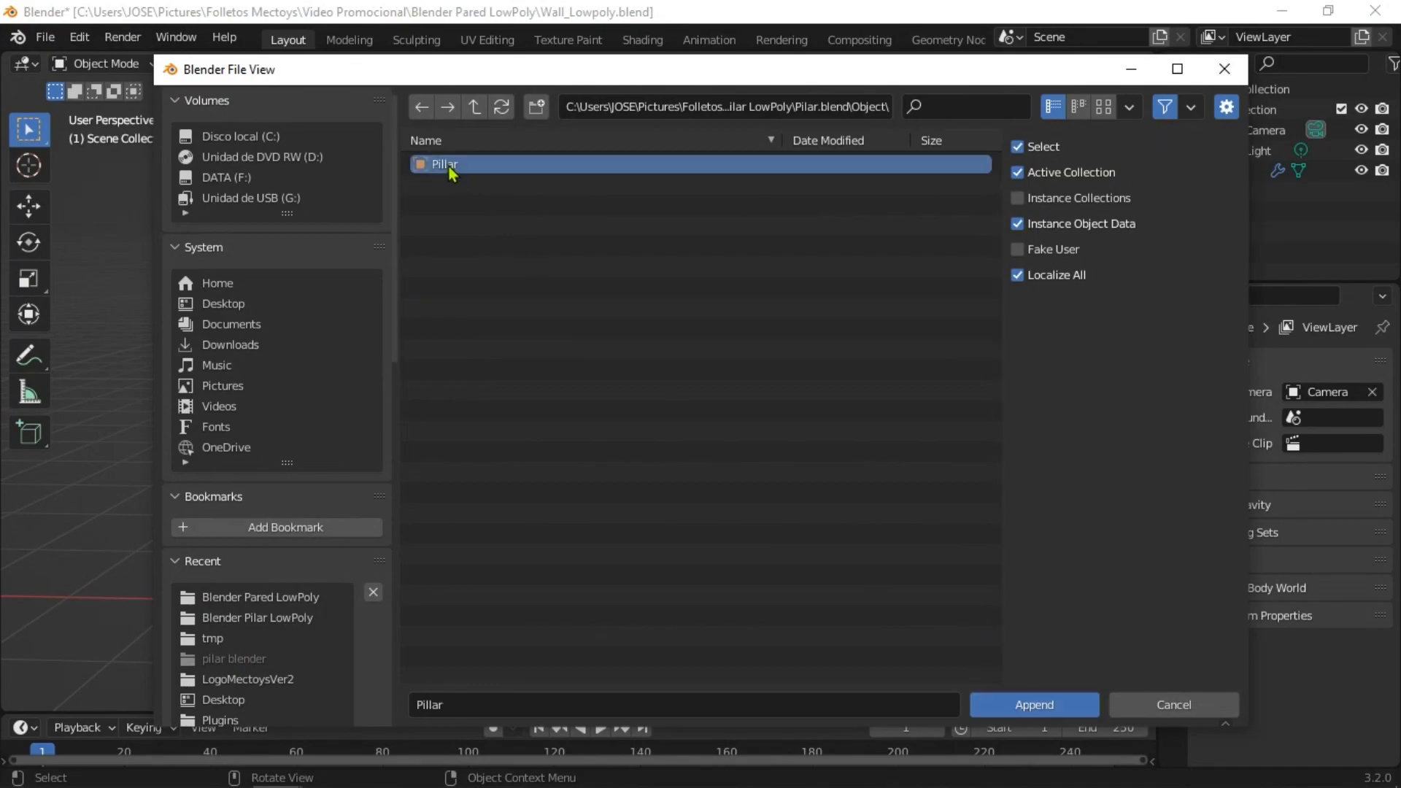
pyautogui.click(1004, 700)
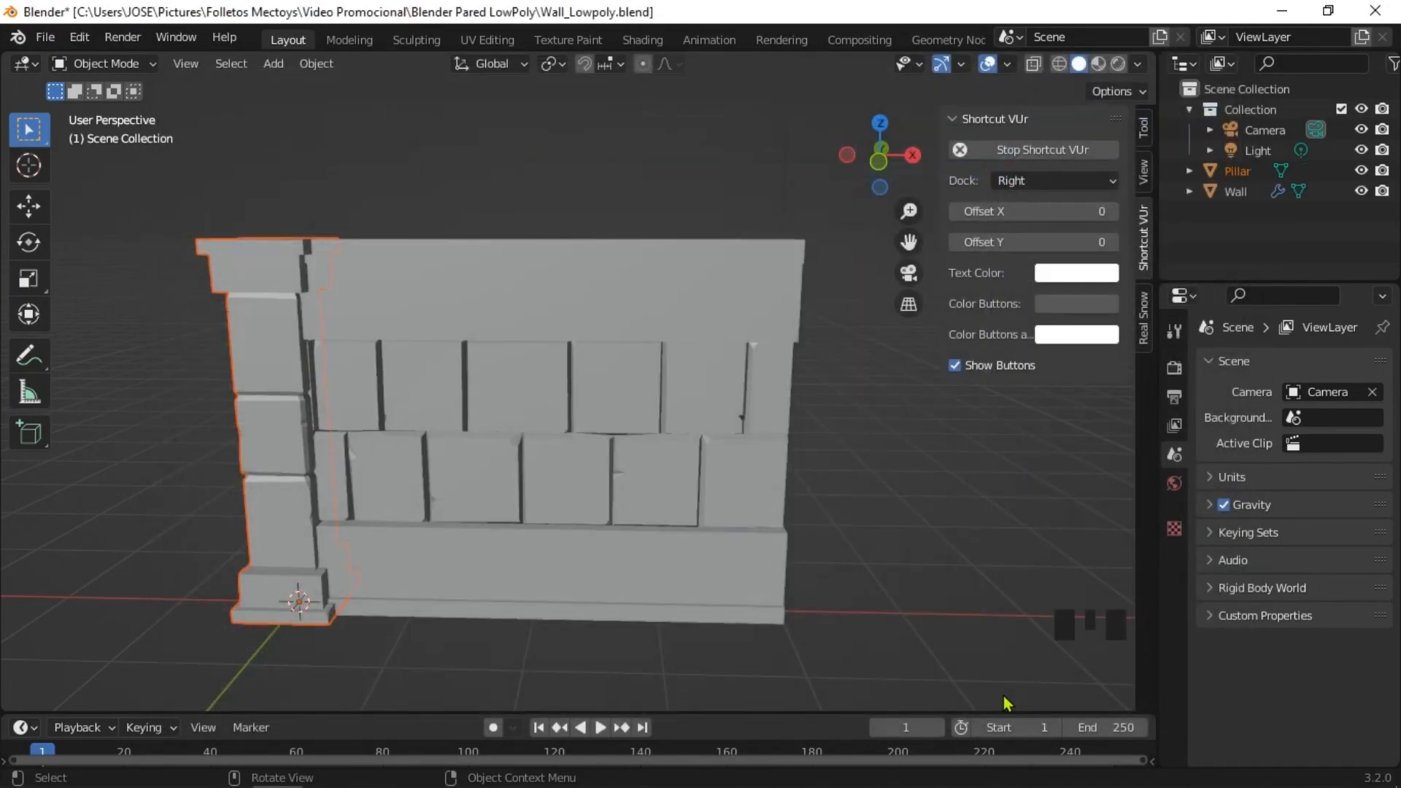
# Step: Enter Edit Mode on the appended pillar and select the top face of its cap in front view
pyautogui.moveTo(679, 533); pyautogui.dragTo(664, 502, button='middle')
pyautogui.scroll(-2, 549, 449)
pyautogui.moveTo(549, 448); pyautogui.dragTo(554, 463, button='middle')
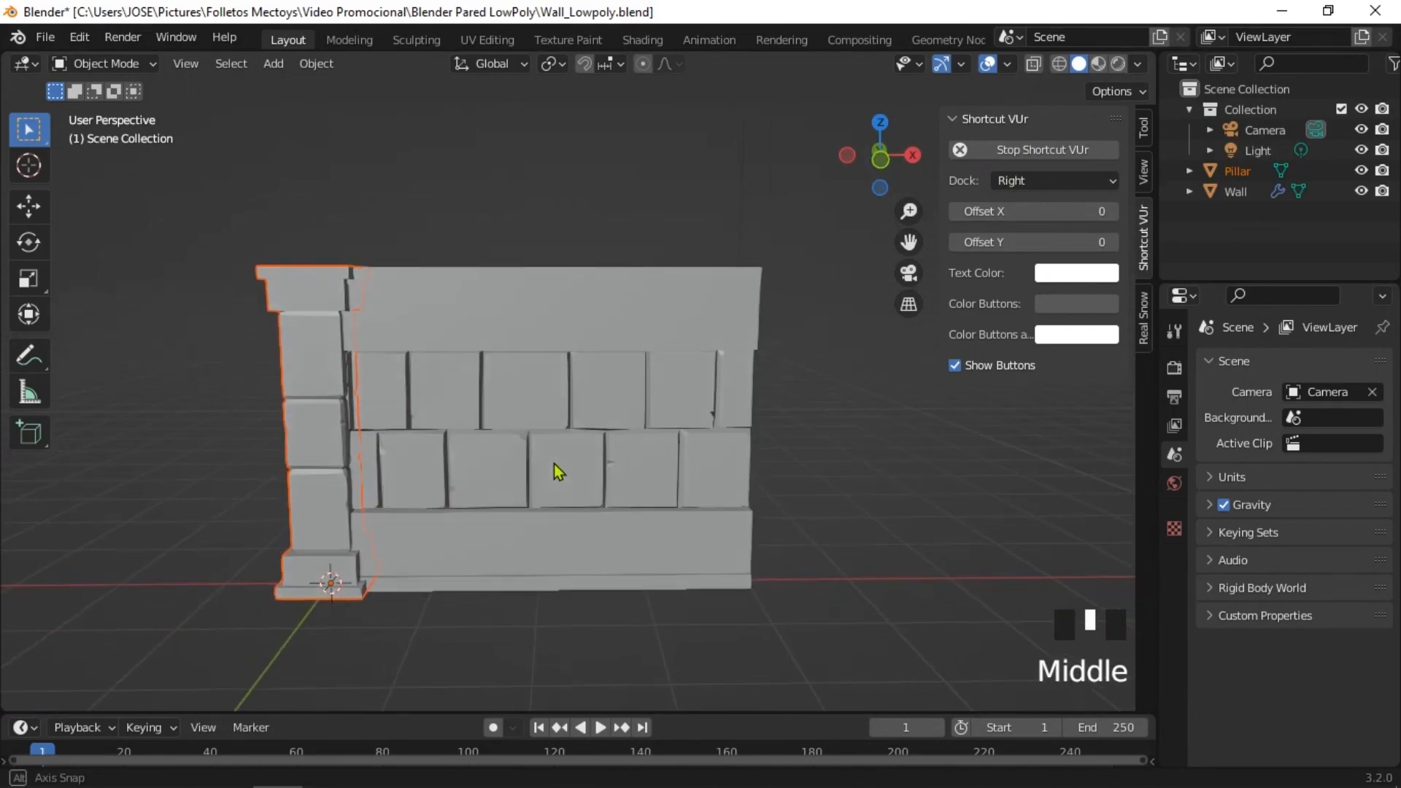
pyautogui.click(515, 343)
pyautogui.moveTo(510, 340); pyautogui.dragTo(430, 377, button='middle')
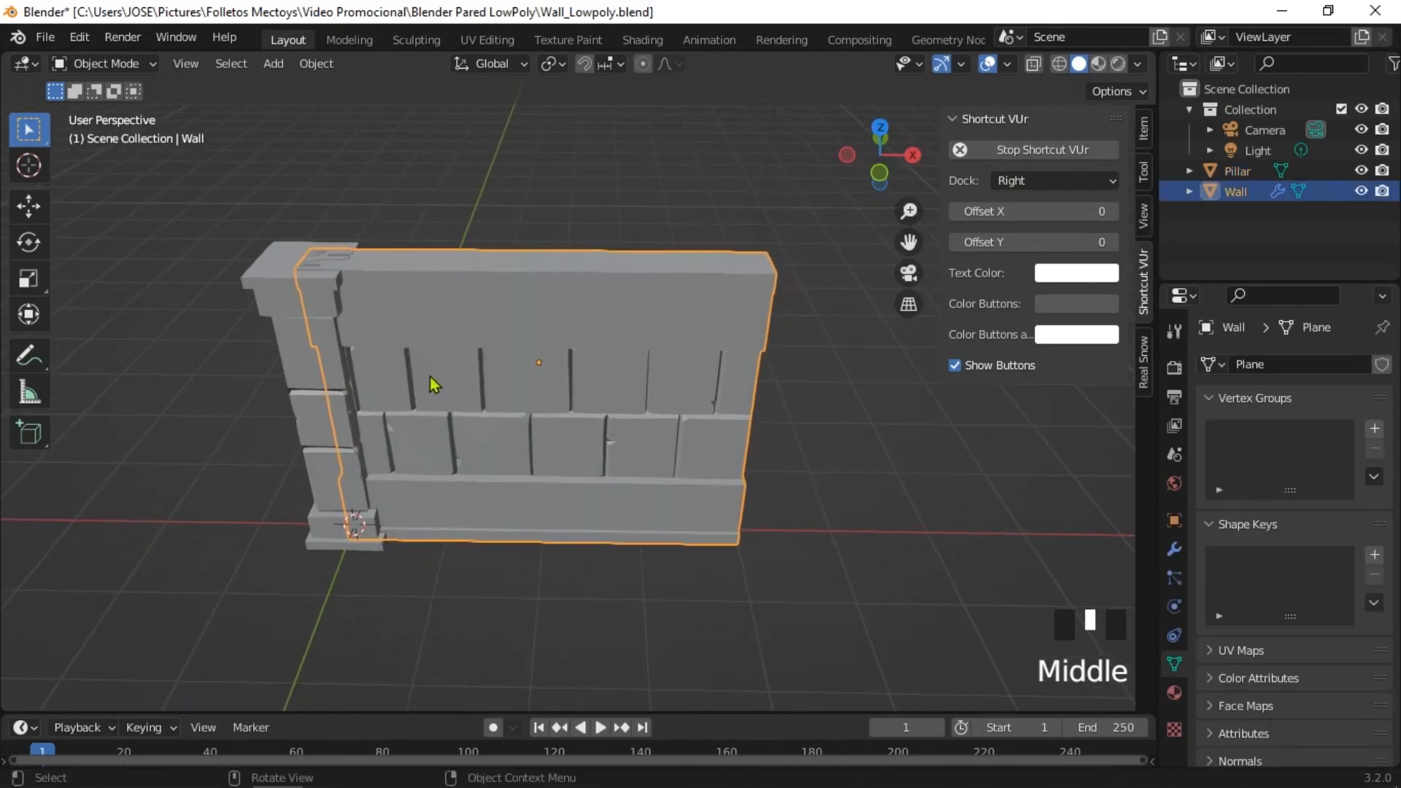
pyautogui.click(284, 301)
pyautogui.click(146, 63)
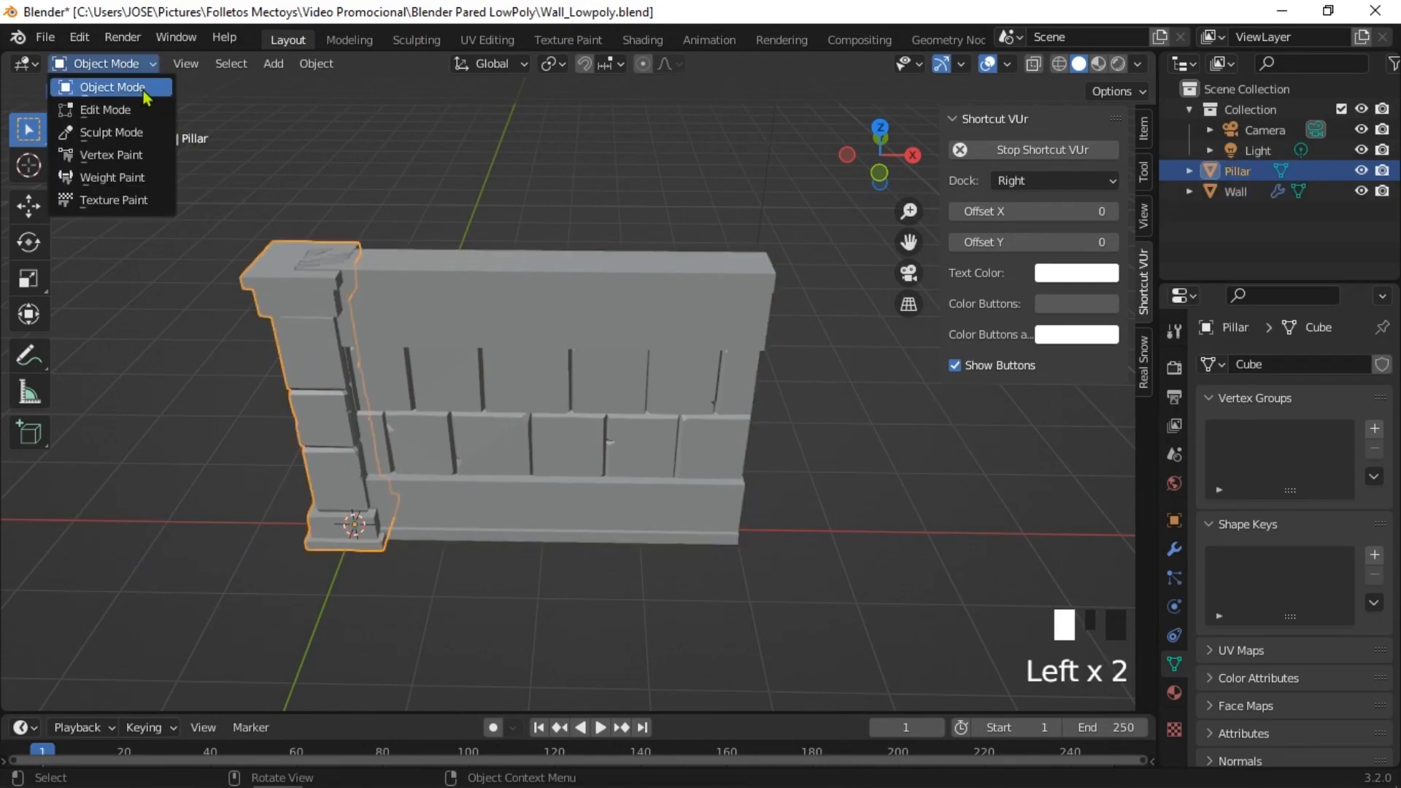
pyautogui.click(135, 109)
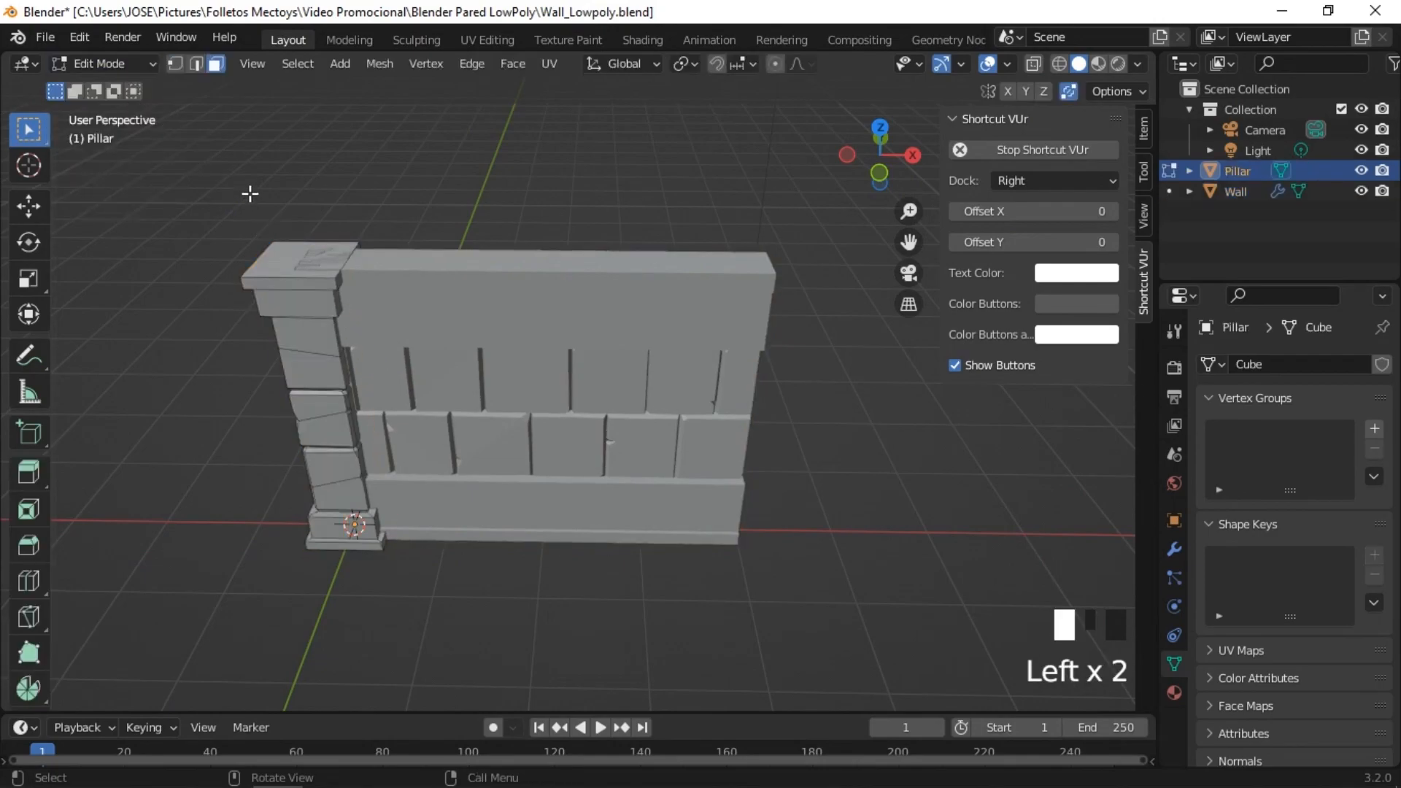
pyautogui.click(274, 256)
pyautogui.press('KP_Decimal')
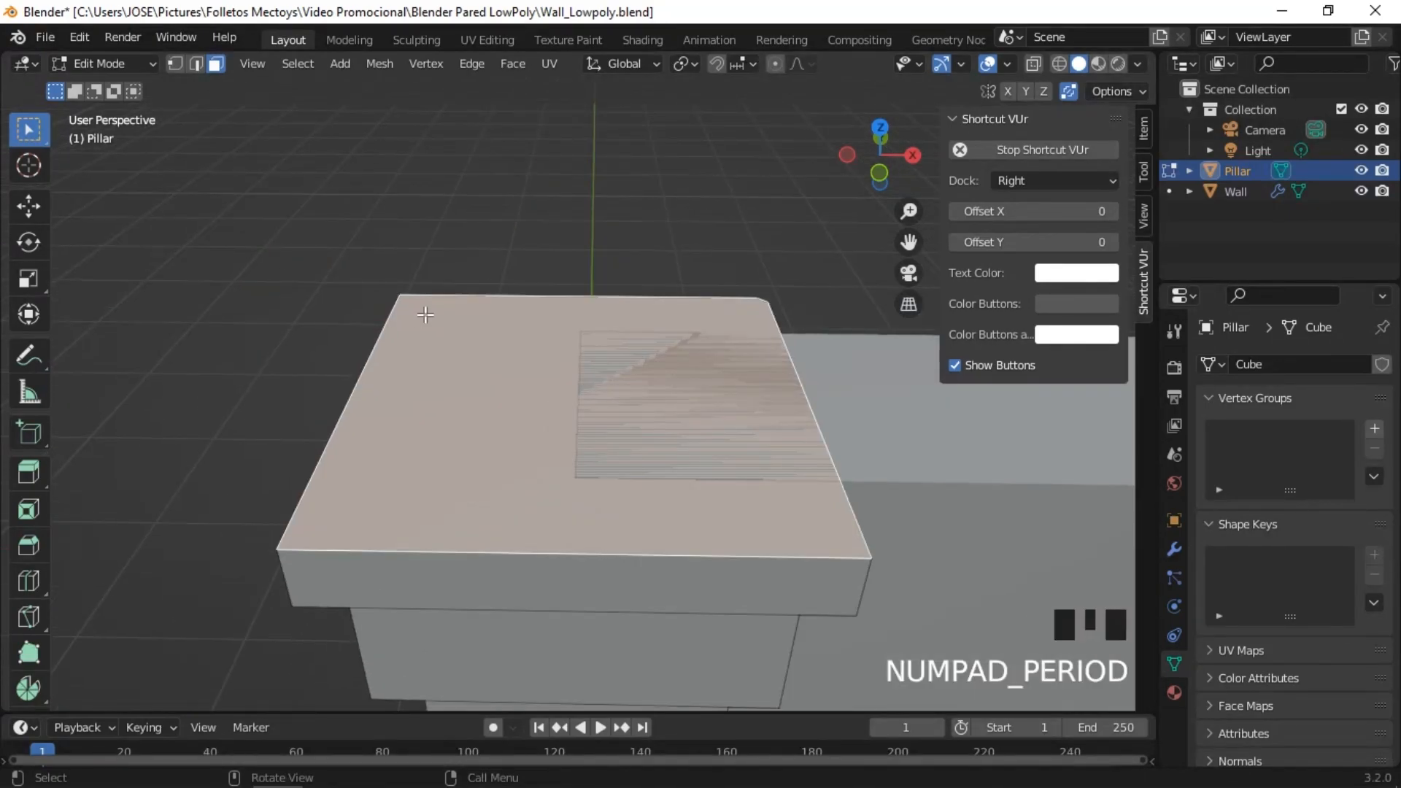
pyautogui.press('KP_1')
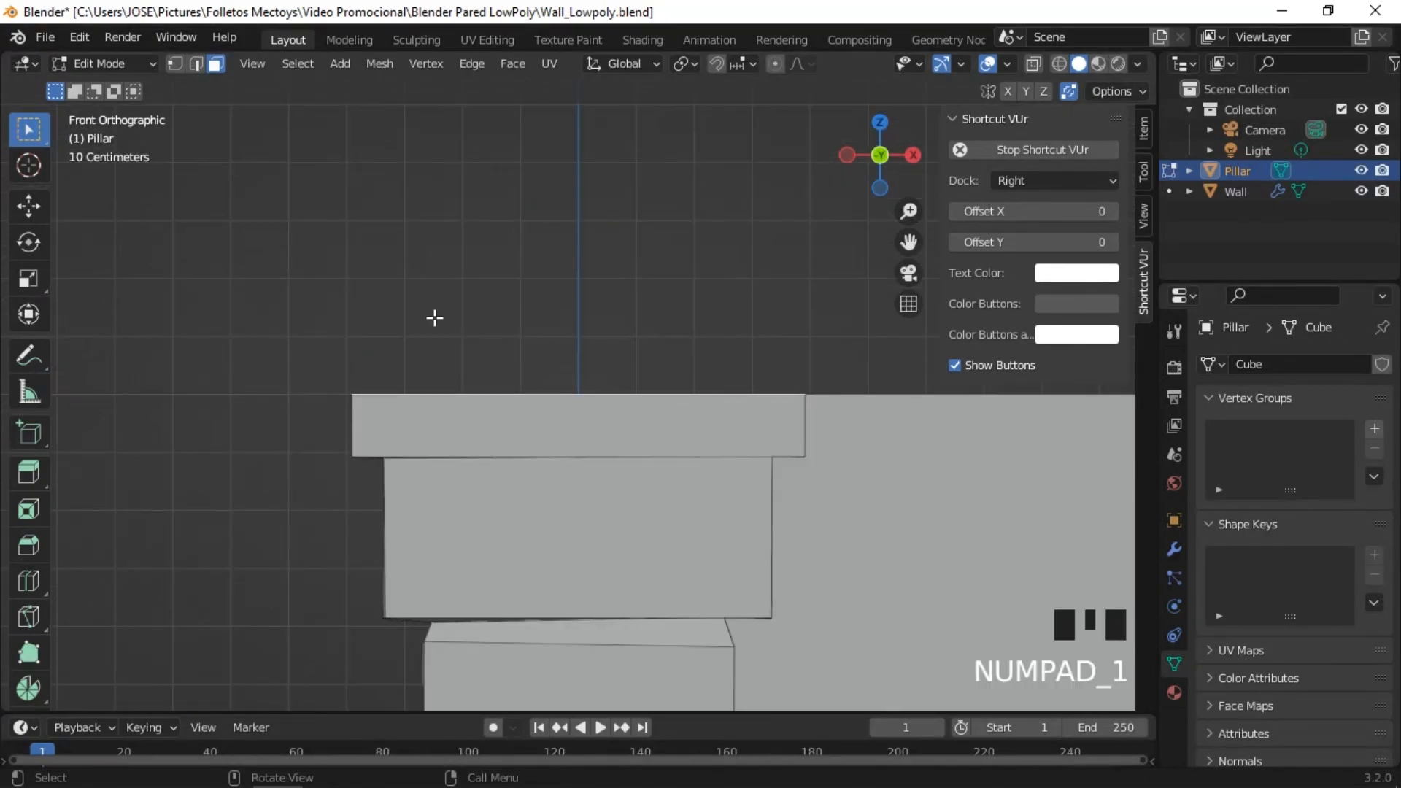
pyautogui.press('g')
pyautogui.press('z')
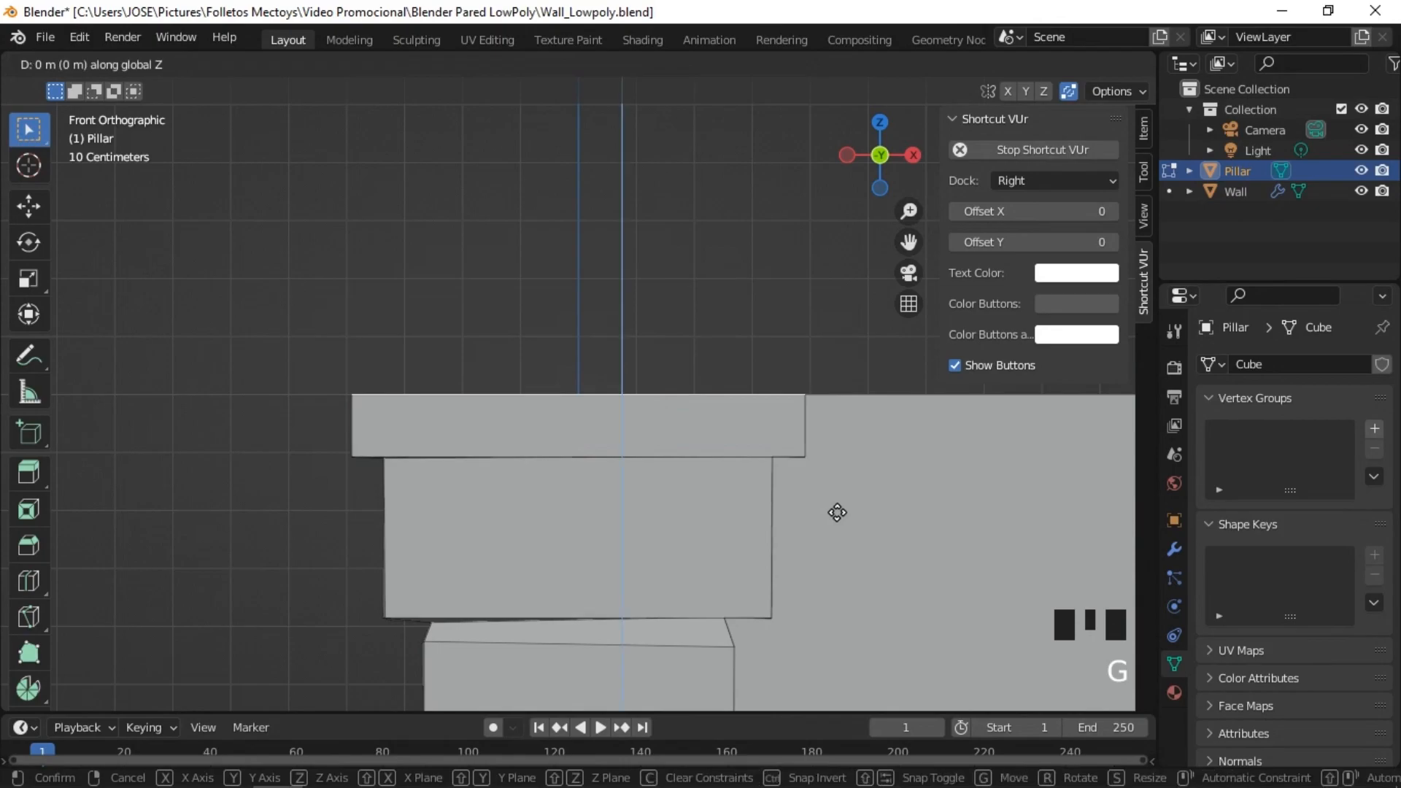
pyautogui.press('1')
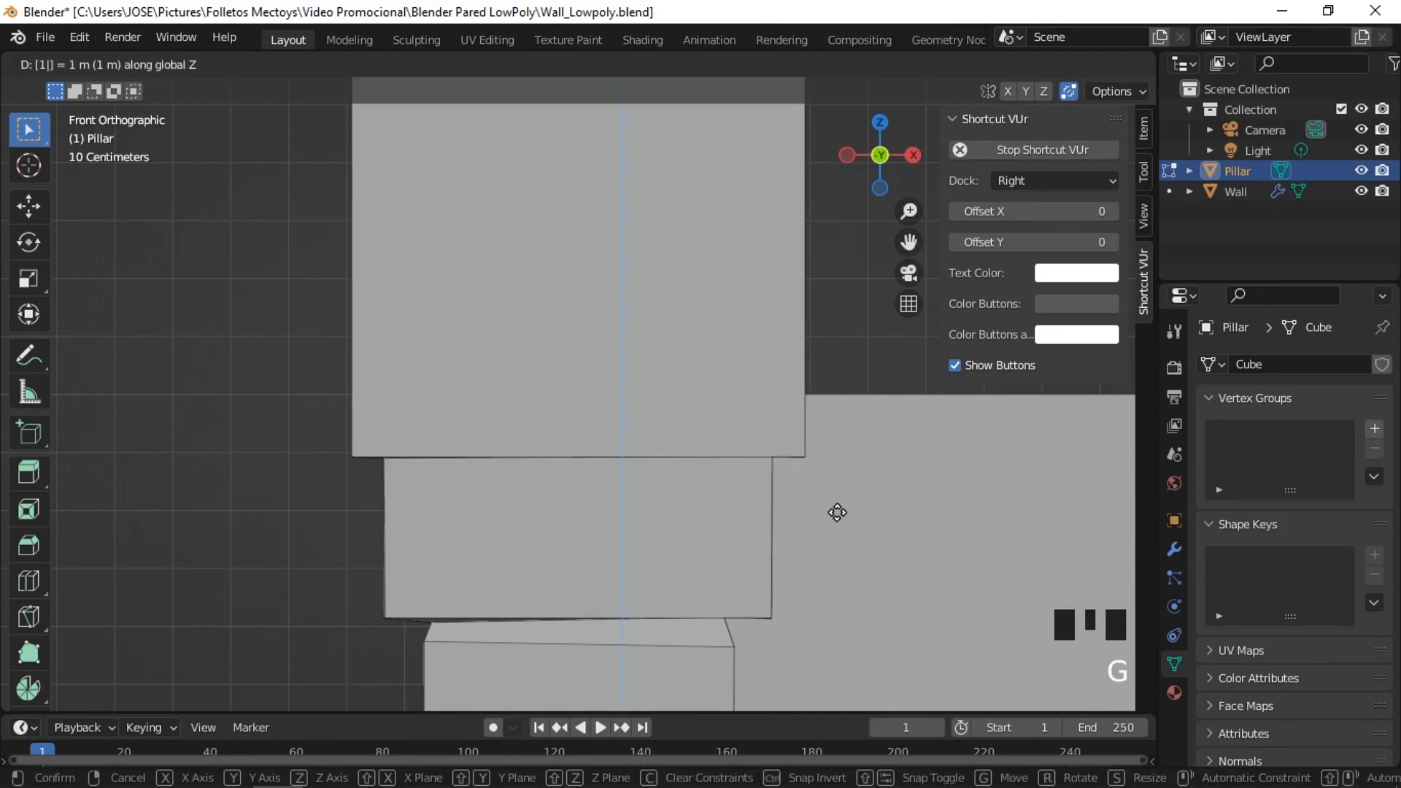
pyautogui.rightClick(837, 512)
# Step: Raise the top face of the pillar's cap 0.1 m along global Z
pyautogui.press('g')
pyautogui.press('z')
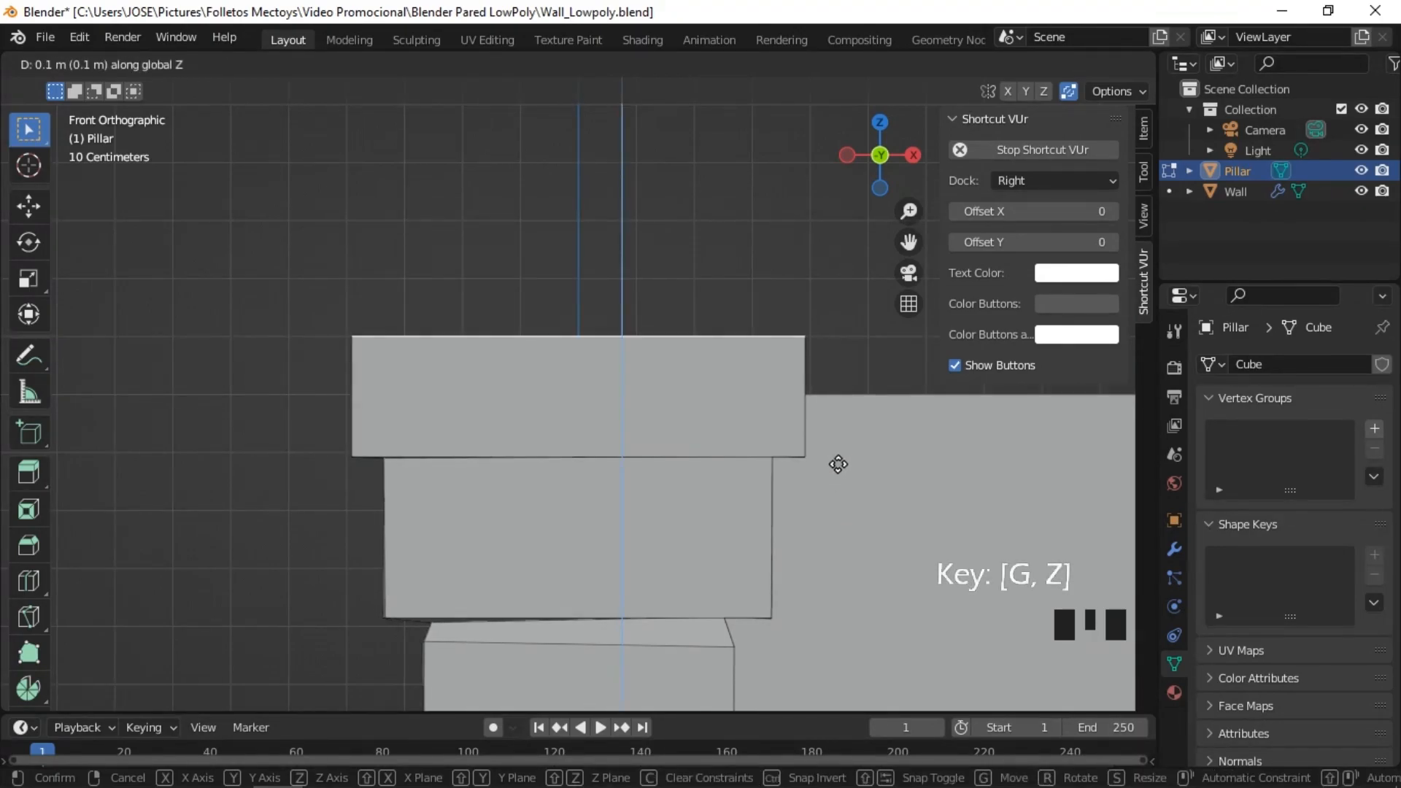
pyautogui.click(838, 464)
pyautogui.moveTo(835, 463); pyautogui.dragTo(822, 510, button='middle')
pyautogui.scroll(-3, 751, 486)
pyautogui.scroll(-6, 823, 511)
pyautogui.scroll(-1, 826, 515)
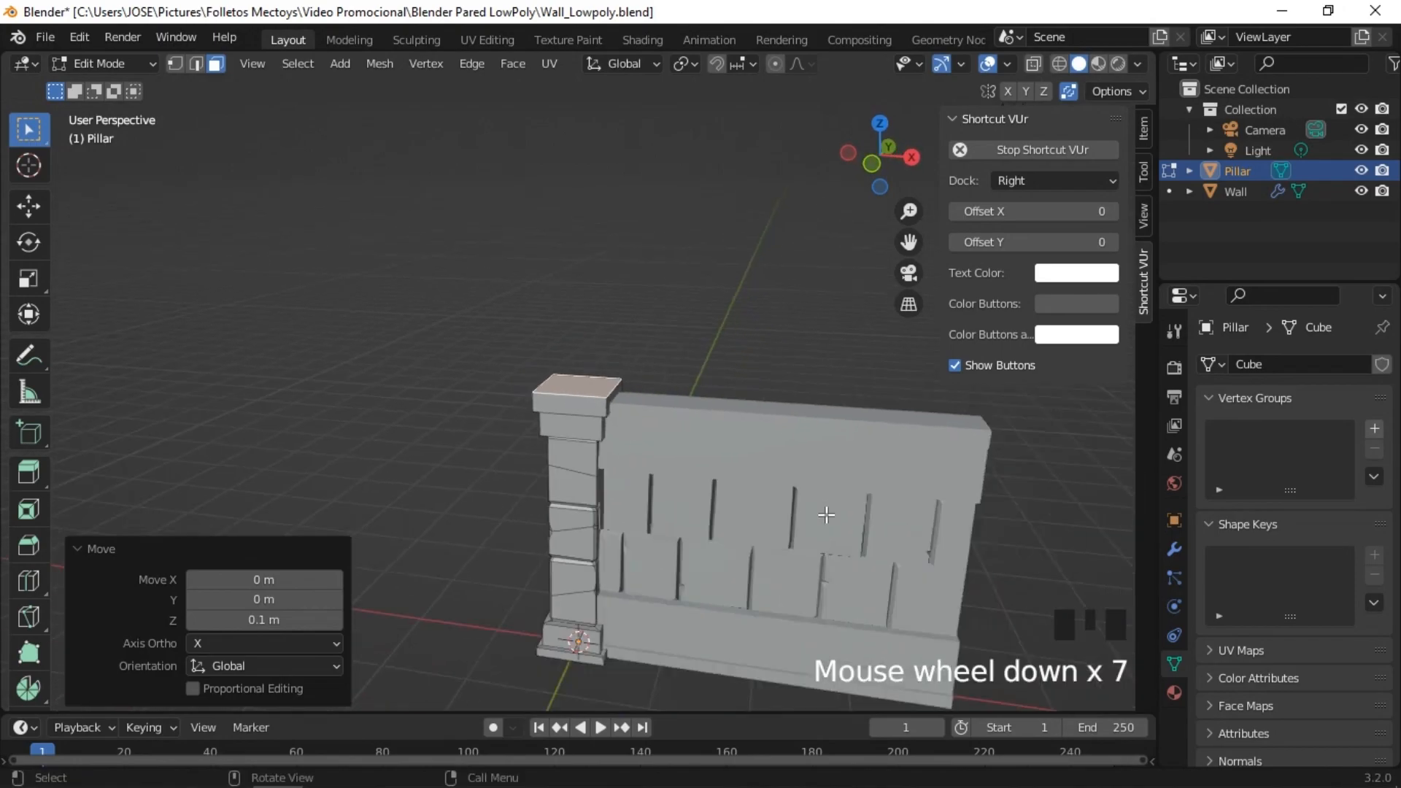
# Step: Return the pillar from Edit Mode to Object Mode
pyautogui.click(826, 516)
pyautogui.moveTo(106, 63); pyautogui.dragTo(124, 88)
pyautogui.scroll(-1, 673, 467)
pyautogui.moveTo(673, 467); pyautogui.dragTo(579, 384, button='middle')
pyautogui.press('KP_5')
pyautogui.press('KP_1')
pyautogui.scroll(3, 580, 365)
pyautogui.scroll(-2, 623, 396)
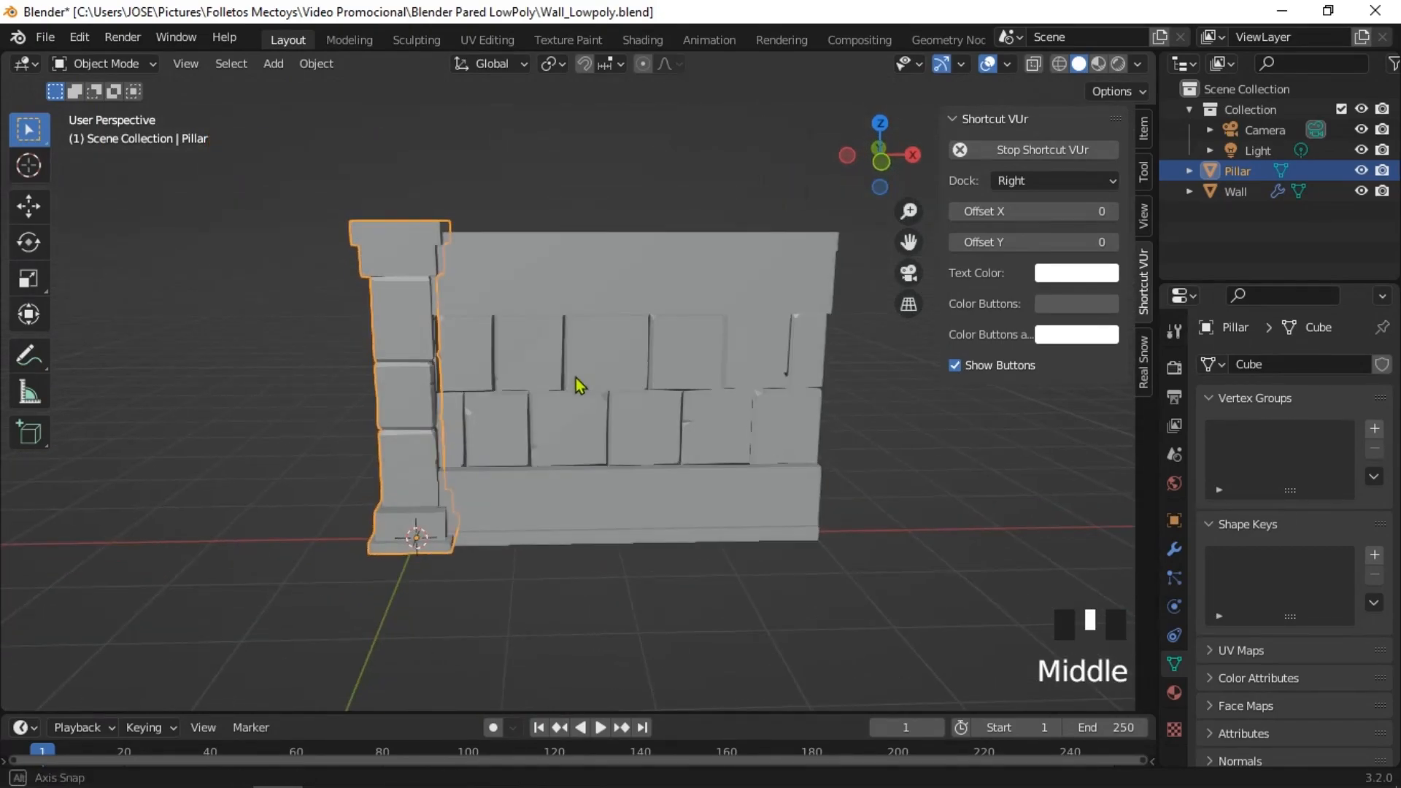
# Step: Duplicate the wall and pillar together and move the copies 4 m along global Y
pyautogui.click(484, 292)
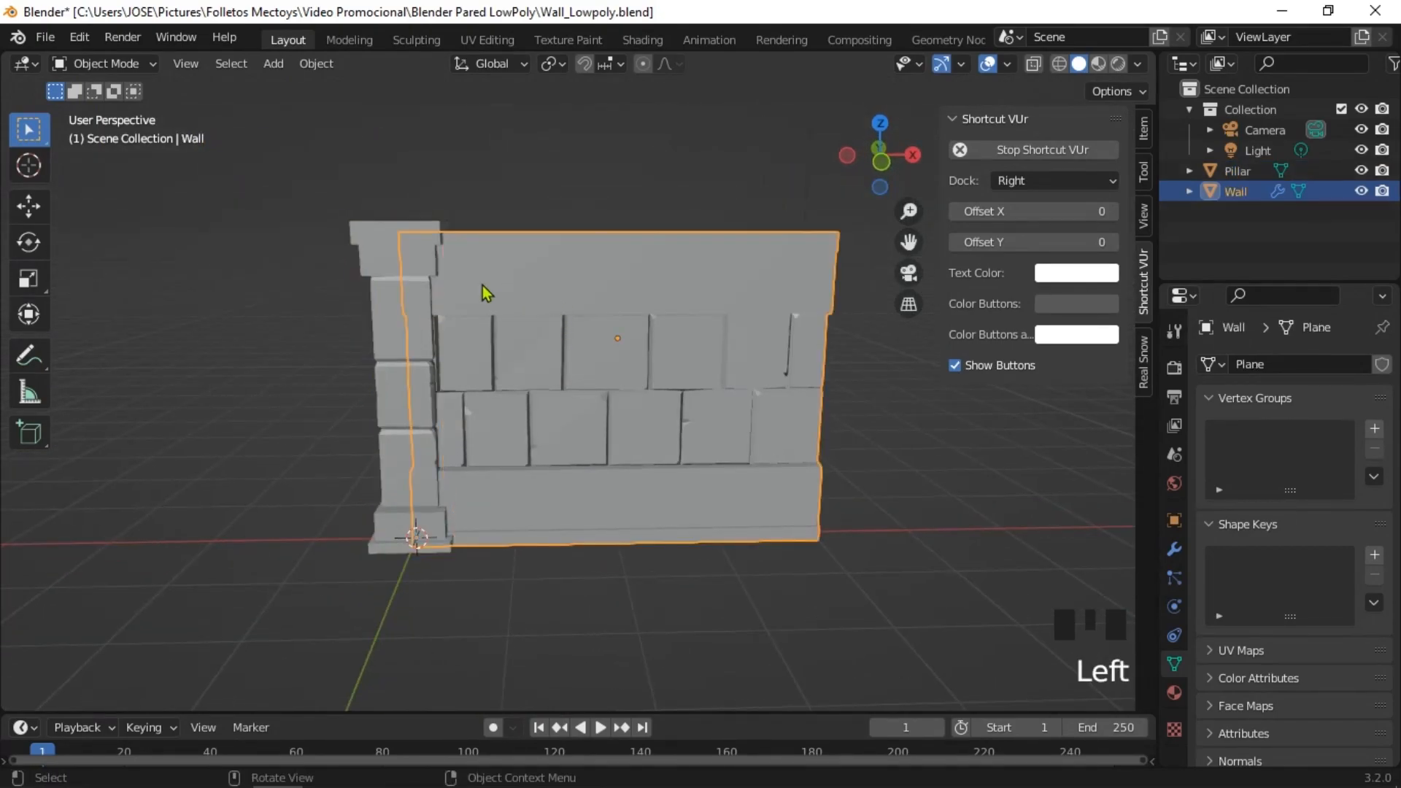
pyautogui.keyDown('shift'); pyautogui.click(381, 255); pyautogui.keyUp('shift')
pyautogui.moveTo(541, 400); pyautogui.dragTo(544, 433, button='middle')
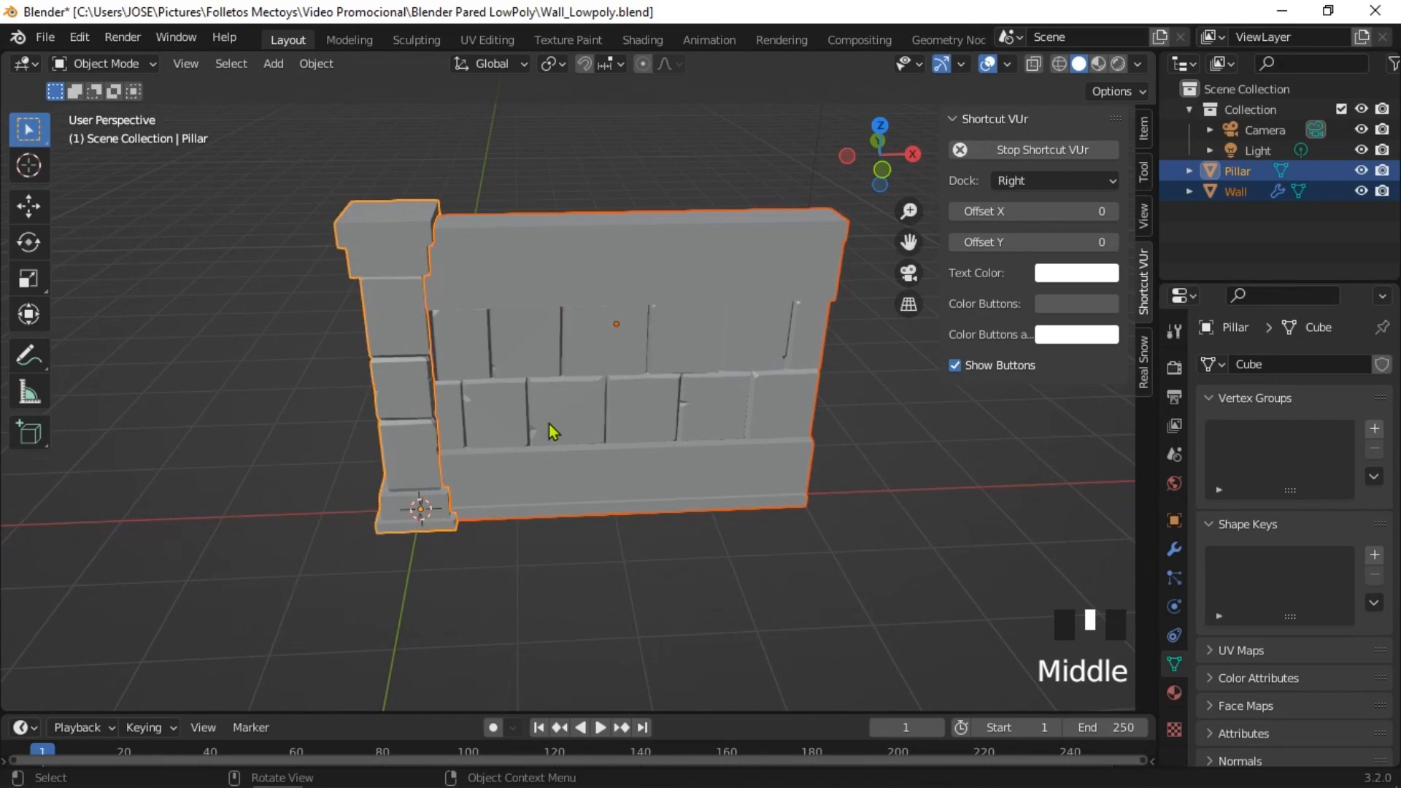
pyautogui.hotkey('shift', 'd')
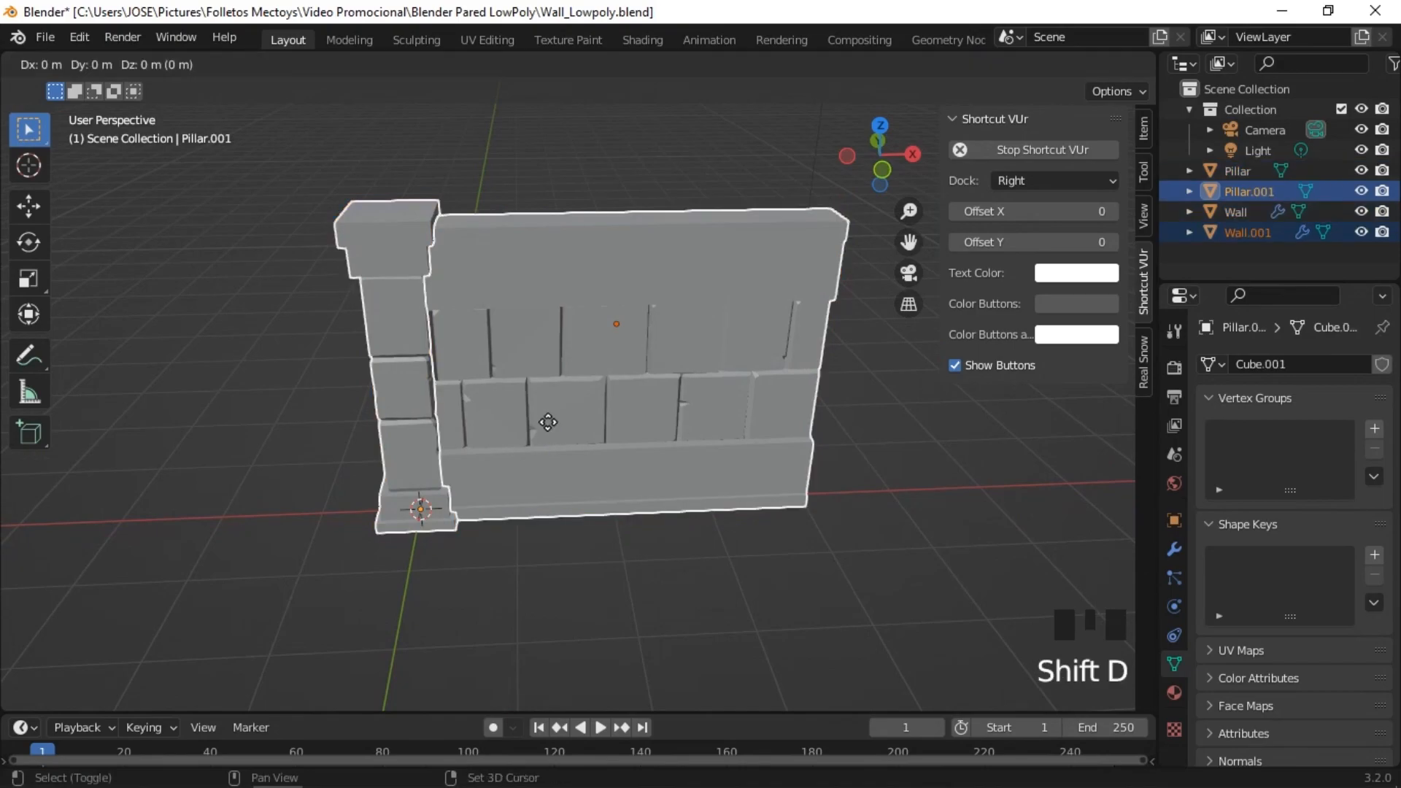
pyautogui.rightClick(549, 424)
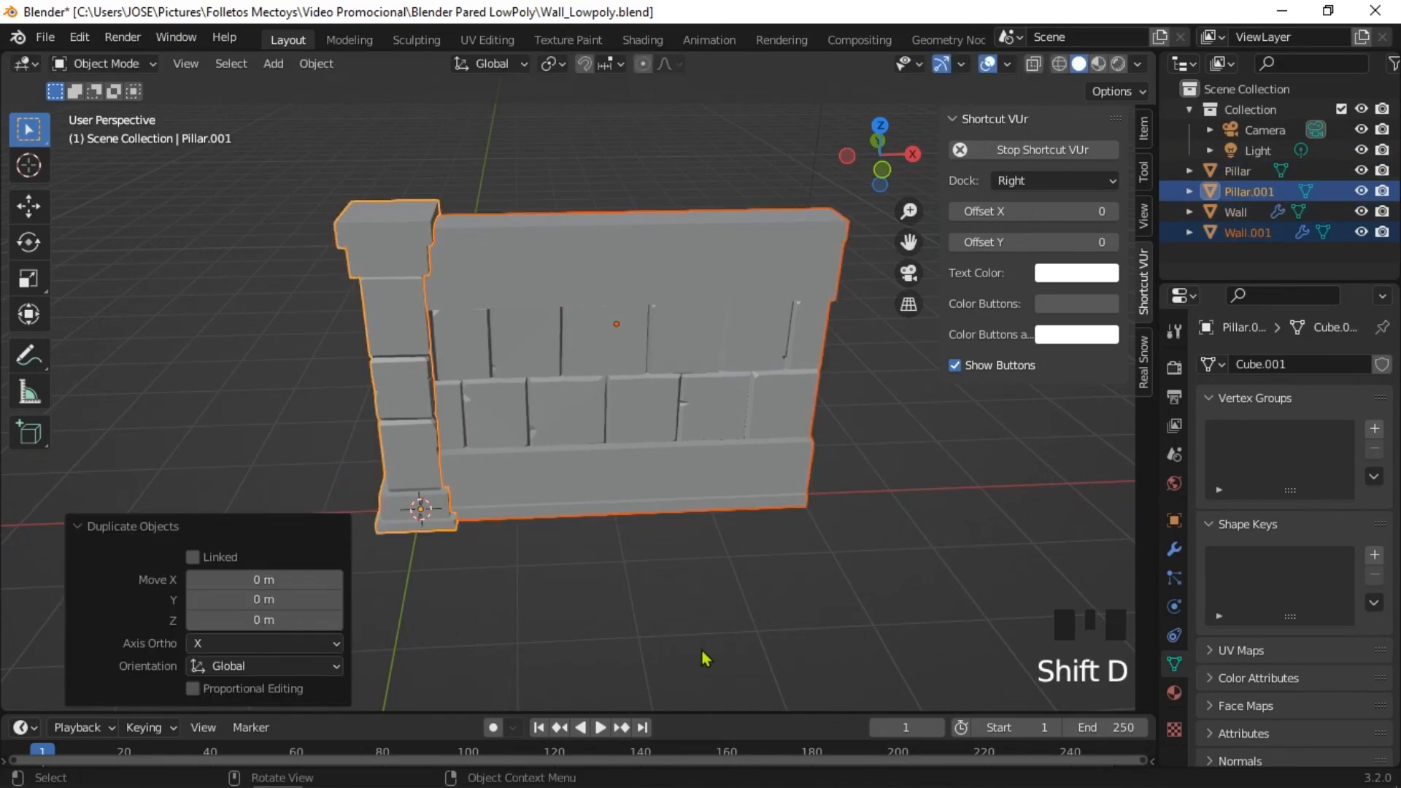
pyautogui.press('g')
pyautogui.write('y')
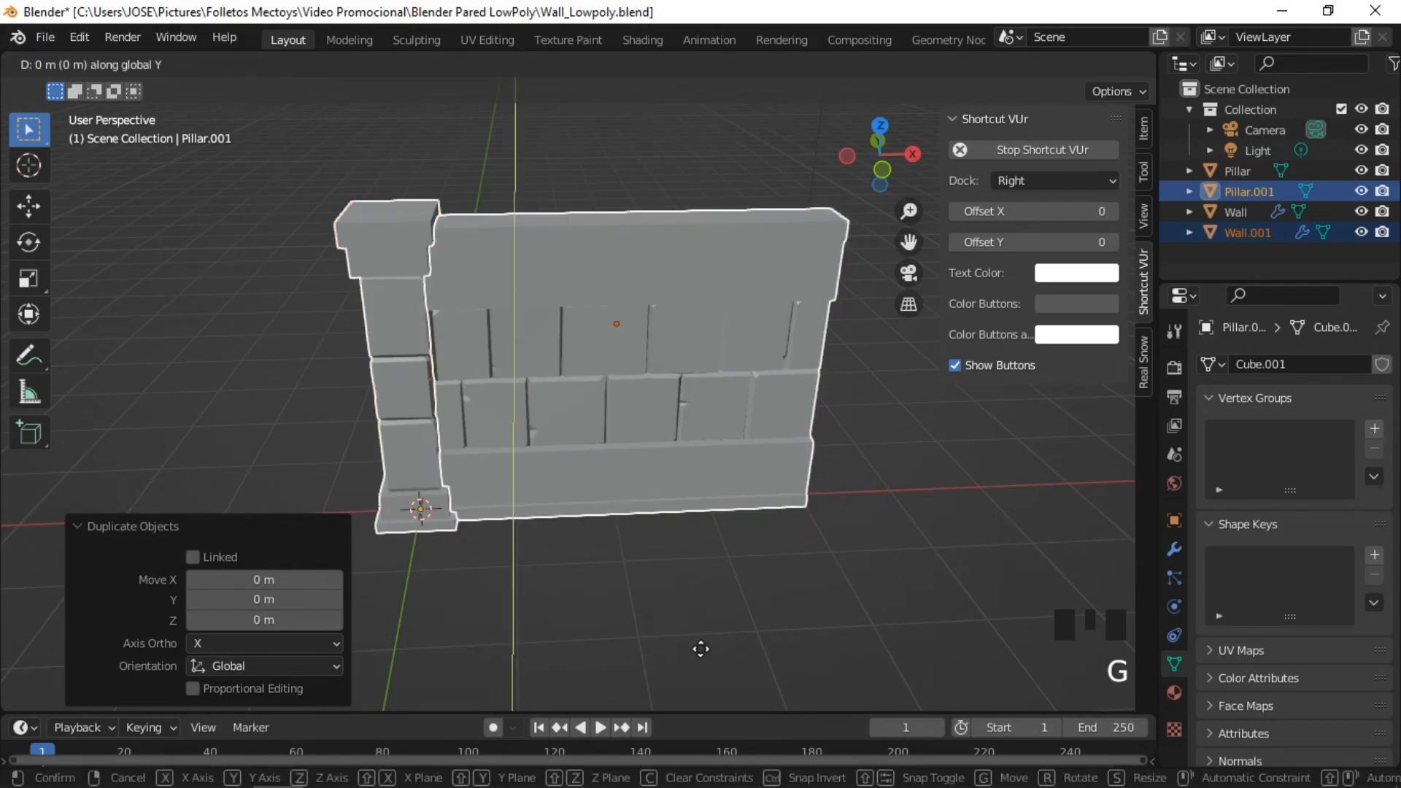
pyautogui.write('4')
pyautogui.press('Return')
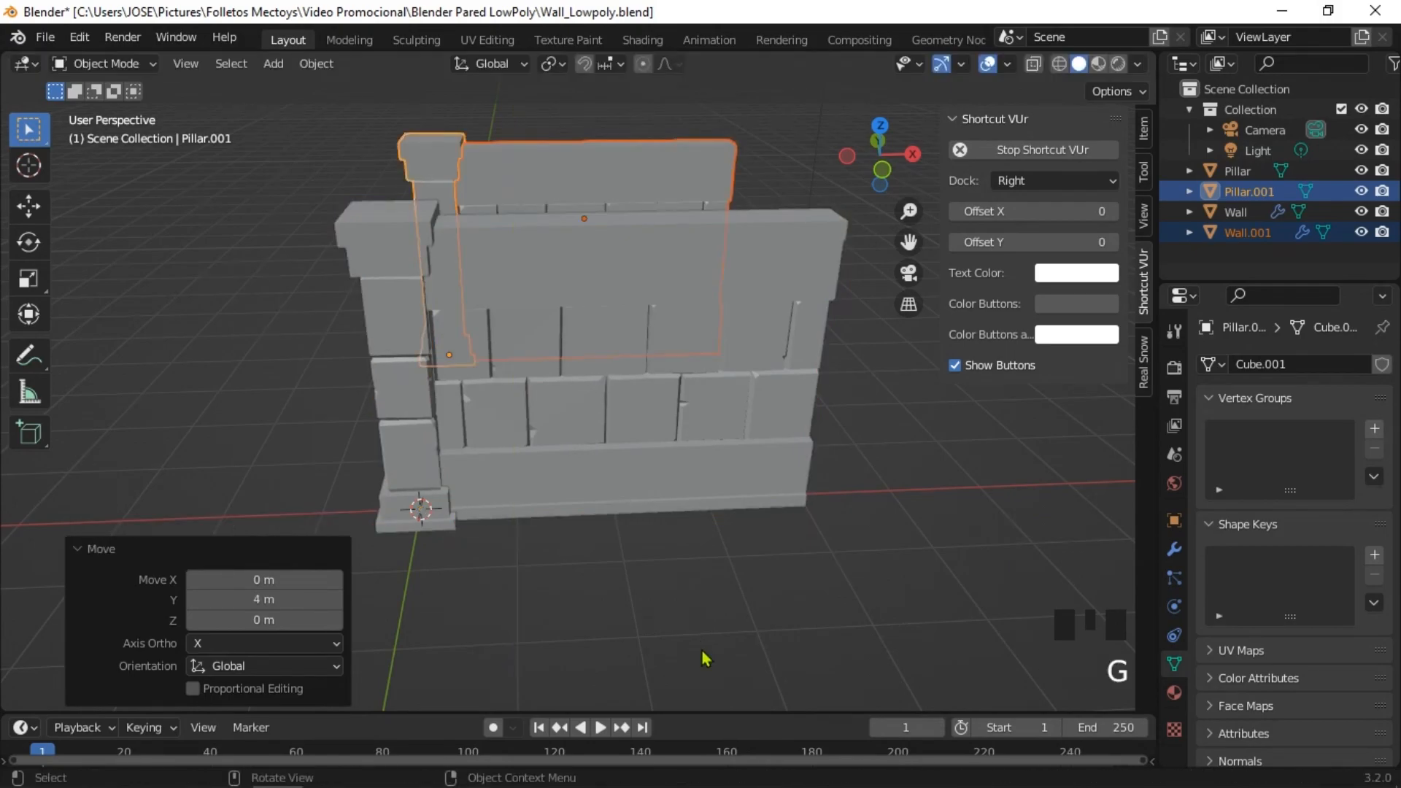
# Step: Move the duplicated wall and pillar into a new collection named Spares and exclude that collection from the view layer
pyautogui.moveTo(648, 301); pyautogui.dragTo(654, 328, button='middle')
pyautogui.scroll(-2, 642, 314)
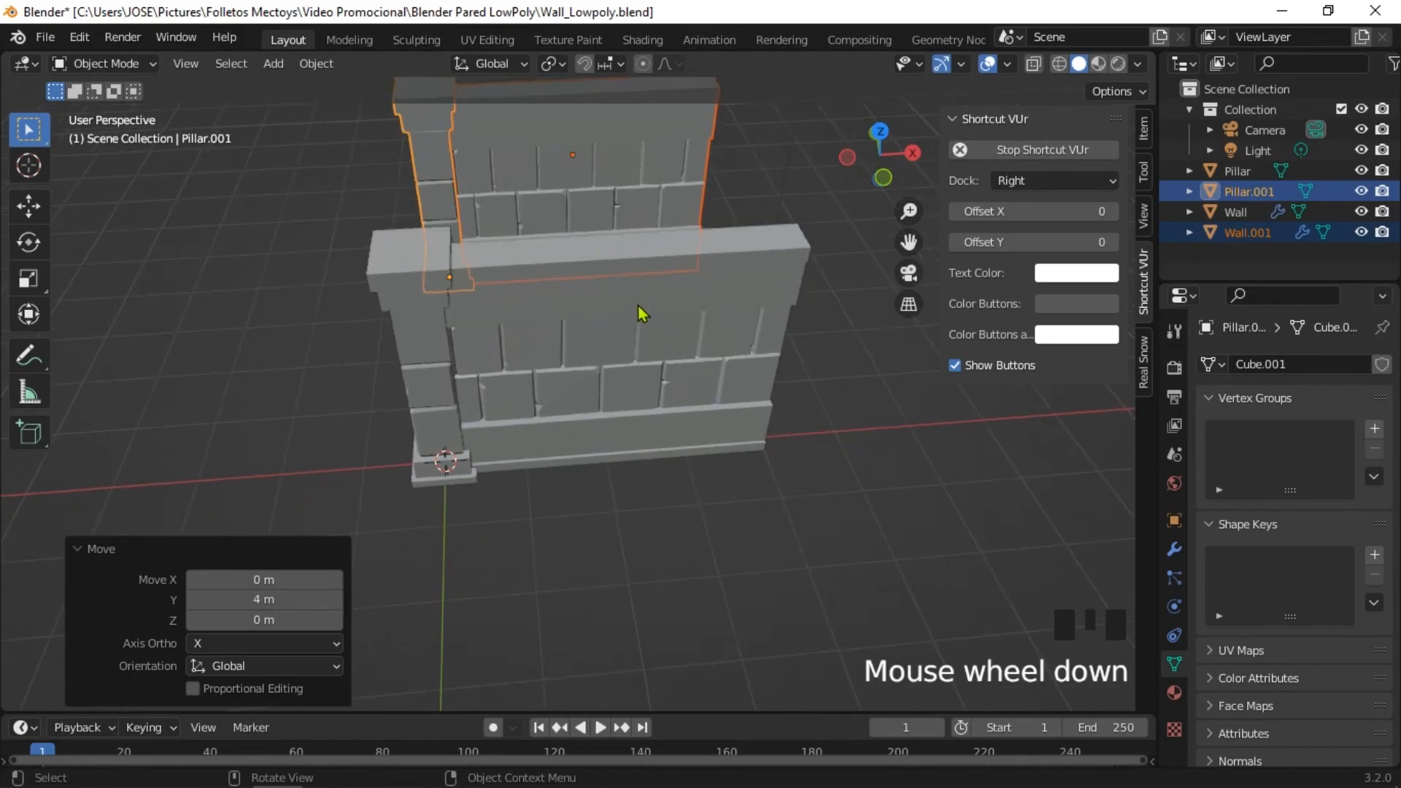
pyautogui.press('m')
pyautogui.click(548, 169)
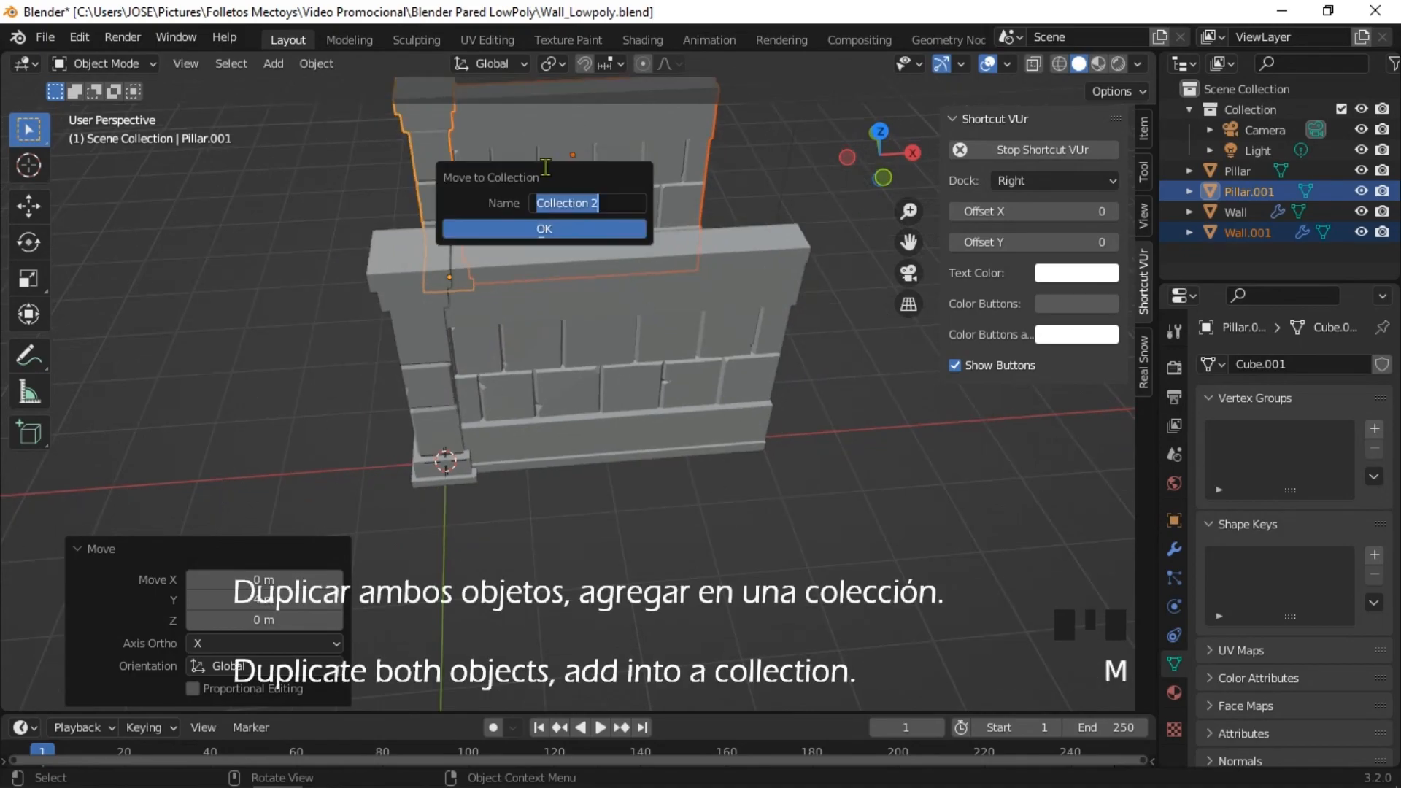
pyautogui.write('Spares')
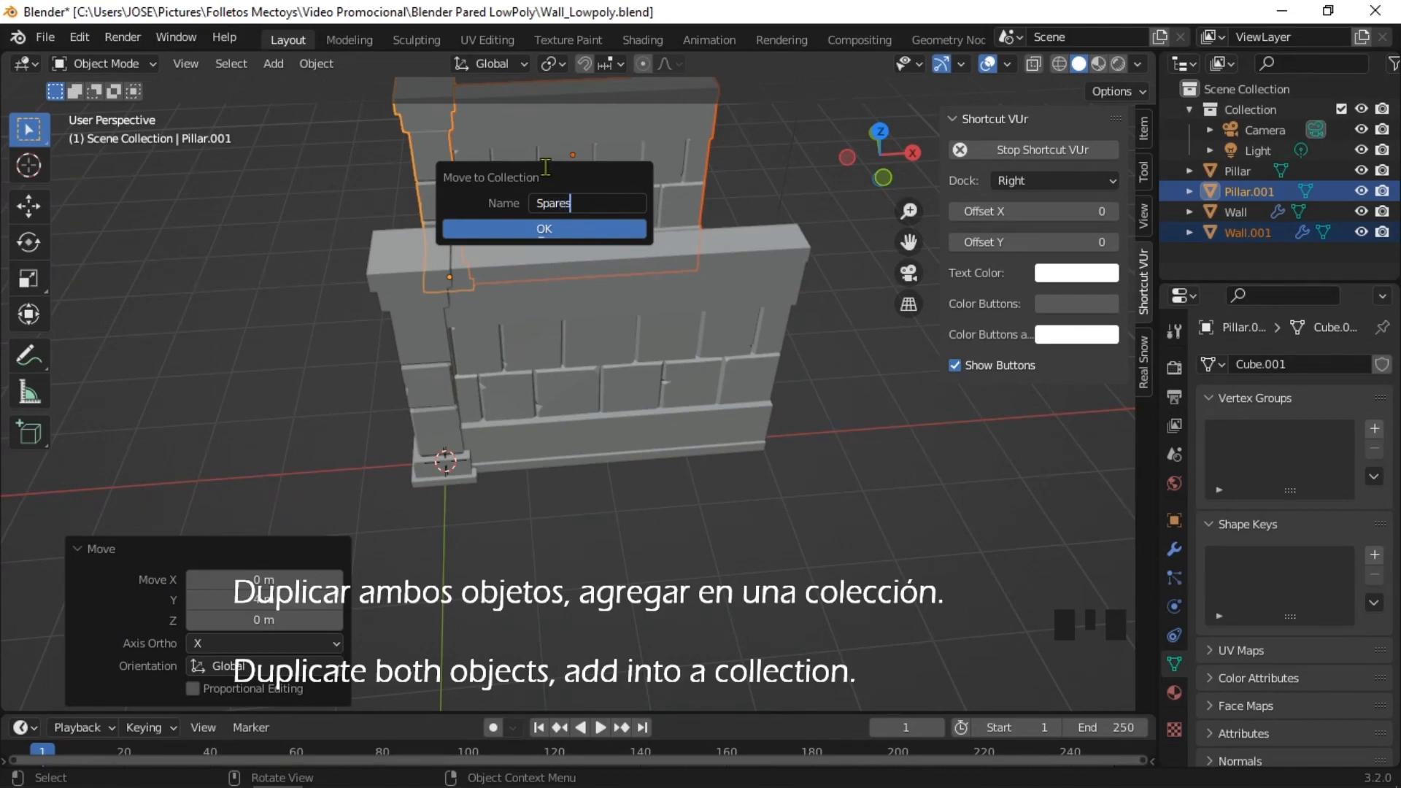
pyautogui.click(572, 230)
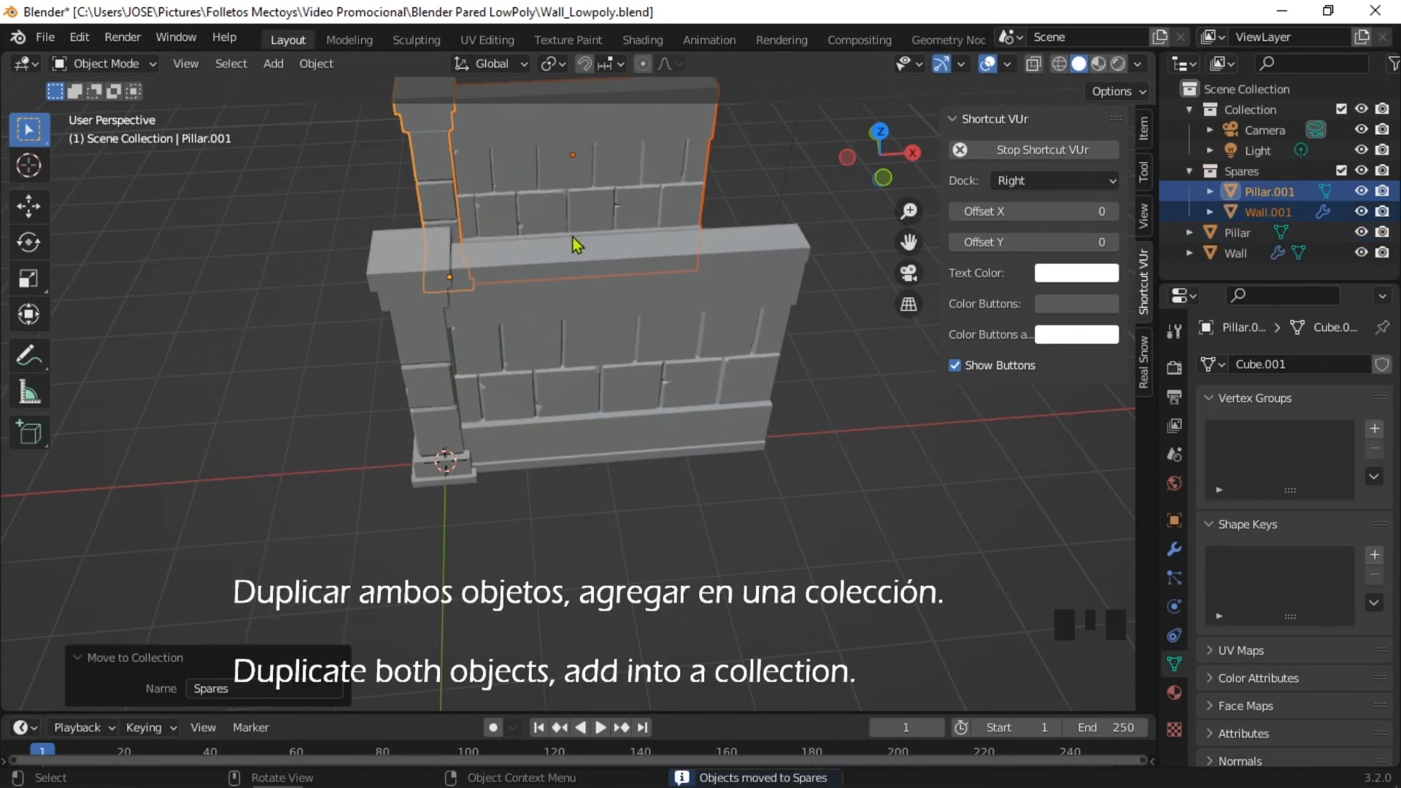
pyautogui.click(1341, 170)
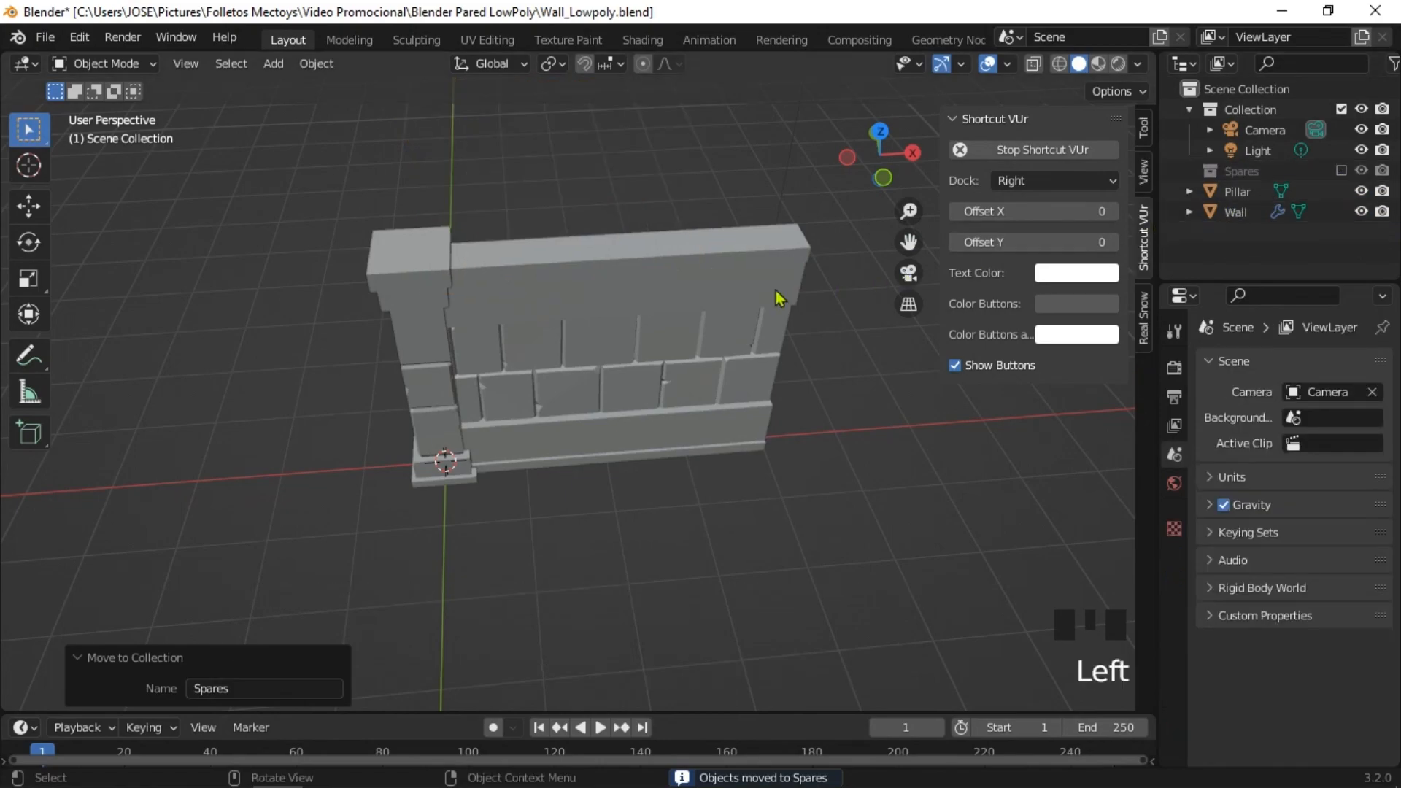
# Step: Move the original wall and pillar into a new collection named wall
pyautogui.click(547, 303)
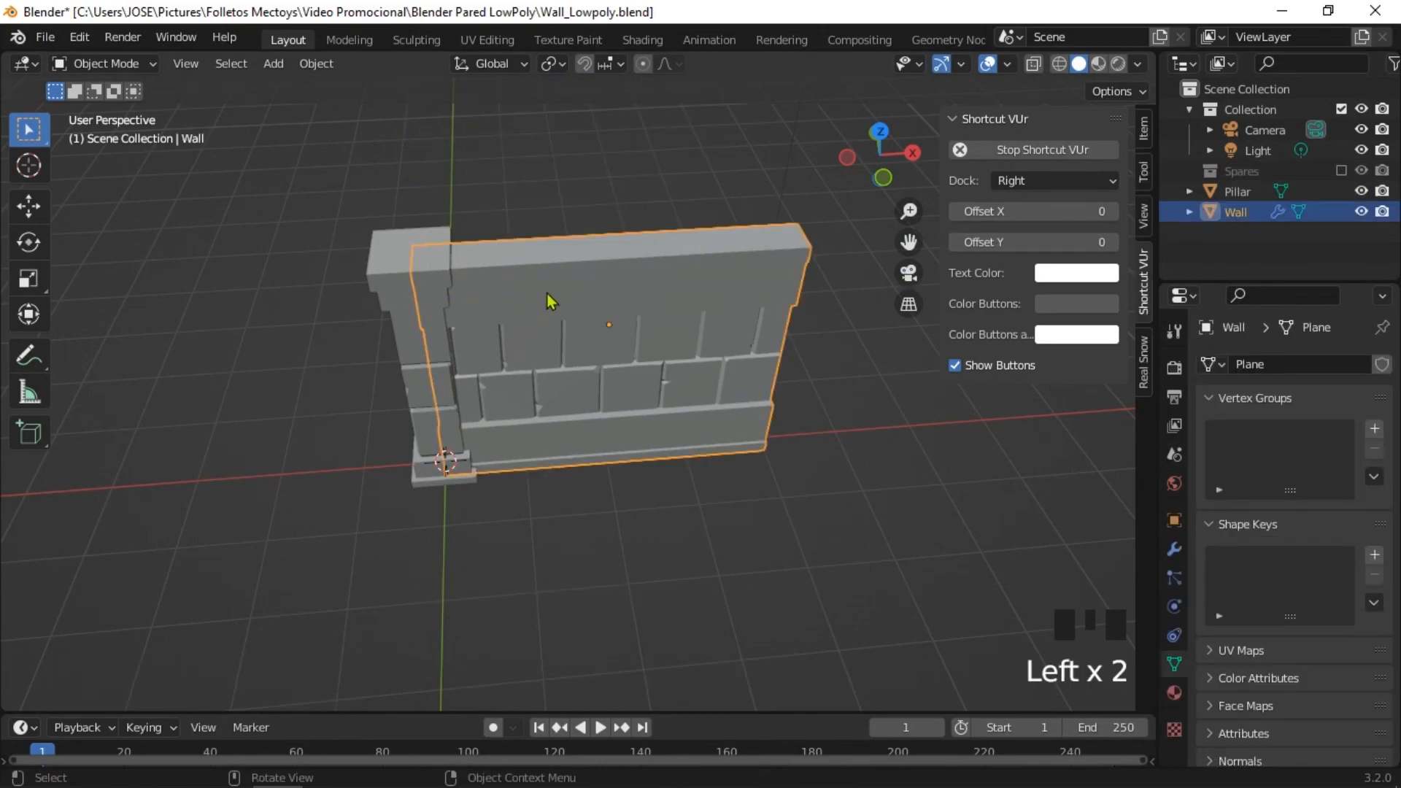
pyautogui.keyDown('shift'); pyautogui.click(384, 275); pyautogui.keyUp('shift')
pyautogui.press('m')
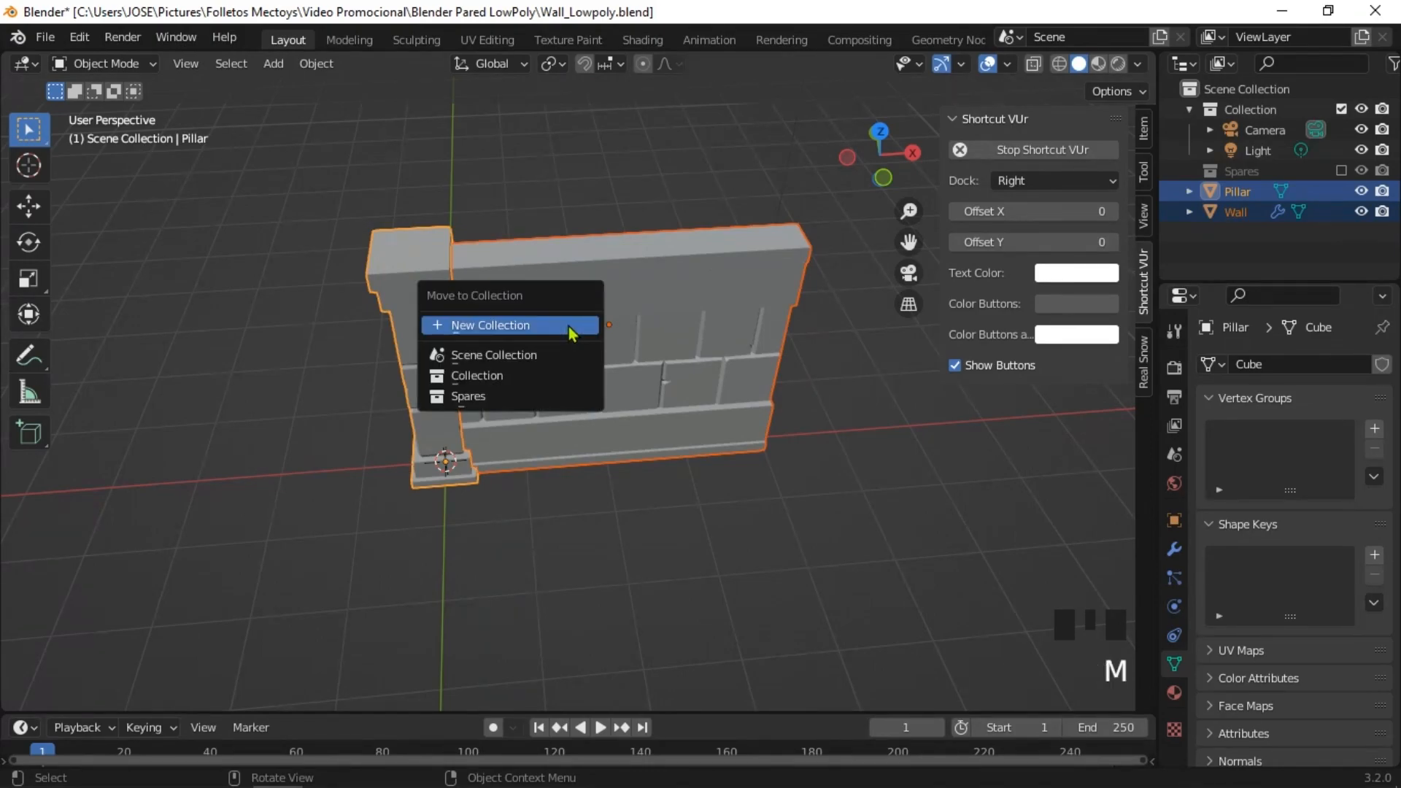
pyautogui.click(546, 330)
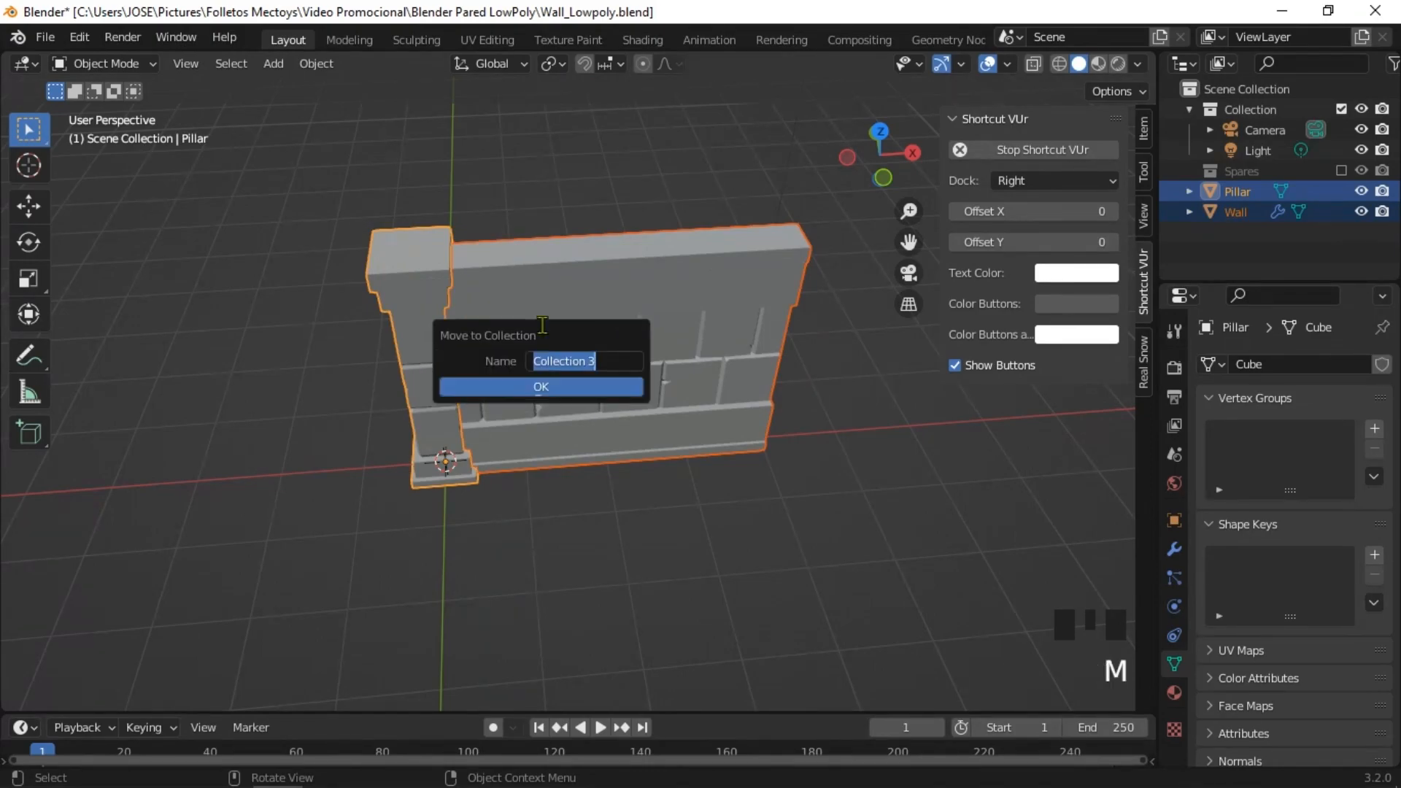
pyautogui.write('Wall')
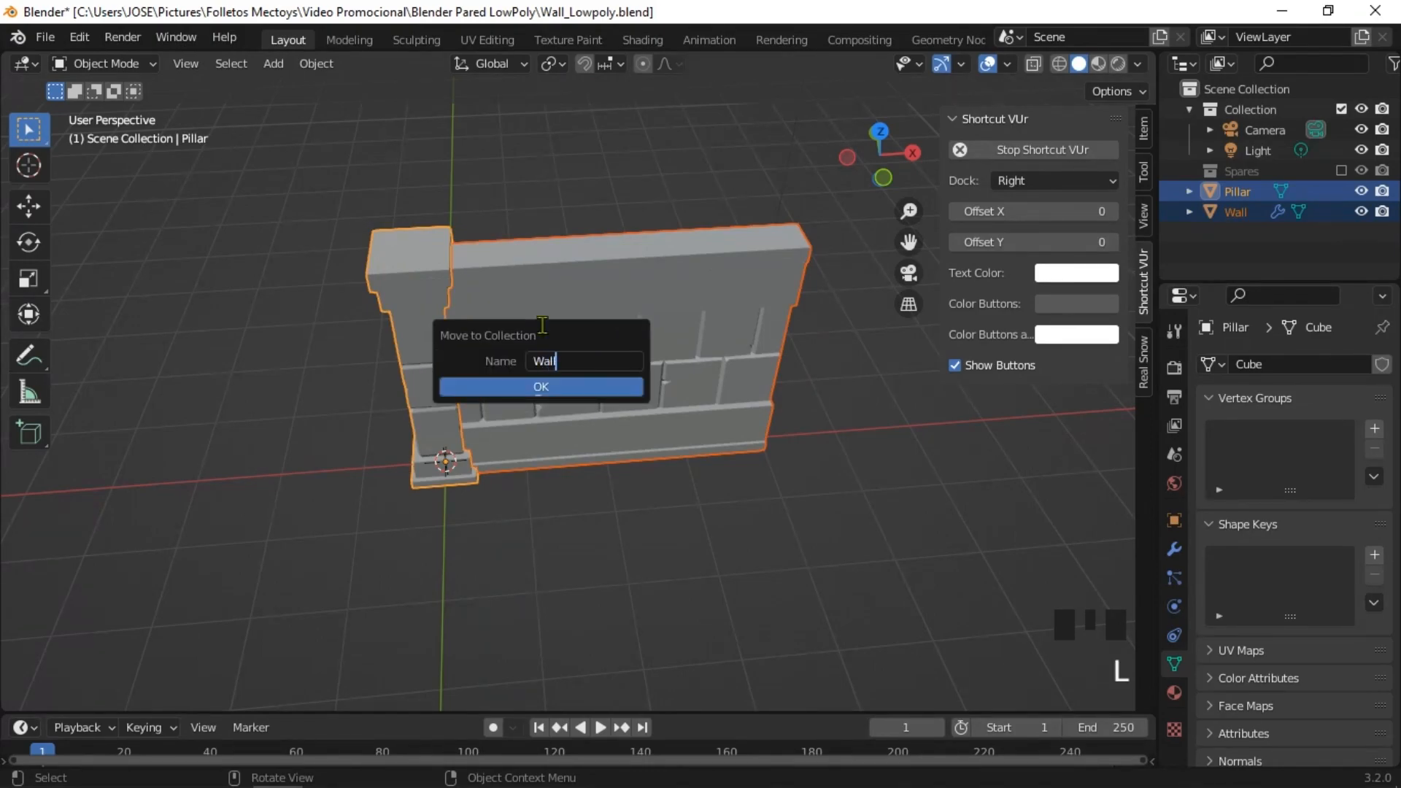
pyautogui.moveTo(544, 363); pyautogui.dragTo(504, 356)
pyautogui.write('w')
pyautogui.click(572, 395)
pyautogui.click(573, 394)
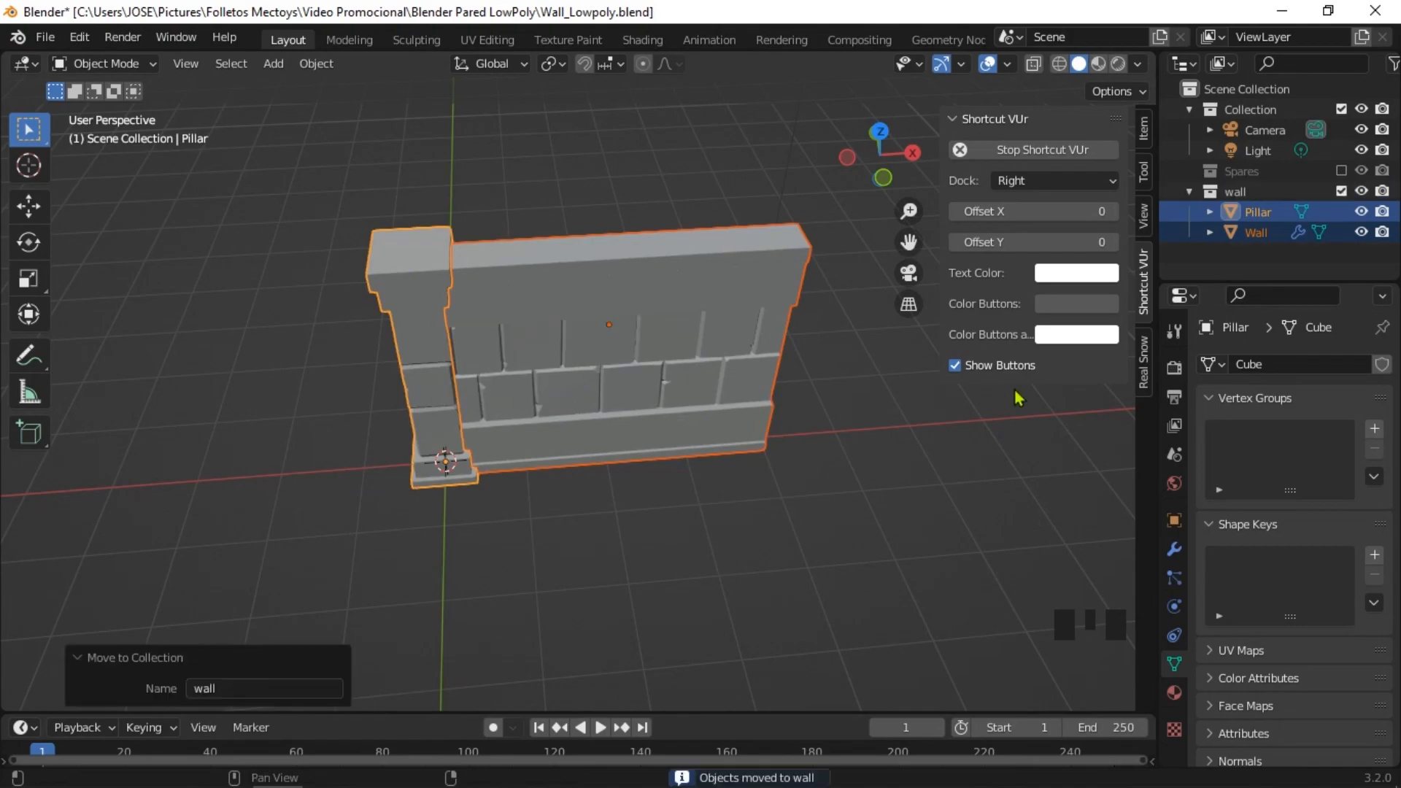
# Step: Select the wall and apply its Mirror modifier
pyautogui.moveTo(838, 400)
pyautogui.mouseDown(button='middle')
pyautogui.moveTo(814, 364)
pyautogui.moveTo(682, 397)
pyautogui.moveTo(738, 382)
pyautogui.moveTo(832, 387)
pyautogui.mouseUp(button='middle')
pyautogui.scroll(2, 713, 400)
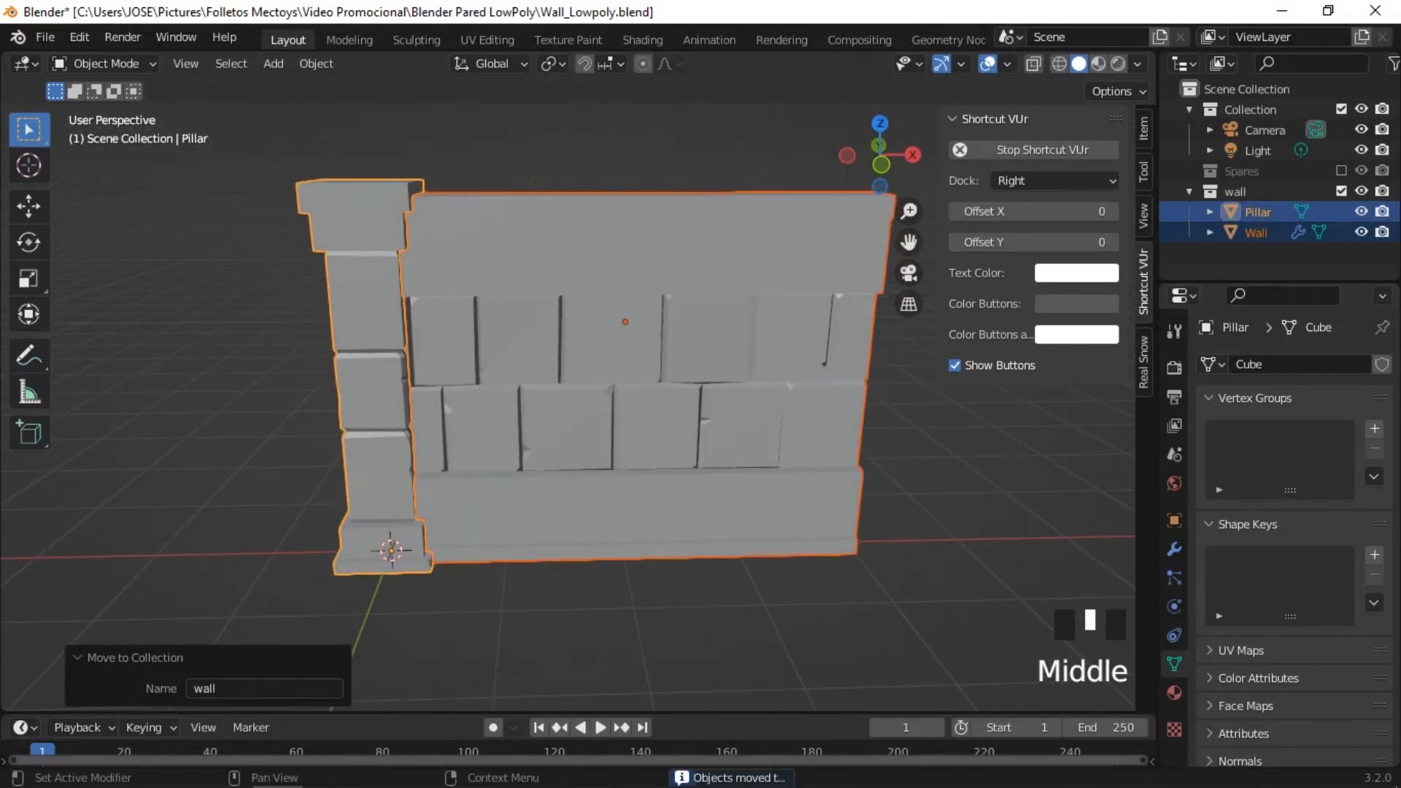
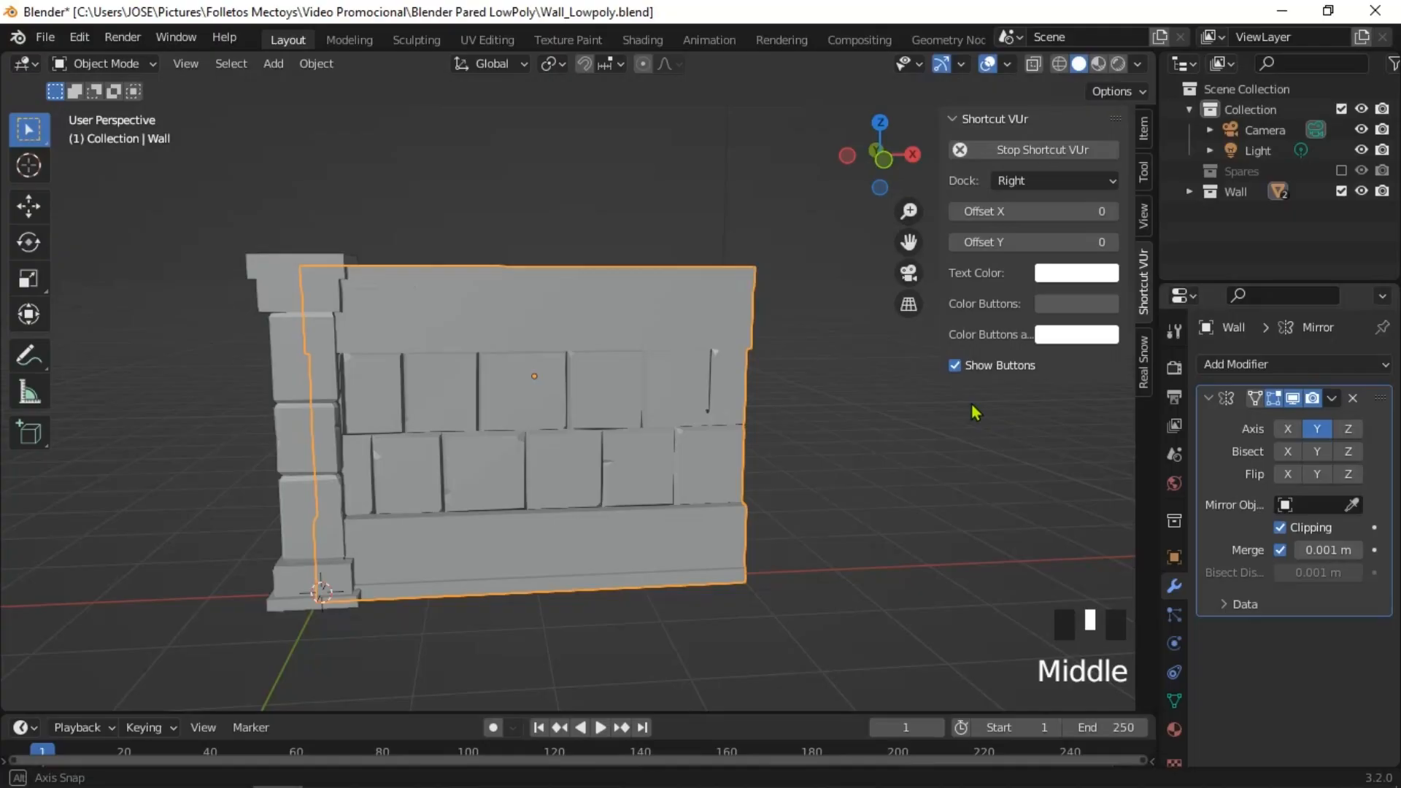
pyautogui.moveTo(973, 410); pyautogui.dragTo(701, 429, button='middle')
pyautogui.click(679, 427)
pyautogui.click(782, 479)
pyautogui.click(540, 390)
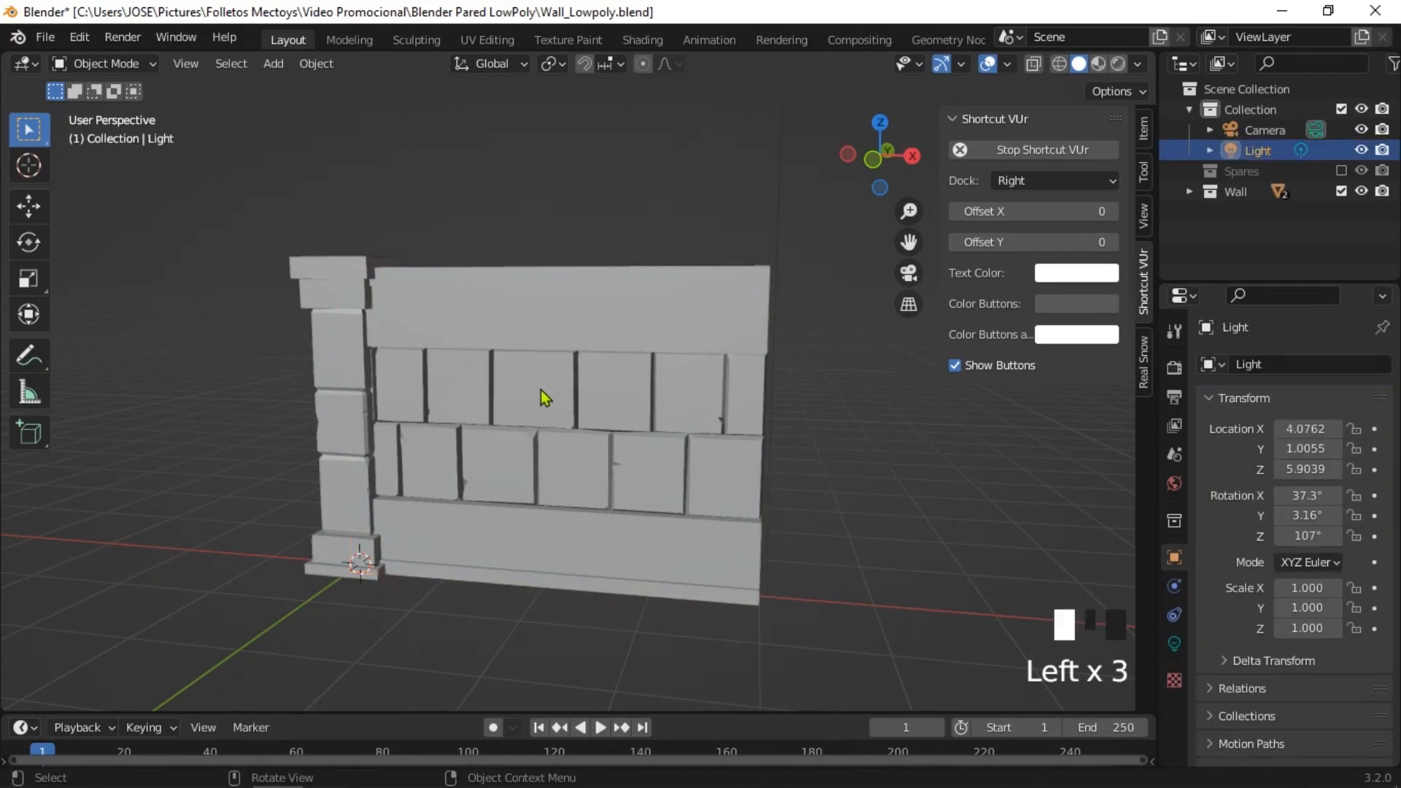
pyautogui.click(1332, 398)
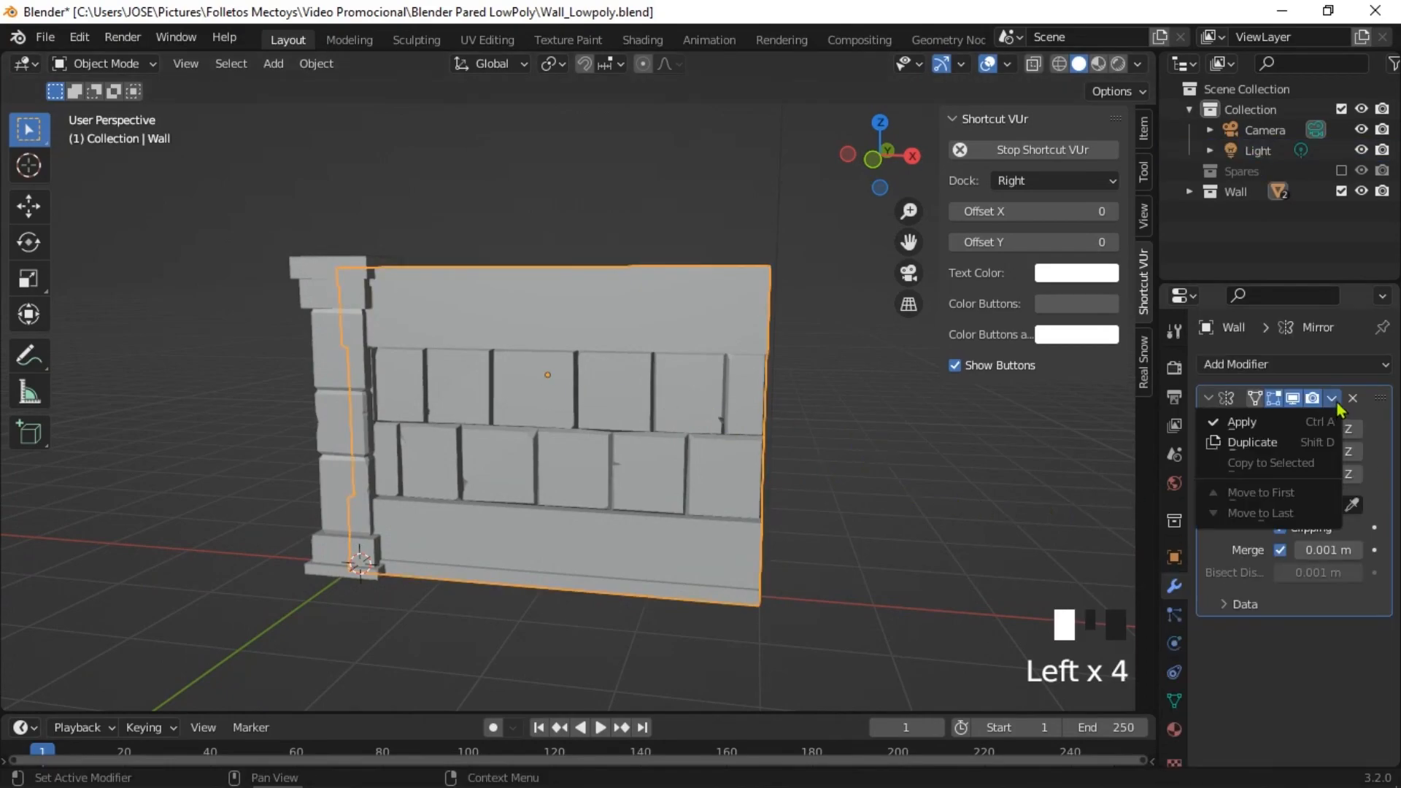
pyautogui.click(1279, 422)
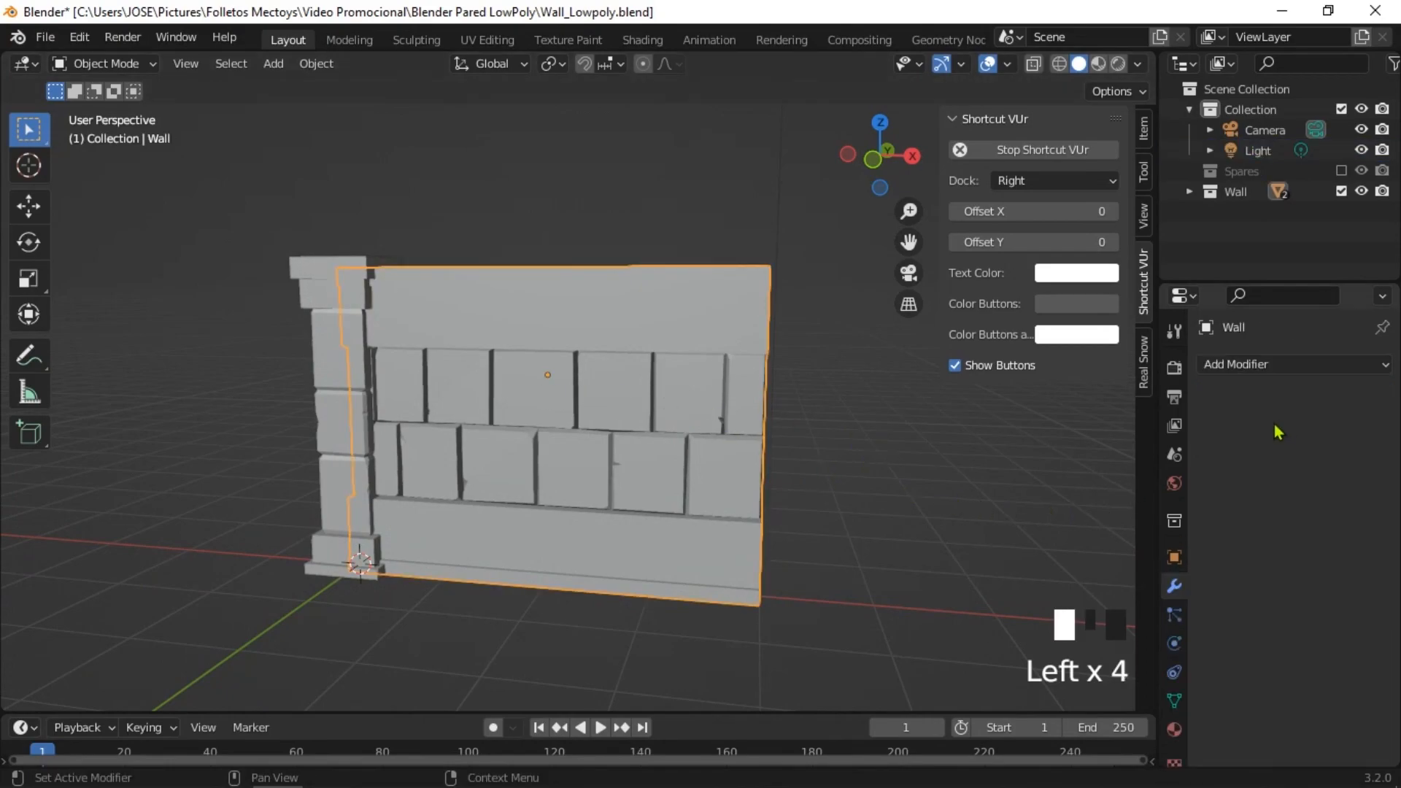
# Step: Select the pillar together with the wall and open the Shading workspace with both framed in front orthographic view
pyautogui.moveTo(766, 431); pyautogui.dragTo(801, 431, button='middle')
pyautogui.scroll(-2, 666, 435)
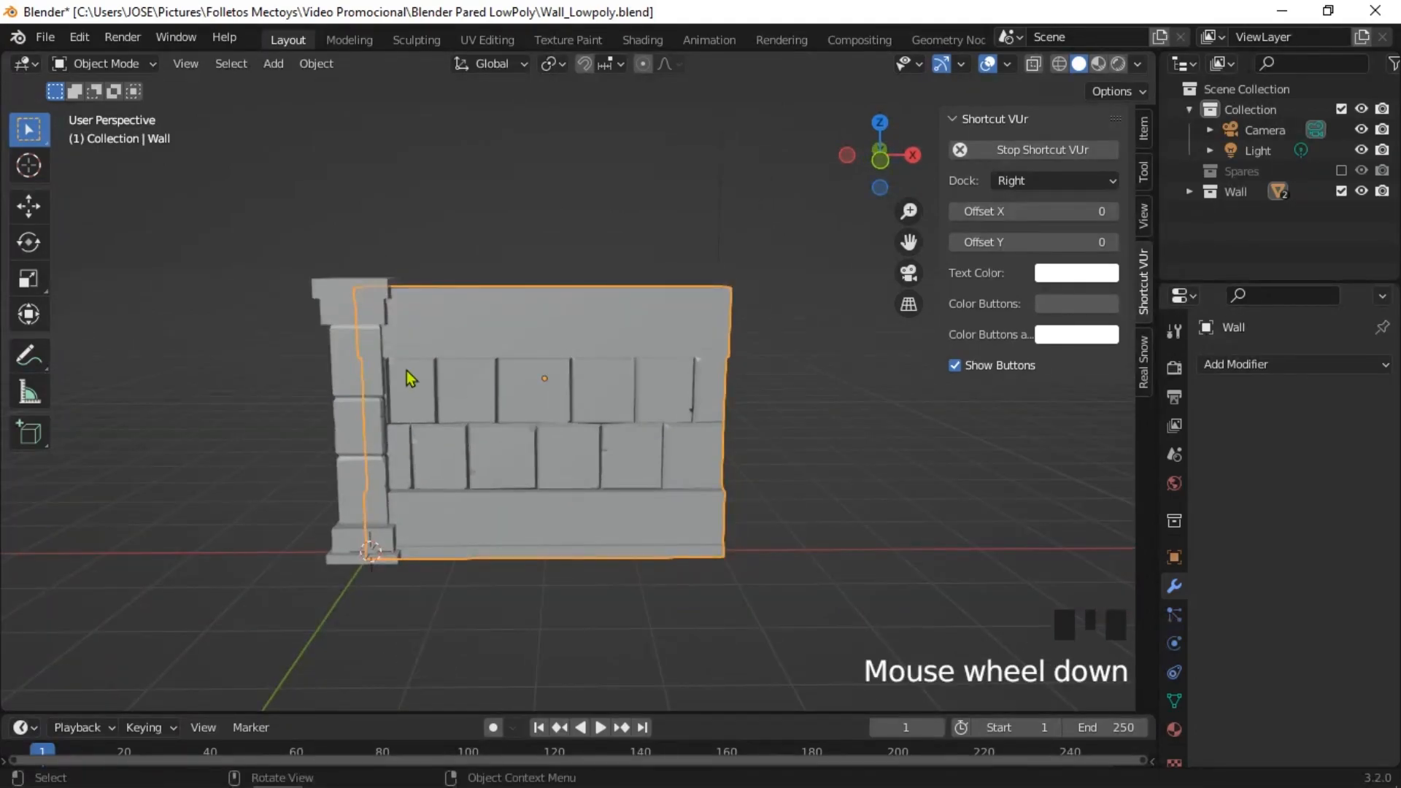
pyautogui.keyDown('ctrl'); pyautogui.click(343, 315); pyautogui.keyUp('ctrl')
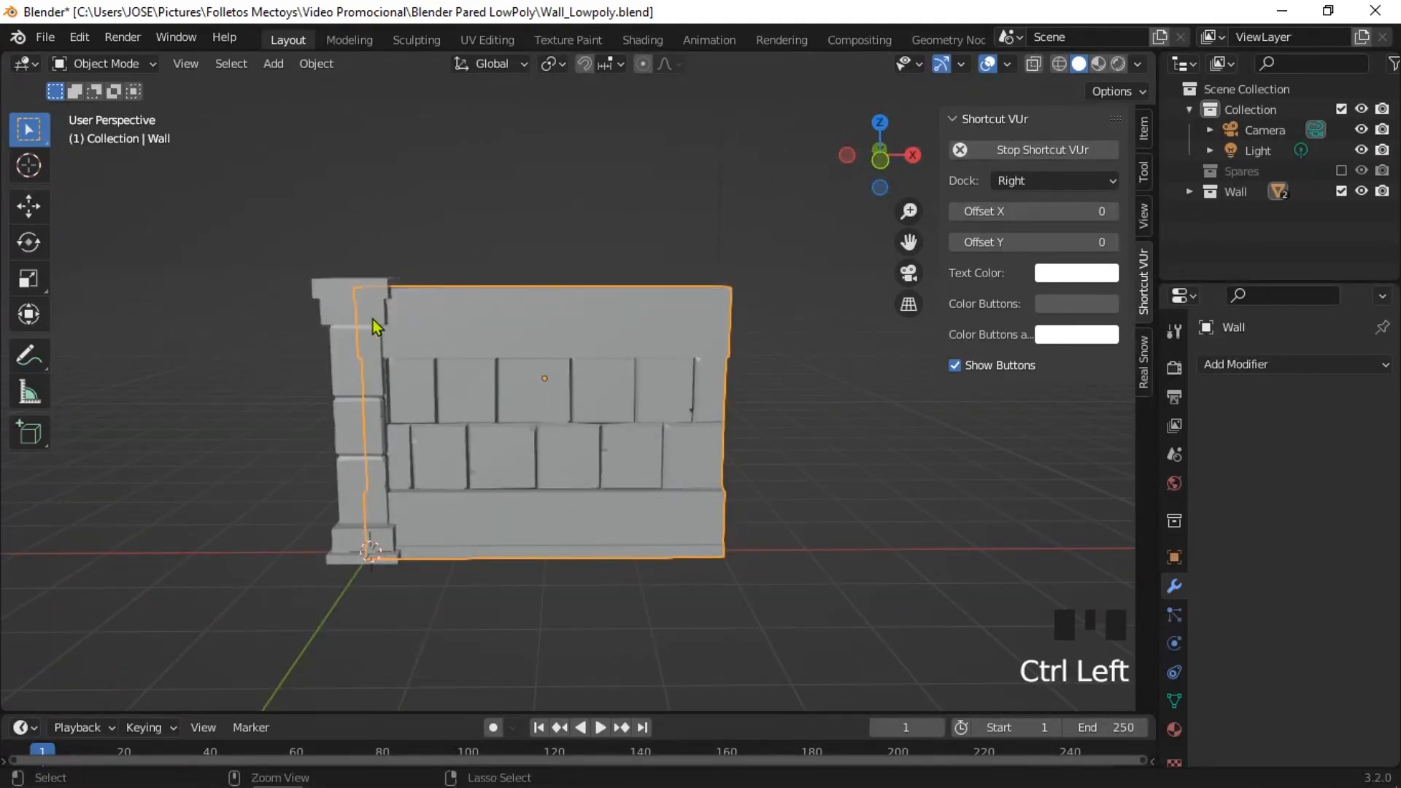
pyautogui.keyDown('shift'); pyautogui.click(346, 307); pyautogui.keyUp('shift')
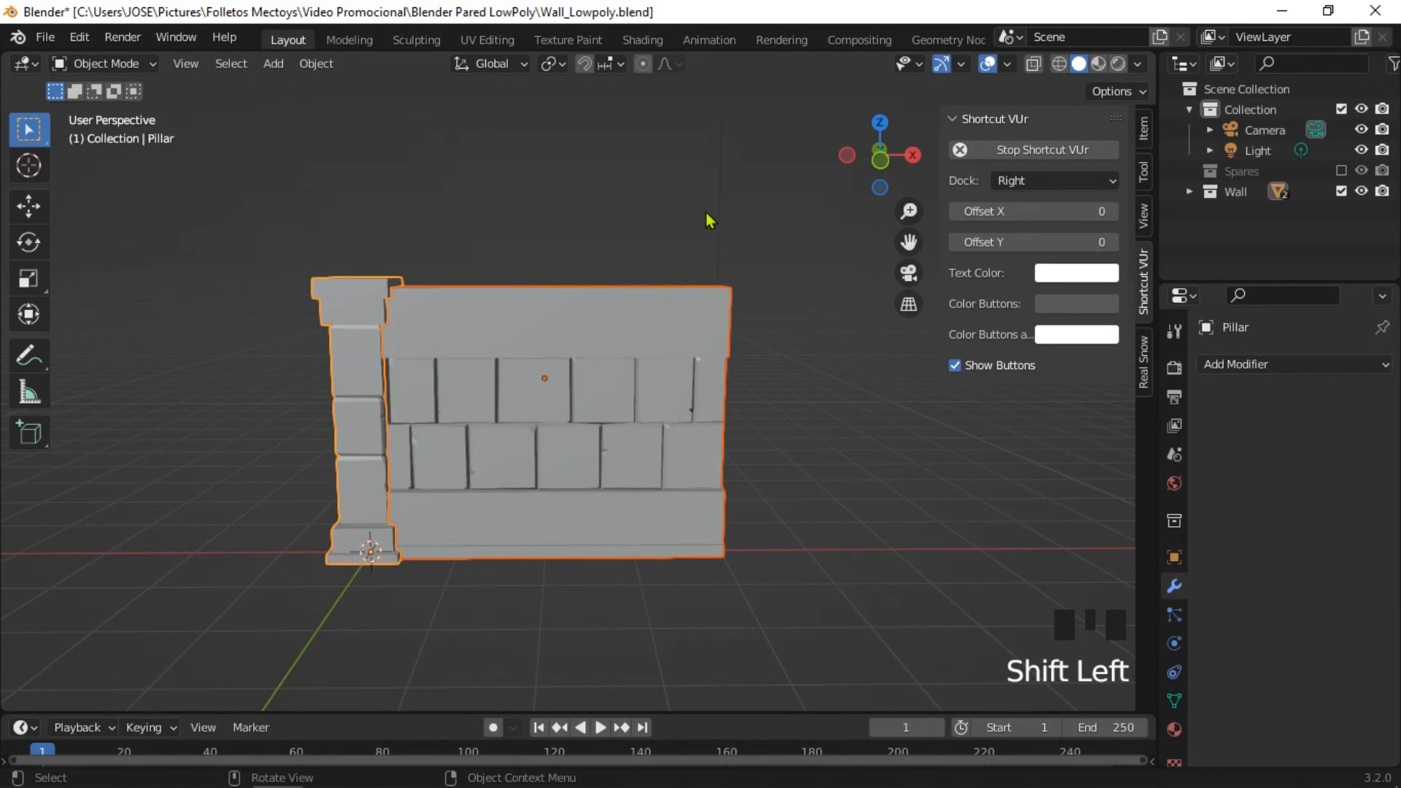
pyautogui.moveTo(691, 119)
pyautogui.mouseDown(button='middle')
pyautogui.moveTo(594, 156)
pyautogui.moveTo(711, 149)
pyautogui.mouseUp(button='middle')
pyautogui.click(643, 41)
pyautogui.moveTo(654, 251); pyautogui.dragTo(746, 245, button='middle')
pyautogui.press('KP_5')
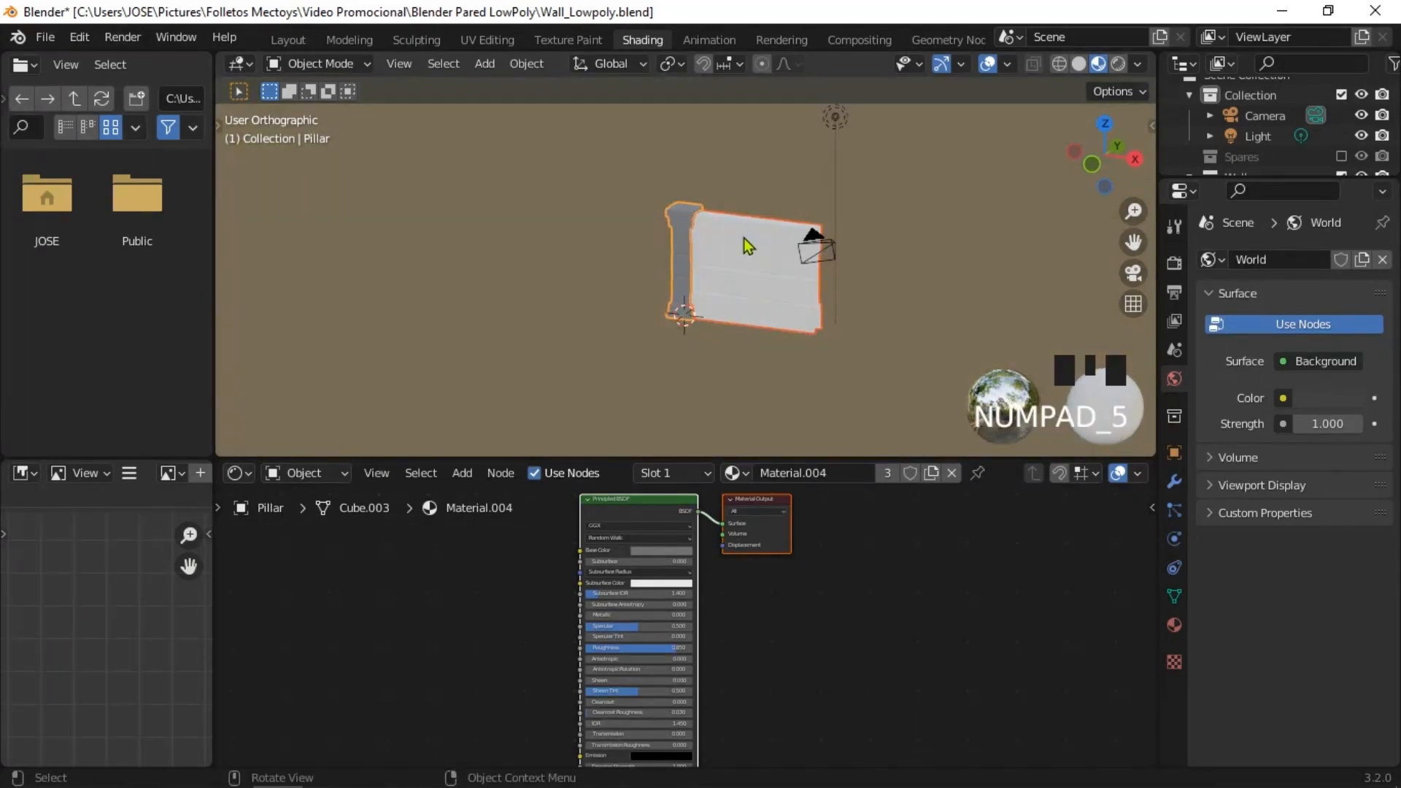
pyautogui.press('KP_1')
pyautogui.scroll(5, 743, 238)
pyautogui.keyDown('shift'); pyautogui.moveTo(743, 238); pyautogui.dragTo(568, 279, button='middle'); pyautogui.keyUp('shift')
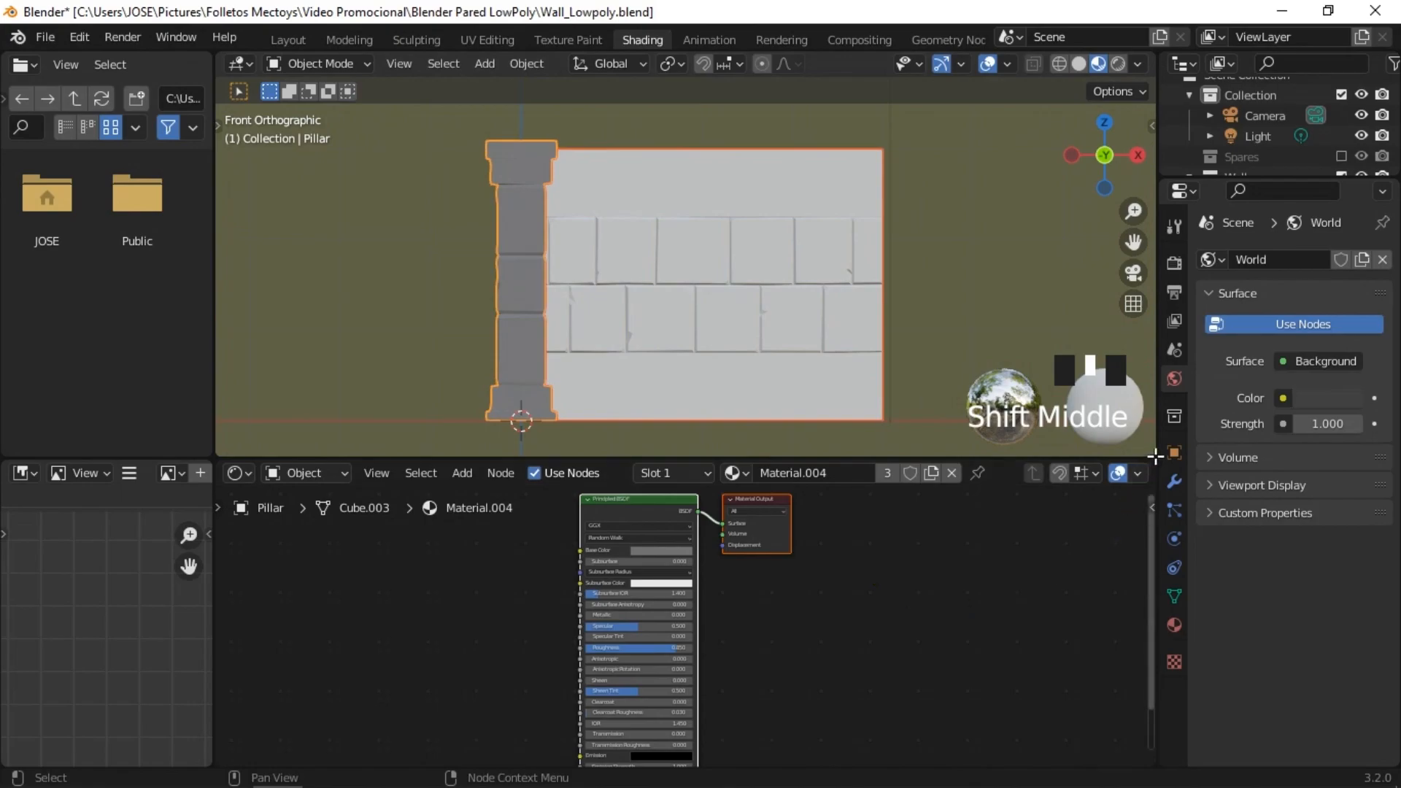
# Step: Merge away the existing node and image editor areas and widen the File Browser area
pyautogui.moveTo(1152, 465); pyautogui.dragTo(1149, 526)
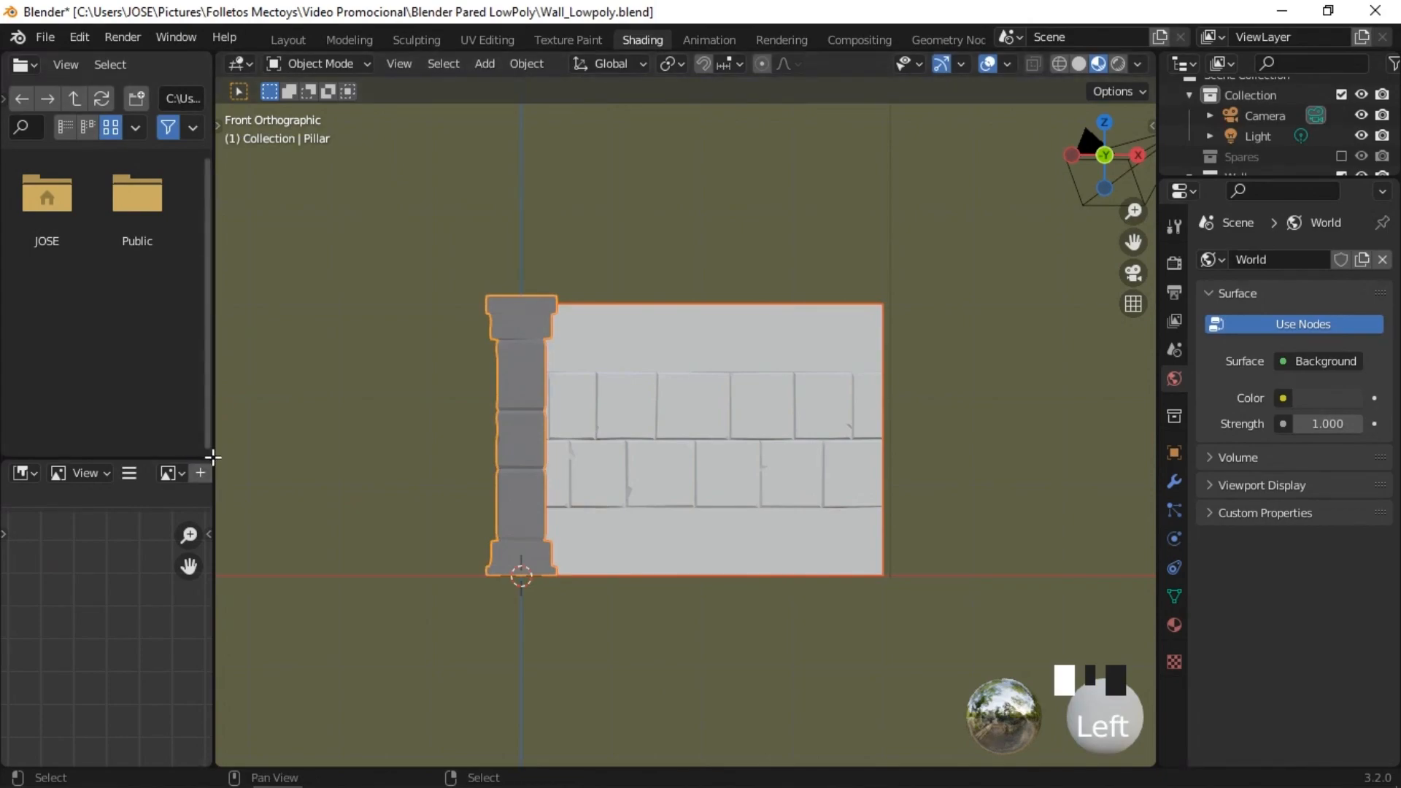
pyautogui.moveTo(210, 473); pyautogui.dragTo(209, 511)
pyautogui.moveTo(216, 230); pyautogui.dragTo(411, 234)
# Step: Turn the File Browser area into a Shader Editor and hide its sidebar
pyautogui.click(26, 66)
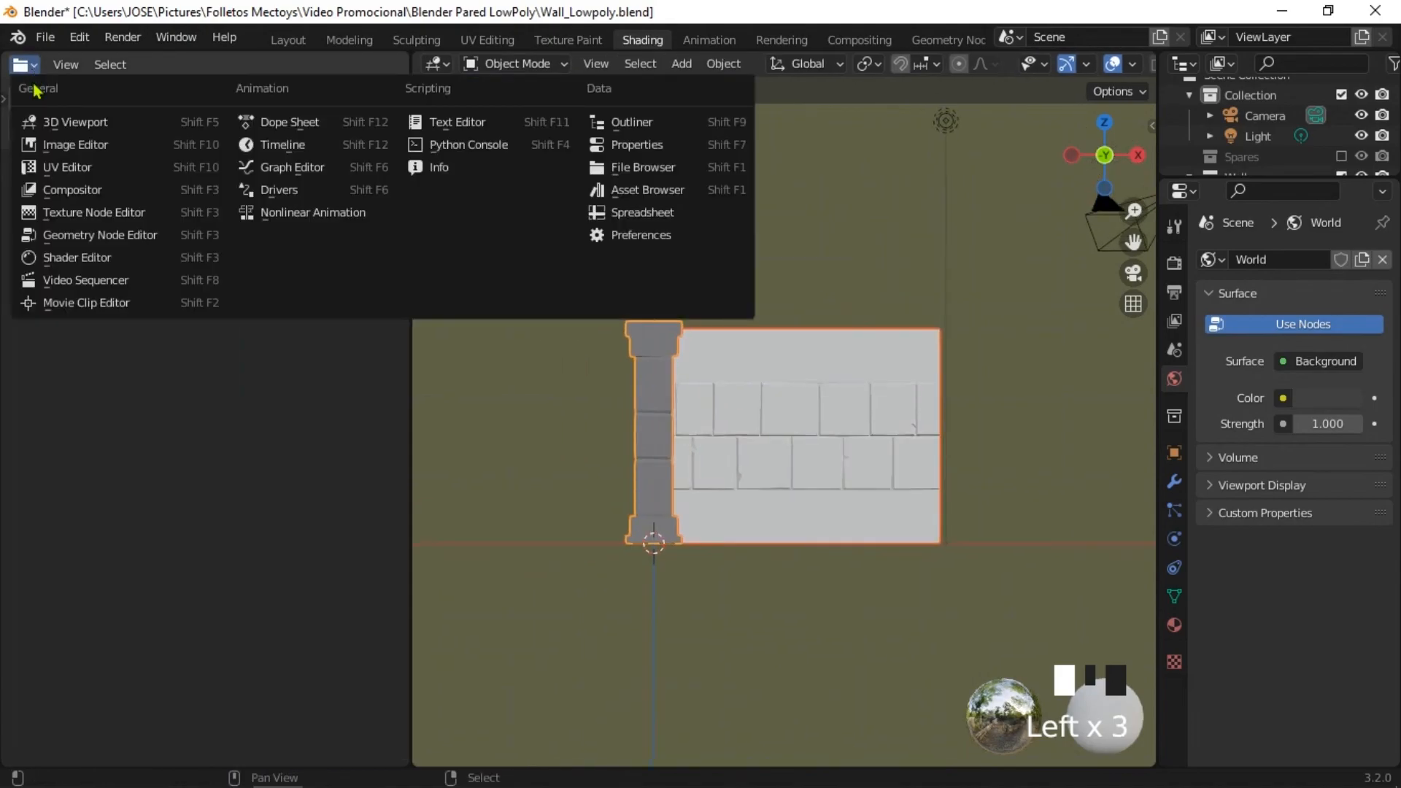
pyautogui.click(67, 258)
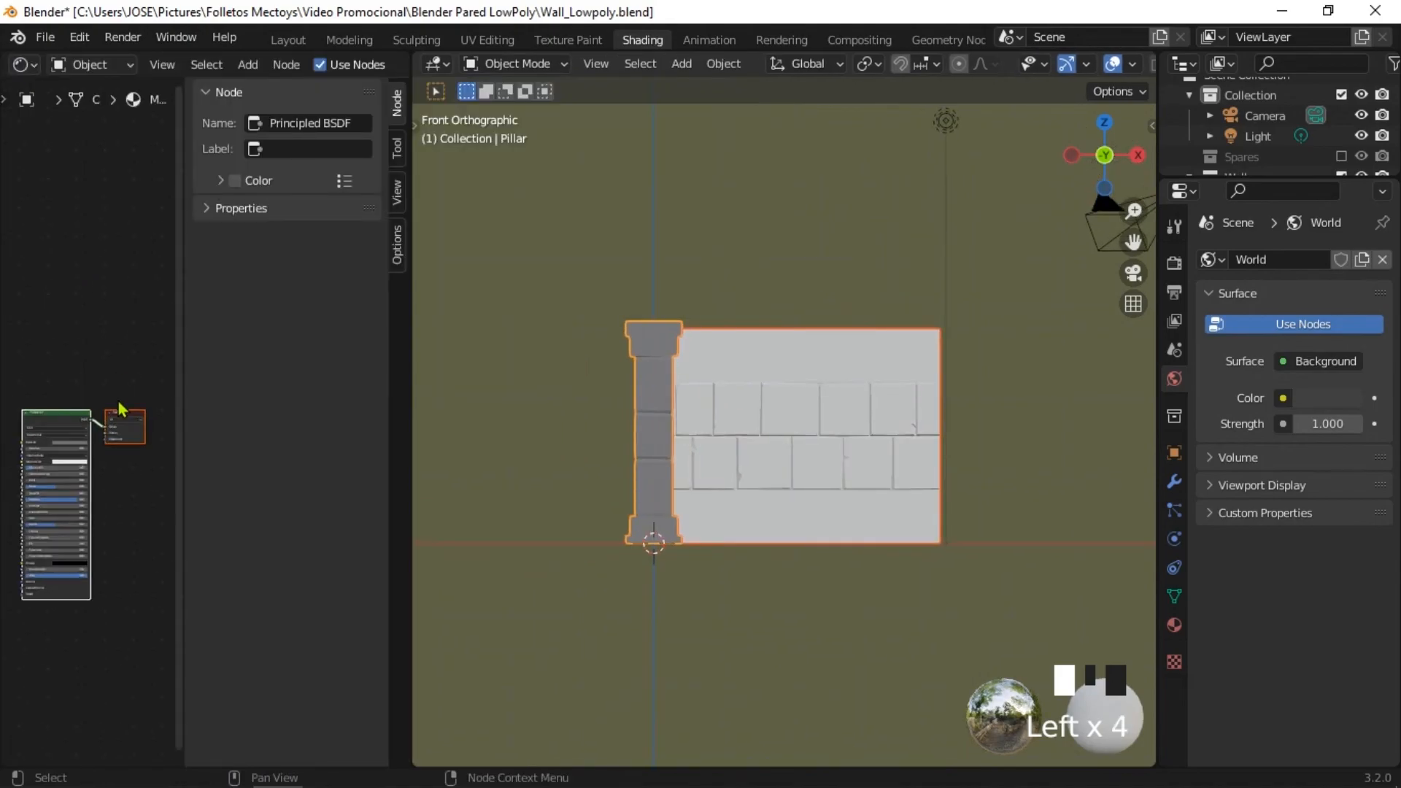
pyautogui.click(168, 371)
pyautogui.press('n')
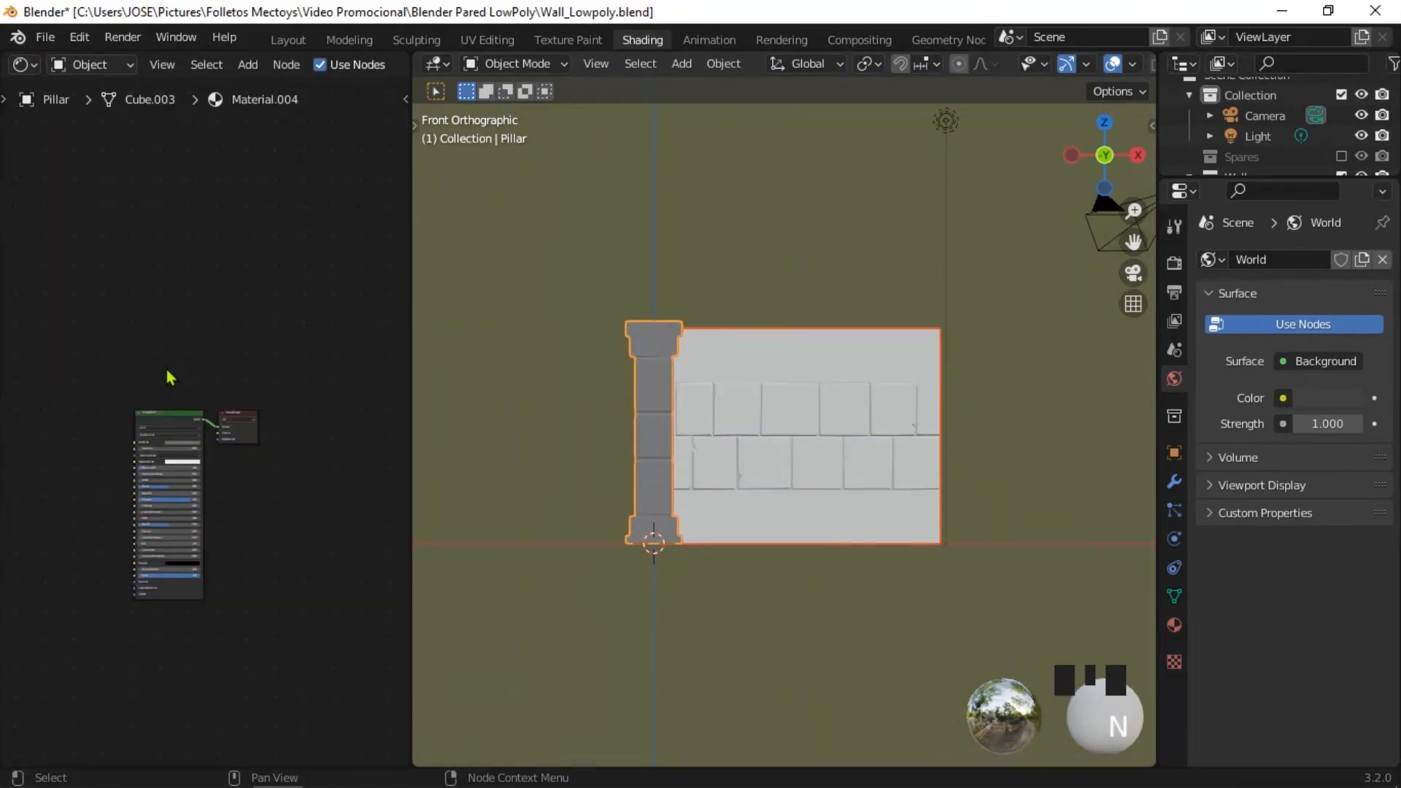
# Step: Rename the pillar's material to grey
pyautogui.scroll(4, 176, 387)
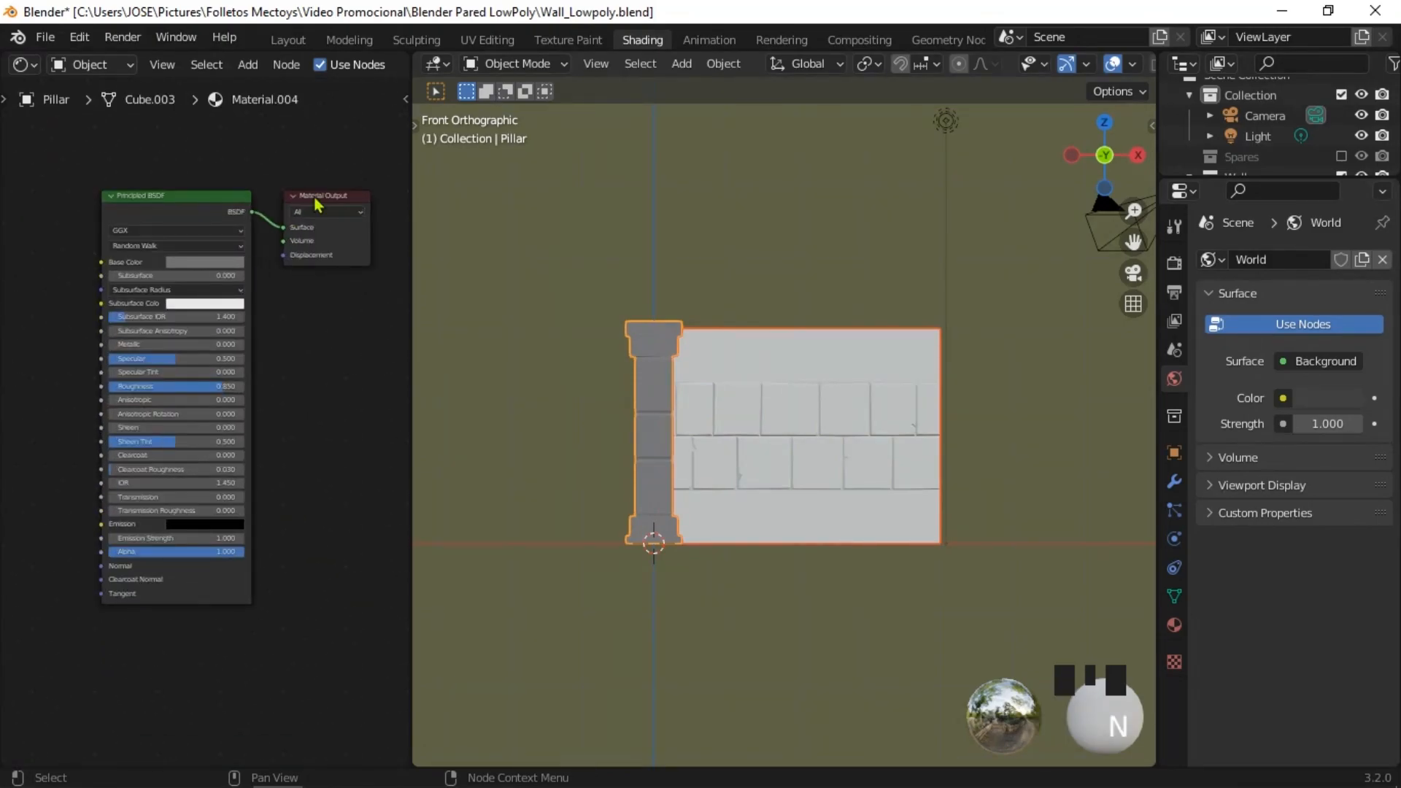
pyautogui.moveTo(357, 69); pyautogui.dragTo(135, 59, button='middle')
pyautogui.doubleClick(341, 62)
pyautogui.write('grey')
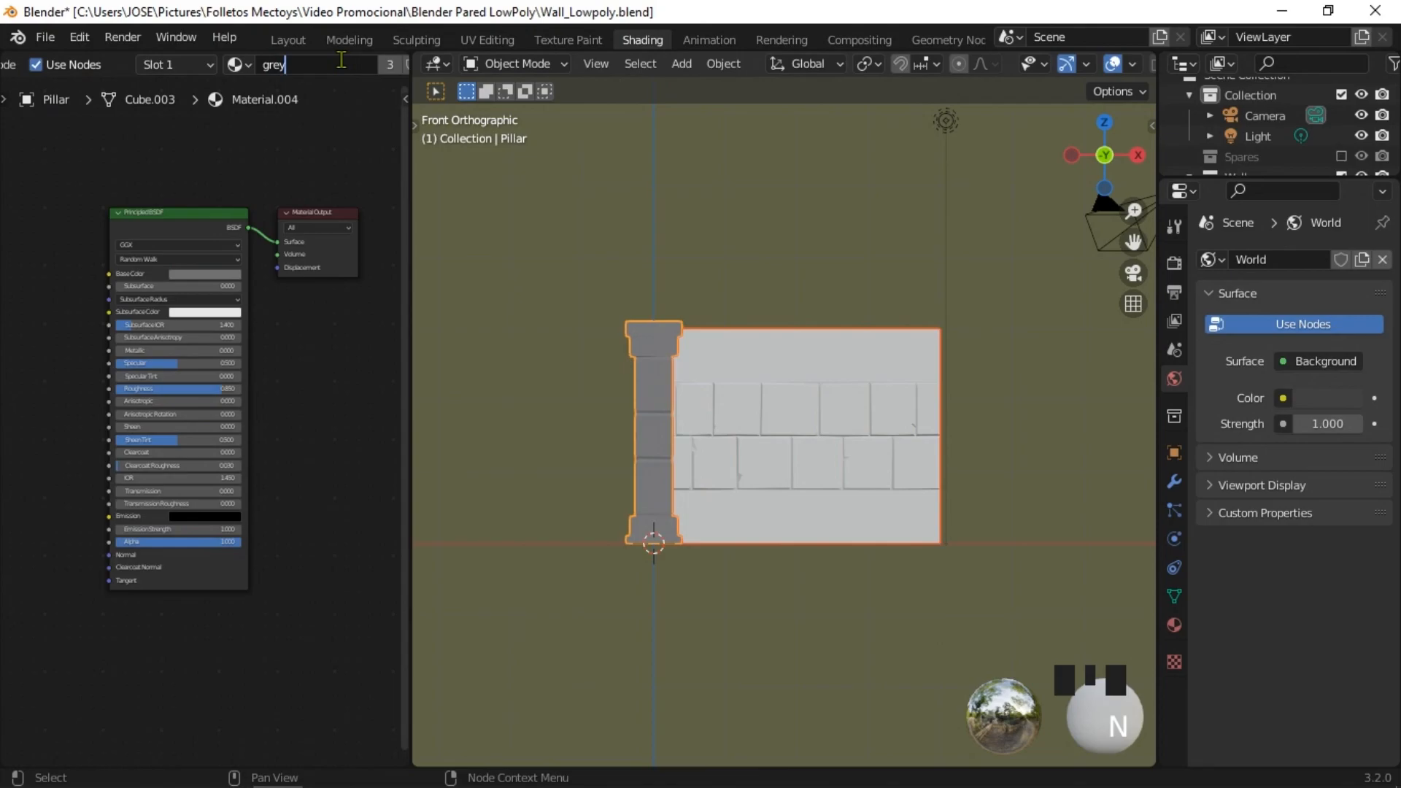
pyautogui.press('Return')
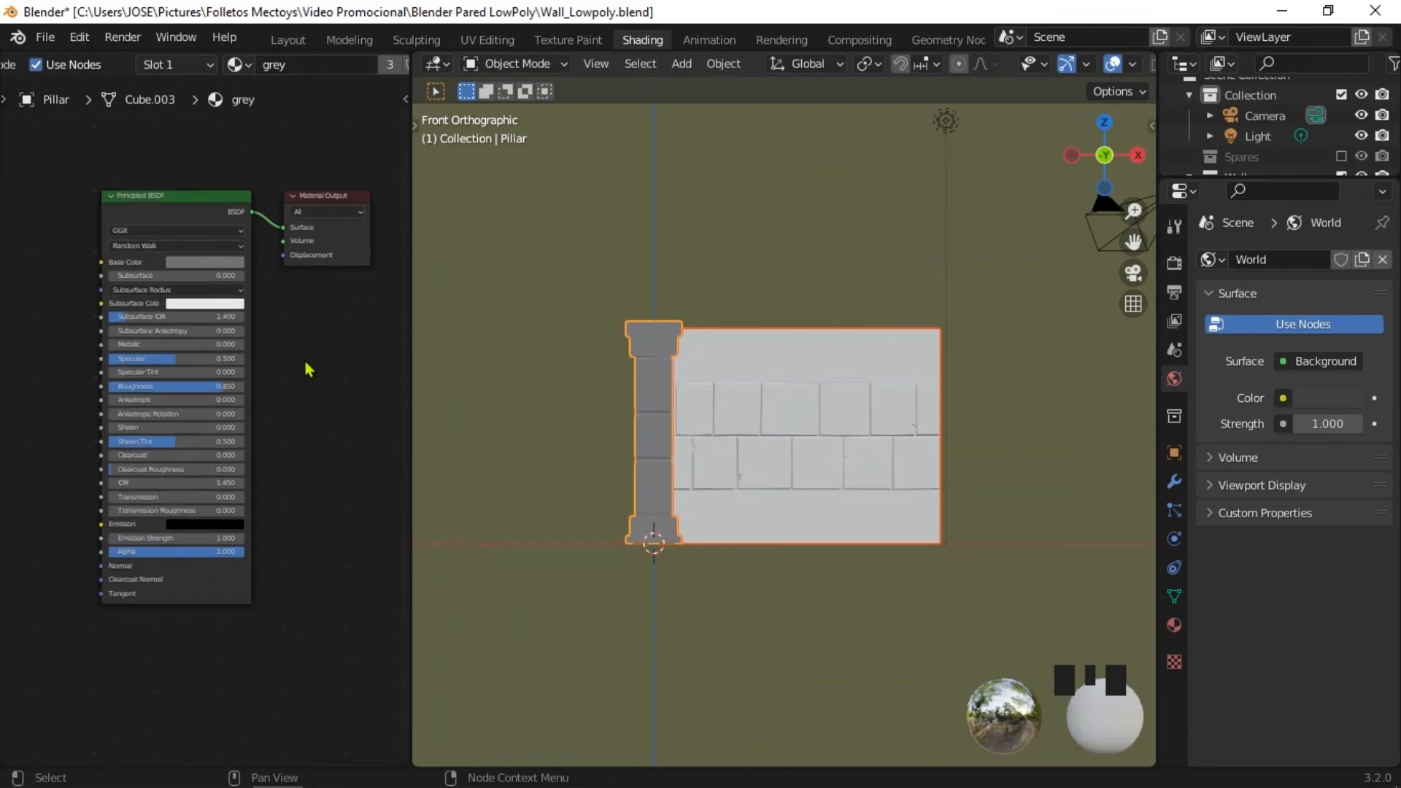
# Step: Assign the existing grey material to the wall
pyautogui.click(863, 443)
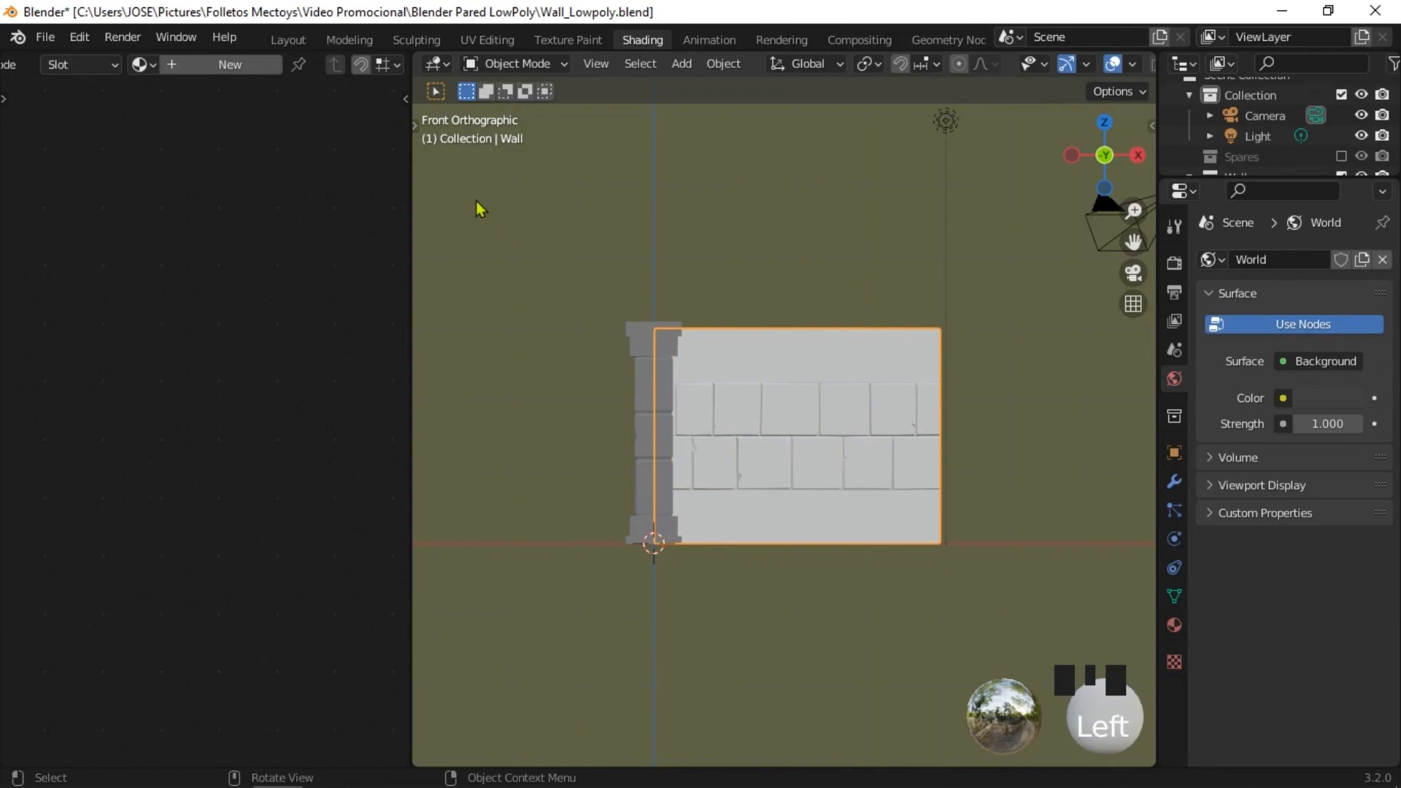
pyautogui.scroll(-1, 350, 67)
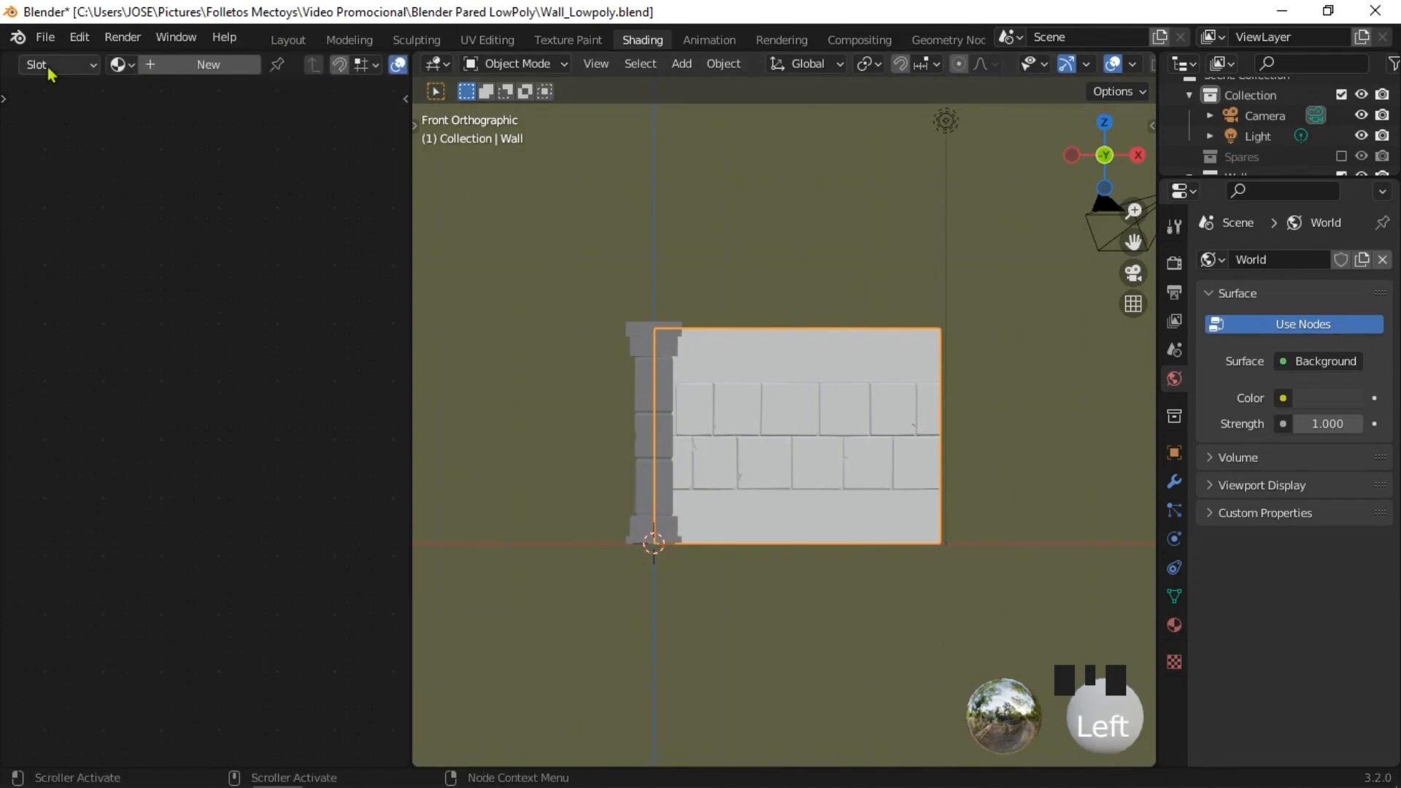
pyautogui.click(1298, 350)
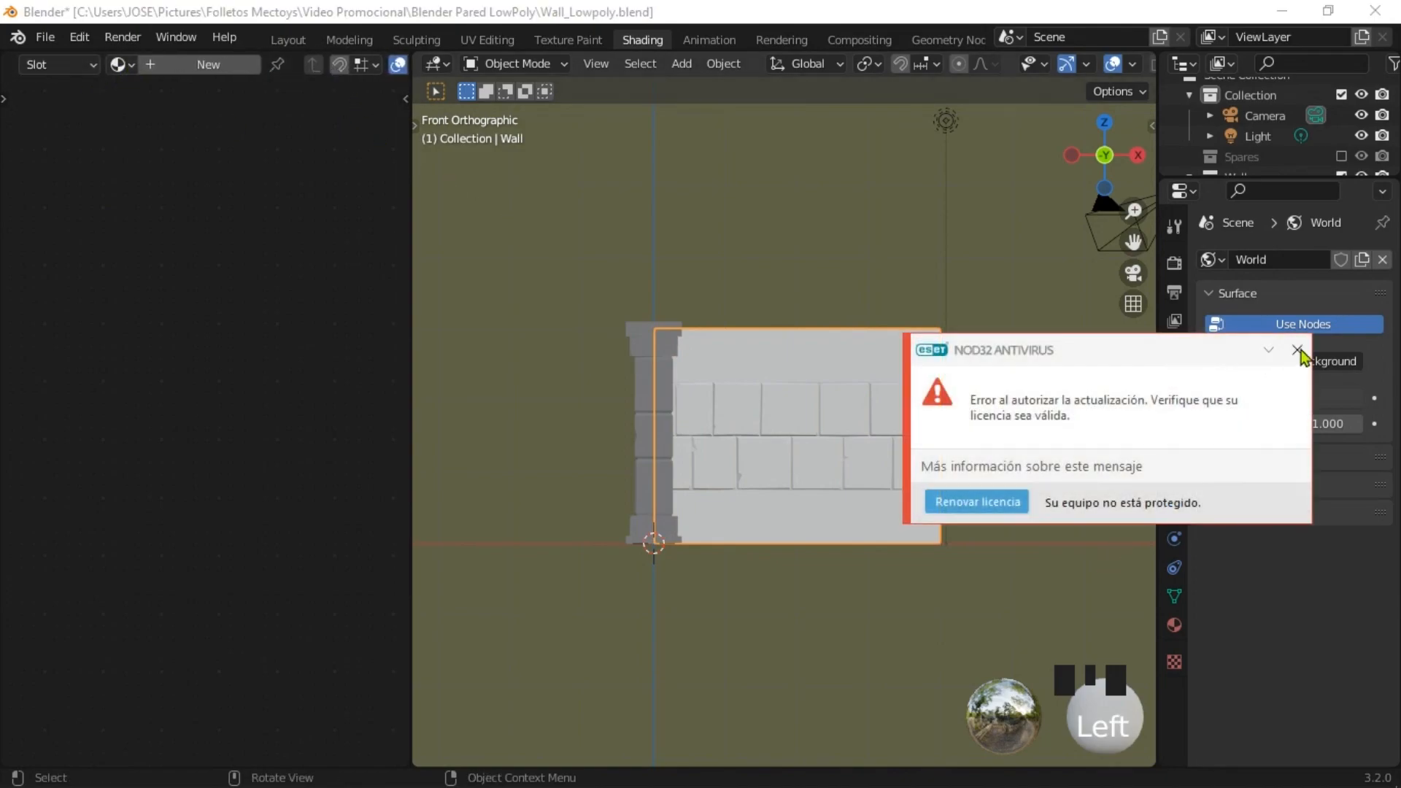
pyautogui.click(136, 63)
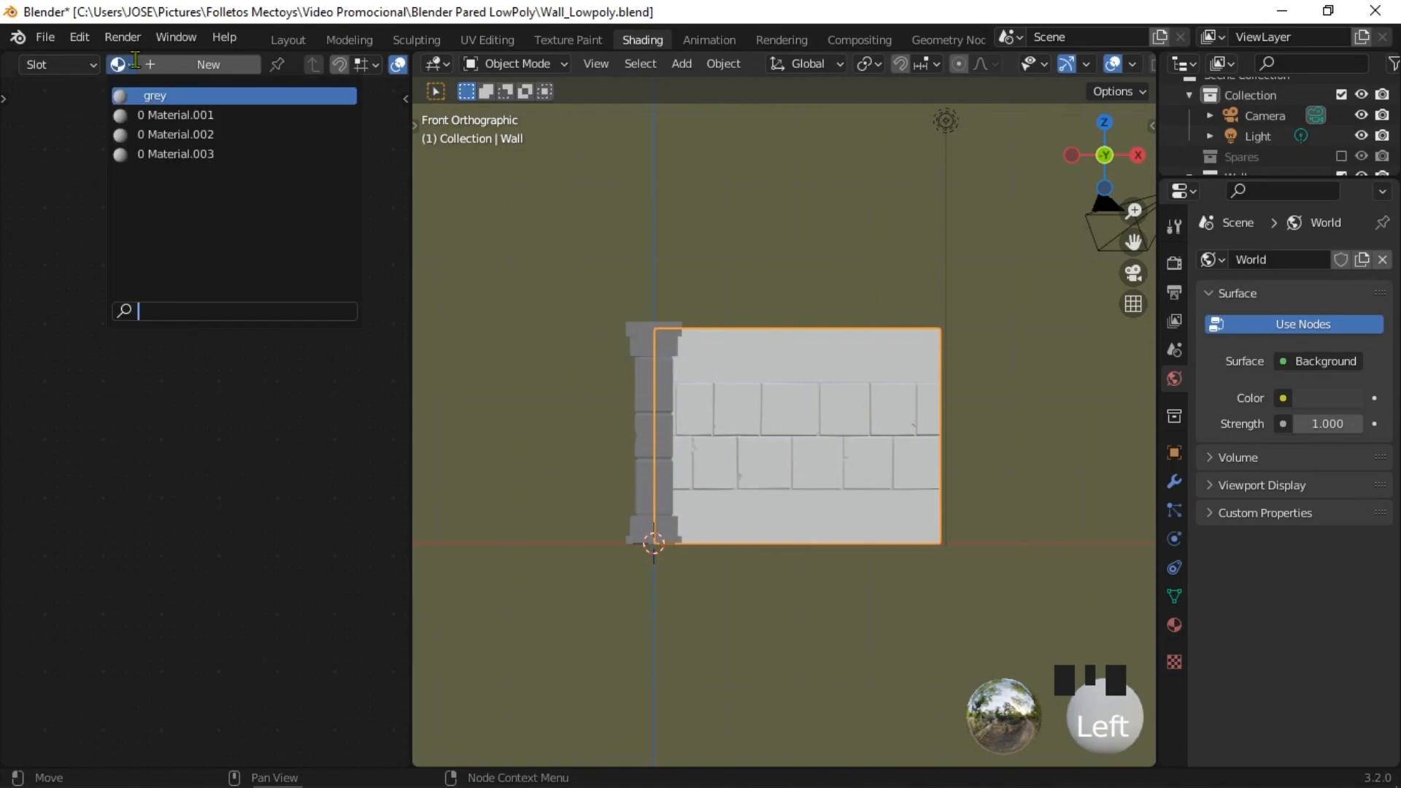
pyautogui.click(147, 95)
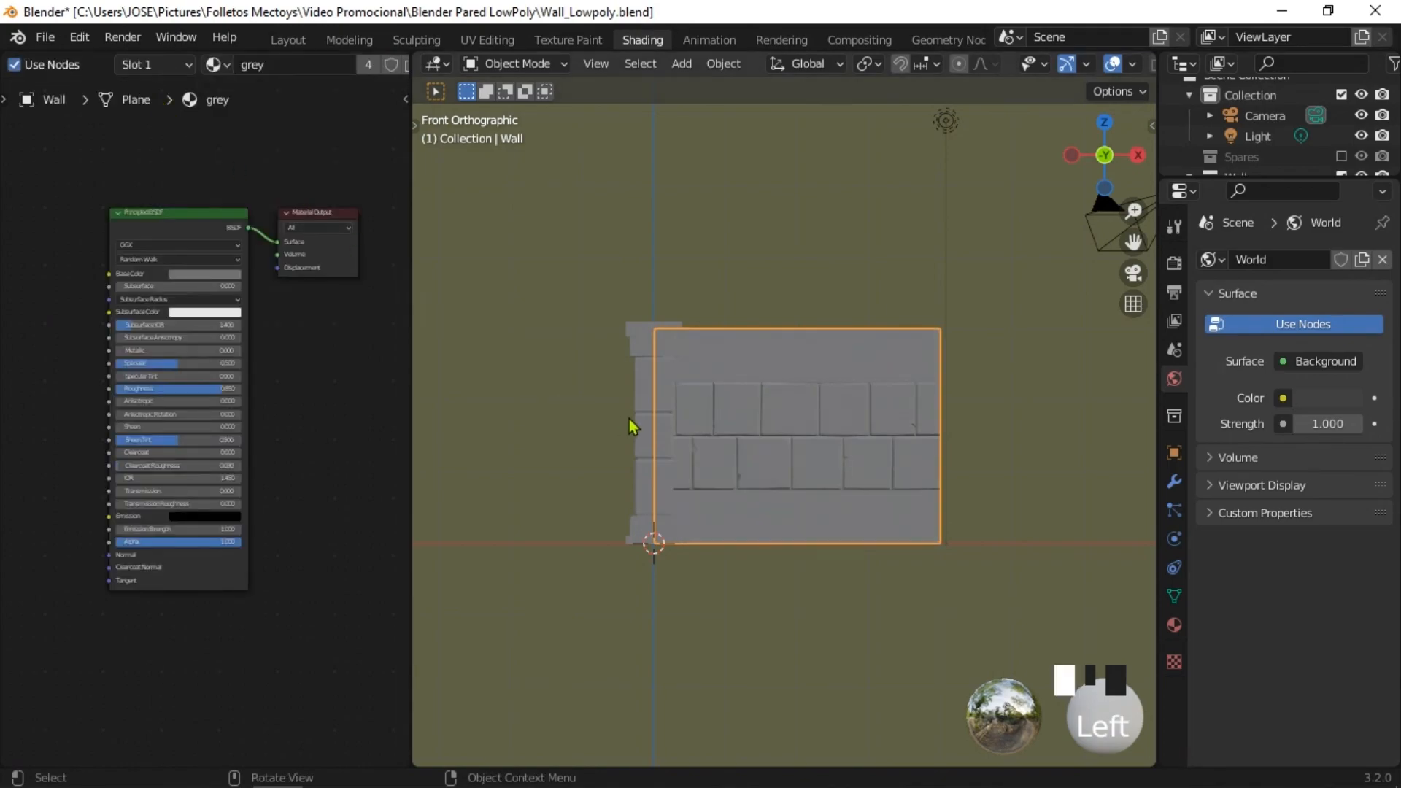
# Step: Enter Edit Mode with the wall and pillar together, hide all the pillar's faces, and show the wall in wireframe
pyautogui.keyDown('shift'); pyautogui.click(638, 331); pyautogui.keyUp('shift')
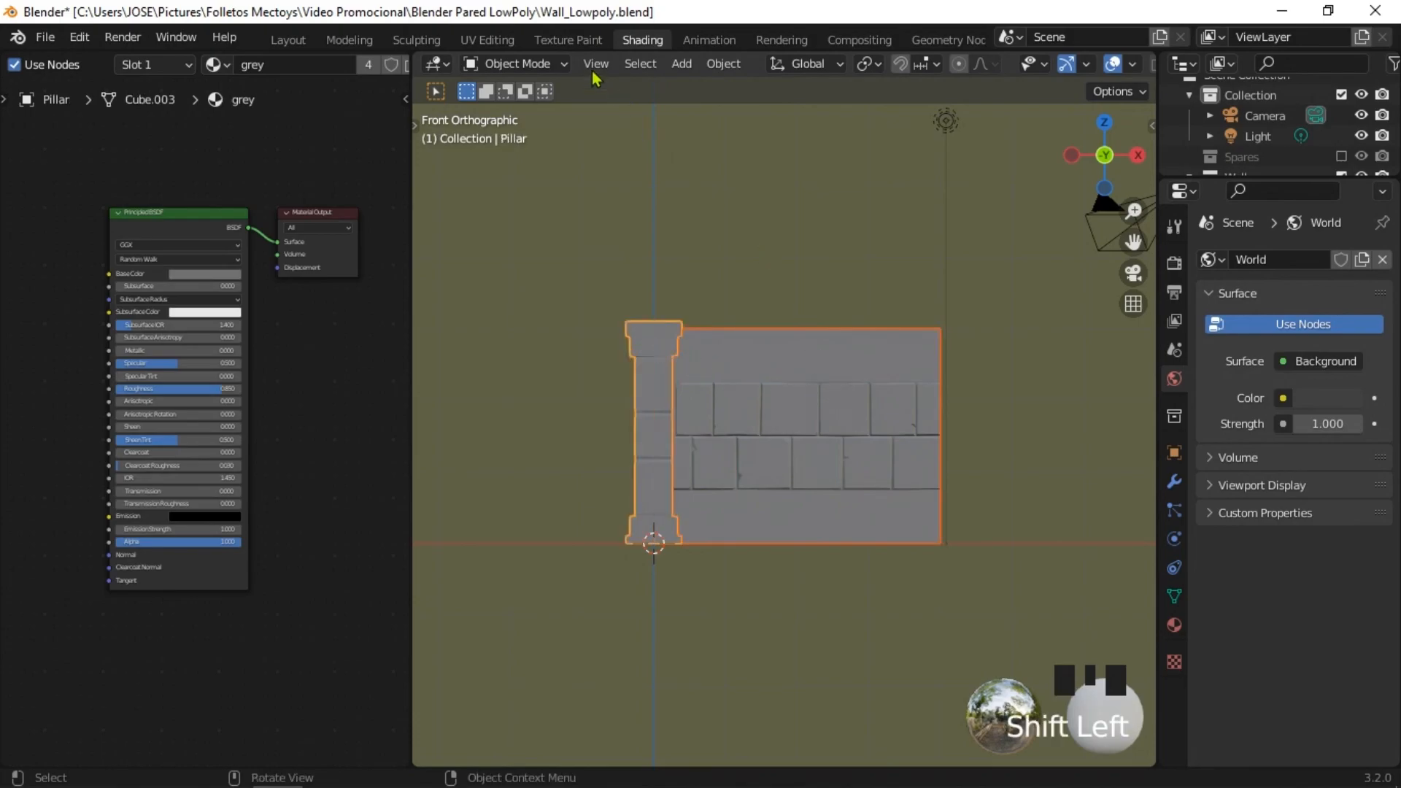
pyautogui.click(563, 64)
pyautogui.click(516, 110)
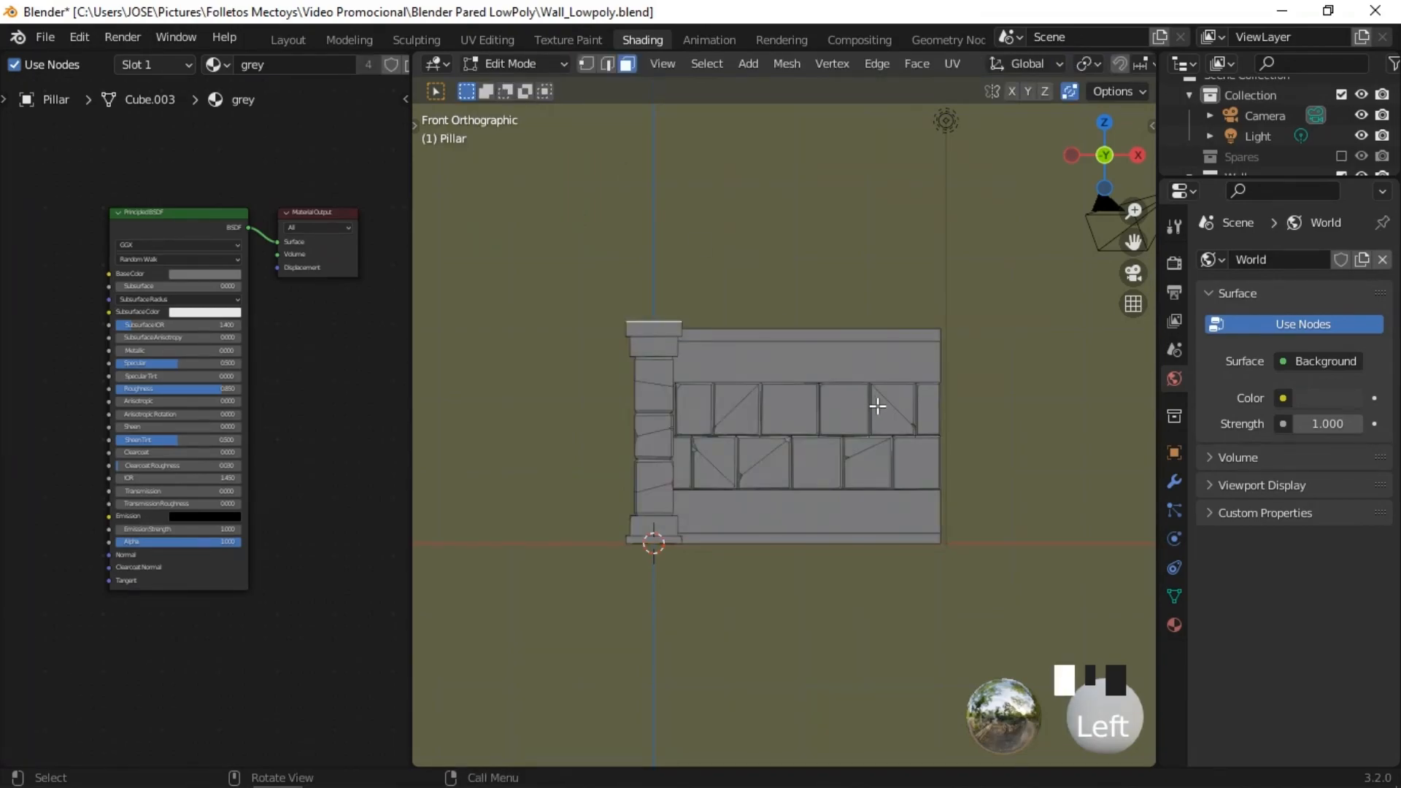
pyautogui.scroll(2, 876, 407)
pyautogui.click(874, 408)
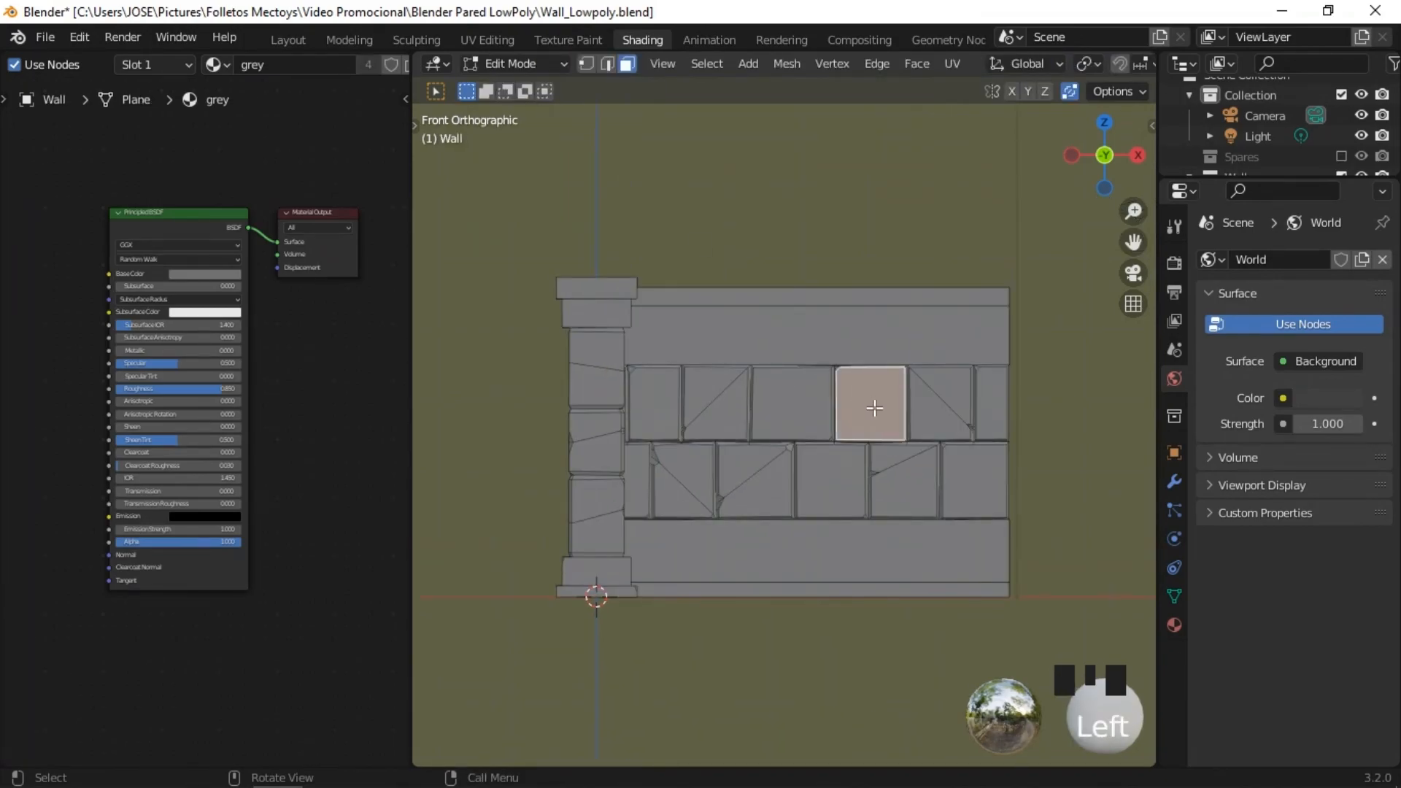
pyautogui.press('l')
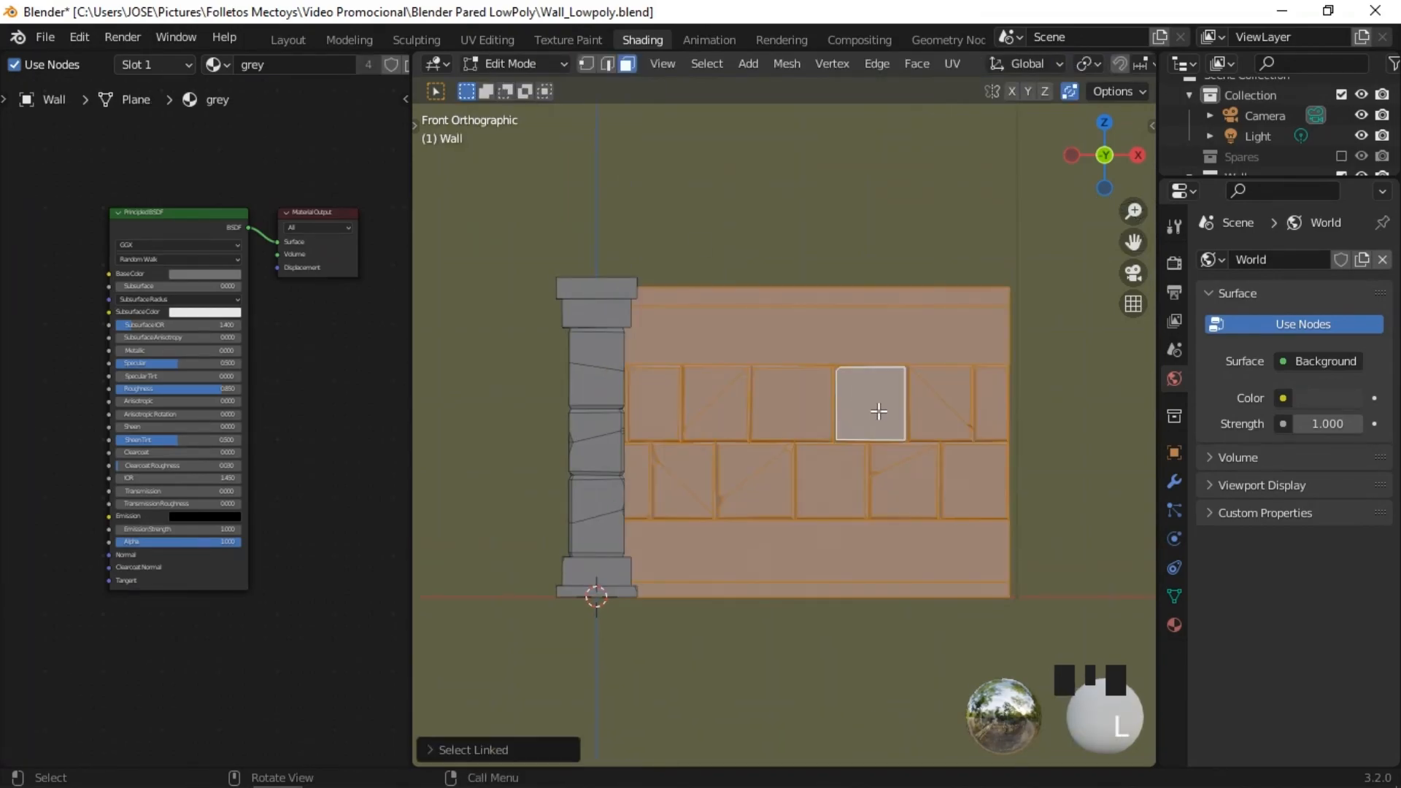
pyautogui.hotkey('ctrl', 'i')
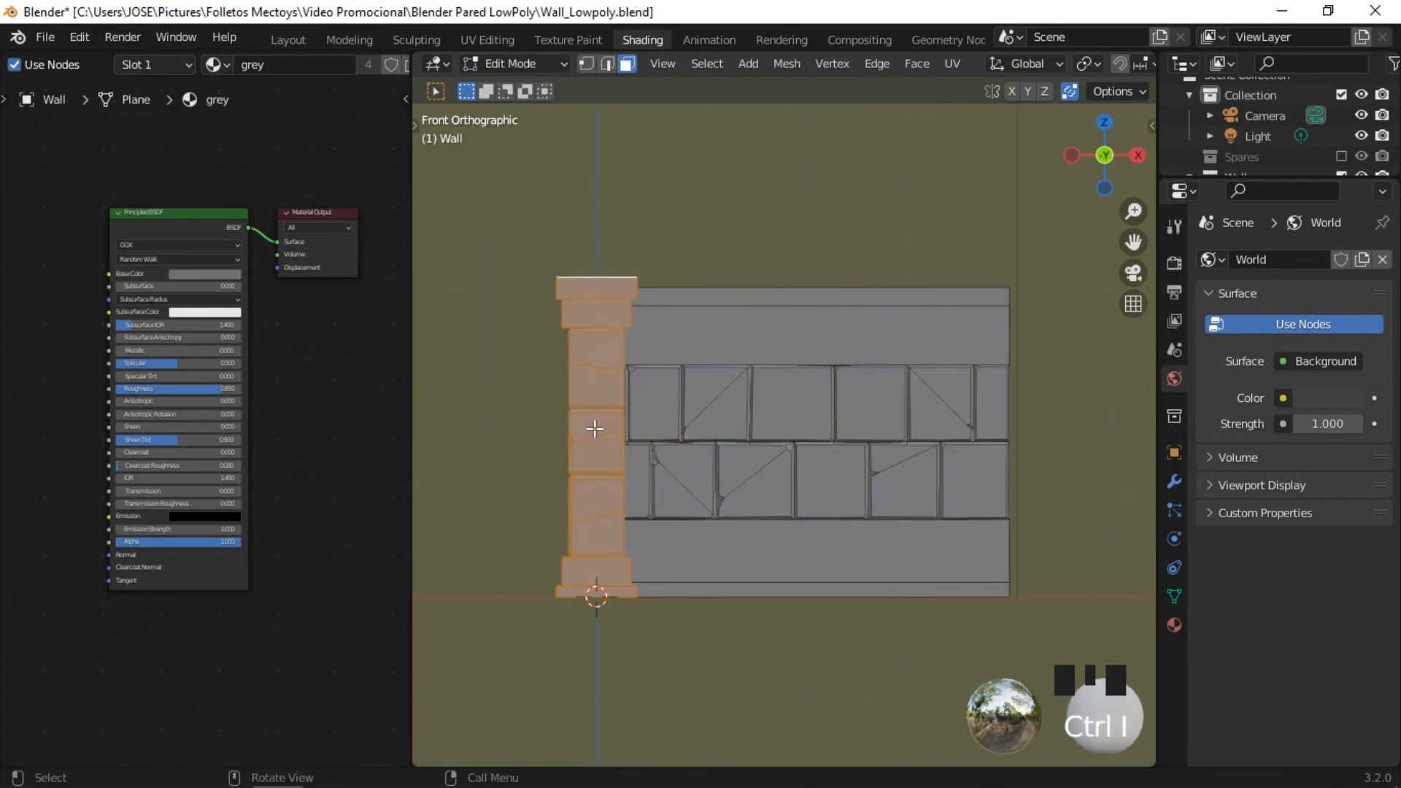
pyautogui.press('h')
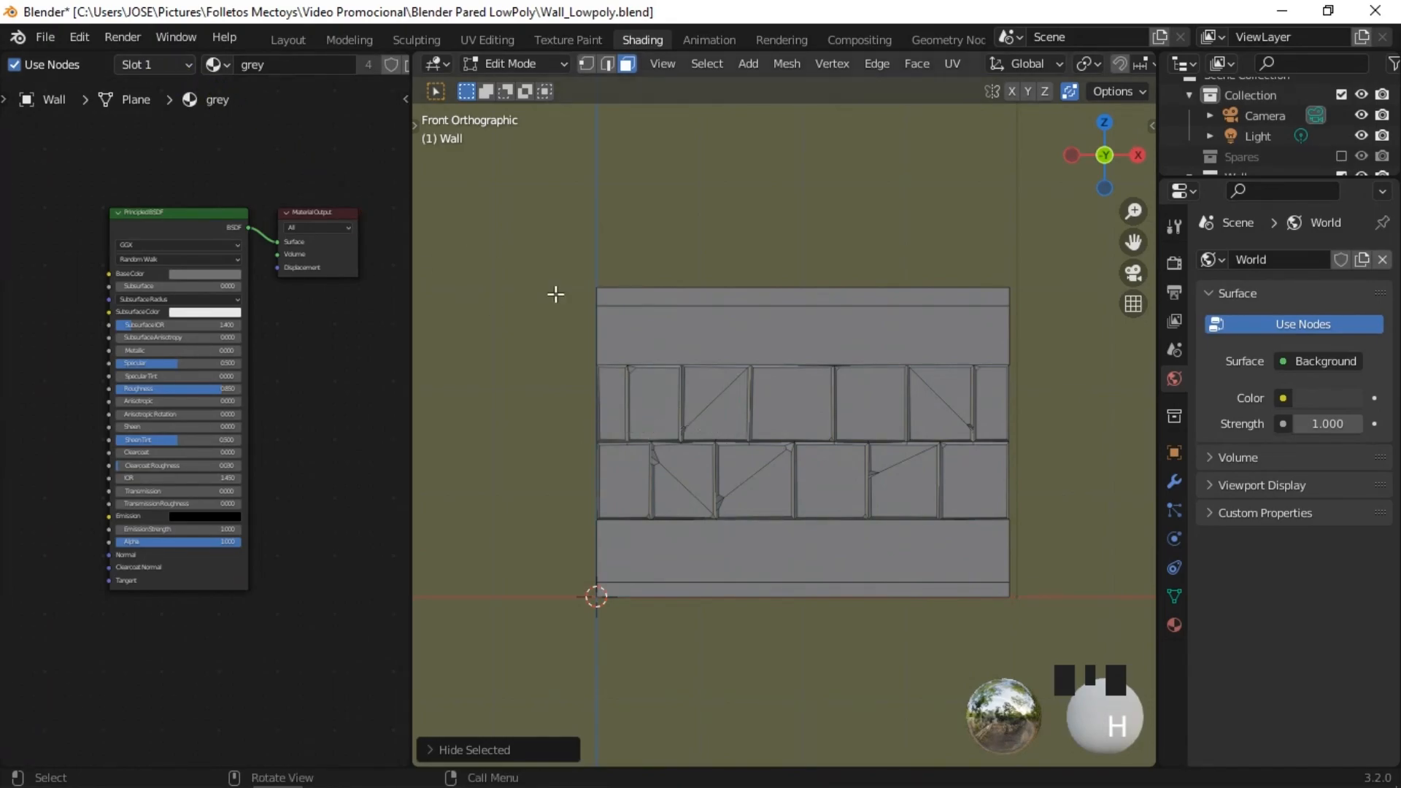
pyautogui.scroll(1, 930, 427)
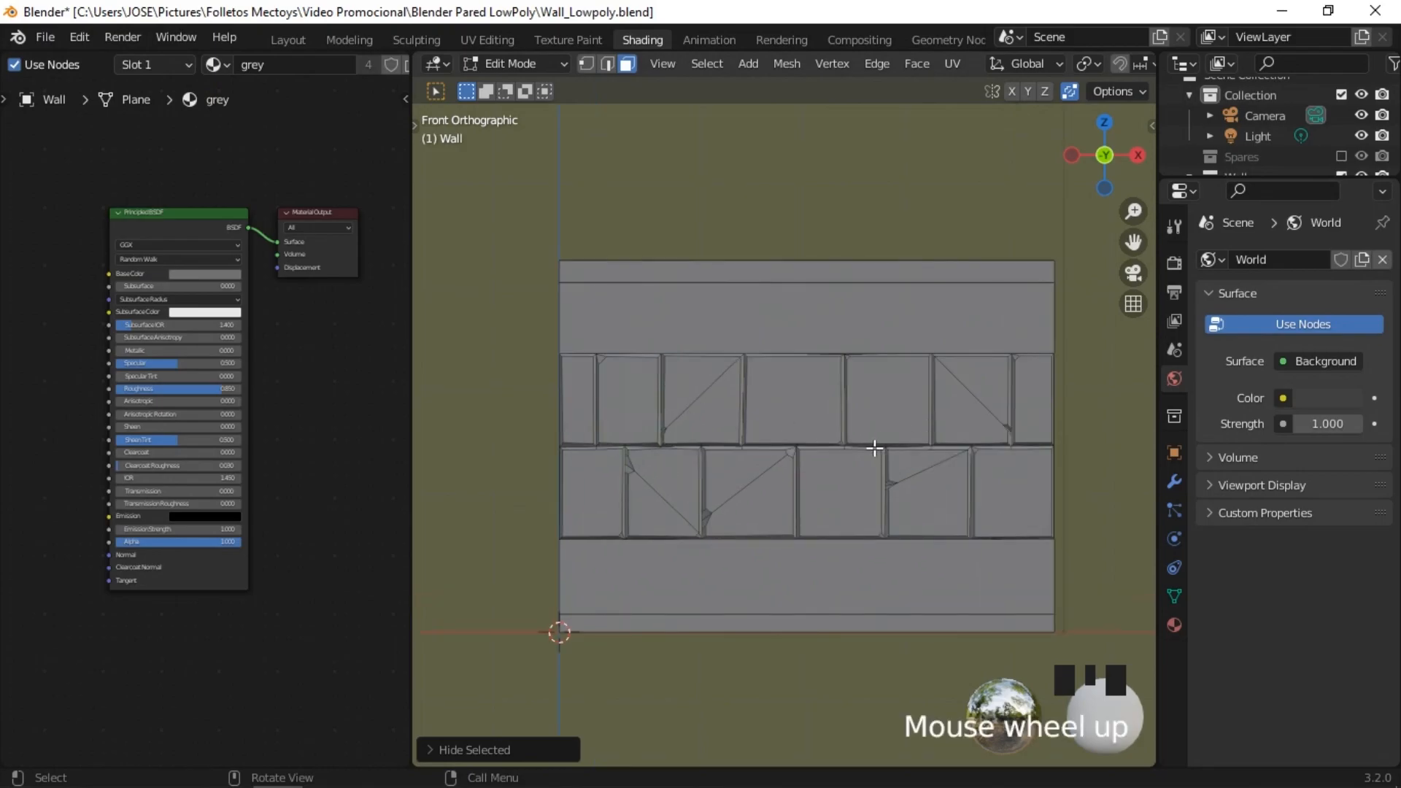
pyautogui.hotkey('shift', 'z')
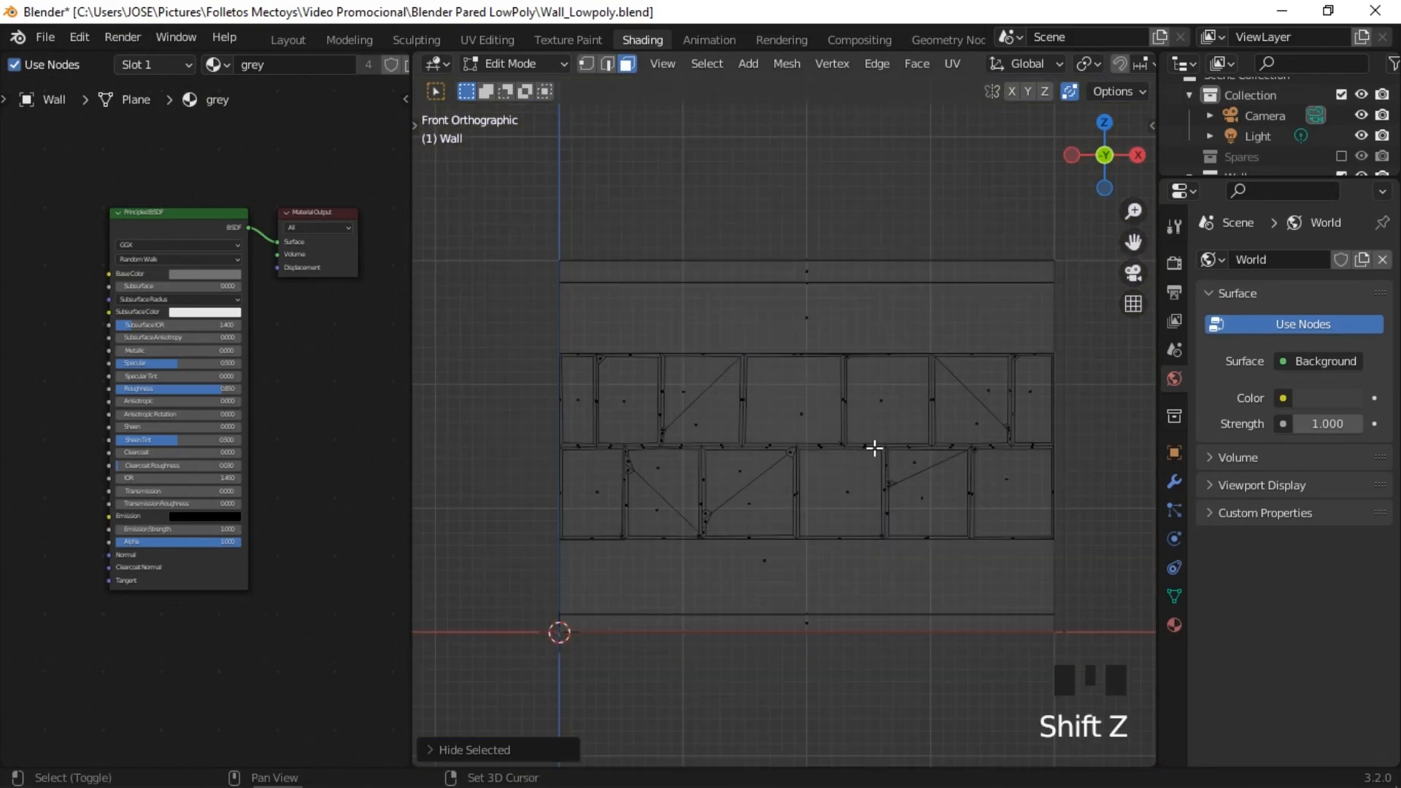
pyautogui.moveTo(1072, 357); pyautogui.dragTo(551, 540)
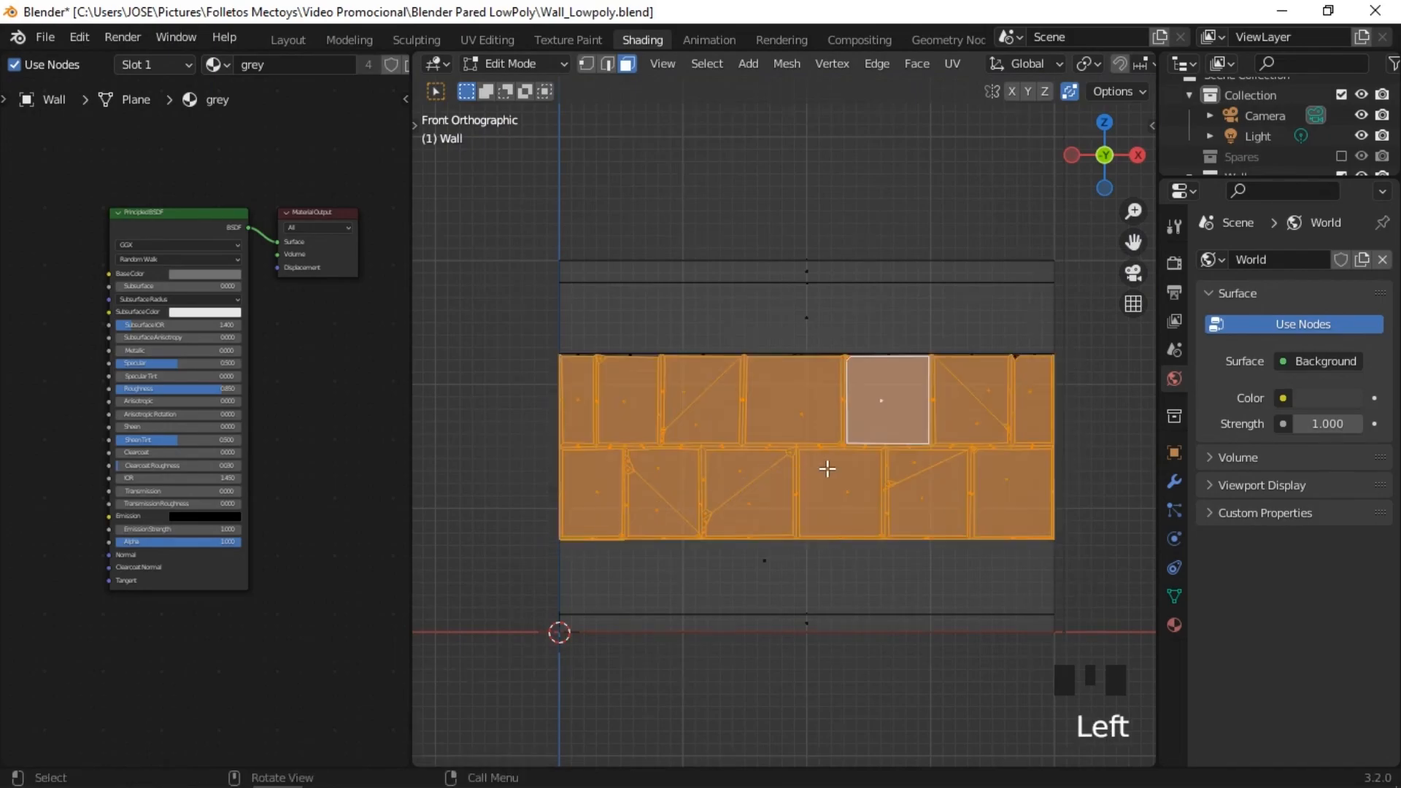
pyautogui.press('ctrl+KP_Add')
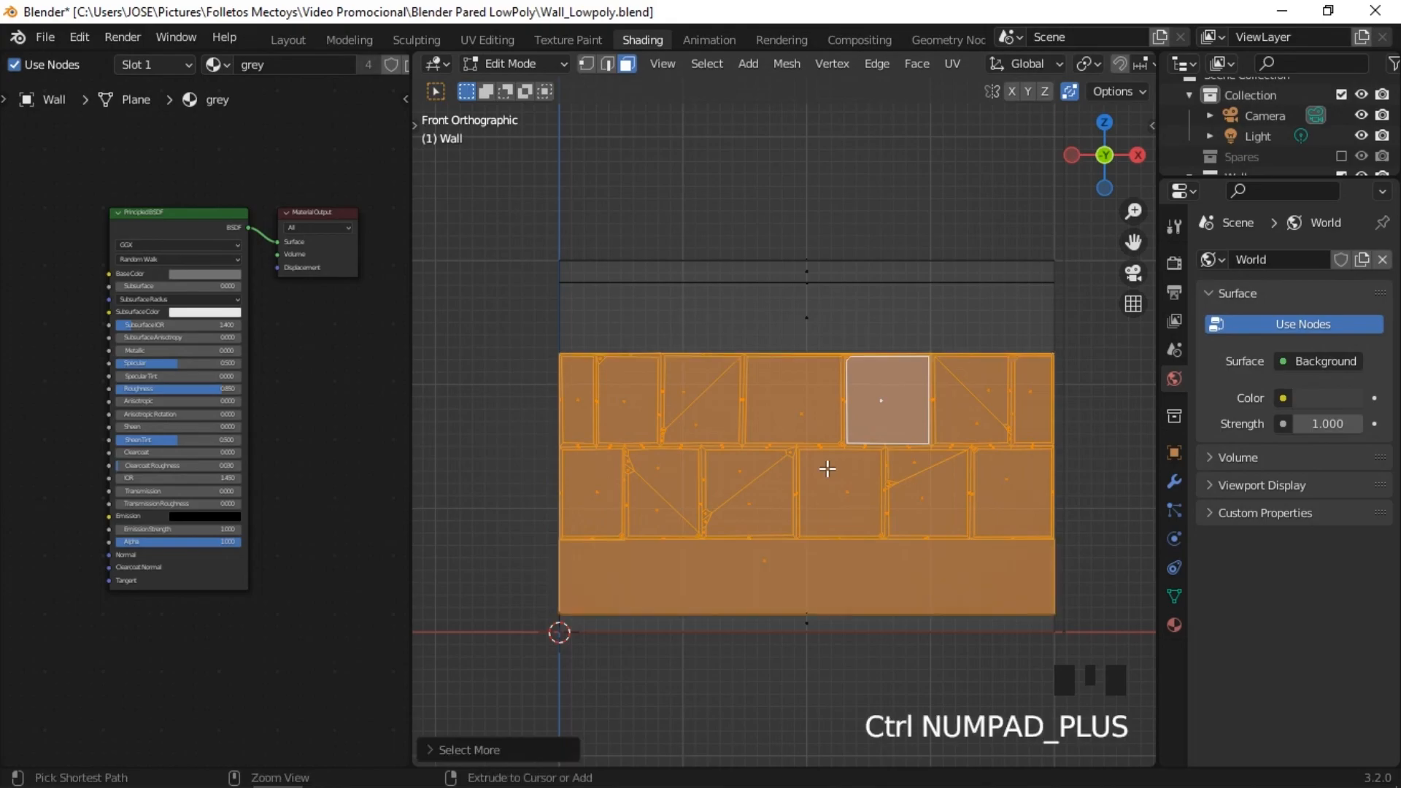
pyautogui.click(806, 450)
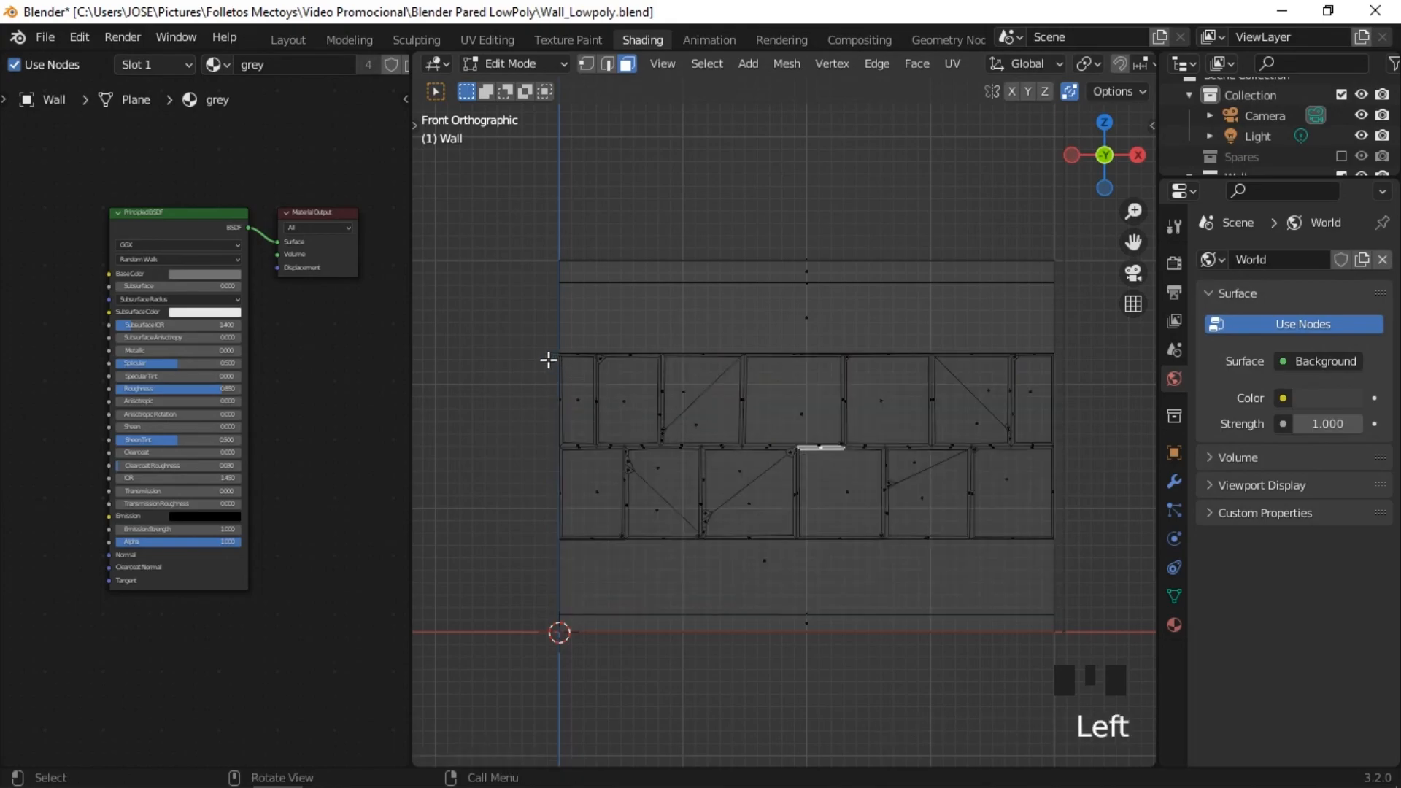
pyautogui.moveTo(545, 358); pyautogui.dragTo(1110, 483)
# Step: Select all faces of the wall's two rows of stone blocks and shrink the selection by one level
pyautogui.moveTo(1081, 346); pyautogui.dragTo(543, 539)
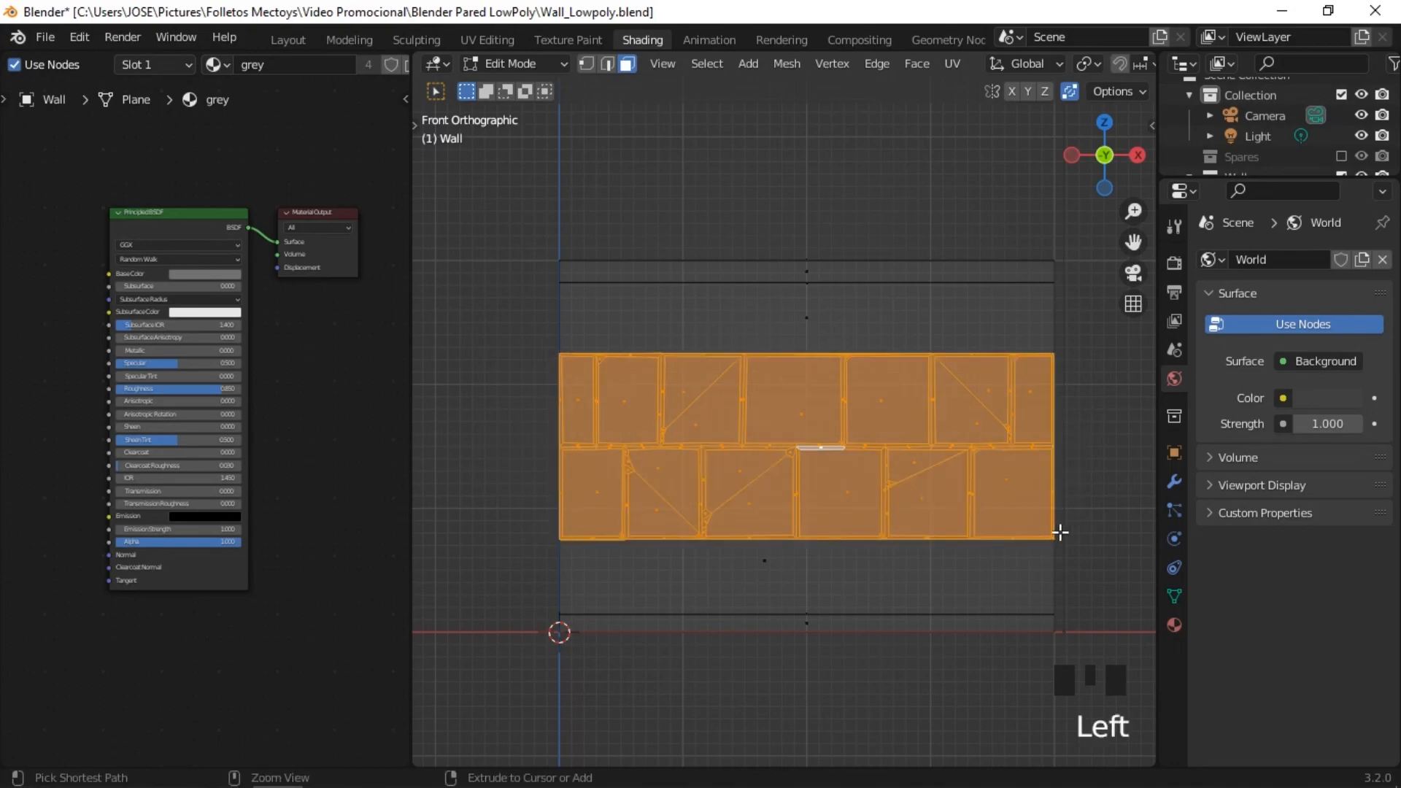
pyautogui.press('ctrl+KP_Subtract')
pyautogui.moveTo(1007, 472); pyautogui.dragTo(932, 463, button='middle')
pyautogui.press('KP_1')
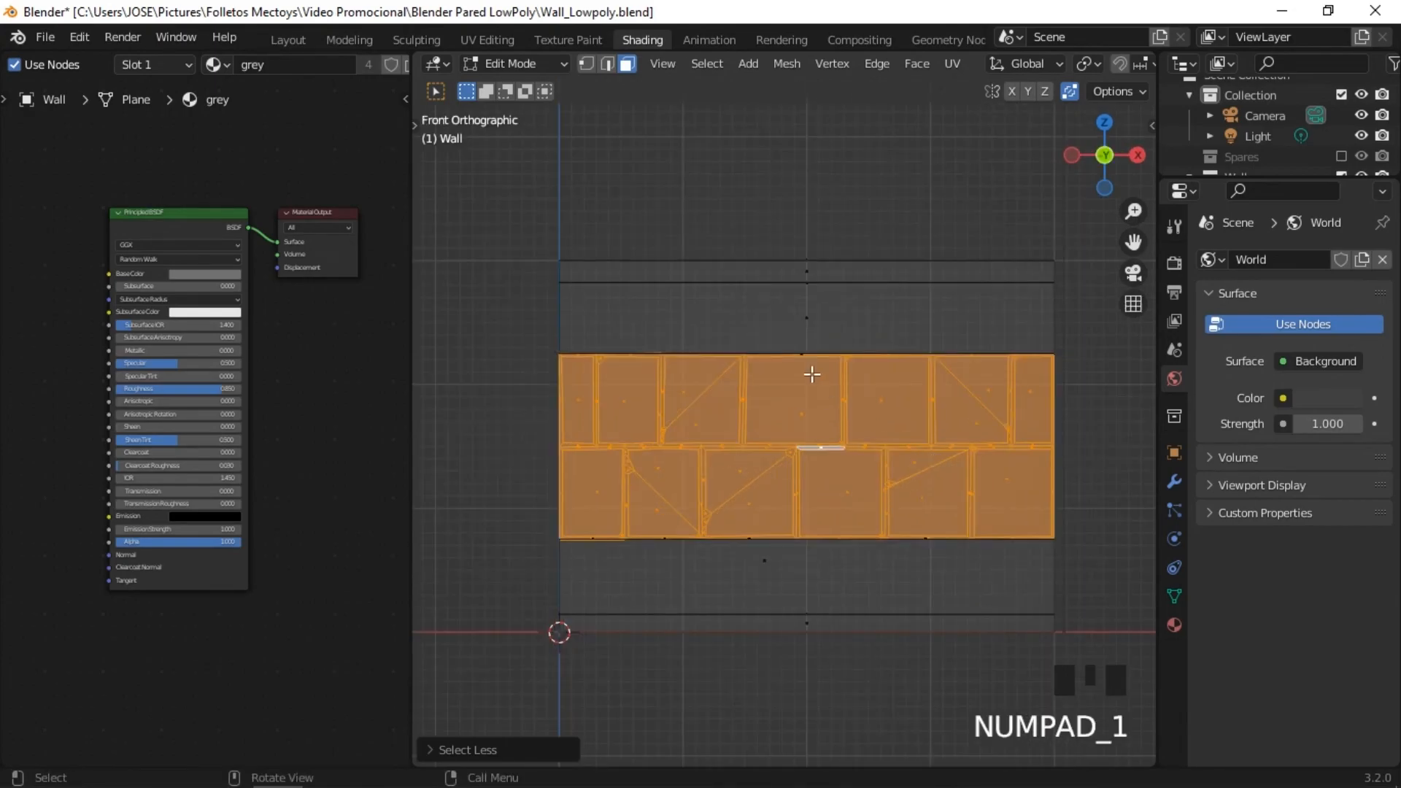
# Step: Add a second material slot to the wall with a new material named grey_light
pyautogui.click(227, 66)
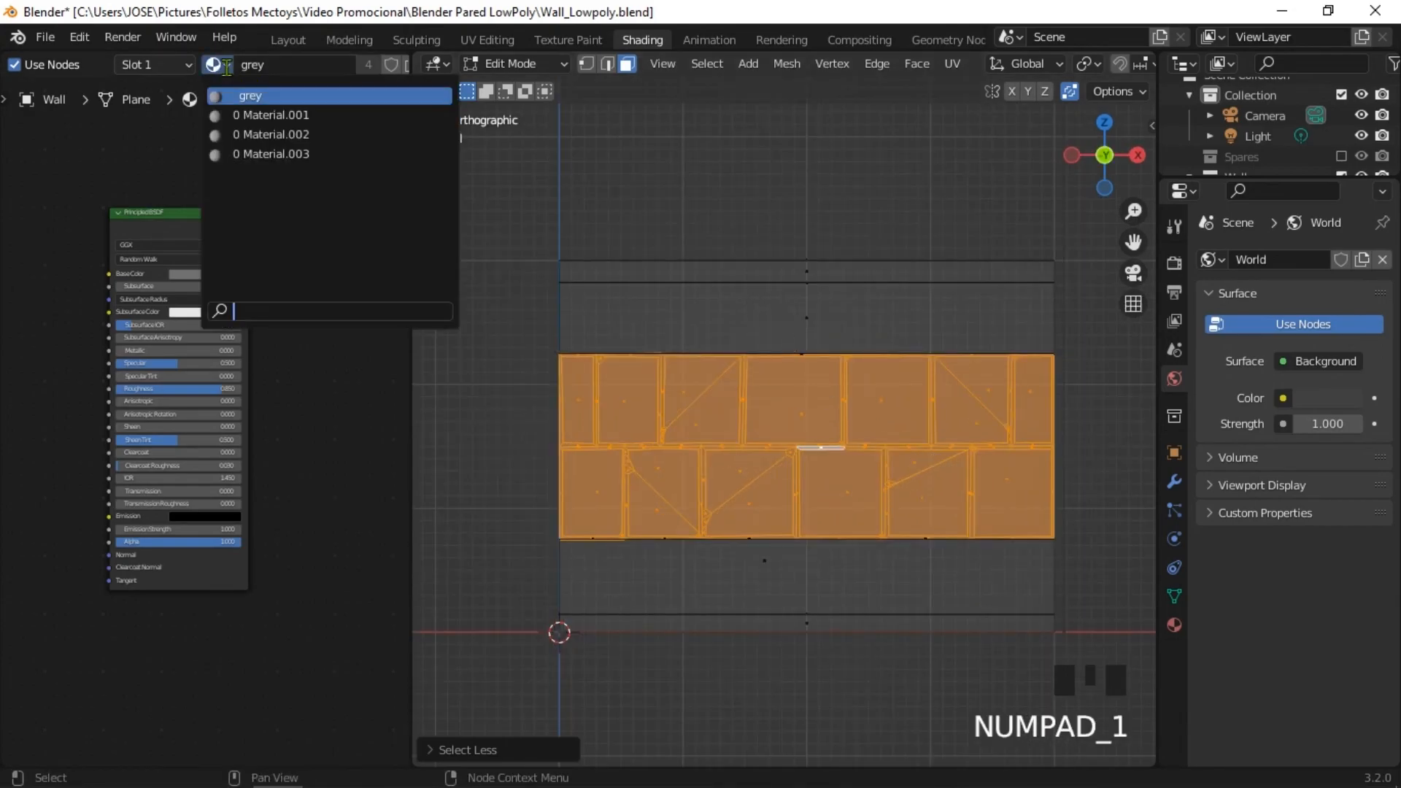
pyautogui.click(191, 67)
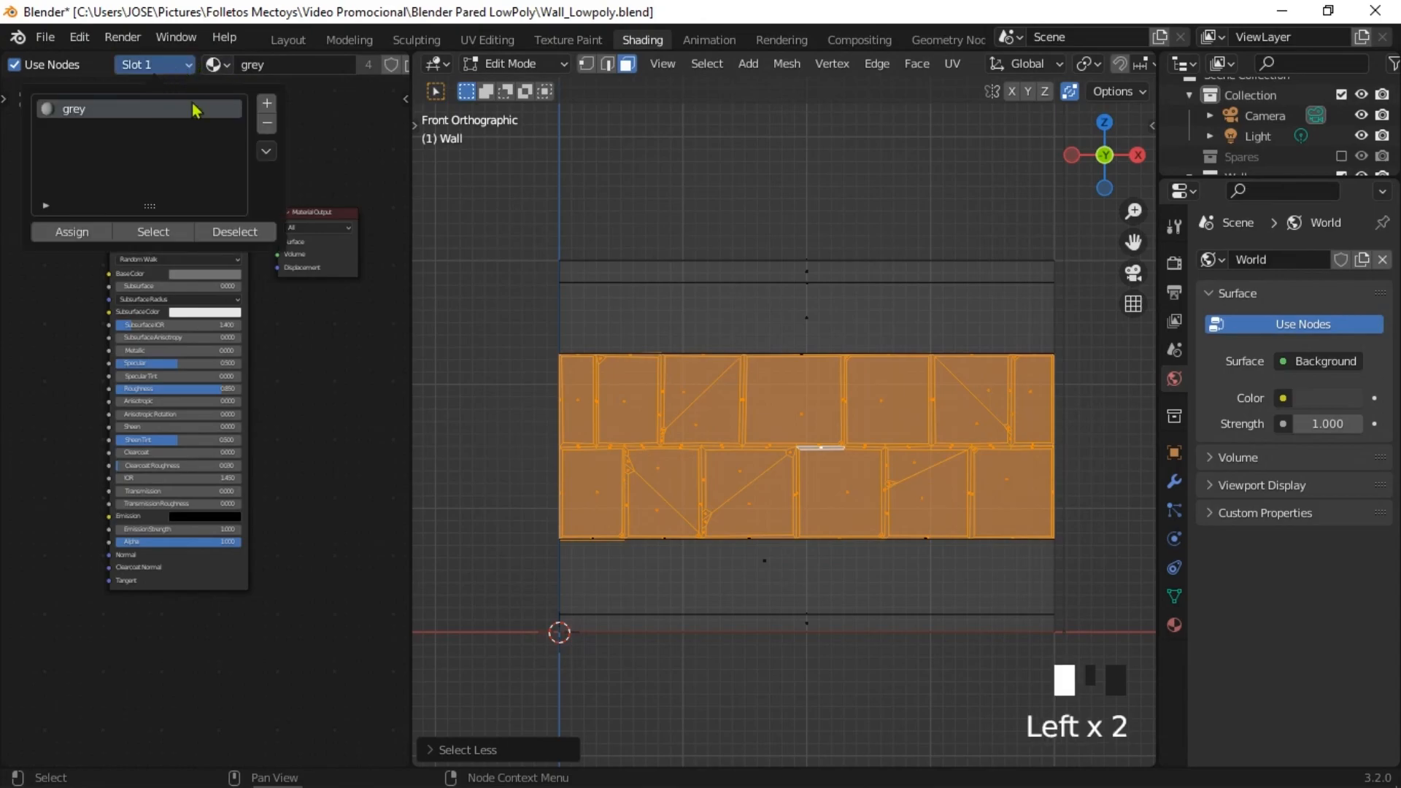
pyautogui.click(265, 106)
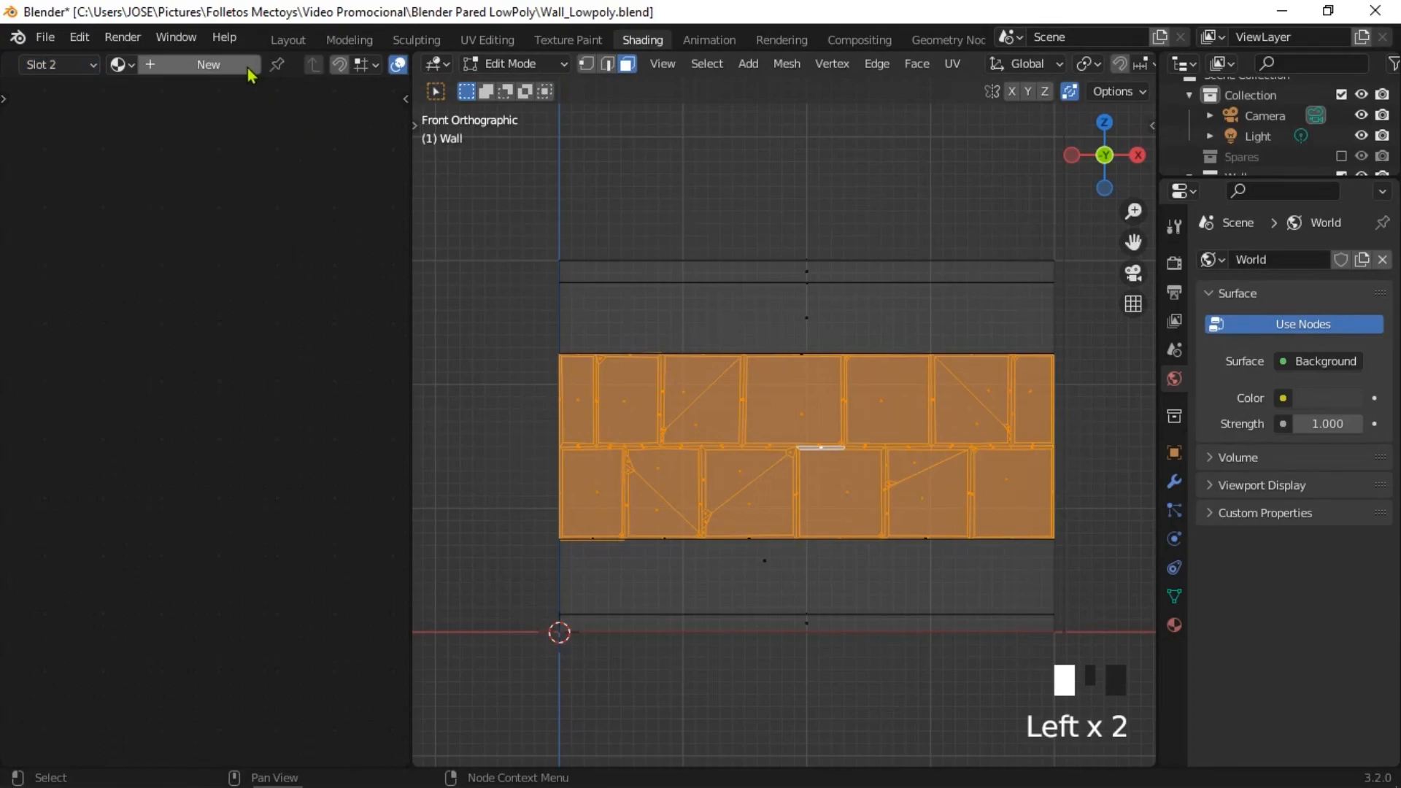
pyautogui.moveTo(305, 67); pyautogui.dragTo(205, 60, button='middle')
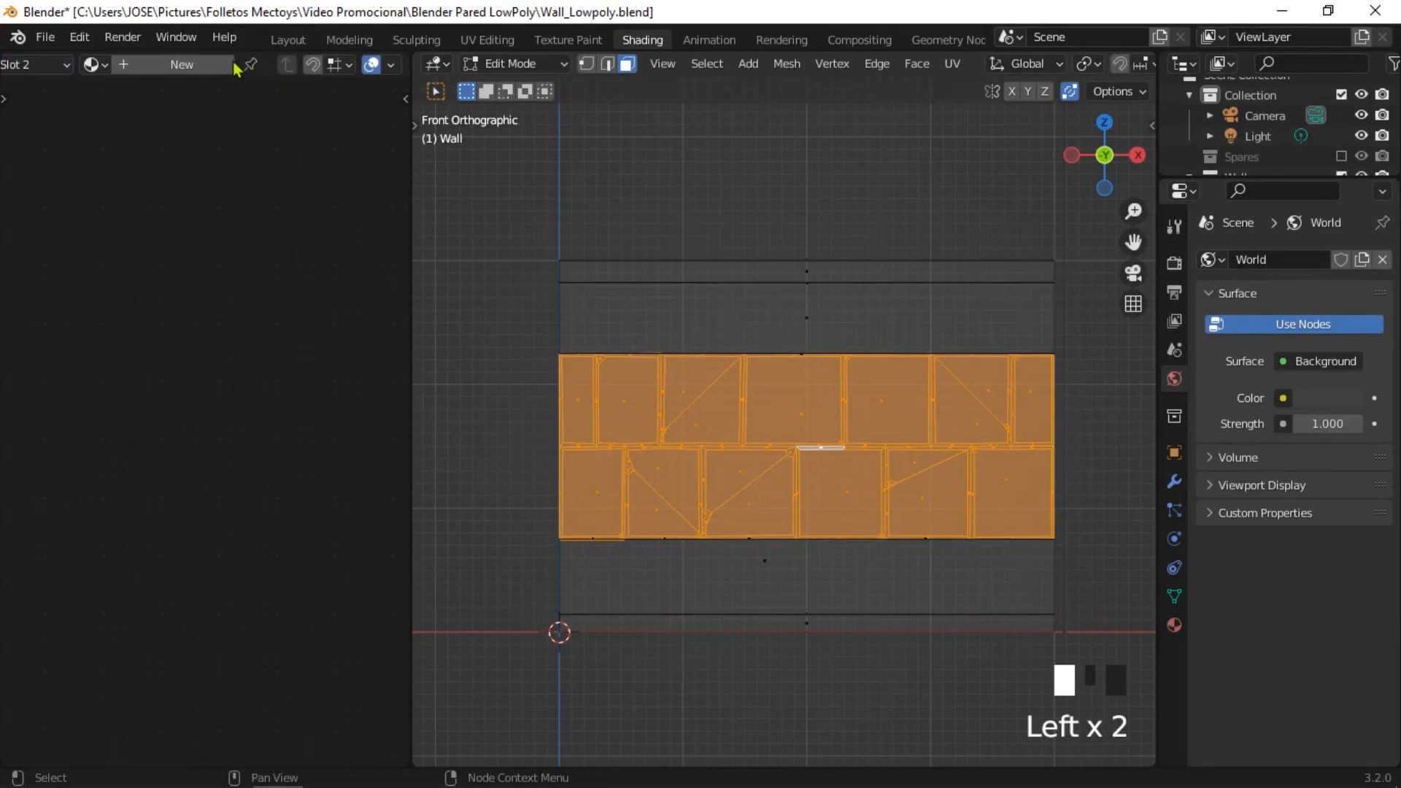
pyautogui.click(165, 64)
pyautogui.doubleClick(260, 63)
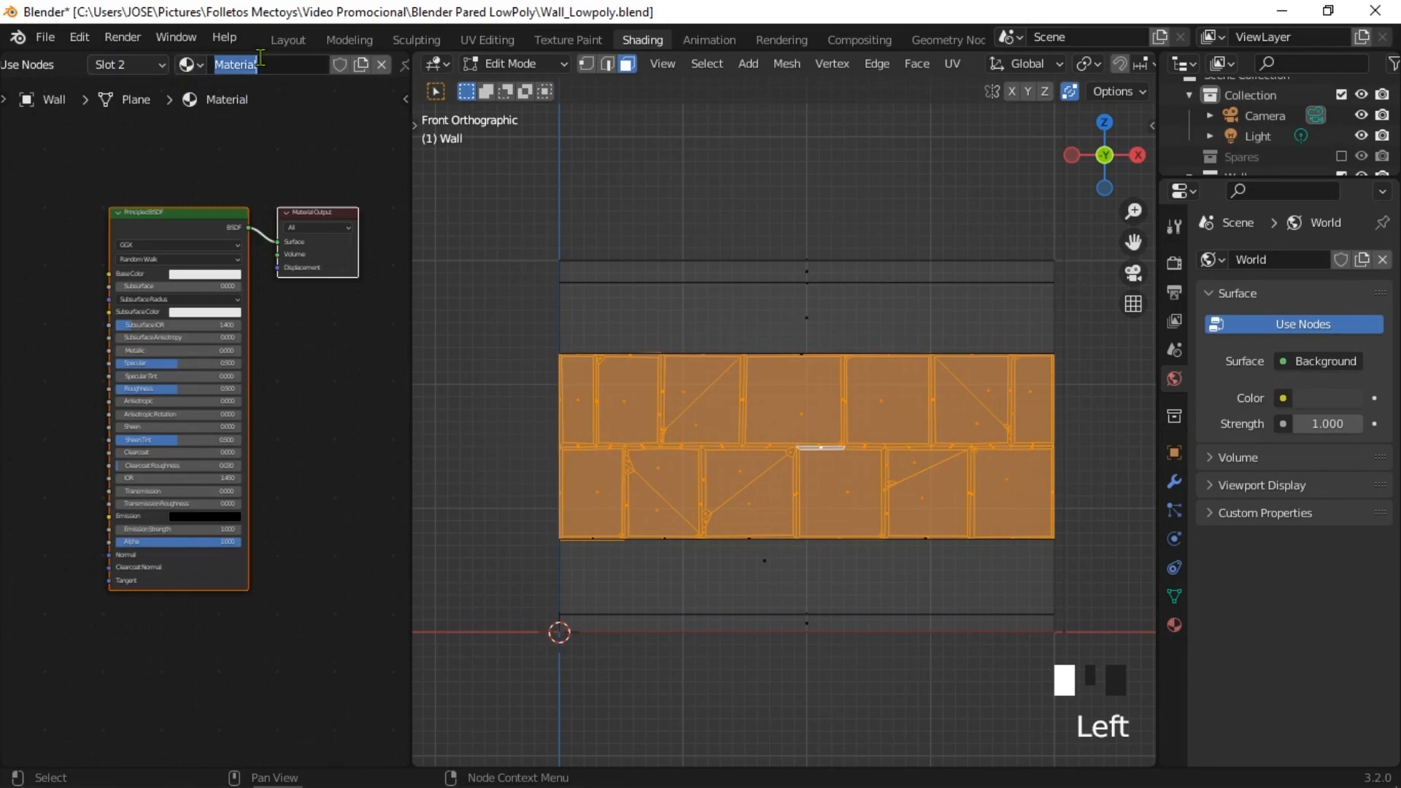
pyautogui.write('g')
pyautogui.write('rey_light')
pyautogui.press('Return')
# Step: Set grey_light's base color to a mid grey with hue 0.875, saturation 0.021 and value 0.383
pyautogui.scroll(4, 172, 407)
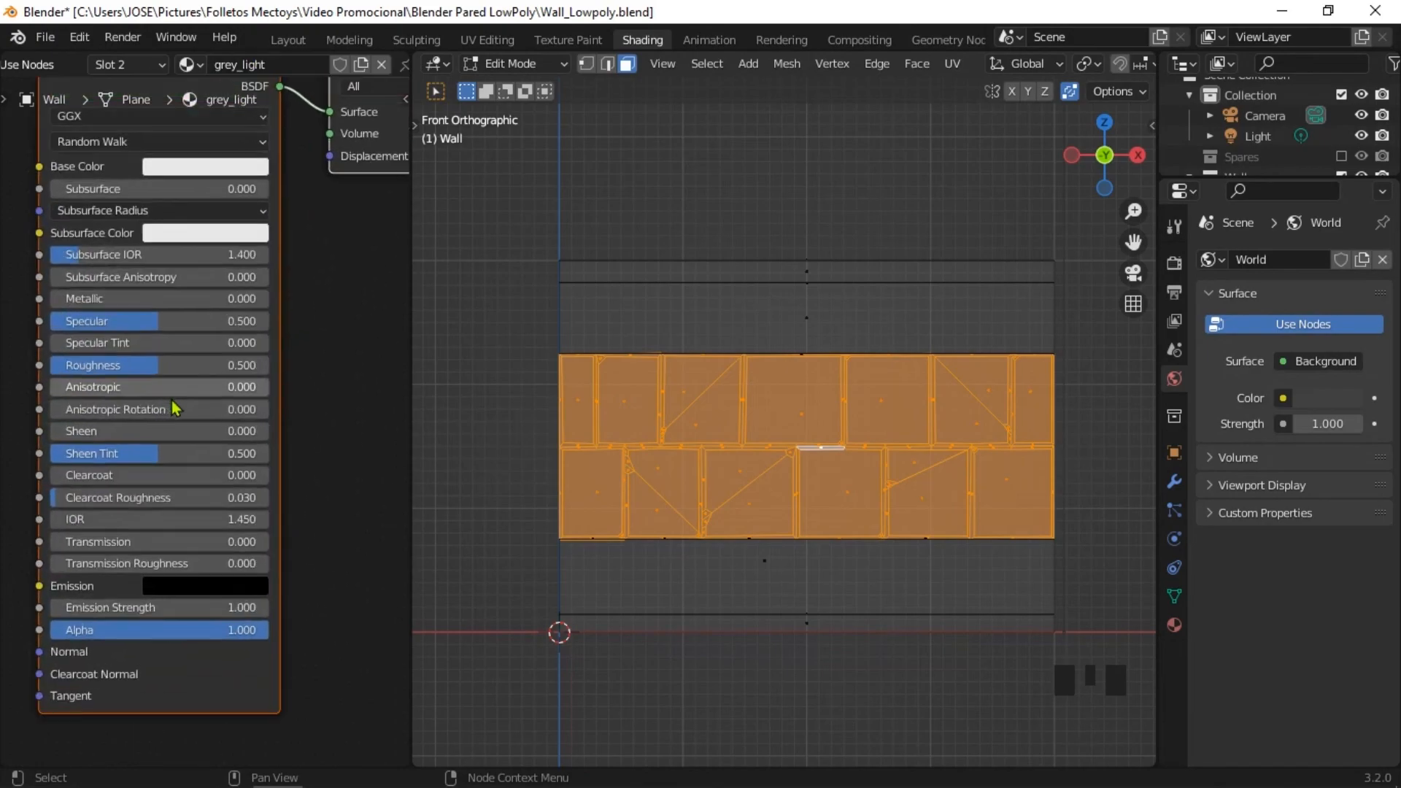
pyautogui.click(181, 171)
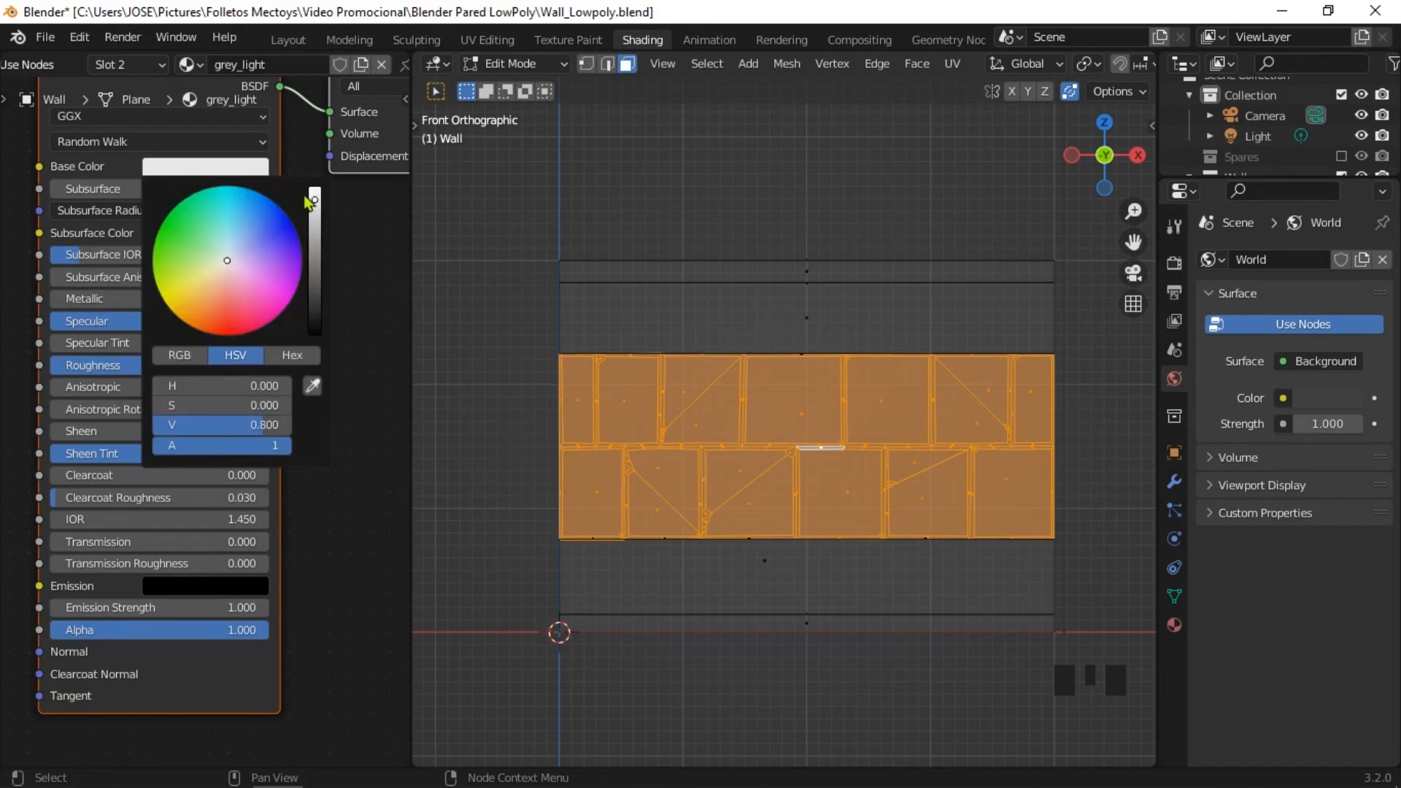
pyautogui.moveTo(315, 200)
pyautogui.mouseDown()
pyautogui.moveTo(315, 247)
pyautogui.moveTo(315, 203)
pyautogui.moveTo(316, 216)
pyautogui.mouseUp()
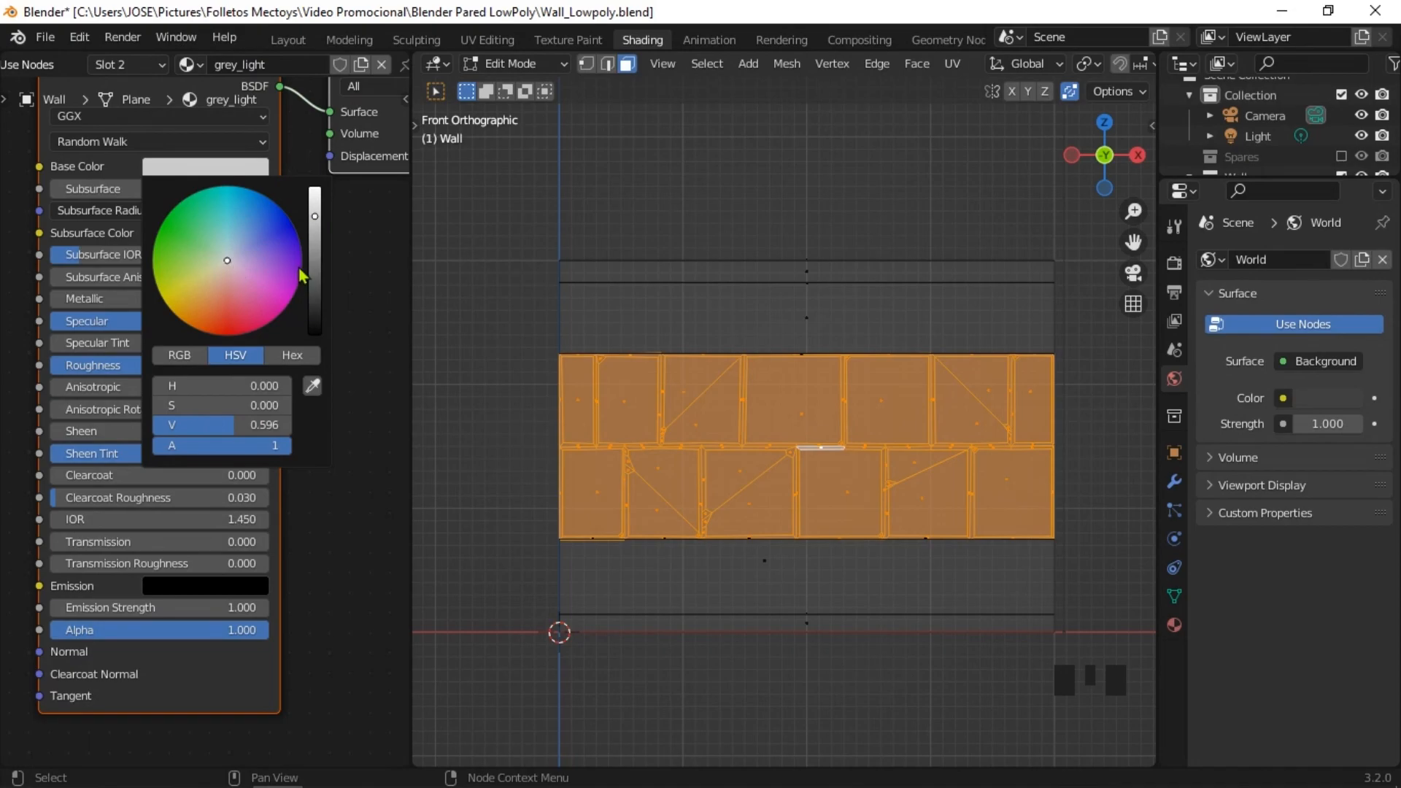
pyautogui.moveTo(230, 266); pyautogui.dragTo(227, 261)
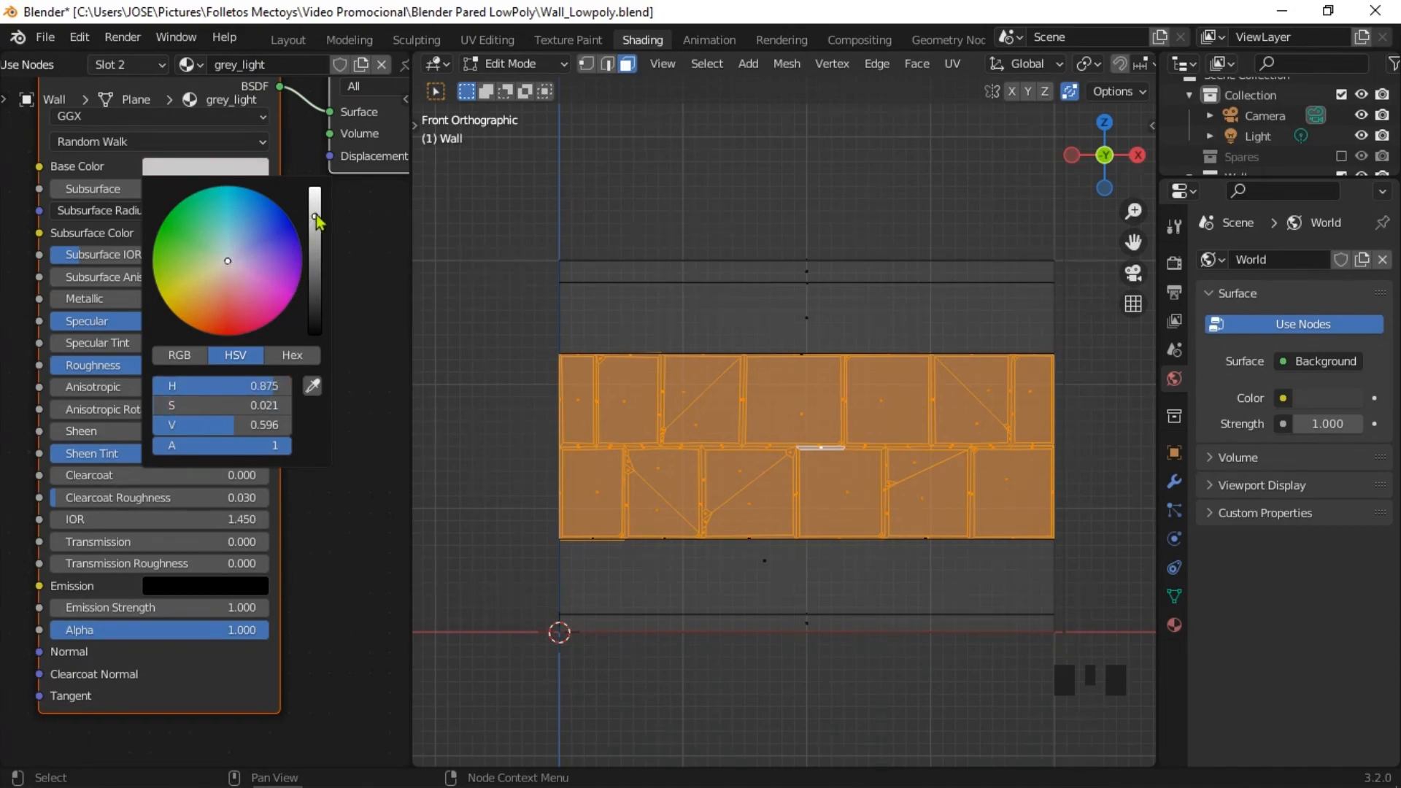
pyautogui.moveTo(315, 217); pyautogui.dragTo(315, 227)
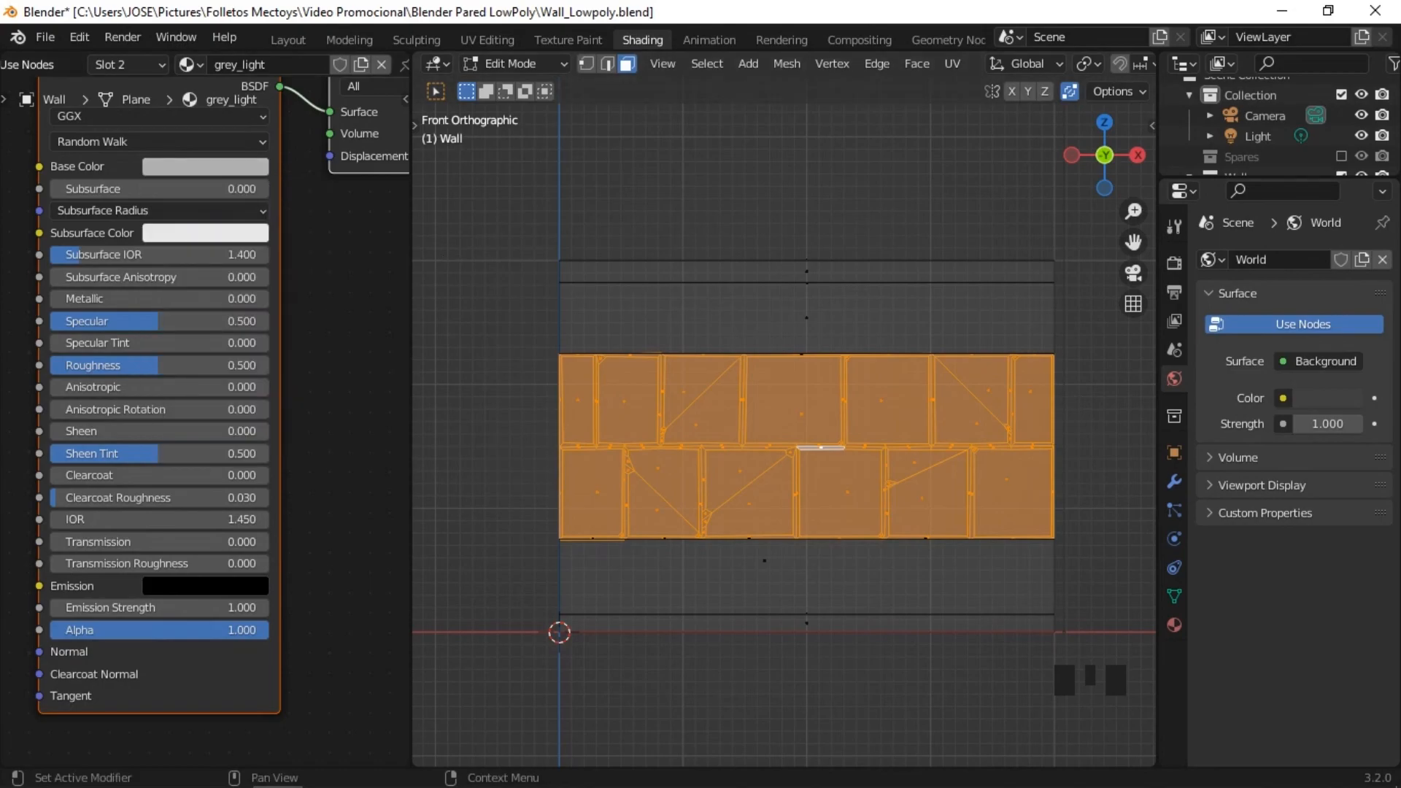
pyautogui.click(202, 168)
pyautogui.moveTo(315, 232); pyautogui.dragTo(345, 247)
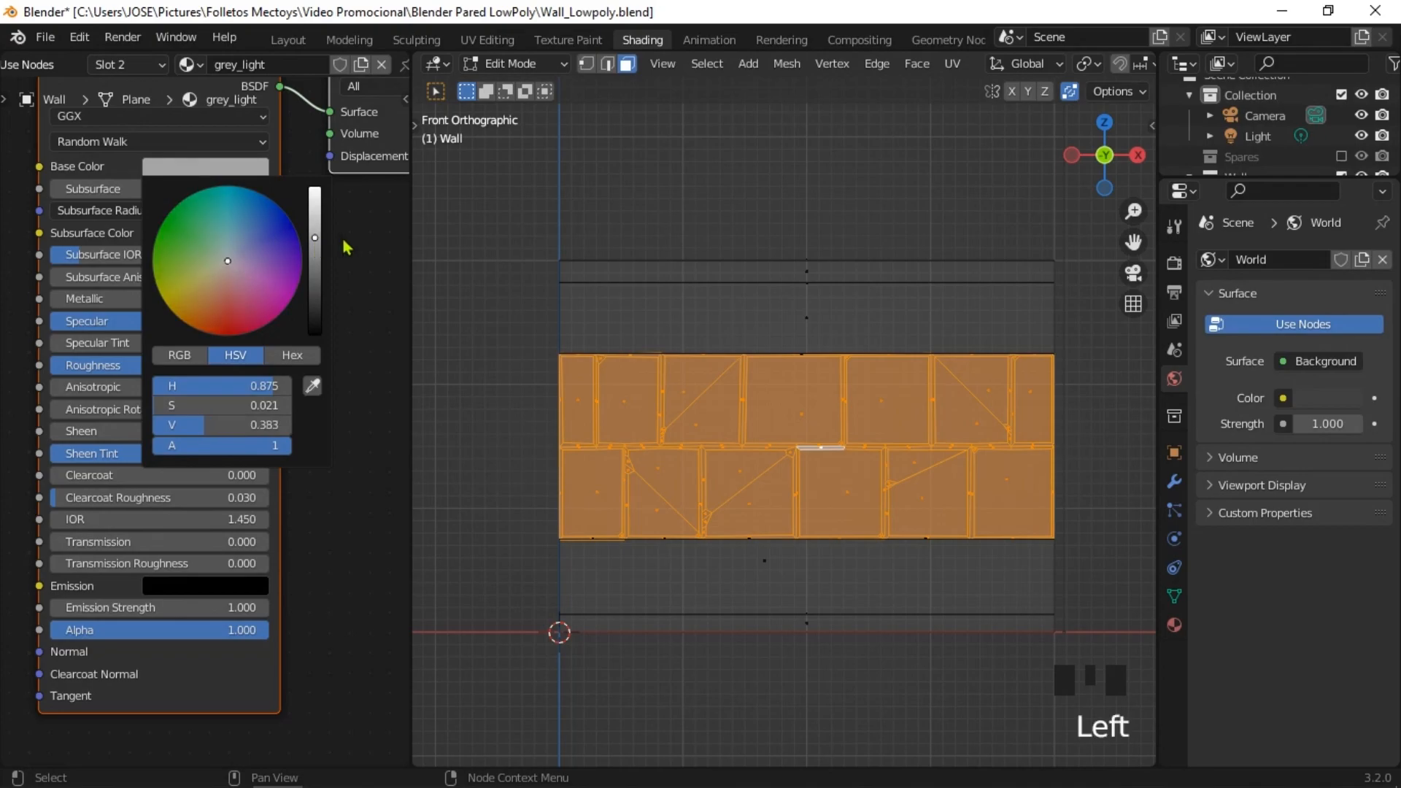
# Step: Assign grey_light to the selected stone block faces and return to Object Mode
pyautogui.click(186, 65)
pyautogui.click(119, 65)
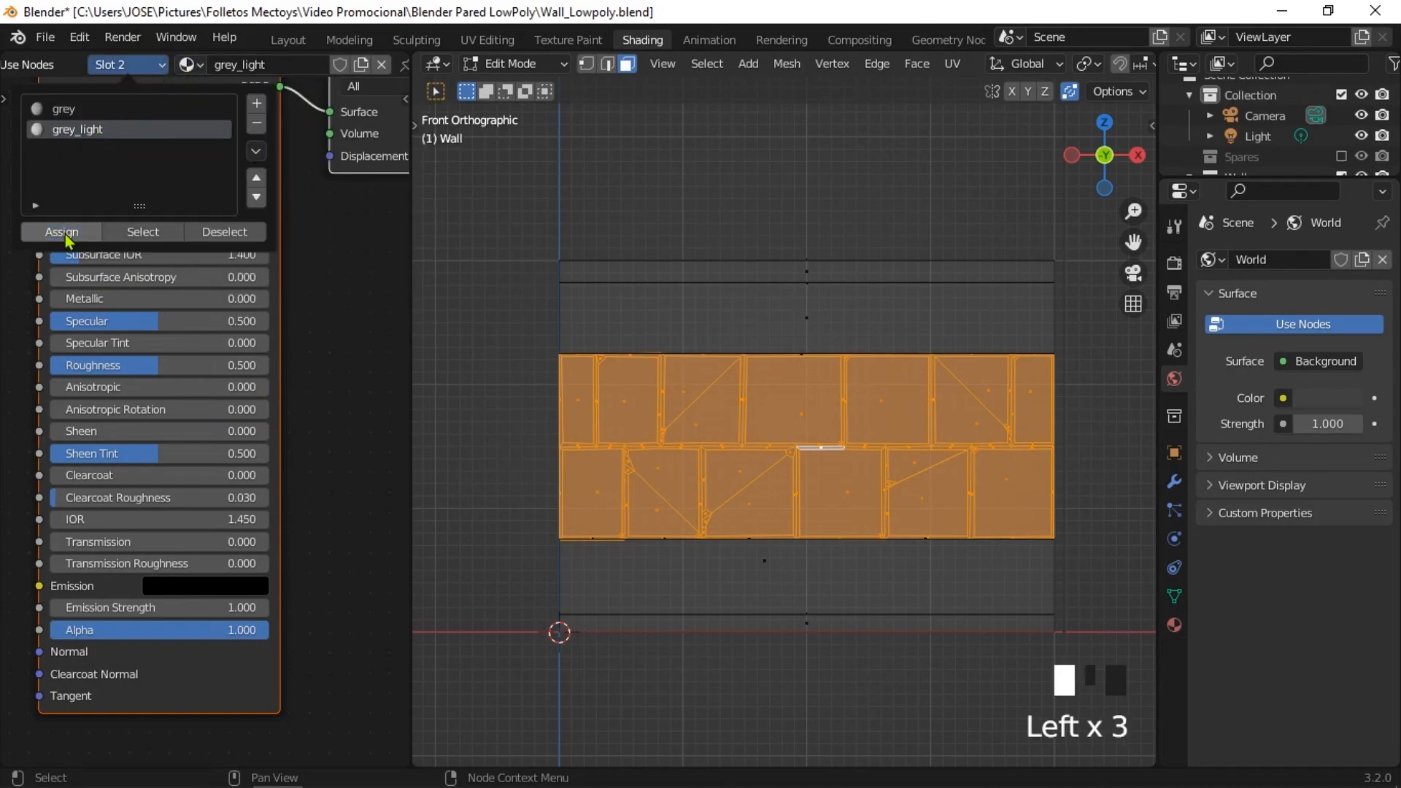
pyautogui.click(563, 63)
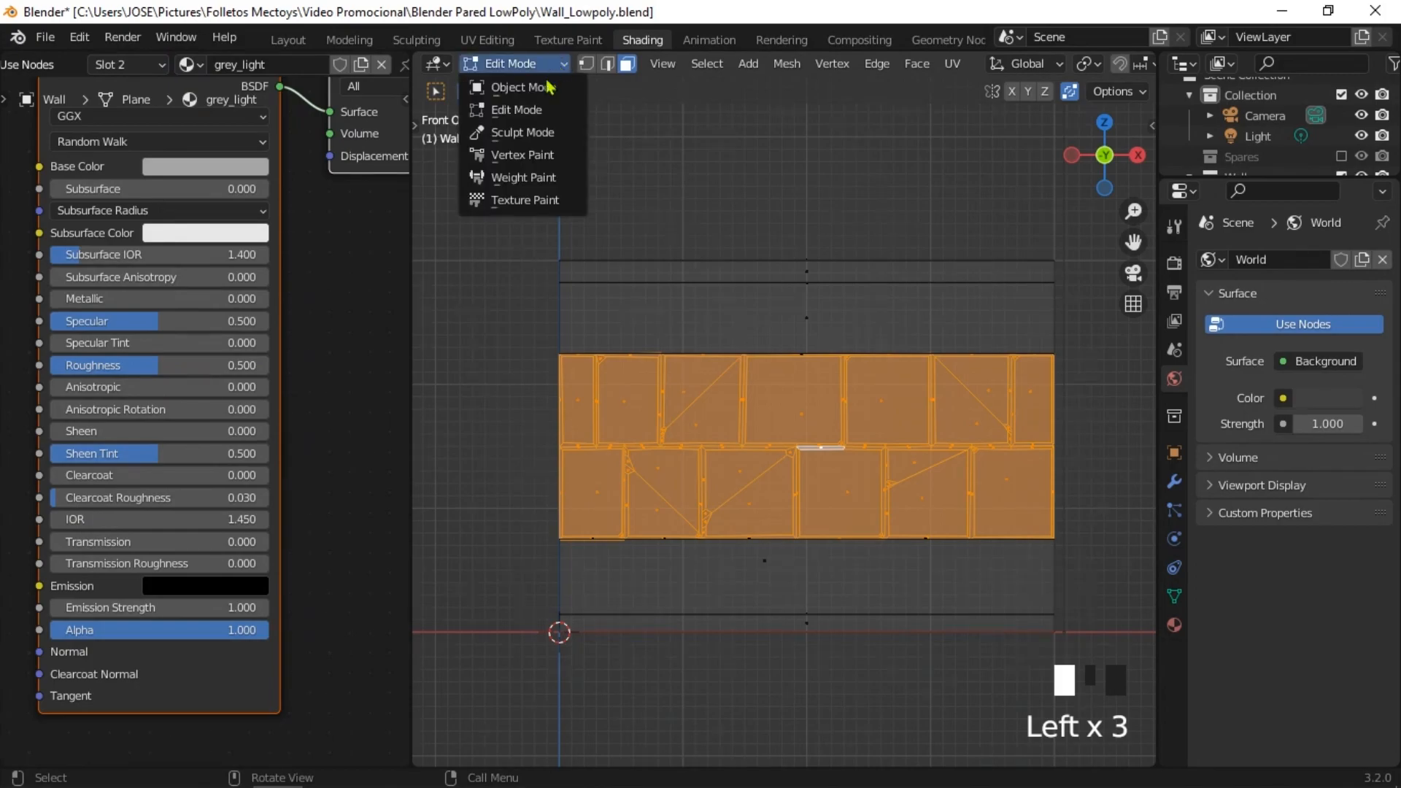
pyautogui.click(553, 86)
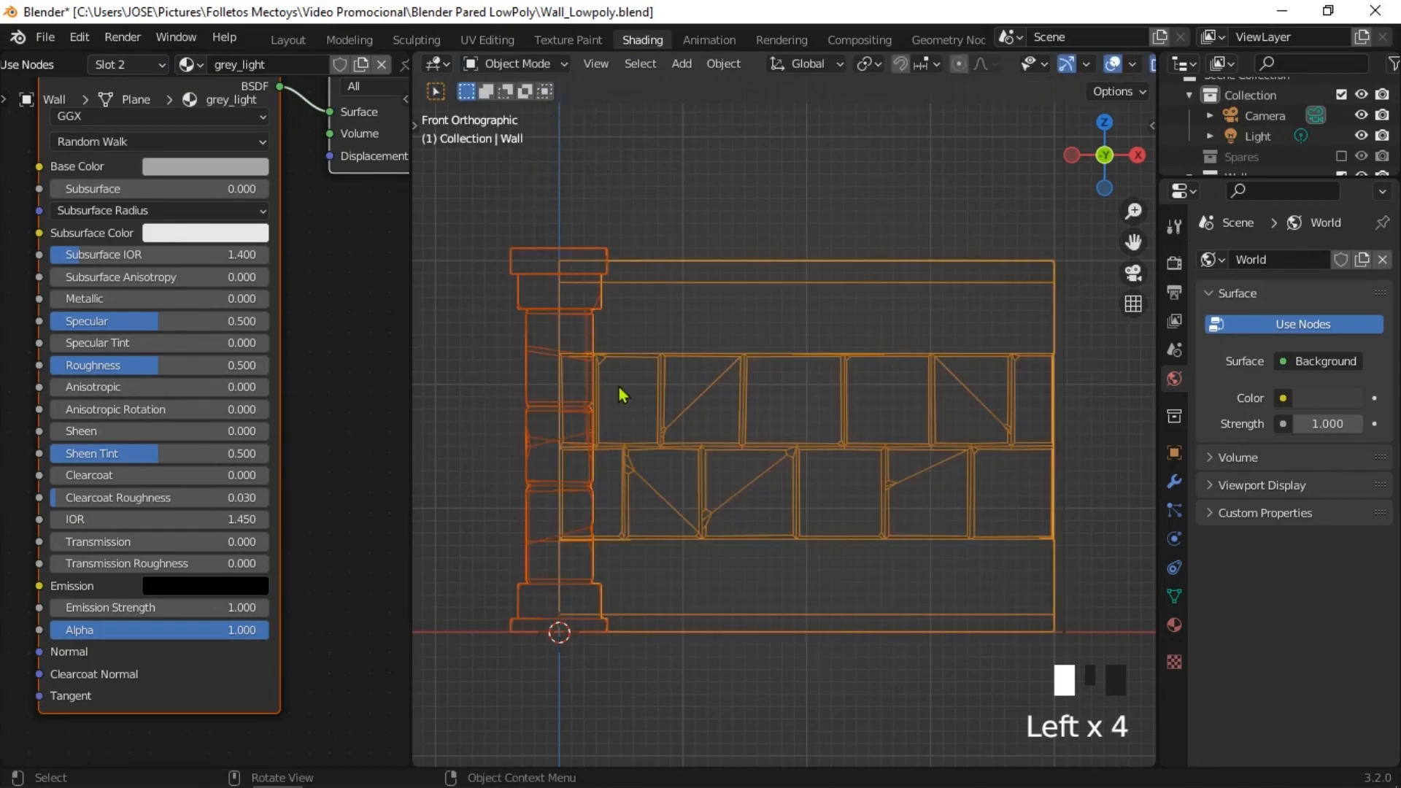
# Step: Turn off the wireframe display to show the materials and select only the wall
pyautogui.hotkey('shift', 'z')
pyautogui.moveTo(791, 427)
pyautogui.mouseDown(button='middle')
pyautogui.moveTo(635, 422)
pyautogui.moveTo(798, 431)
pyautogui.mouseUp(button='middle')
pyautogui.scroll(-2, 798, 432)
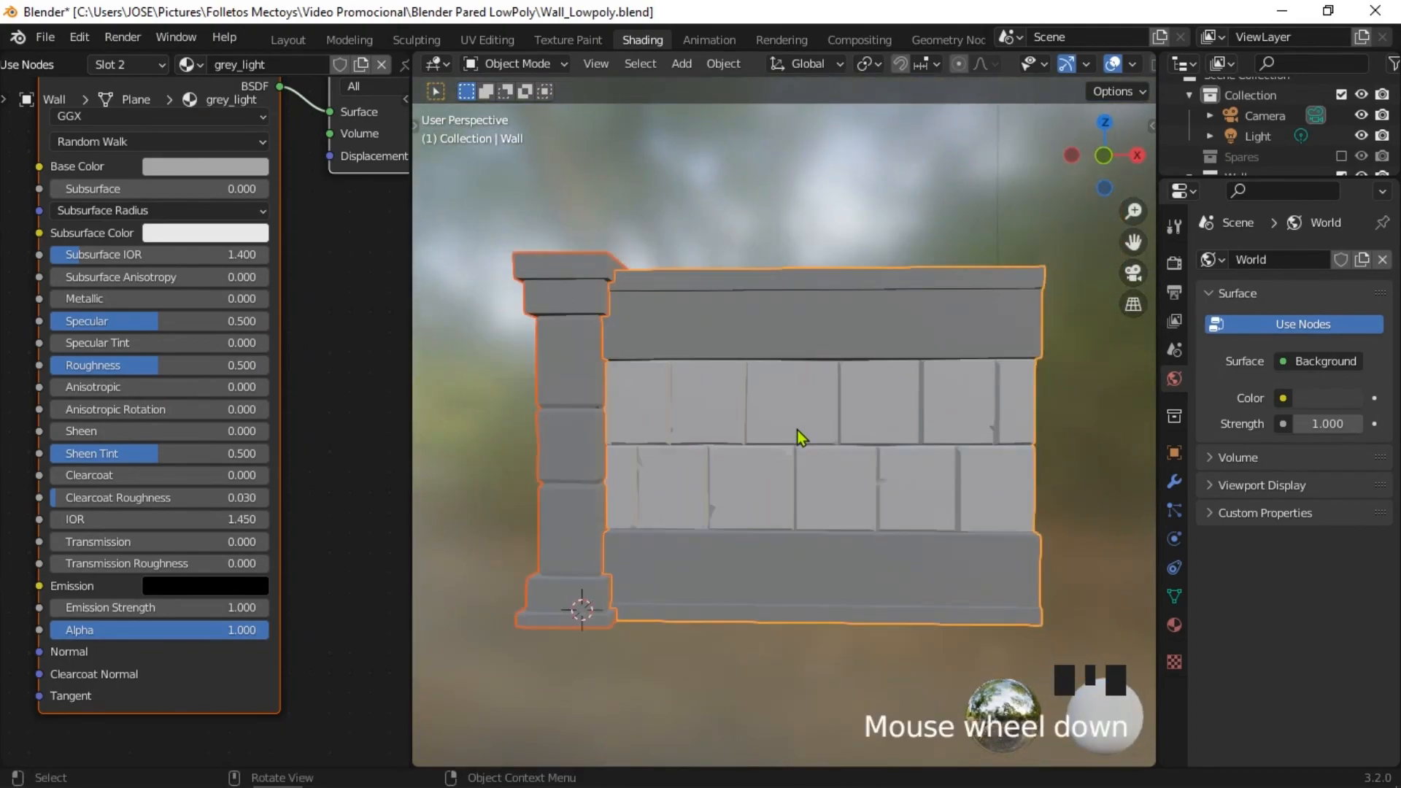
pyautogui.scroll(-2, 298, 302)
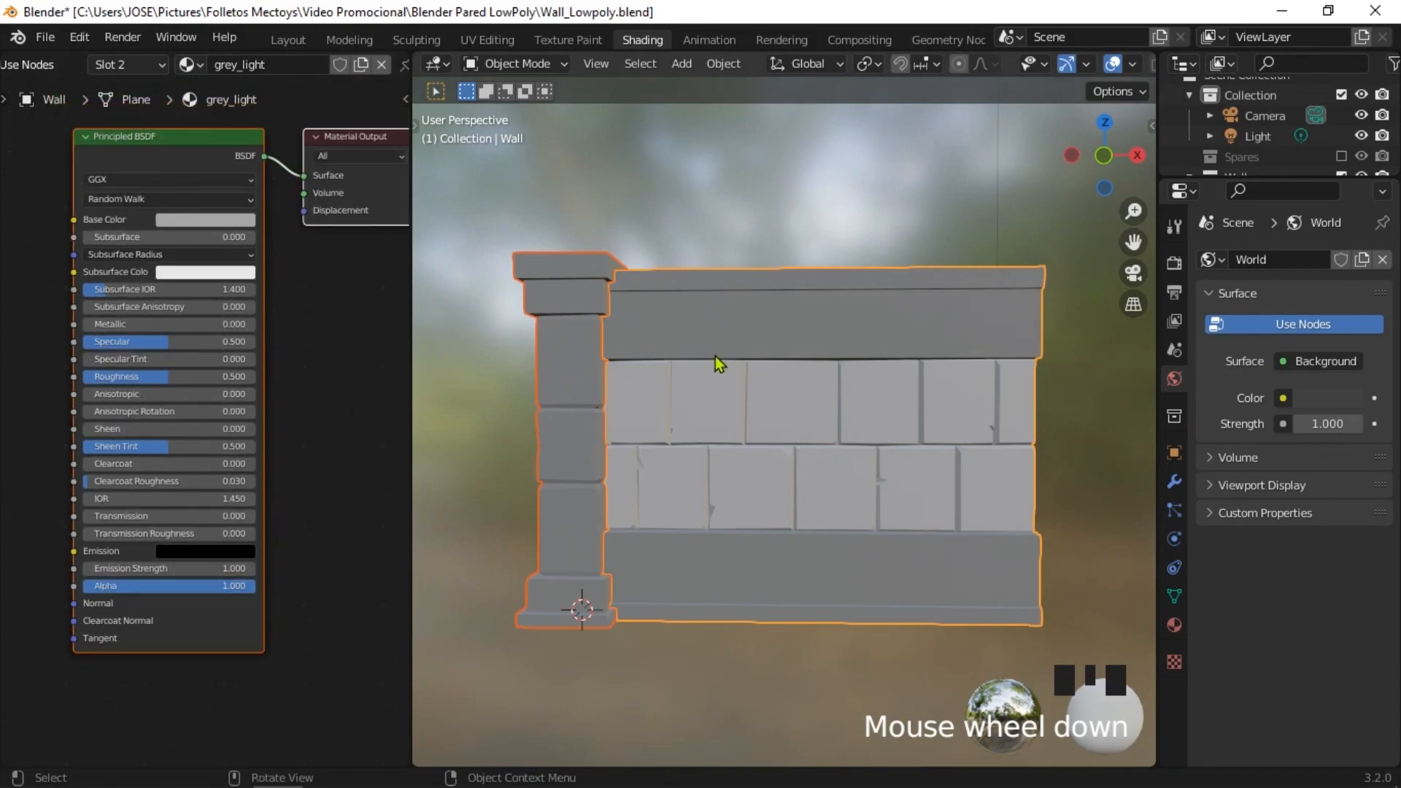
pyautogui.click(818, 346)
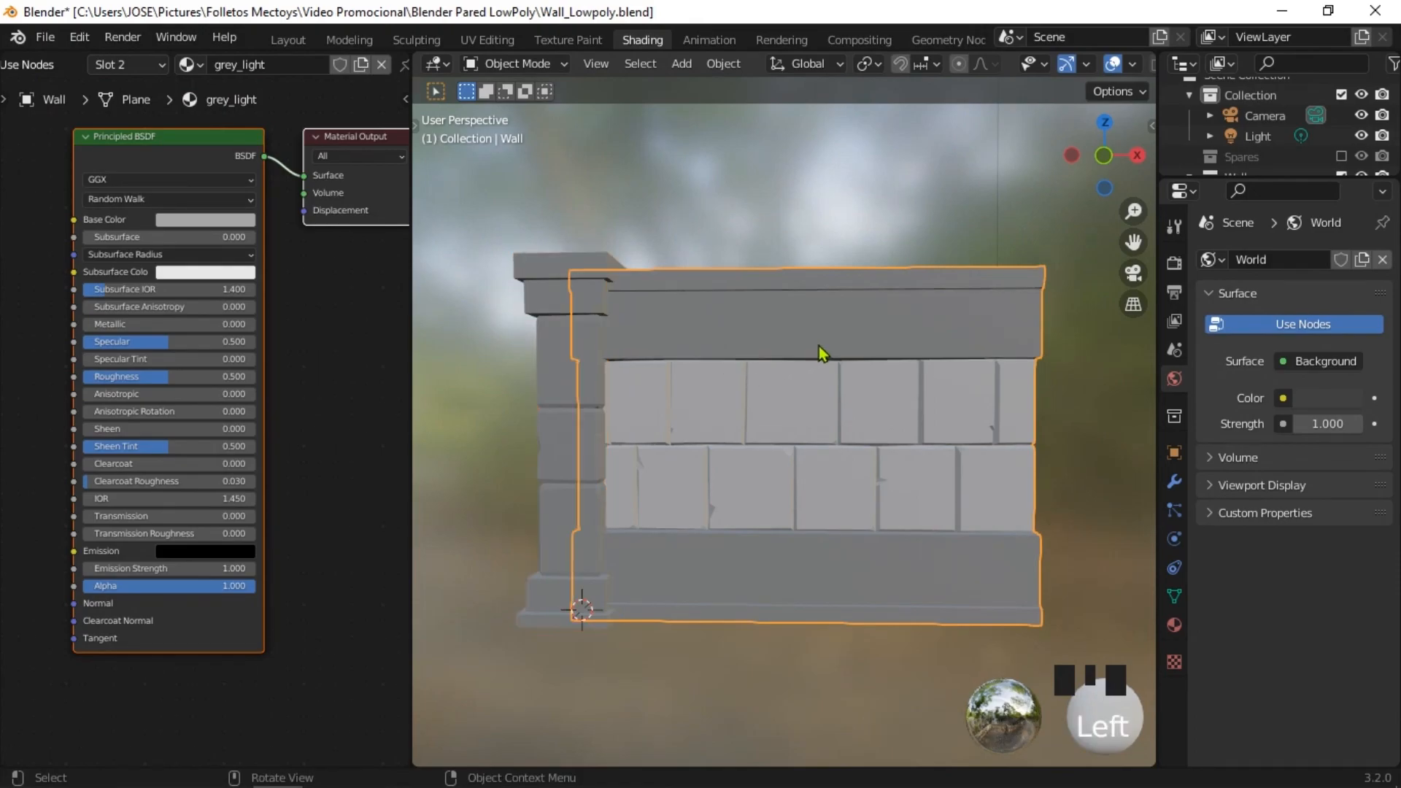
# Step: Open the wall and pillar together in Edit Mode and reveal the pillar's hidden geometry
pyautogui.keyDown('shift'); pyautogui.click(567, 371); pyautogui.keyUp('shift')
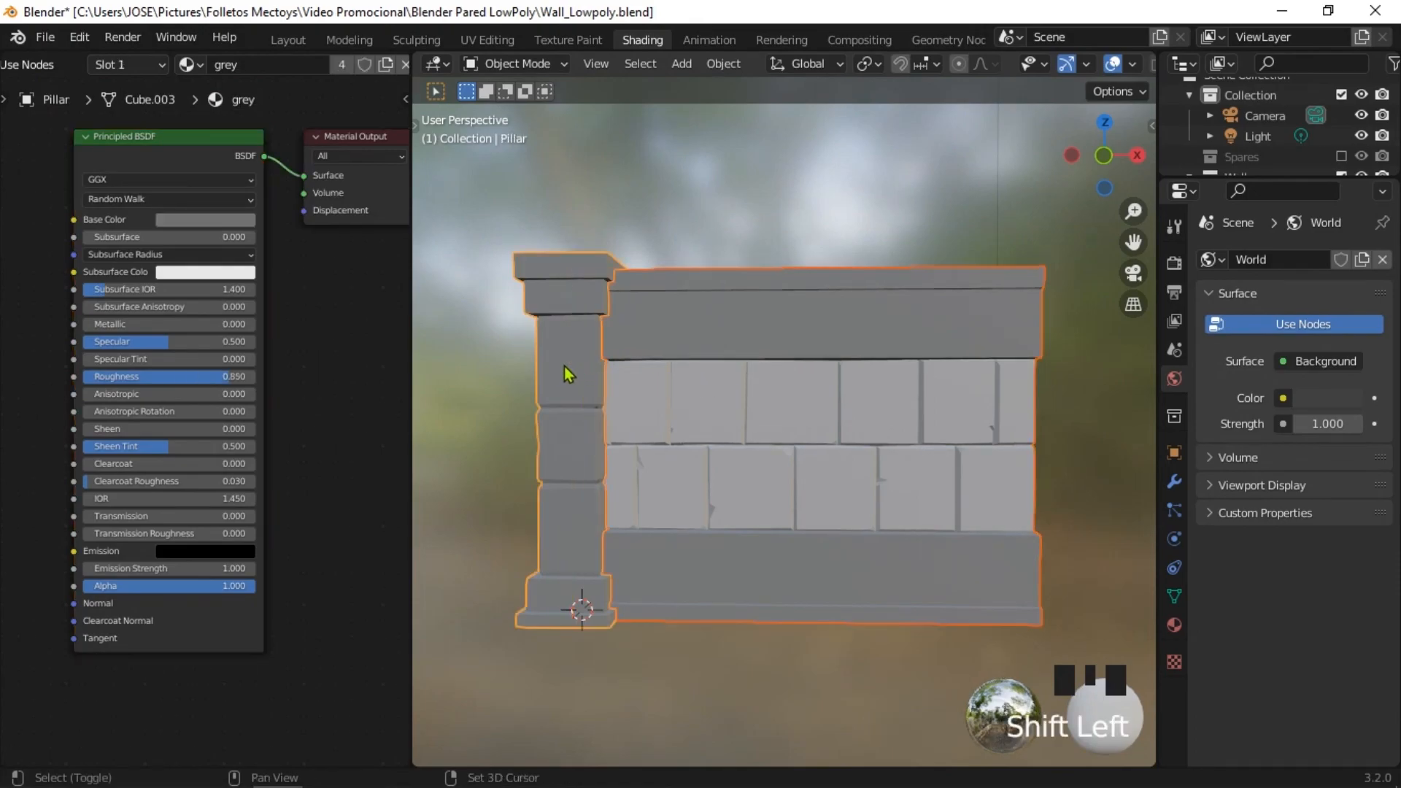
pyautogui.click(565, 66)
pyautogui.click(514, 110)
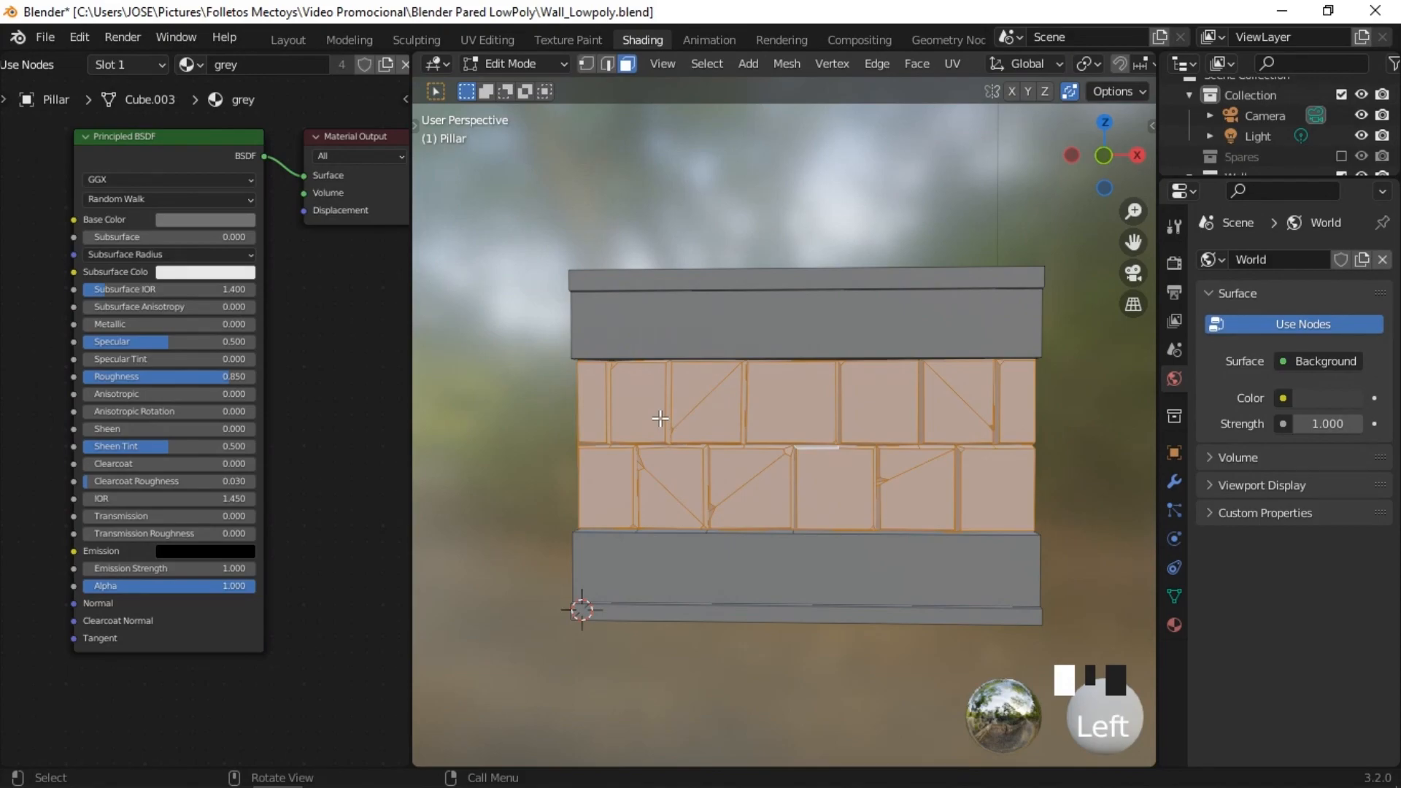
pyautogui.hotkey('alt', 'h')
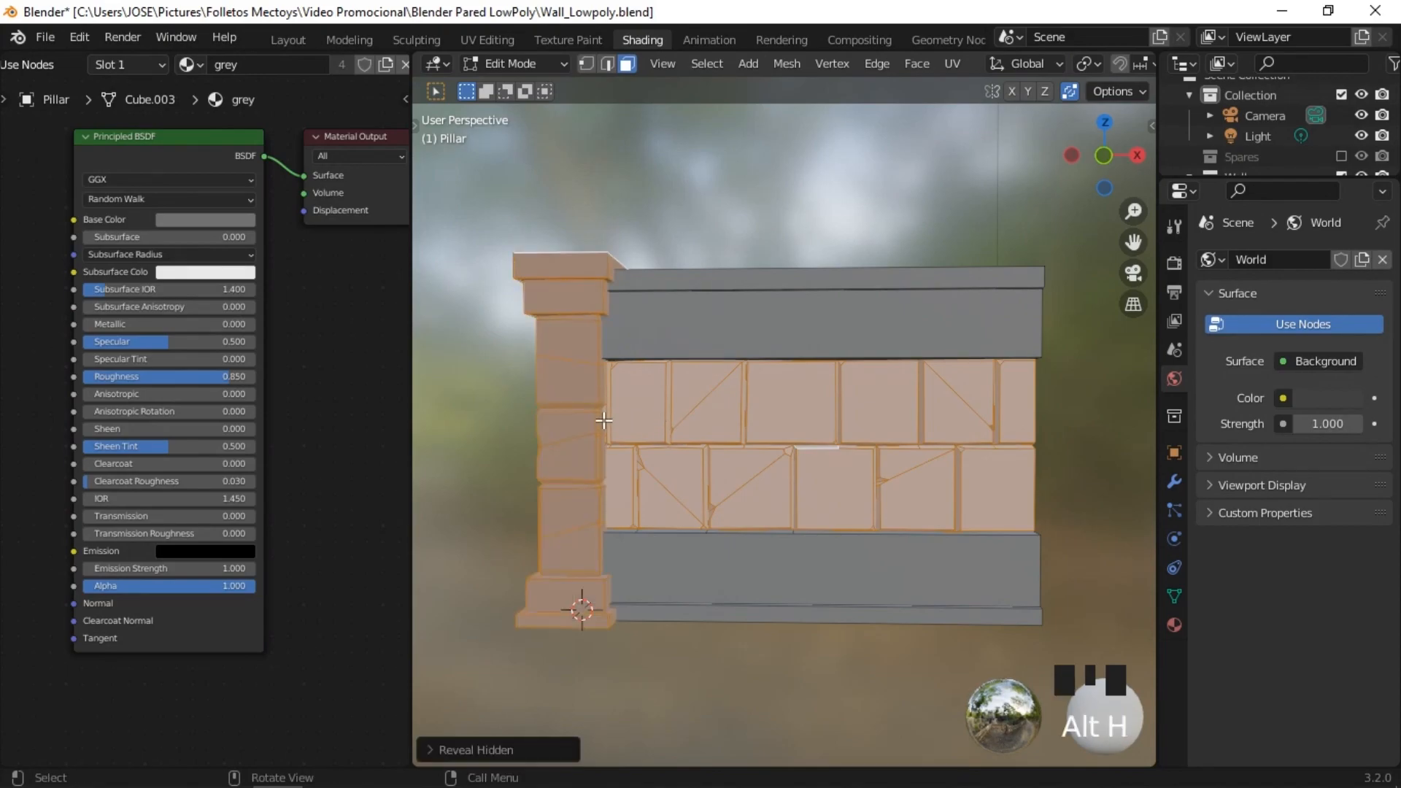
# Step: Hide all linked wall faces in Edit Mode to isolate the pillar in front view
pyautogui.click(659, 405)
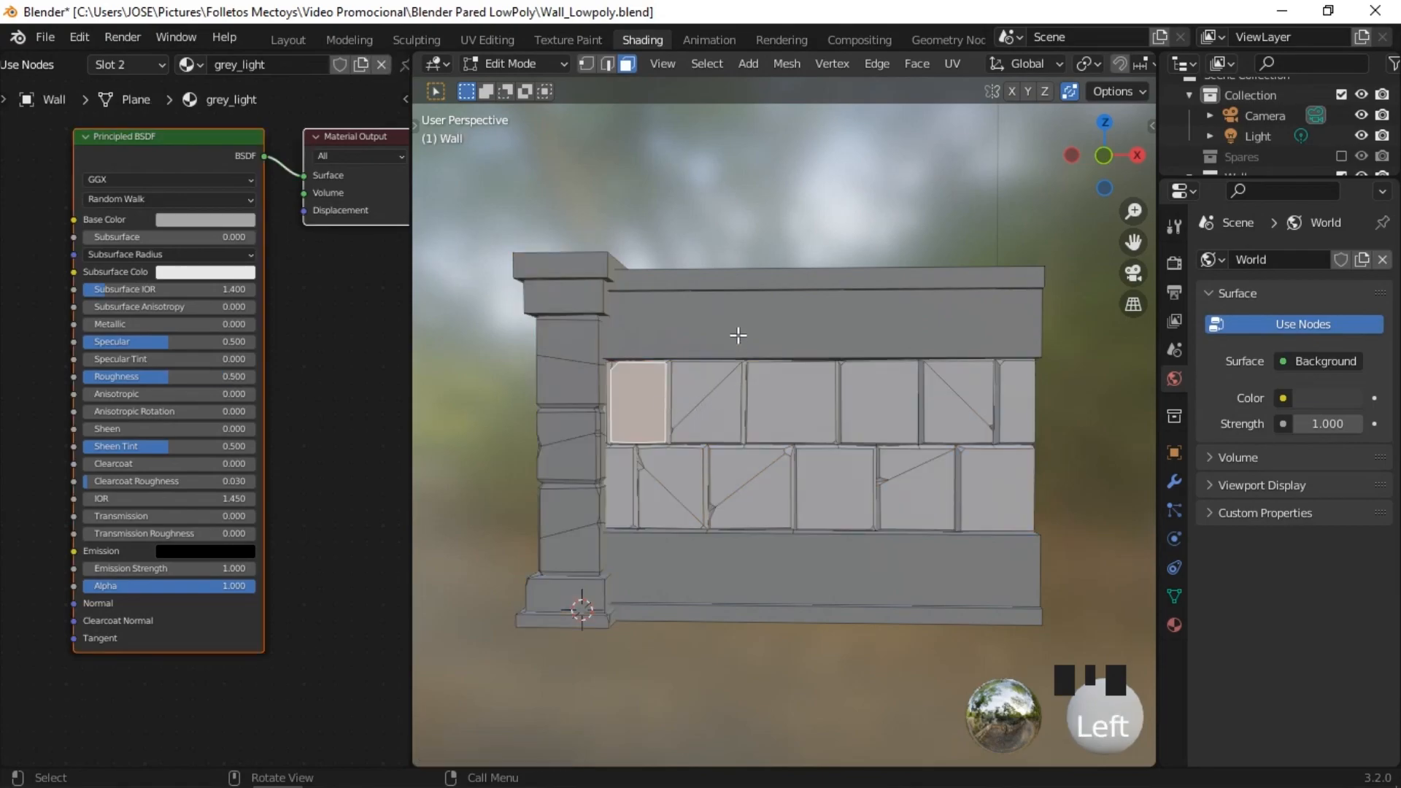
pyautogui.press('l')
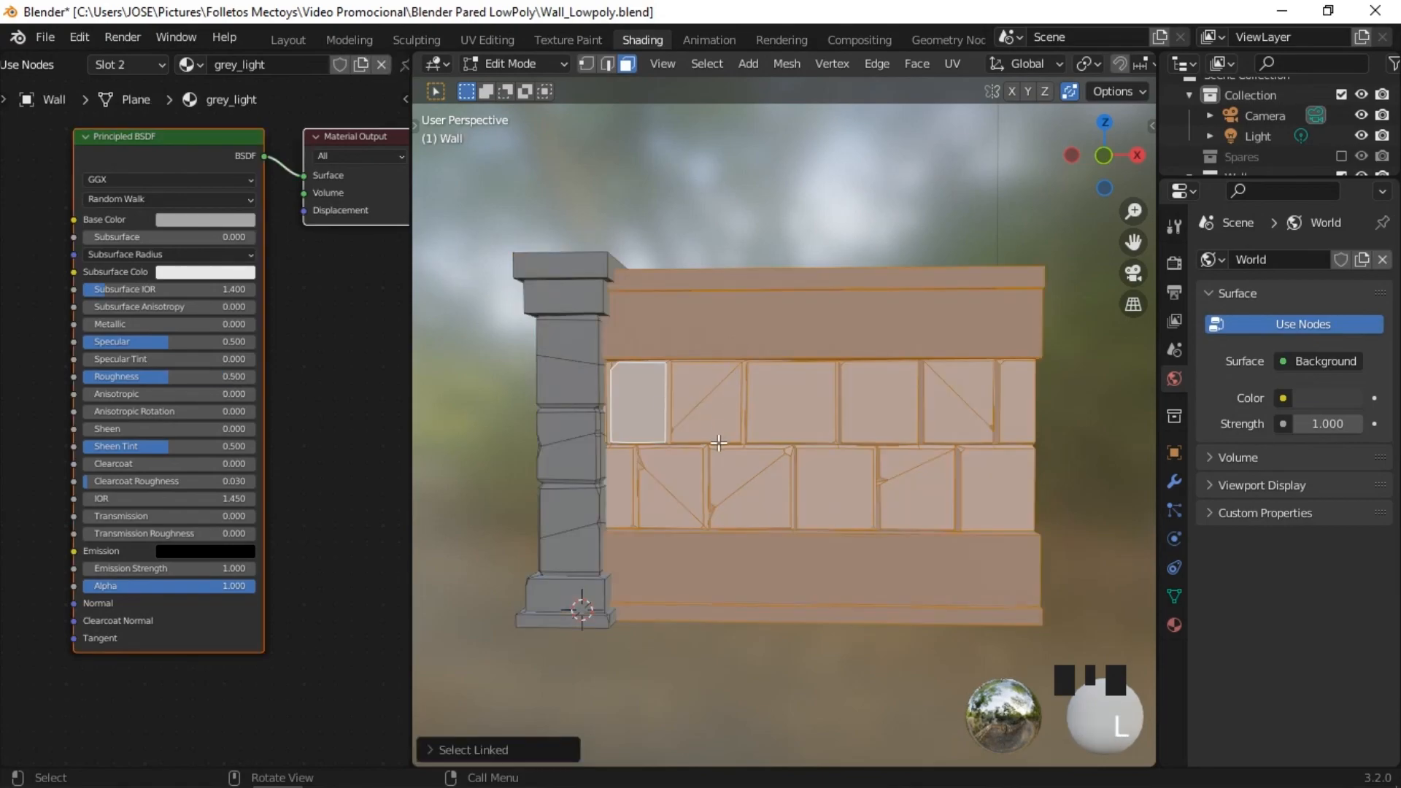
pyautogui.press('h')
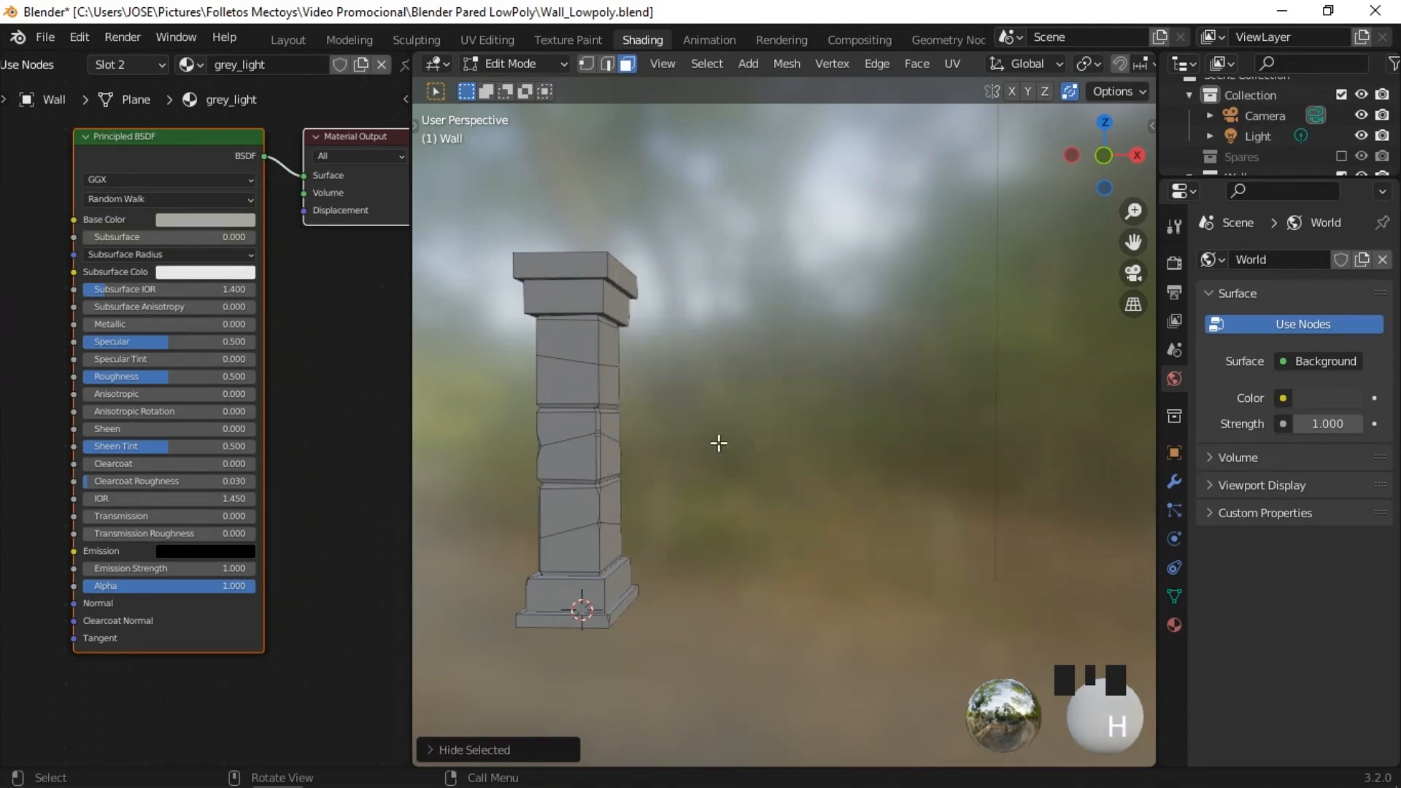
pyautogui.press('KP_1')
pyautogui.scroll(4, 700, 448)
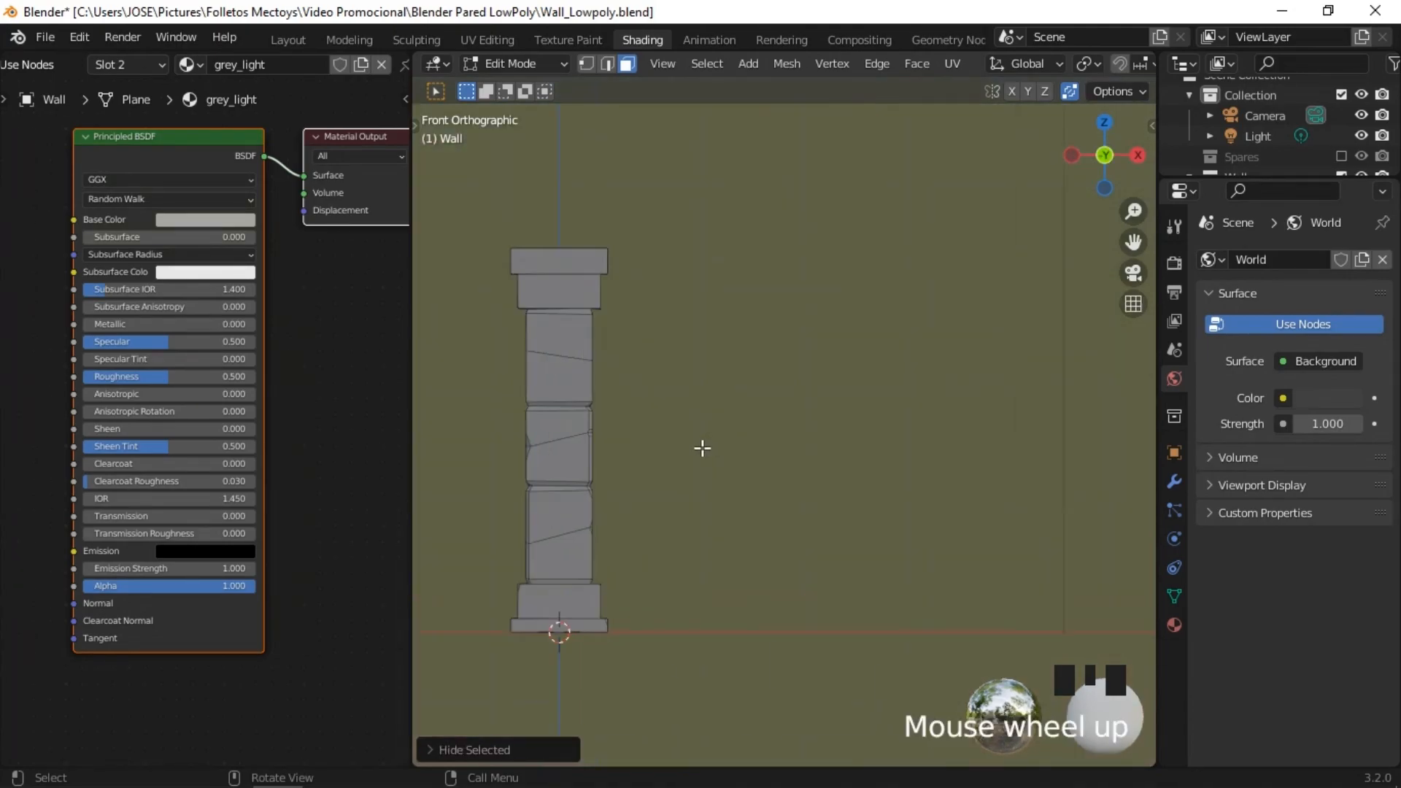
pyautogui.keyDown('shift'); pyautogui.moveTo(691, 454); pyautogui.dragTo(916, 437, button='middle'); pyautogui.keyUp('shift')
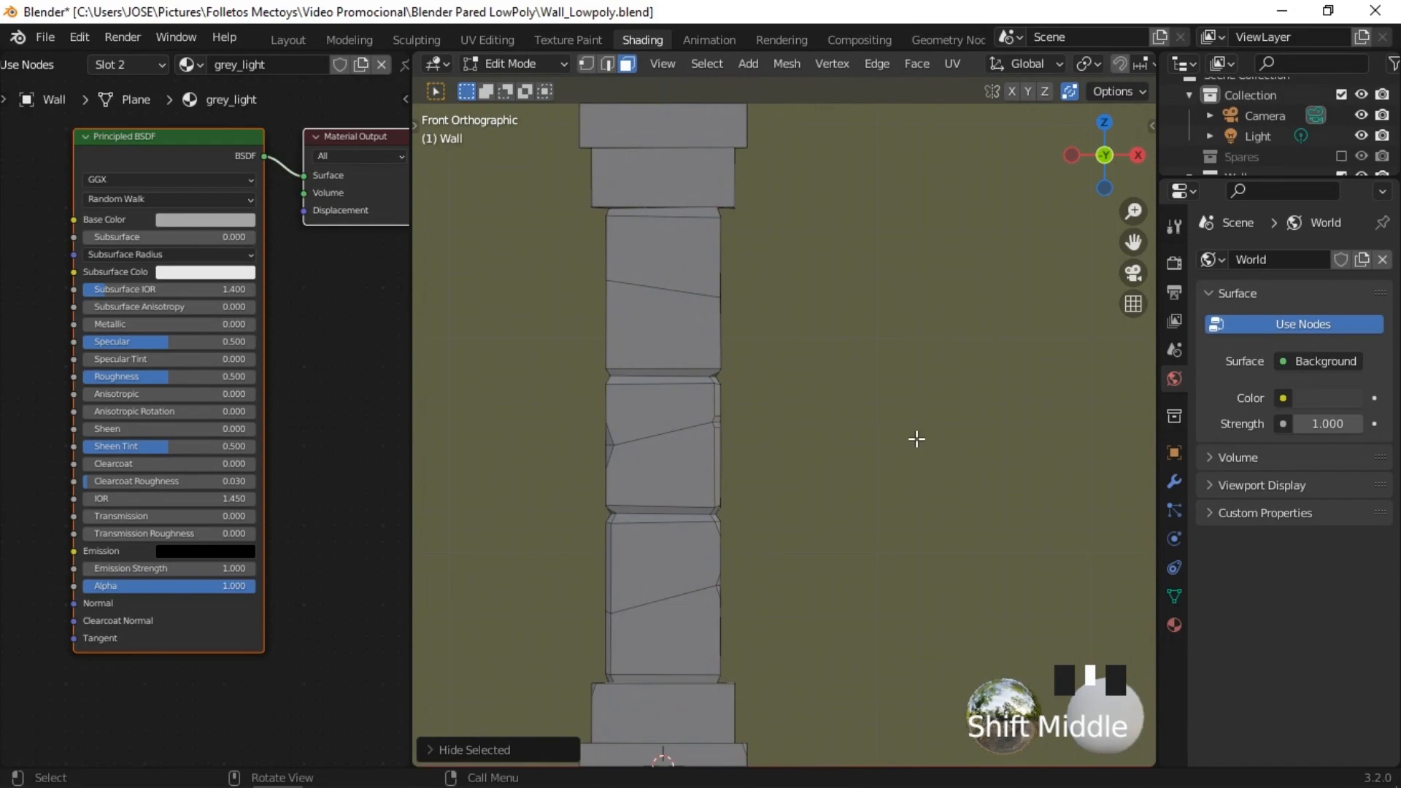
pyautogui.scroll(-3, 913, 438)
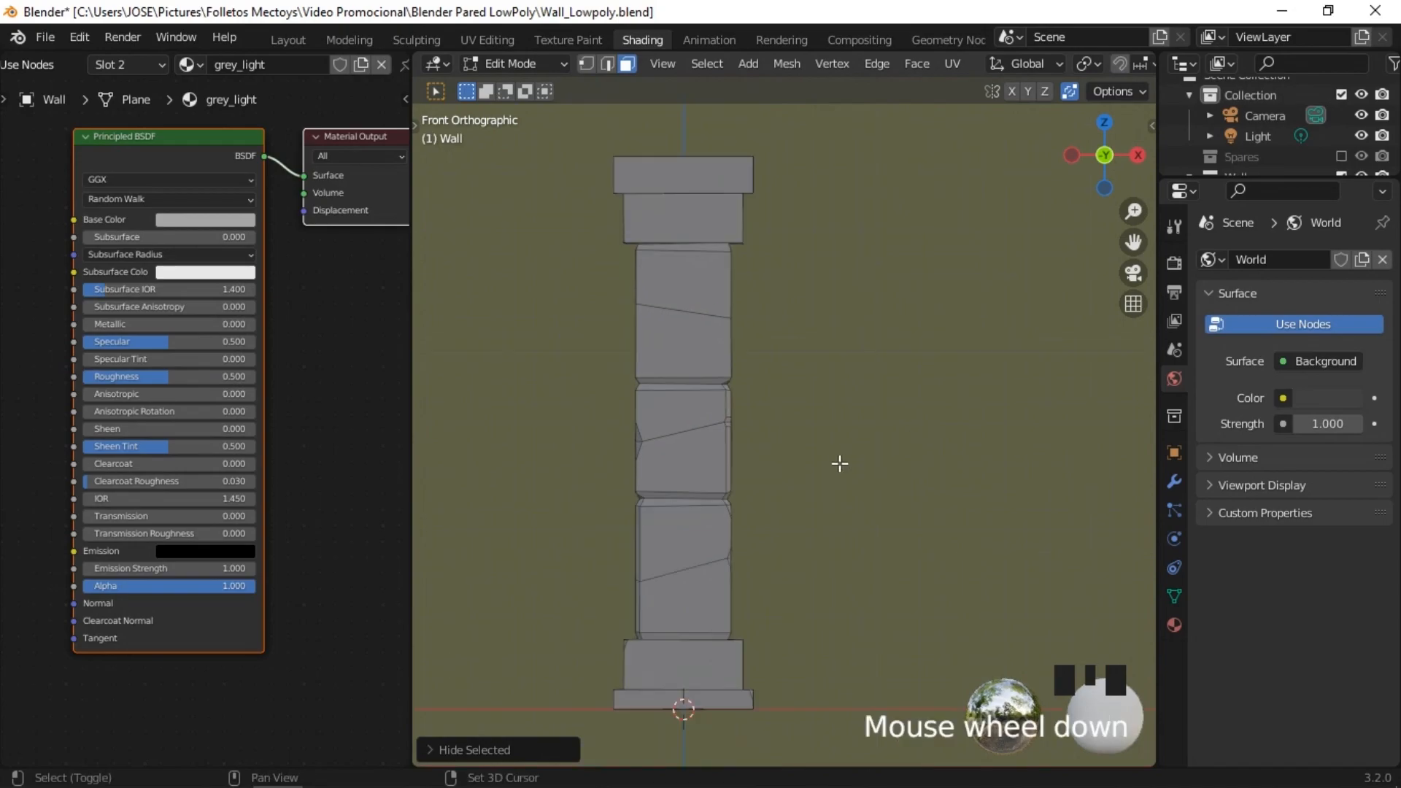
# Step: Try to assign grey_light to the pillar's upper shaft block, selecting its faces in wireframe and growing the selection by one ring
pyautogui.hotkey('shift', 'z')
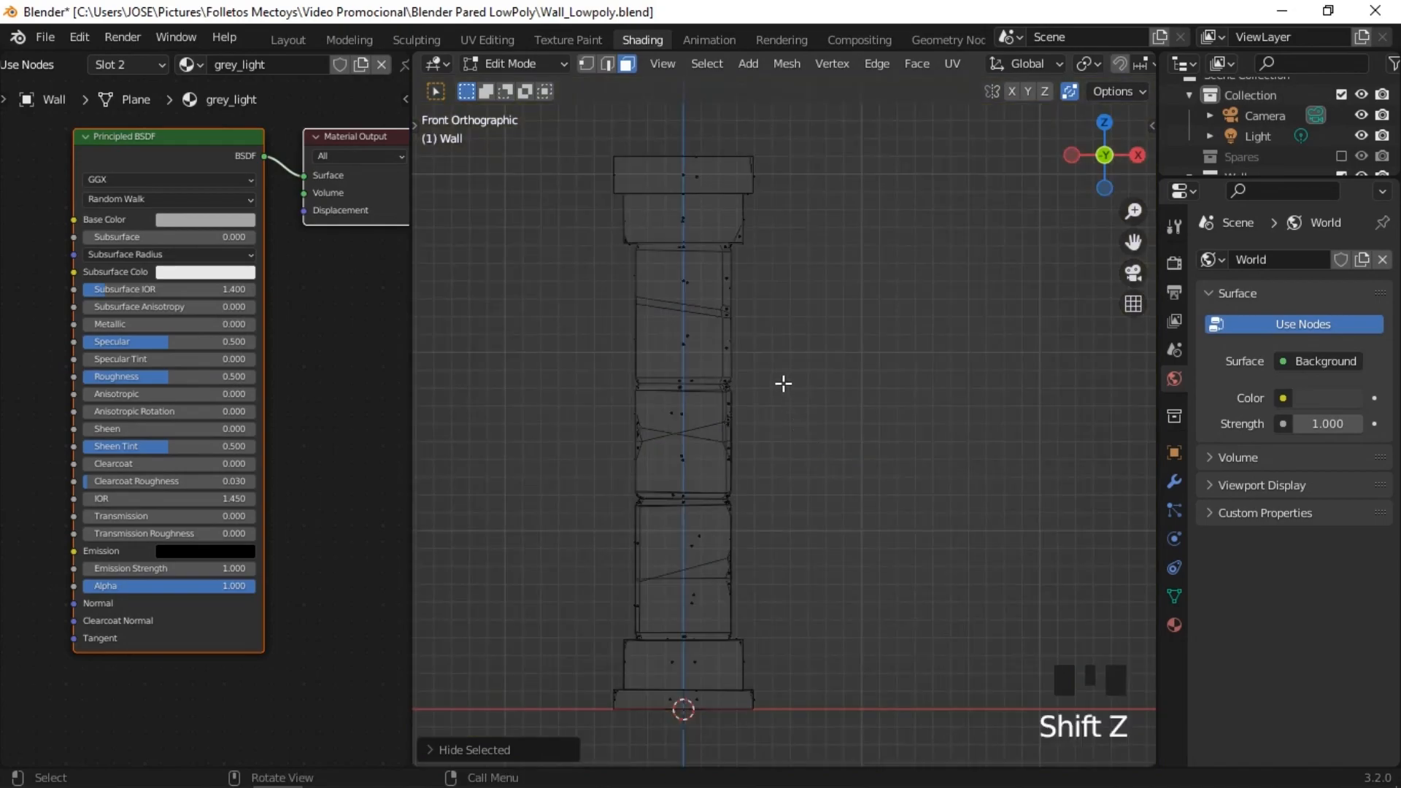
pyautogui.moveTo(782, 378); pyautogui.dragTo(540, 242)
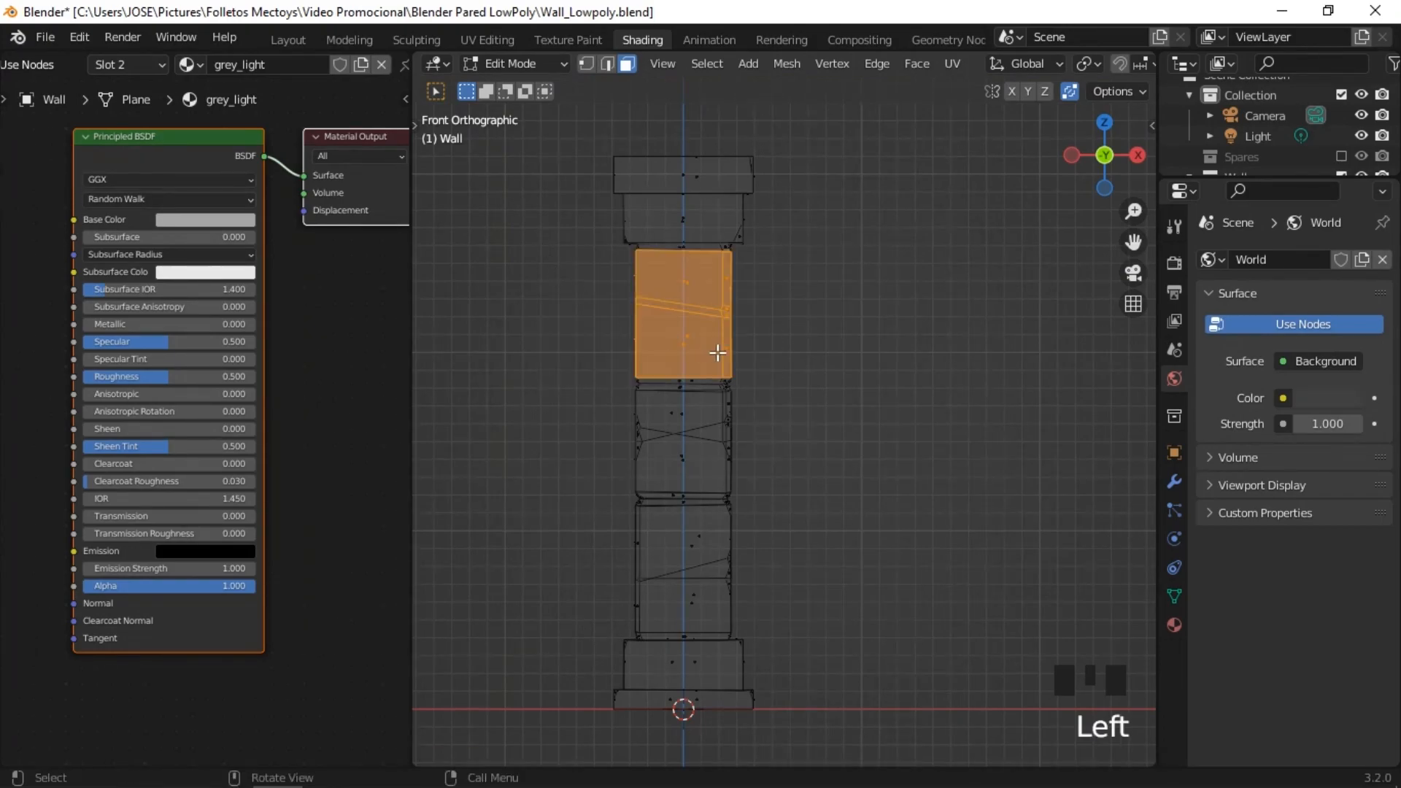
pyautogui.press('ctrl+KP_Add')
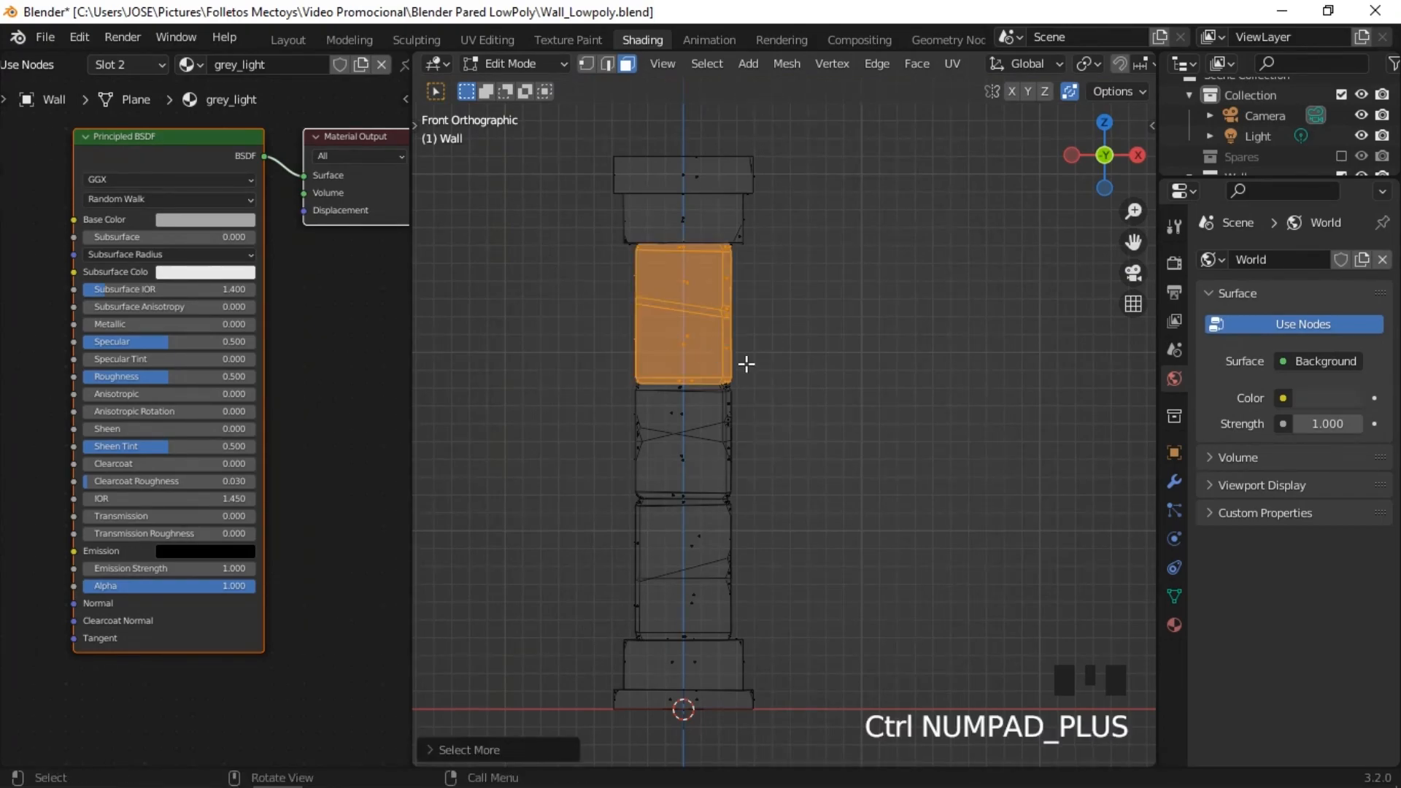
pyautogui.moveTo(561, 373); pyautogui.dragTo(611, 394, button='middle')
pyautogui.scroll(-1, 267, 166)
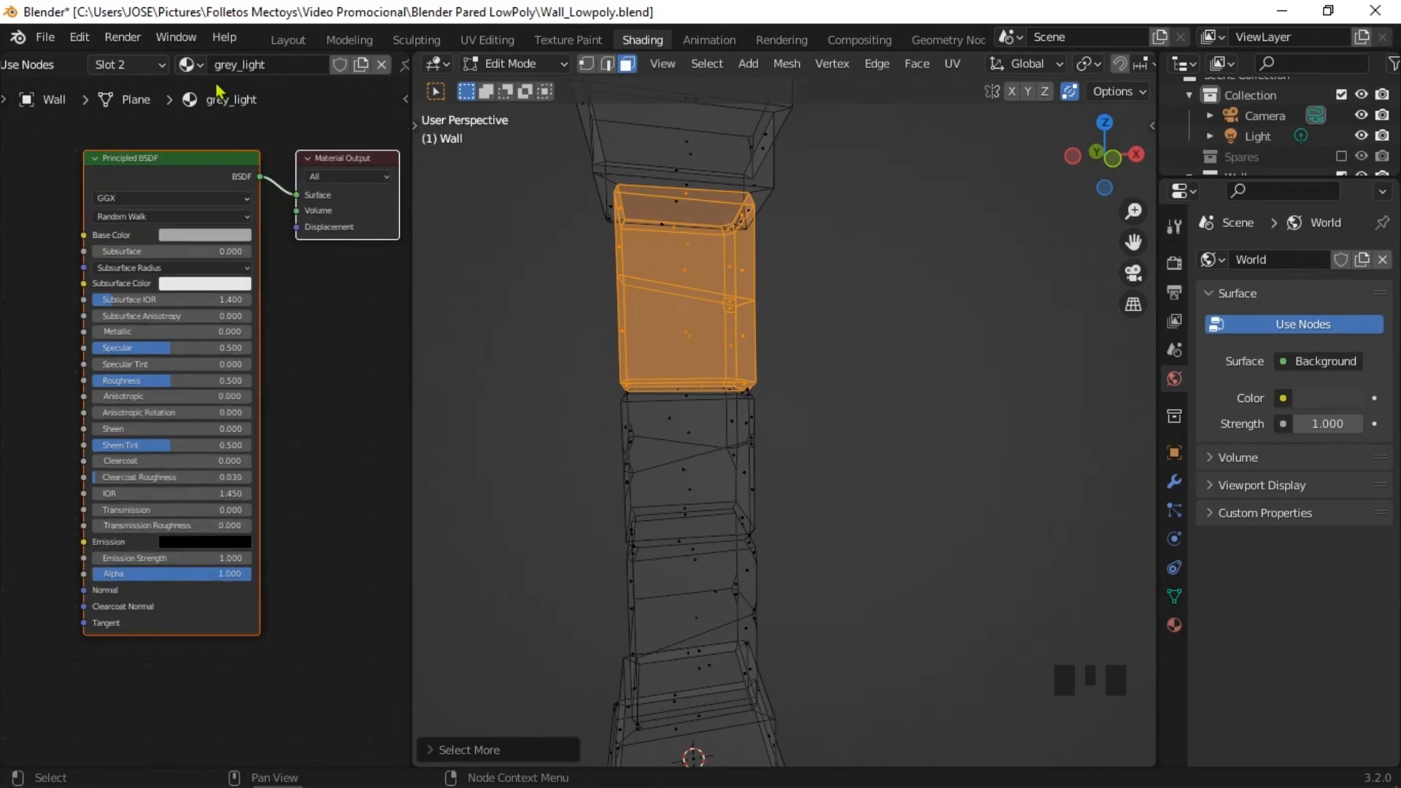
pyautogui.click(161, 65)
pyautogui.click(69, 133)
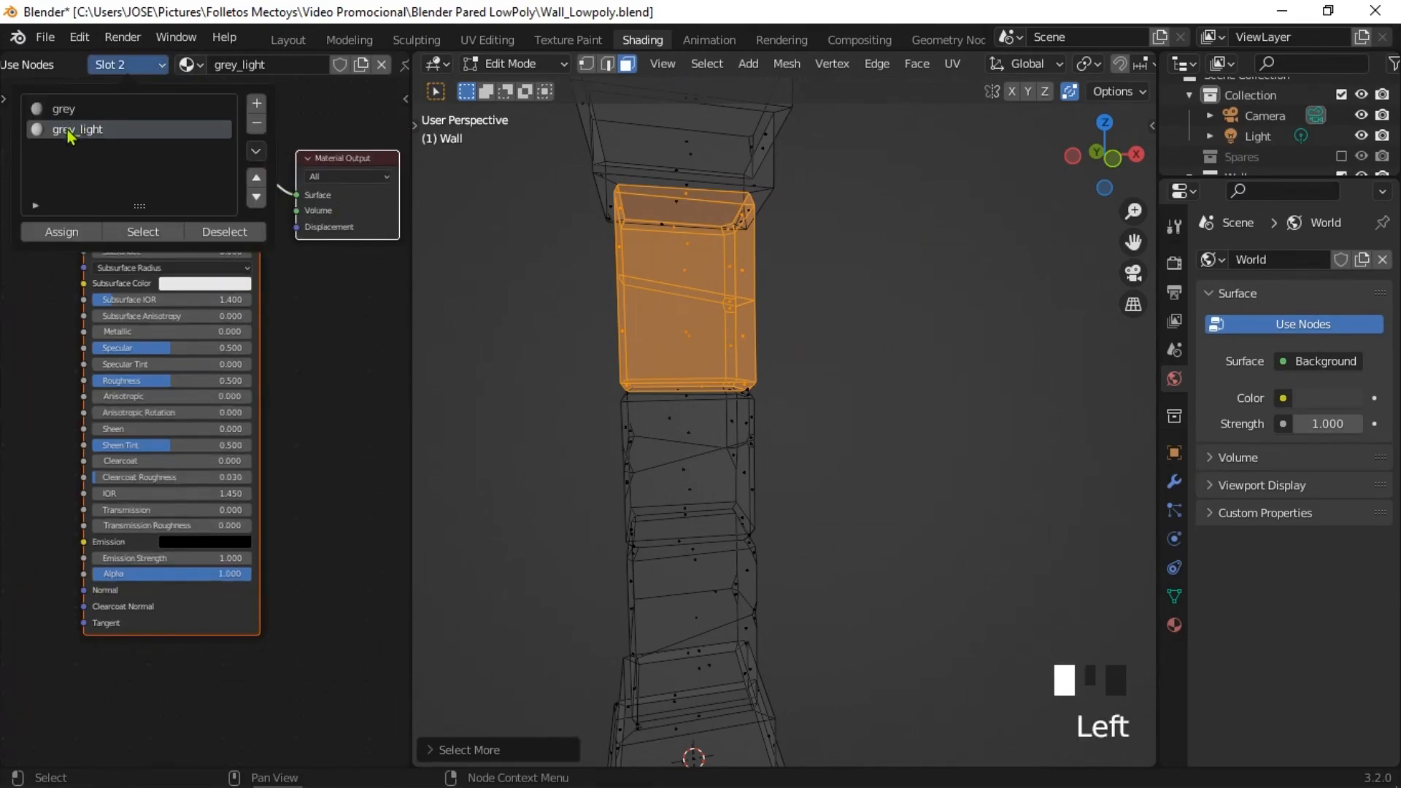
pyautogui.click(64, 233)
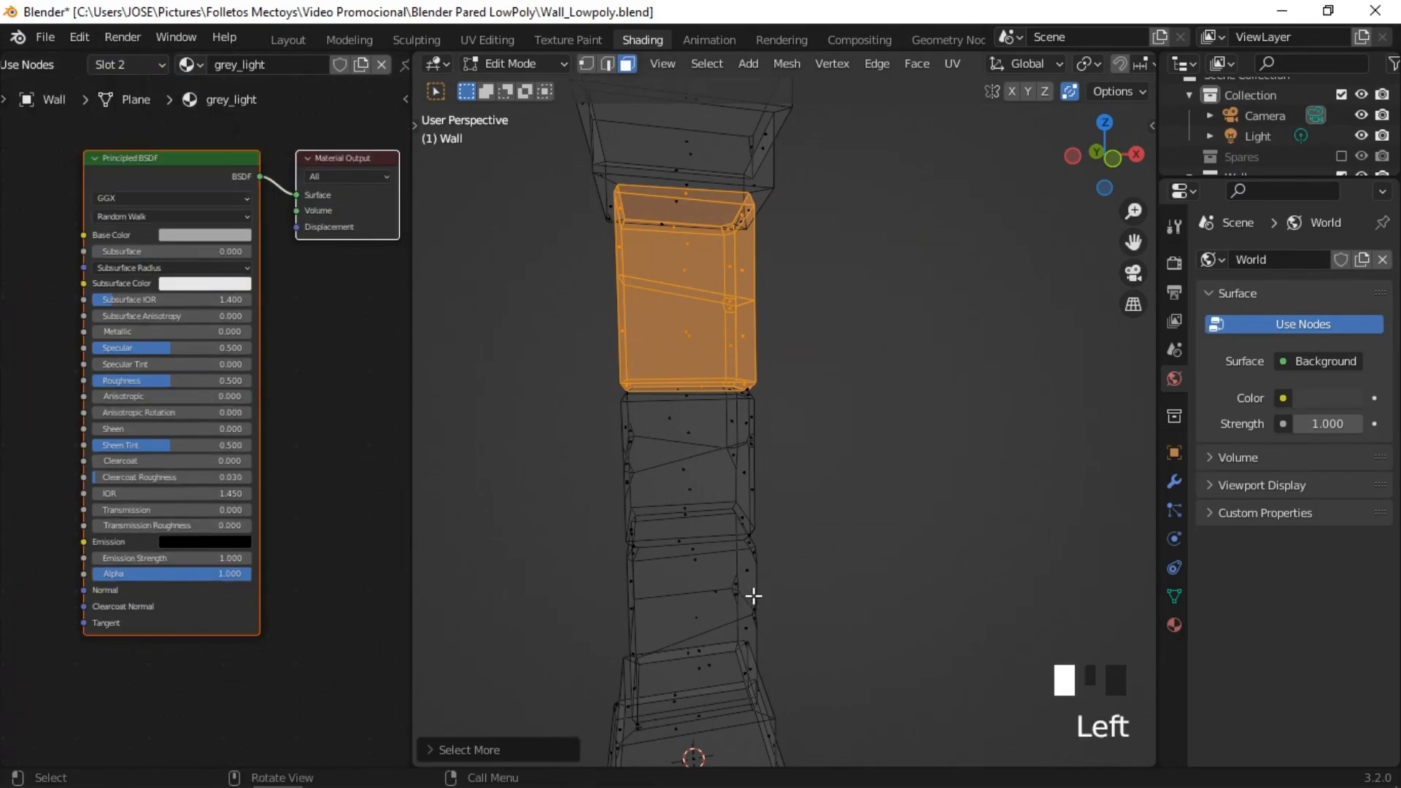
# Step: Check the pillar's materials in shaded view, re-entering Edit Mode, and select the upper shaft block in wireframe again
pyautogui.keyDown('shift'); pyautogui.moveTo(795, 582); pyautogui.dragTo(773, 416, button='middle'); pyautogui.keyUp('shift')
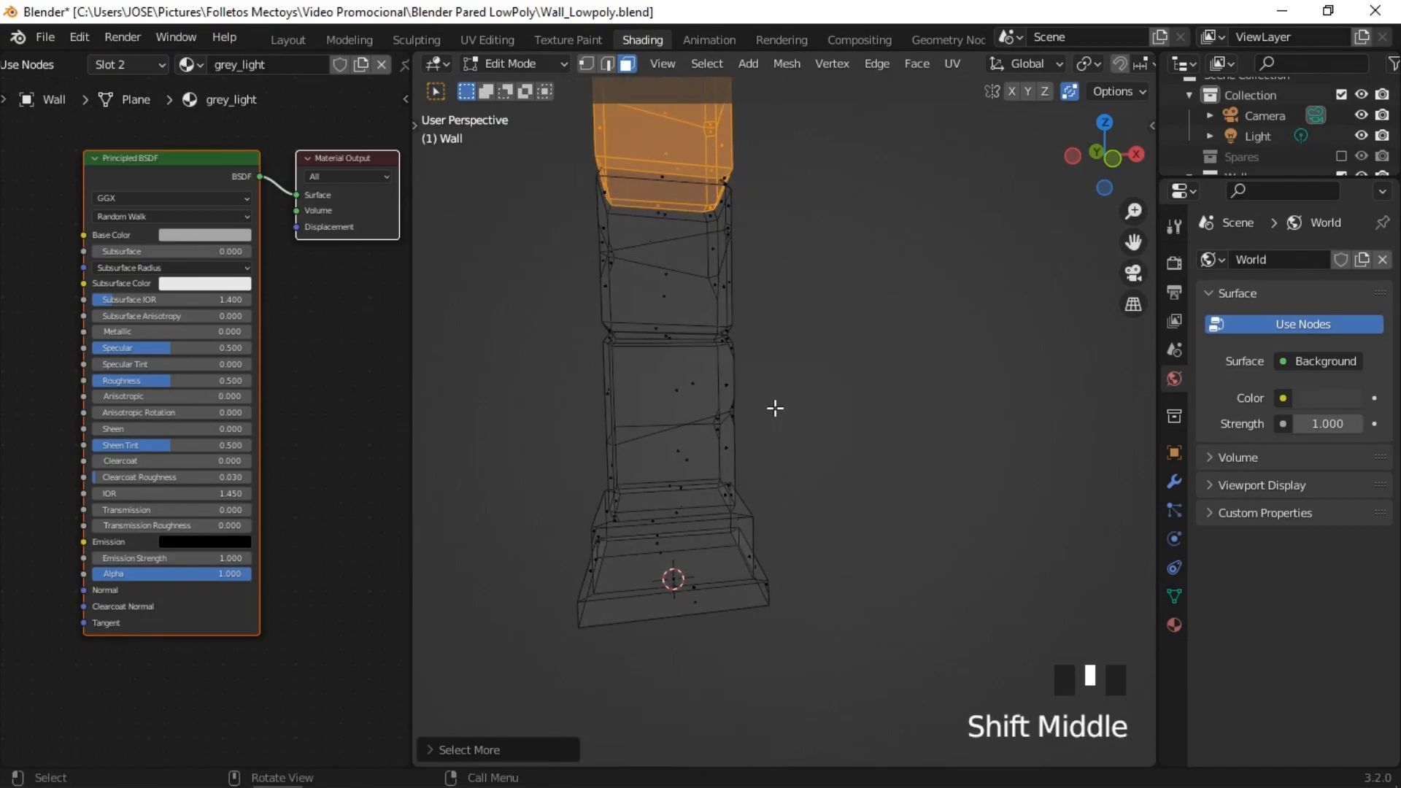
pyautogui.press('KP_1')
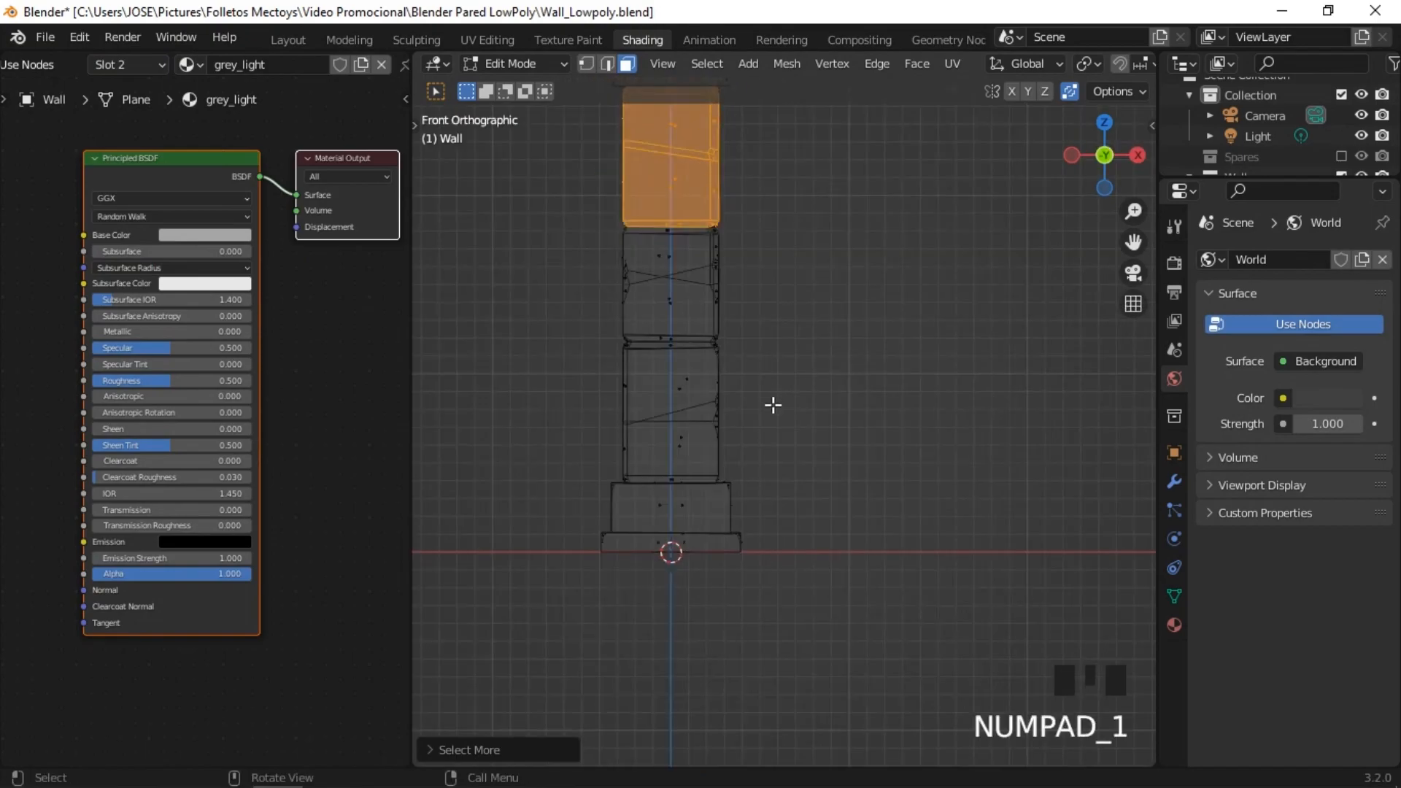
pyautogui.click(539, 64)
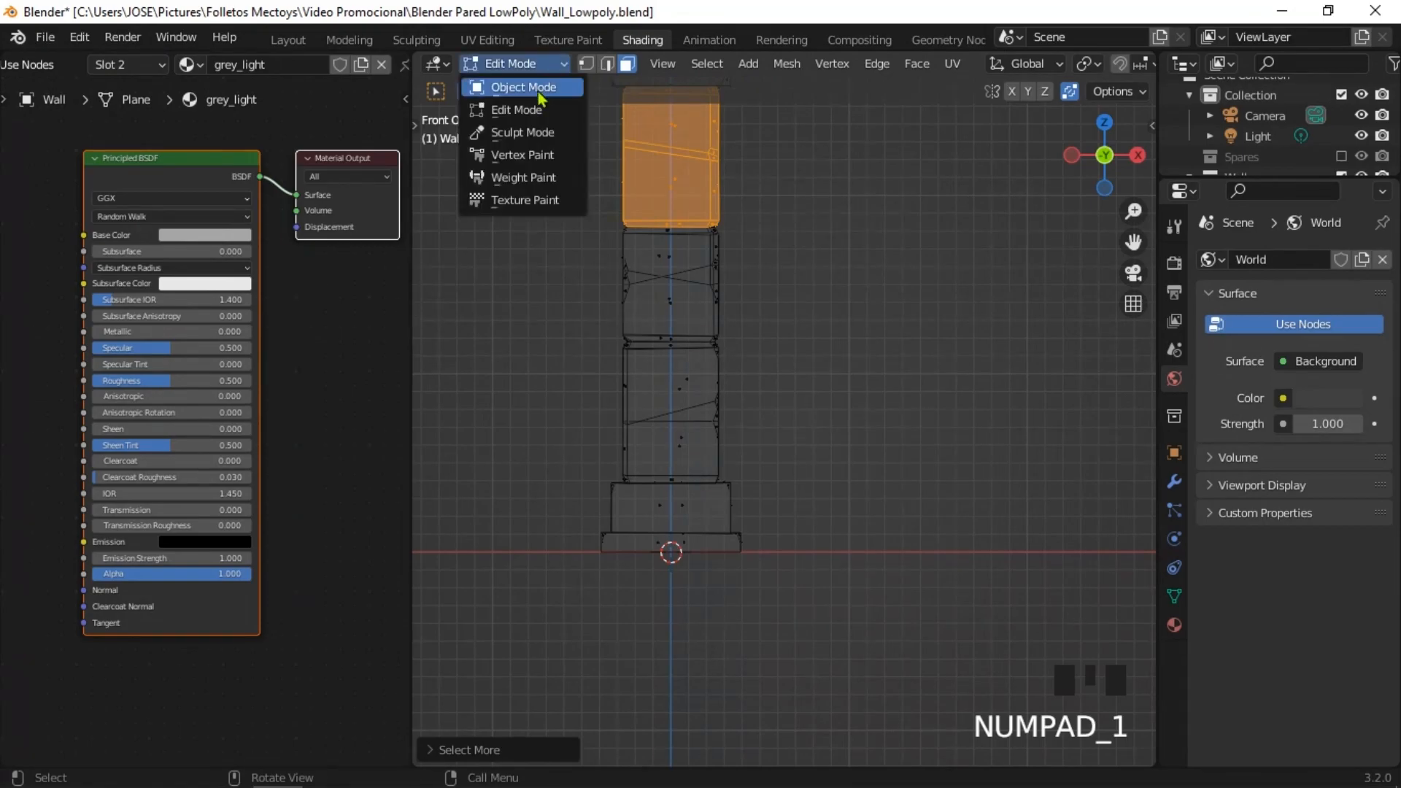
pyautogui.click(542, 89)
pyautogui.click(544, 64)
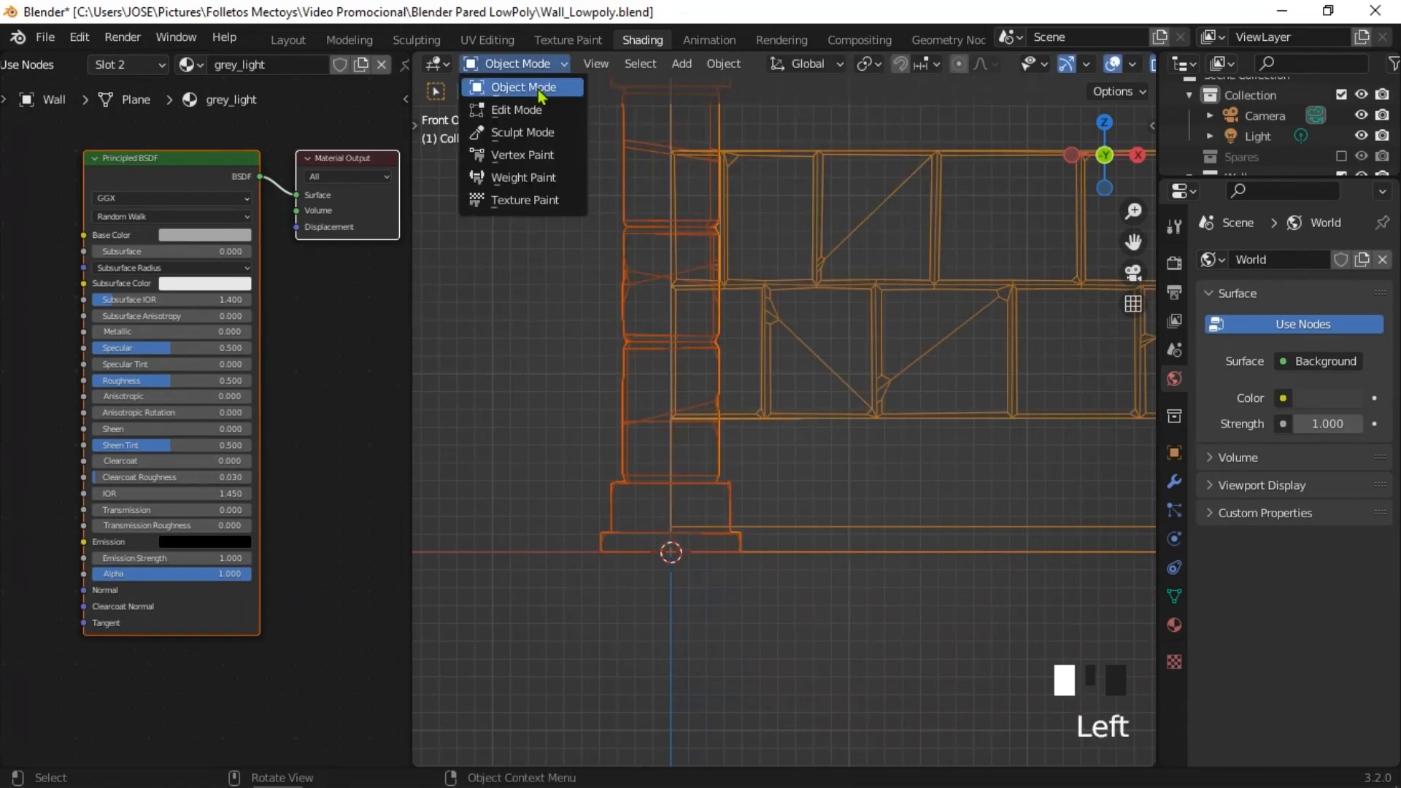
pyautogui.click(527, 109)
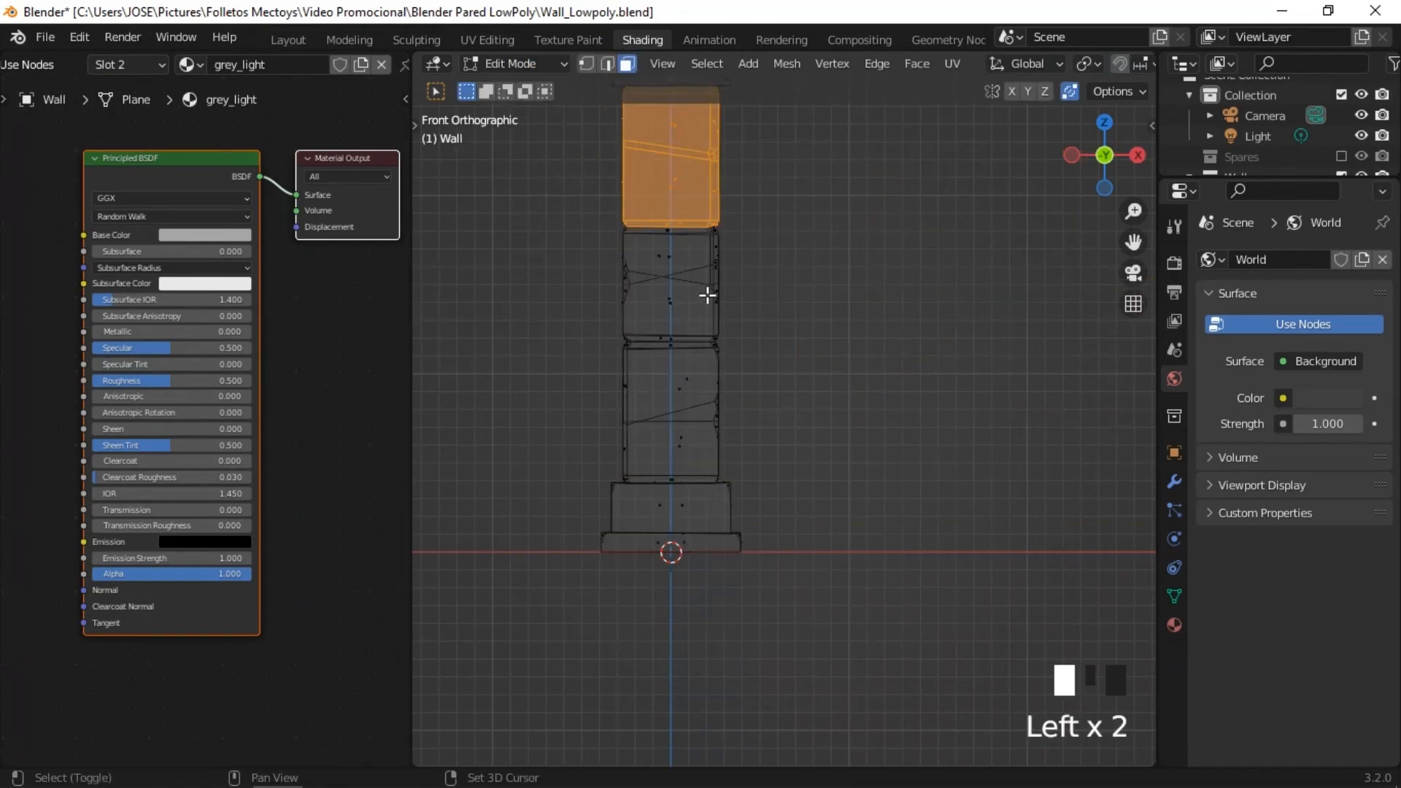
pyautogui.hotkey('shift', 'z')
pyautogui.click(748, 245)
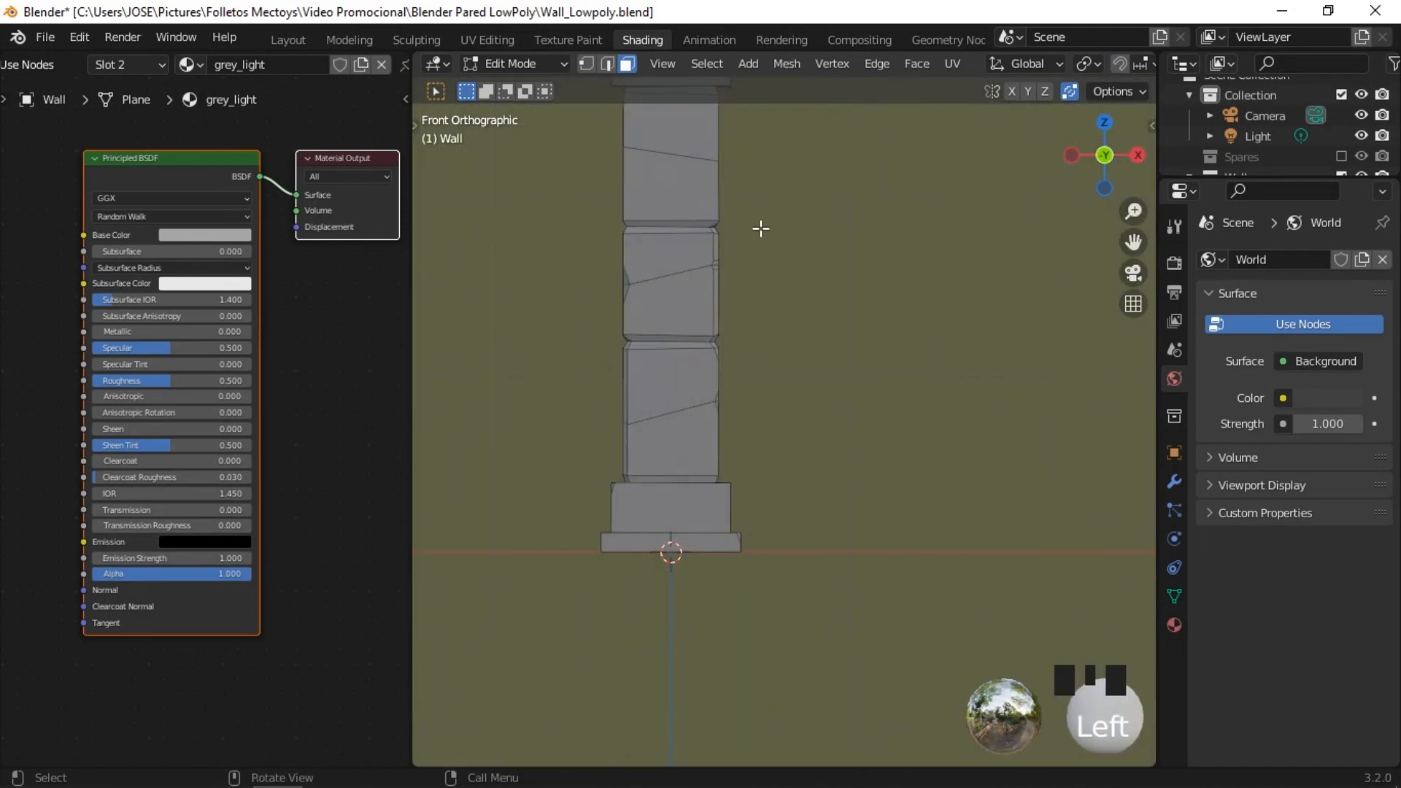
pyautogui.keyDown('shift'); pyautogui.moveTo(738, 197); pyautogui.dragTo(759, 331, button='middle'); pyautogui.keyUp('shift')
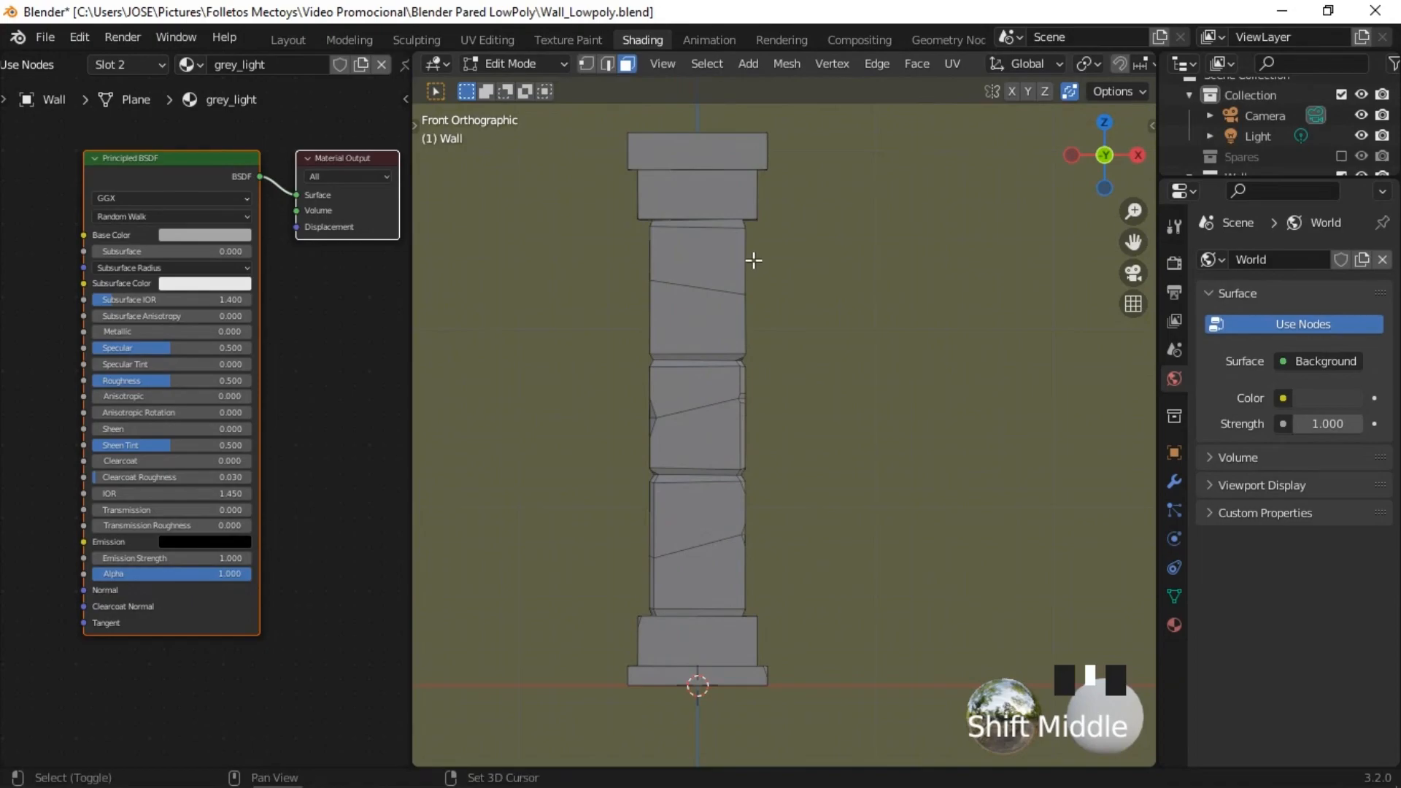
pyautogui.hotkey('shift', 'z')
pyautogui.moveTo(763, 223); pyautogui.dragTo(609, 359)
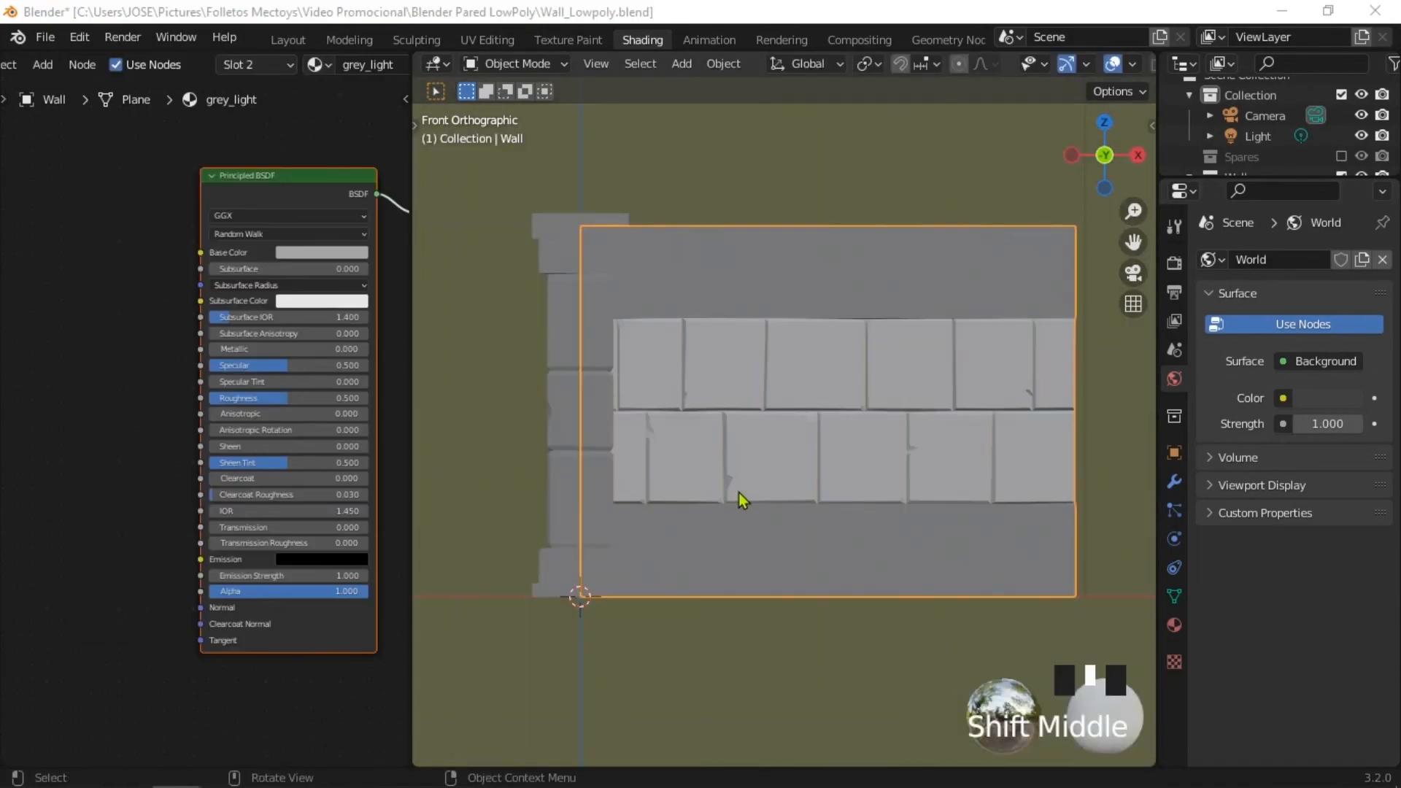
# Step: Hide the wall object and open only the pillar in Edit Mode
pyautogui.click(570, 352)
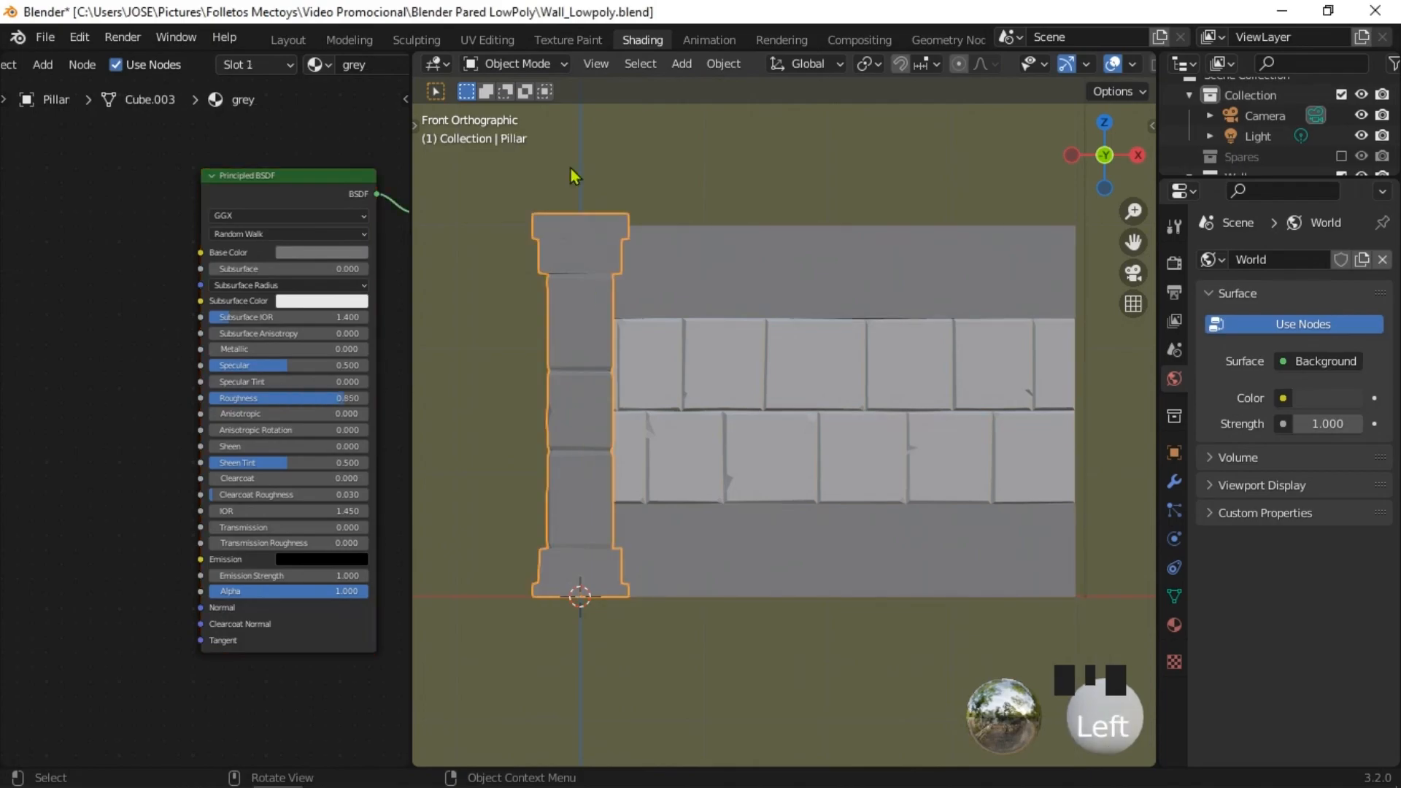
pyautogui.click(518, 64)
pyautogui.doubleClick(757, 343)
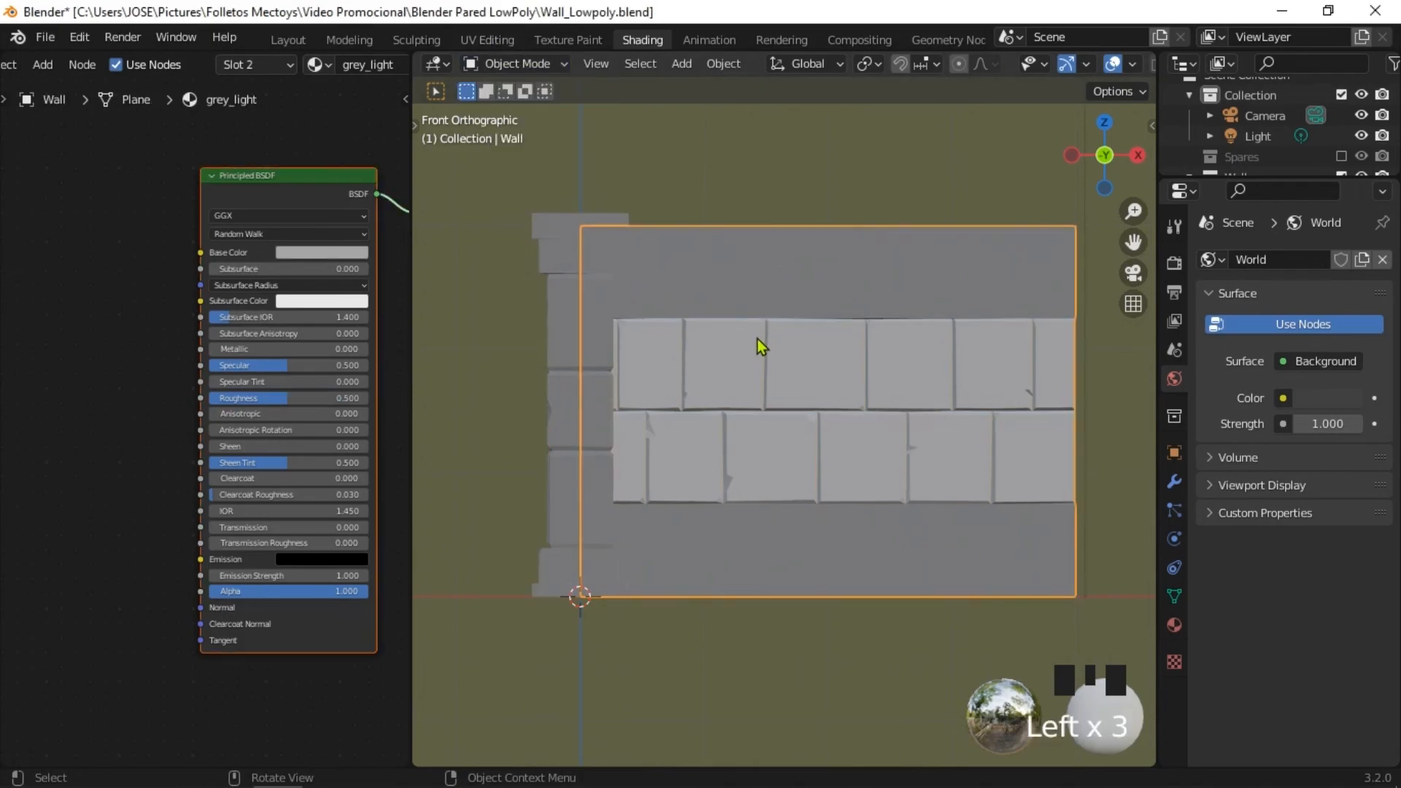
pyautogui.press('h')
pyautogui.click(594, 264)
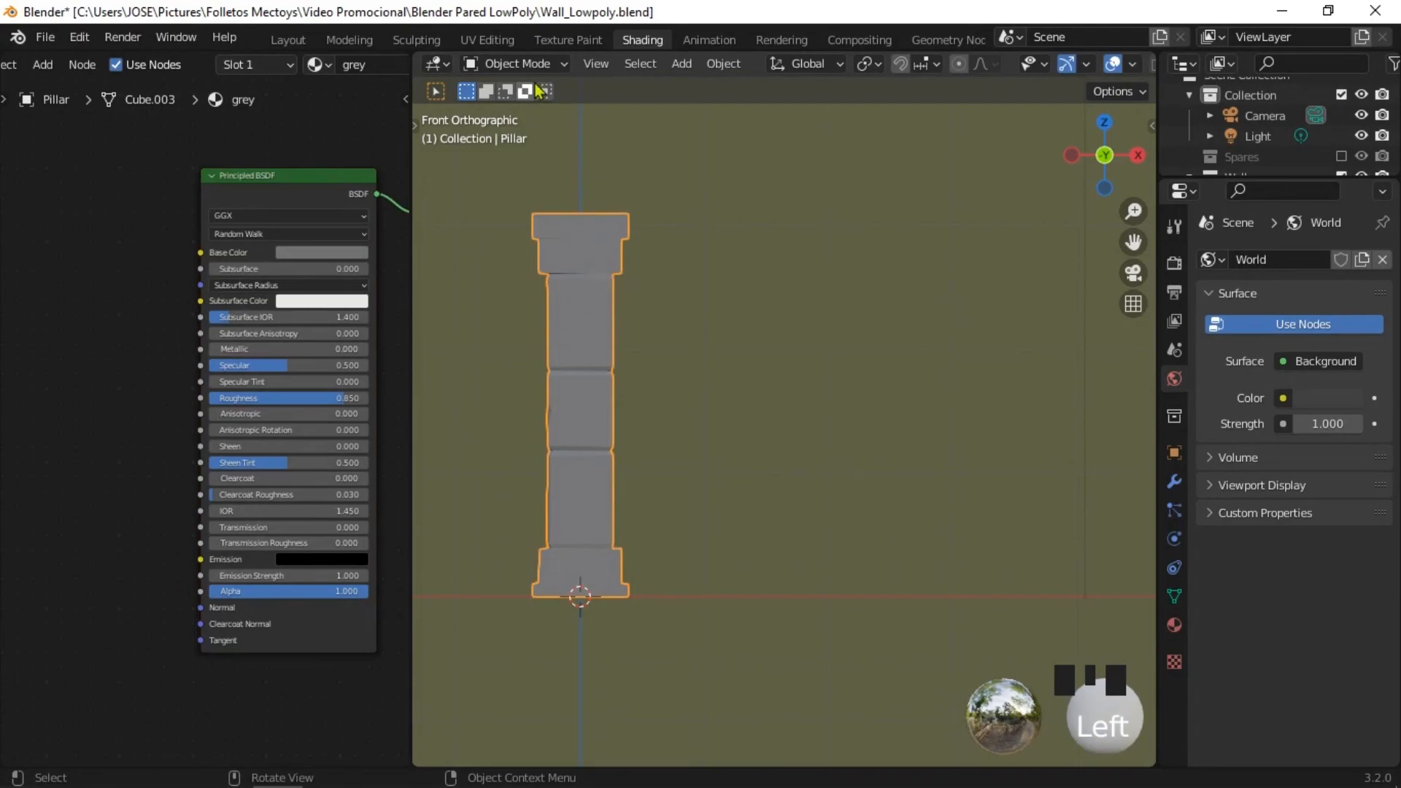
pyautogui.click(525, 64)
pyautogui.click(526, 109)
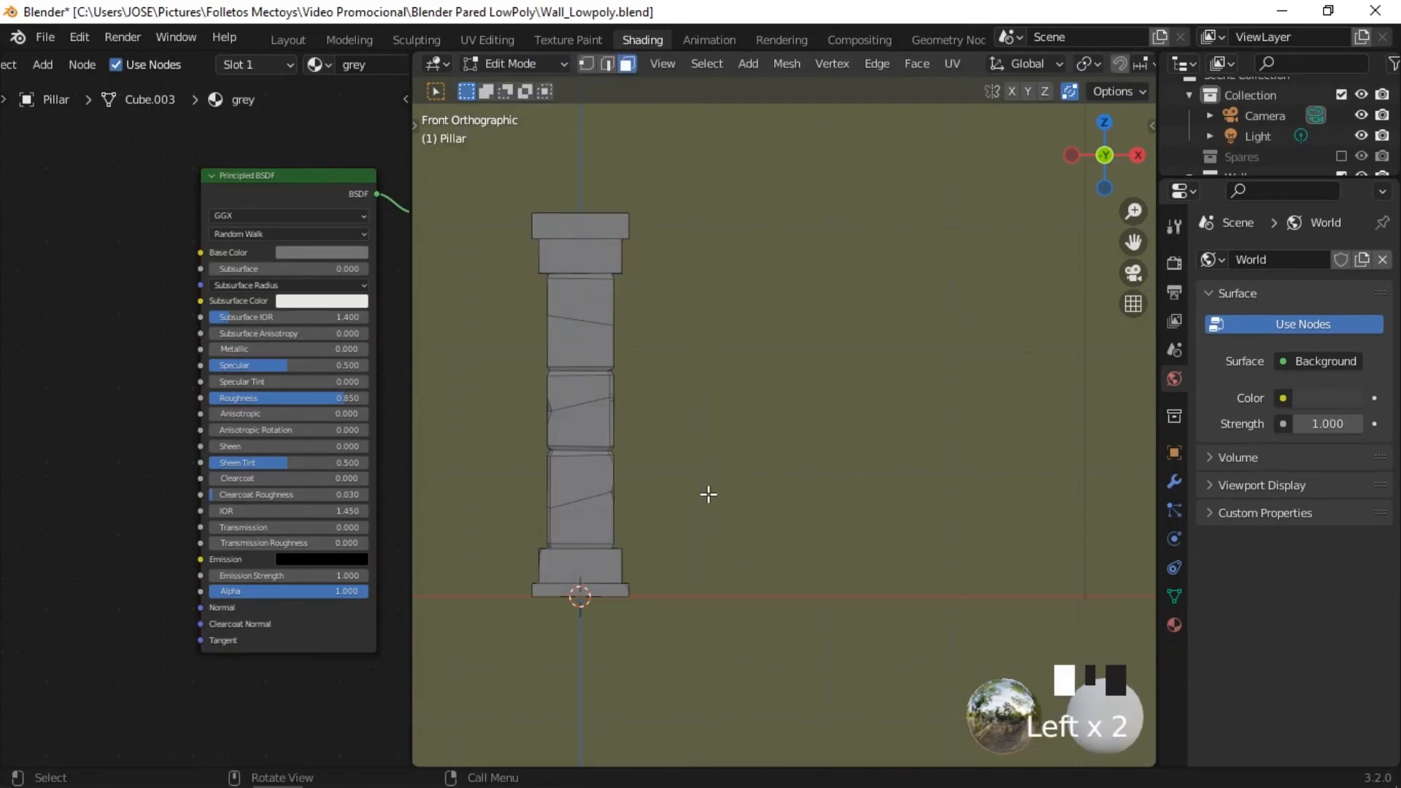
# Step: Select the faces of the pillar's upper shaft block in wireframe and grow the selection to its bevels
pyautogui.keyDown('shift'); pyautogui.moveTo(648, 469); pyautogui.dragTo(781, 424, button='middle'); pyautogui.keyUp('shift')
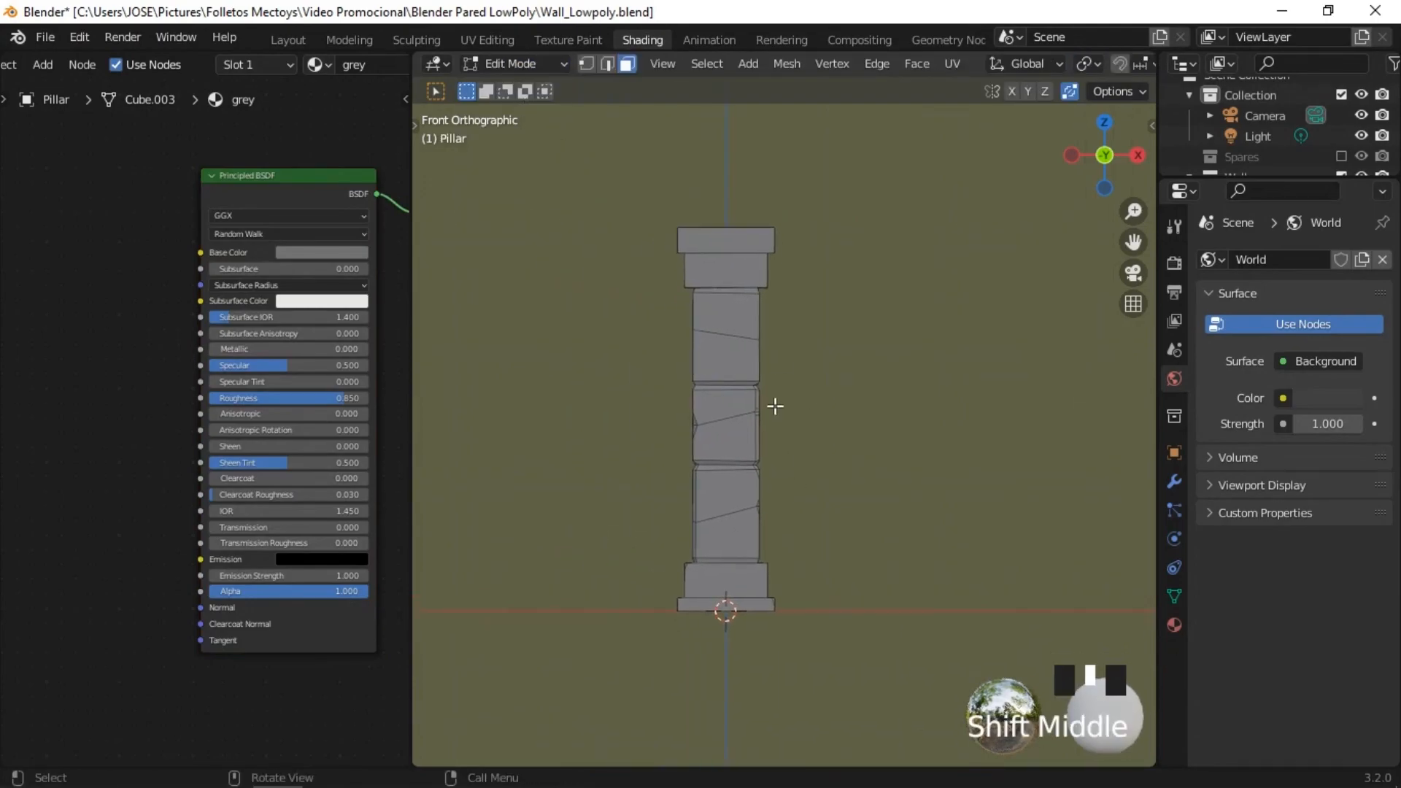
pyautogui.click(744, 359)
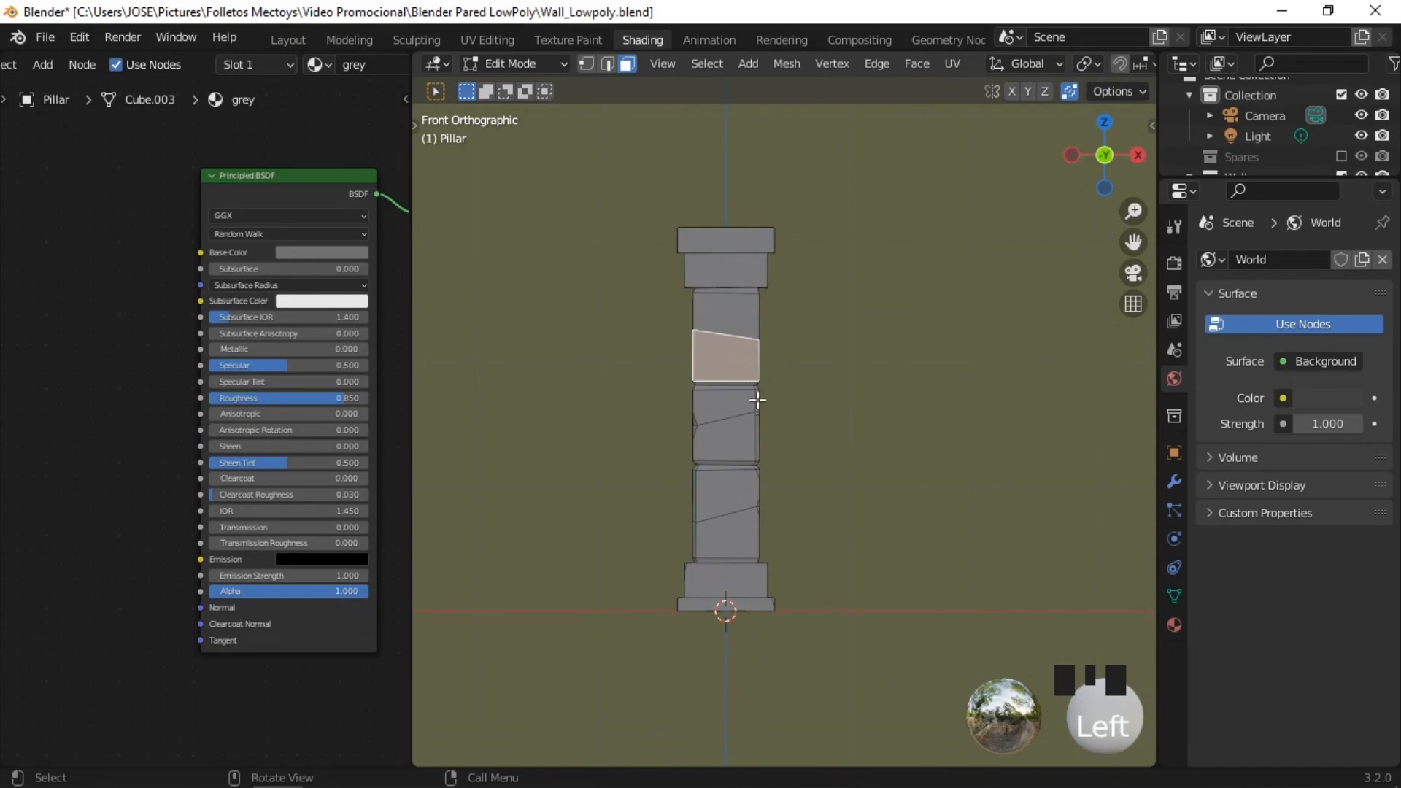
pyautogui.hotkey('shift', 'z')
pyautogui.scroll(2, 766, 397)
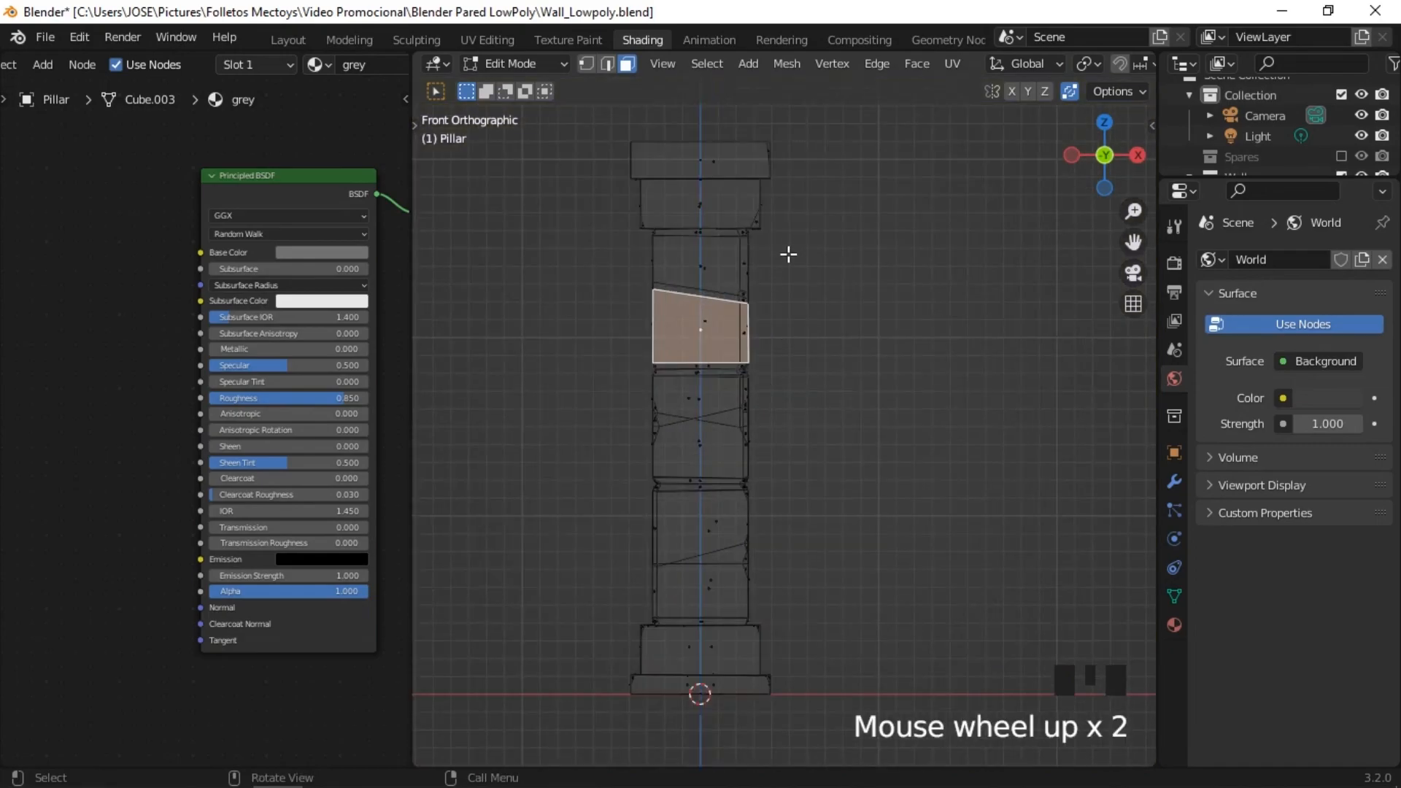
pyautogui.moveTo(808, 241); pyautogui.dragTo(585, 349)
pyautogui.press('ctrl+KP_Add')
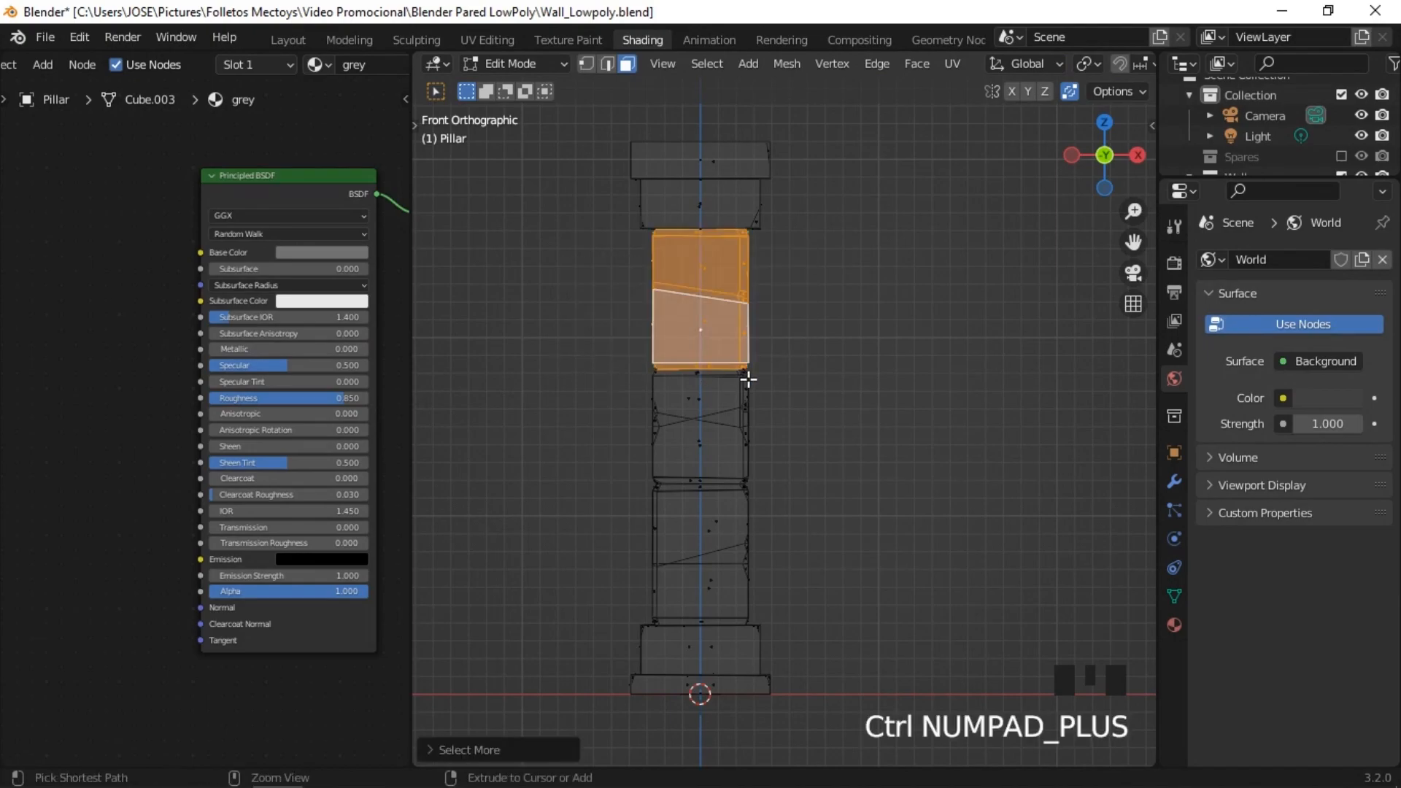
pyautogui.moveTo(748, 379)
pyautogui.mouseDown(button='middle')
pyautogui.moveTo(910, 387)
pyautogui.moveTo(773, 387)
pyautogui.moveTo(744, 403)
pyautogui.moveTo(763, 402)
pyautogui.mouseUp(button='middle')
pyautogui.press('KP_1')
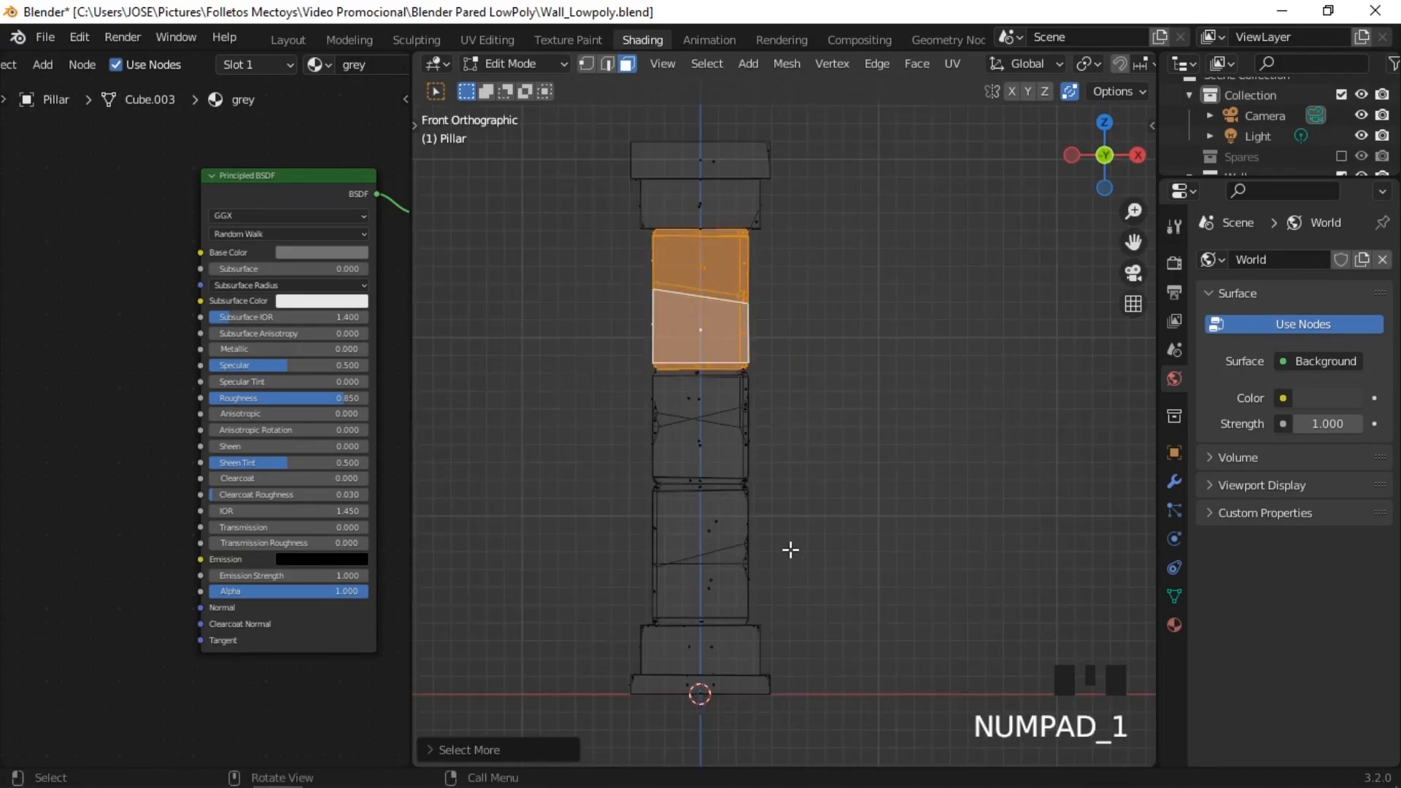
# Step: Redo the selection with both the lower and upper shaft blocks of the pillar, growing it to include their bevels
pyautogui.keyDown('ctrl'); pyautogui.moveTo(800, 495); pyautogui.dragTo(556, 624); pyautogui.keyUp('ctrl')
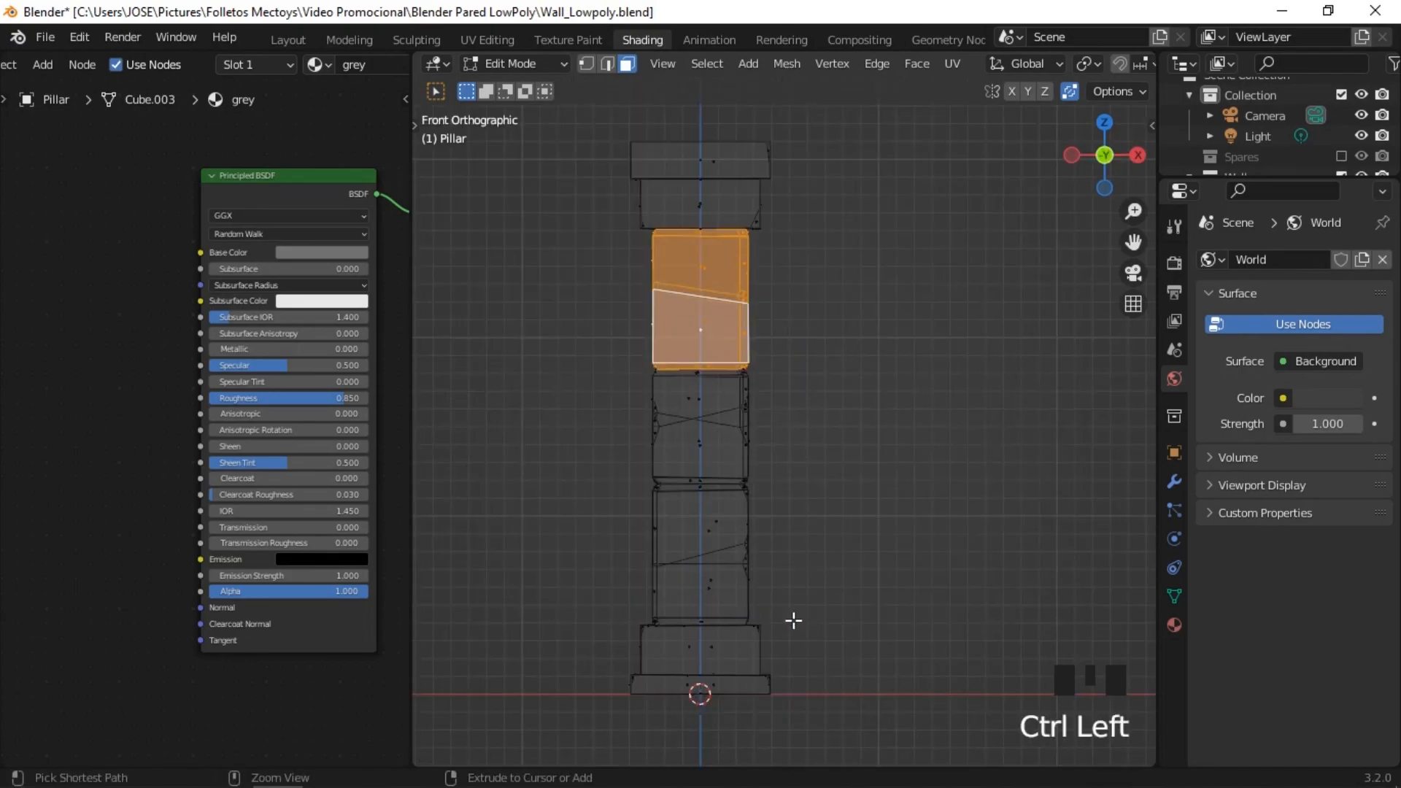
pyautogui.click(854, 607)
pyautogui.moveTo(854, 610); pyautogui.dragTo(592, 503)
pyautogui.keyDown('shift'); pyautogui.moveTo(831, 357); pyautogui.dragTo(557, 235); pyautogui.keyUp('shift')
pyautogui.press('ctrl+KP_Add')
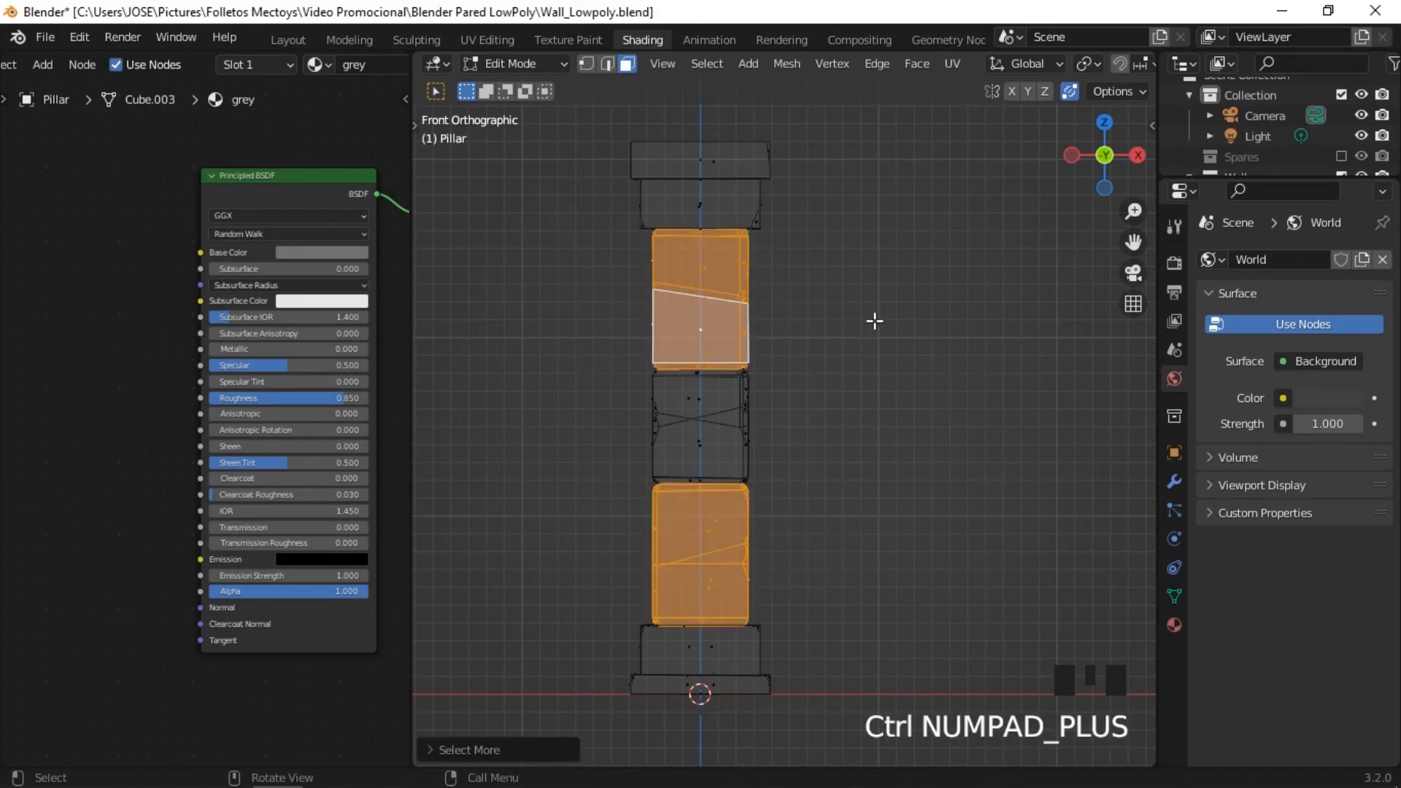
pyautogui.moveTo(672, 473)
pyautogui.mouseDown(button='middle')
pyautogui.moveTo(1022, 460)
pyautogui.moveTo(707, 462)
pyautogui.moveTo(686, 479)
pyautogui.mouseUp(button='middle')
pyautogui.scroll(-1, 686, 479)
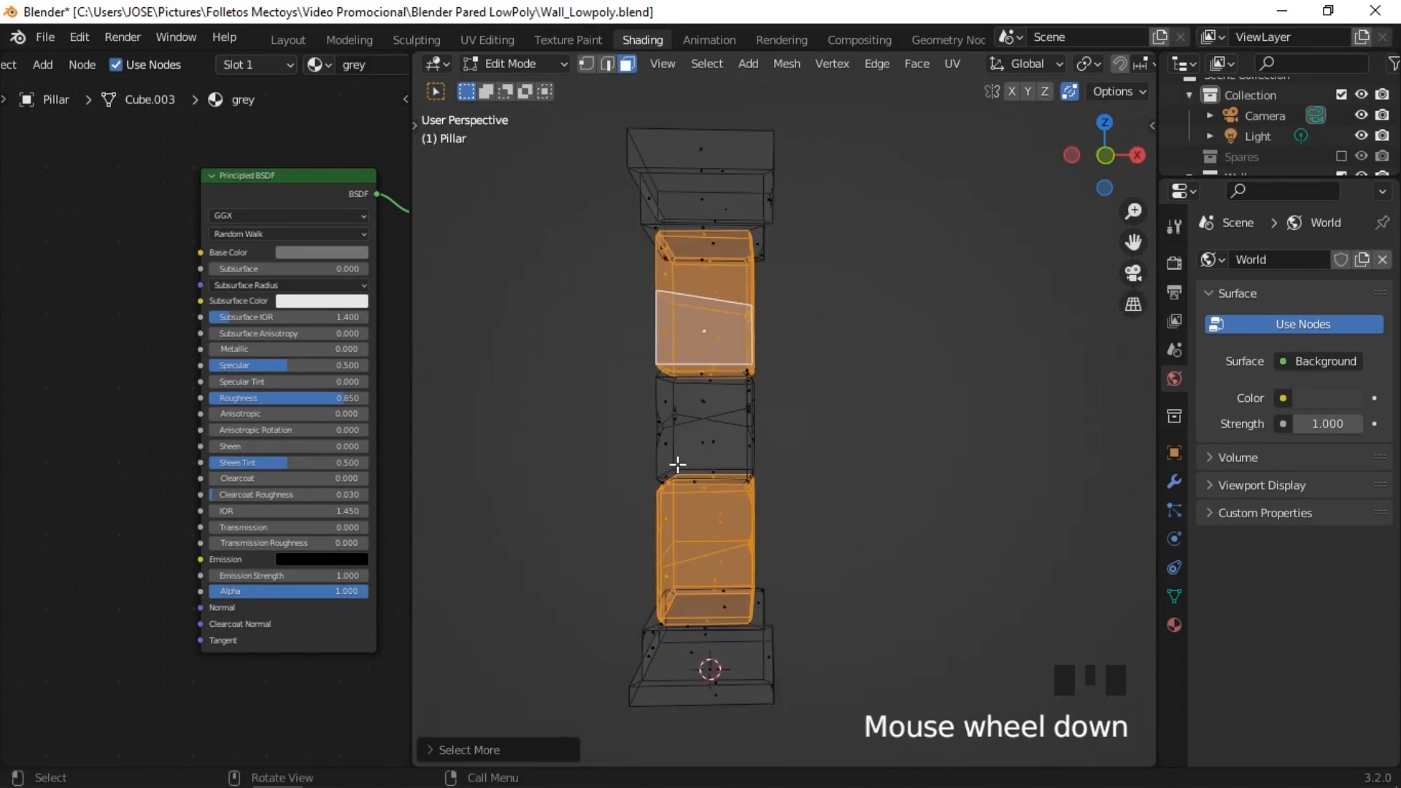
# Step: Add a second material slot to the pillar and set it to the existing grey_light material
pyautogui.click(292, 68)
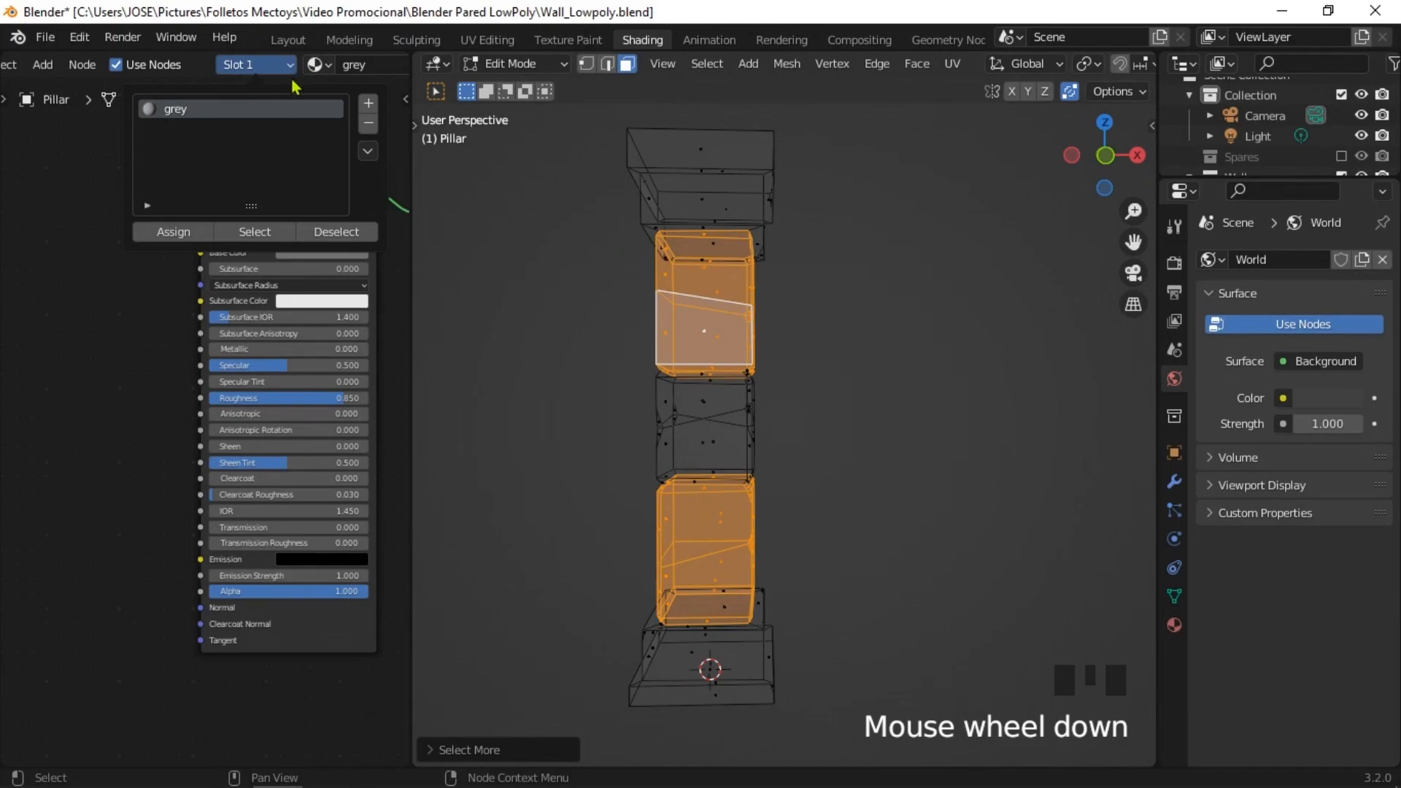
pyautogui.click(369, 104)
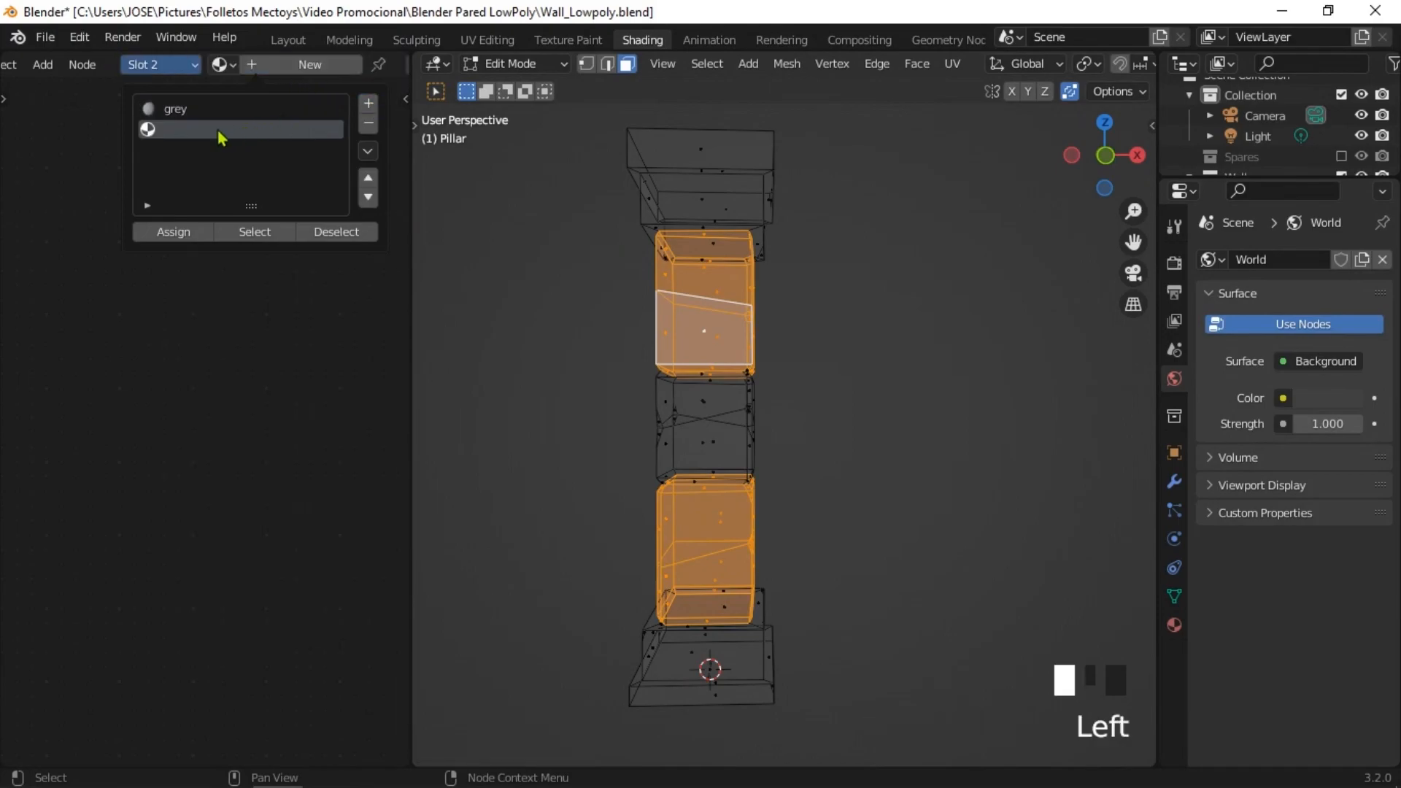
pyautogui.click(310, 64)
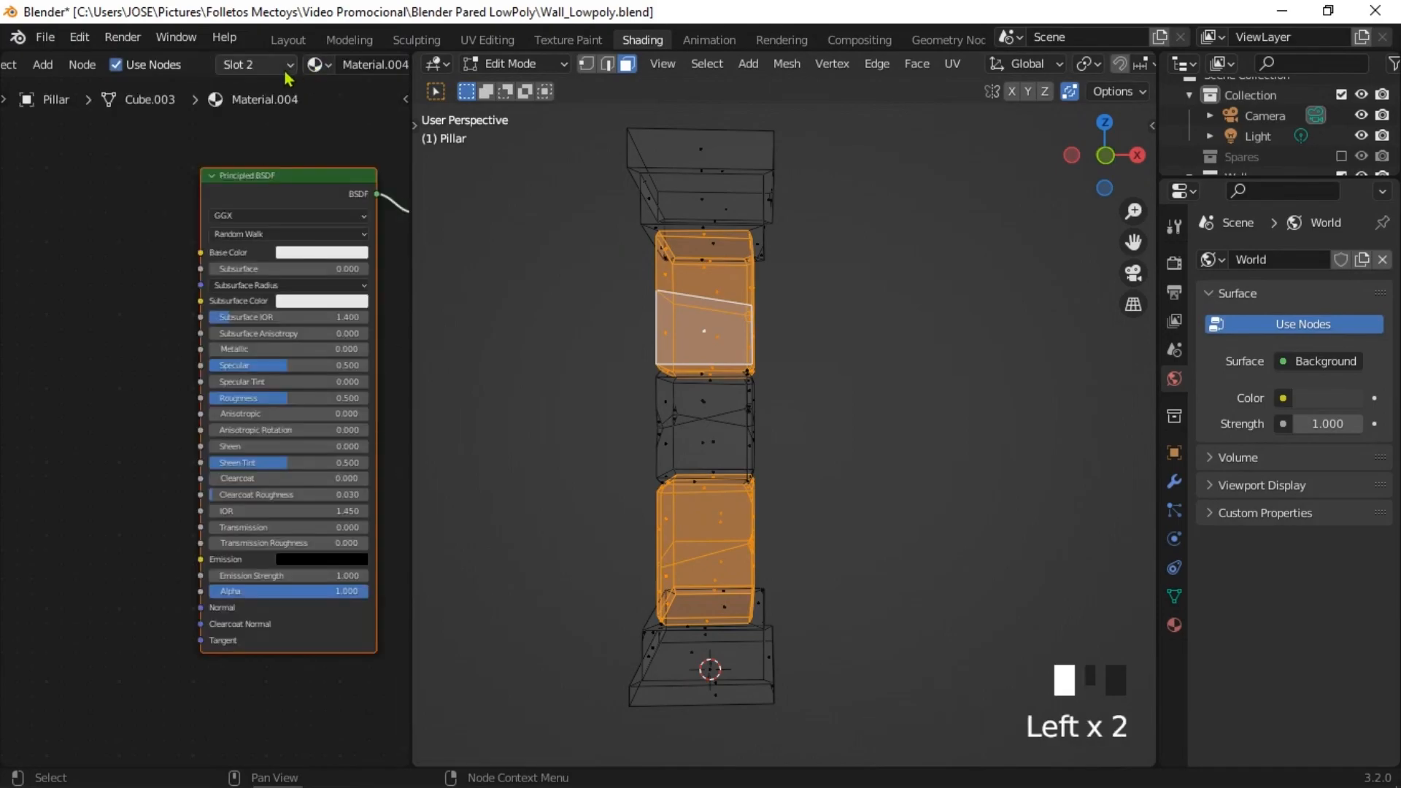
pyautogui.click(290, 66)
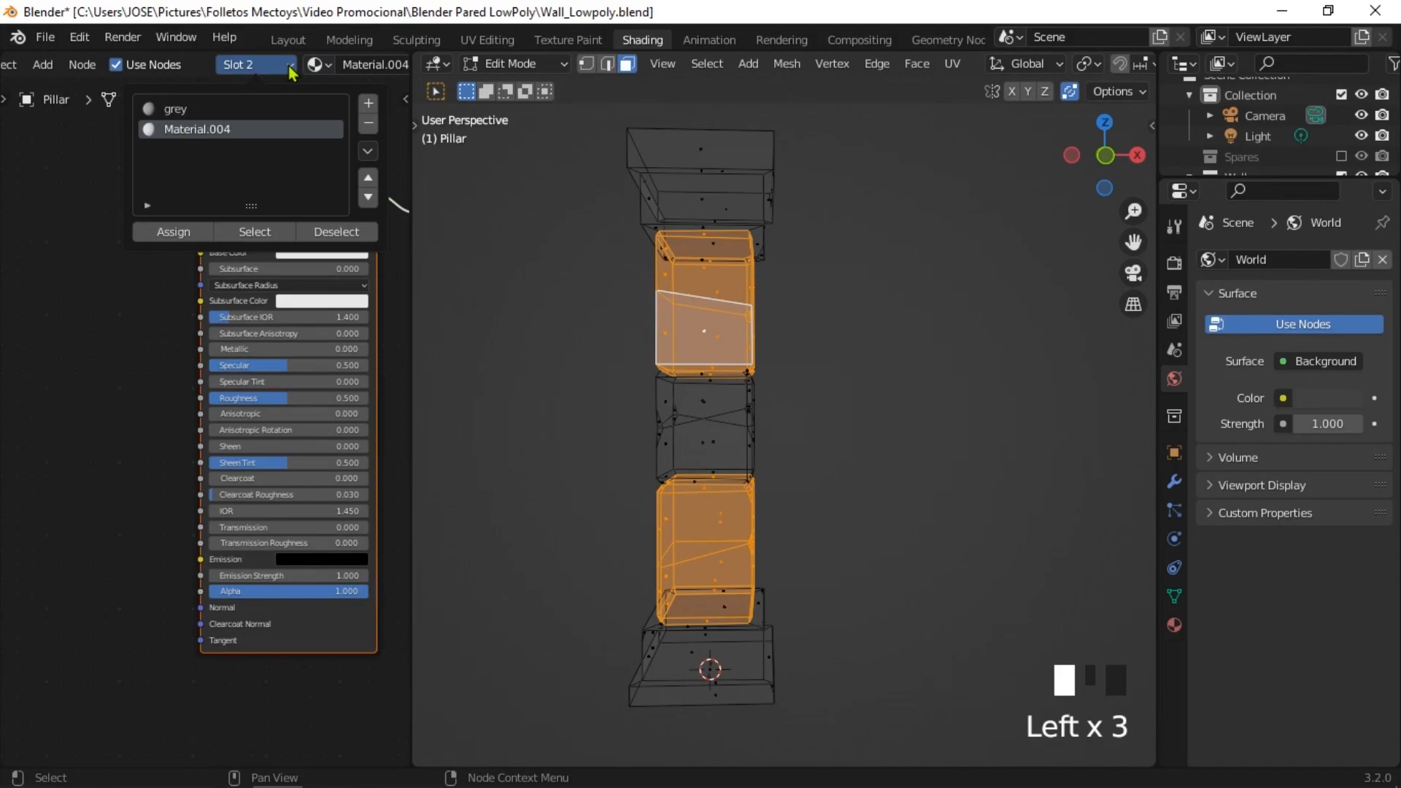
pyautogui.click(316, 65)
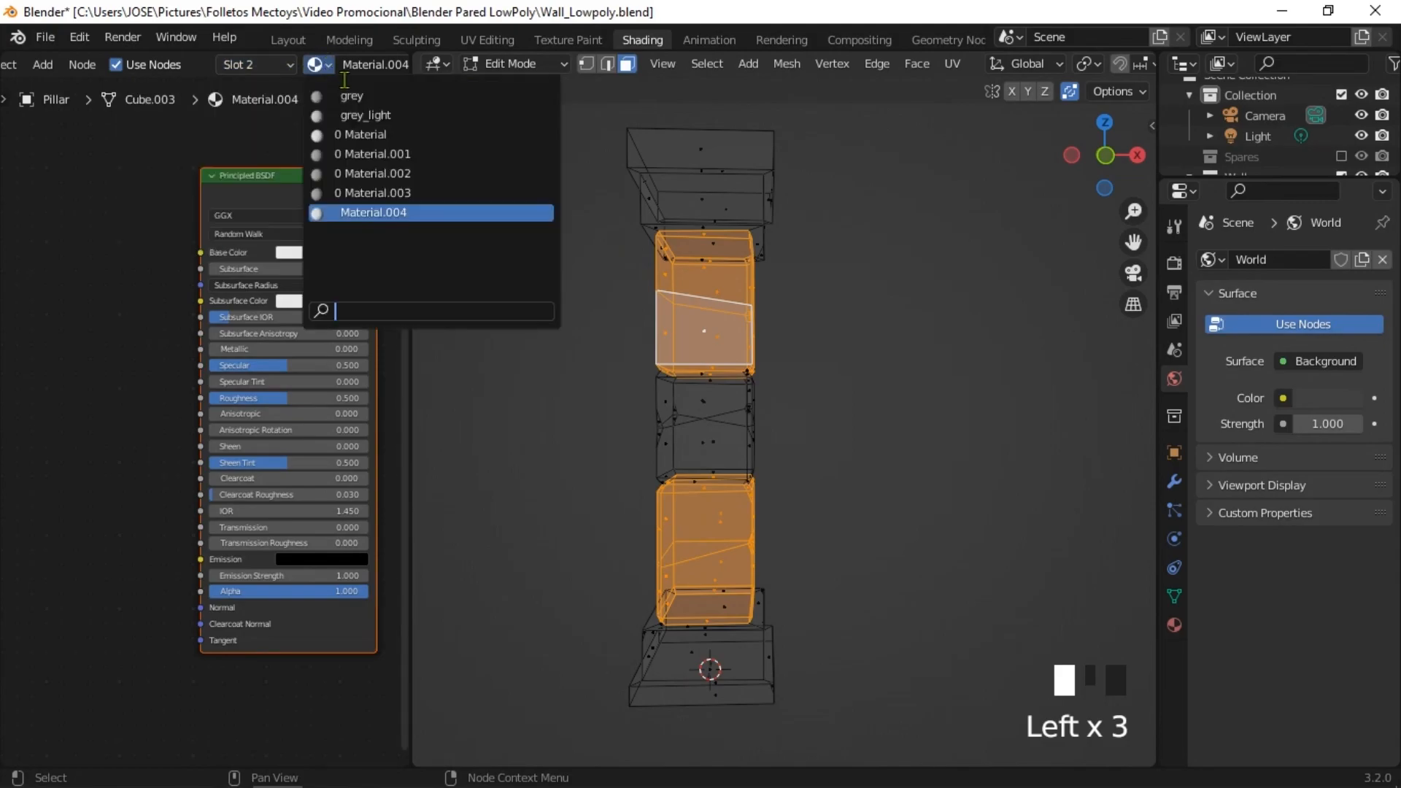
pyautogui.click(364, 115)
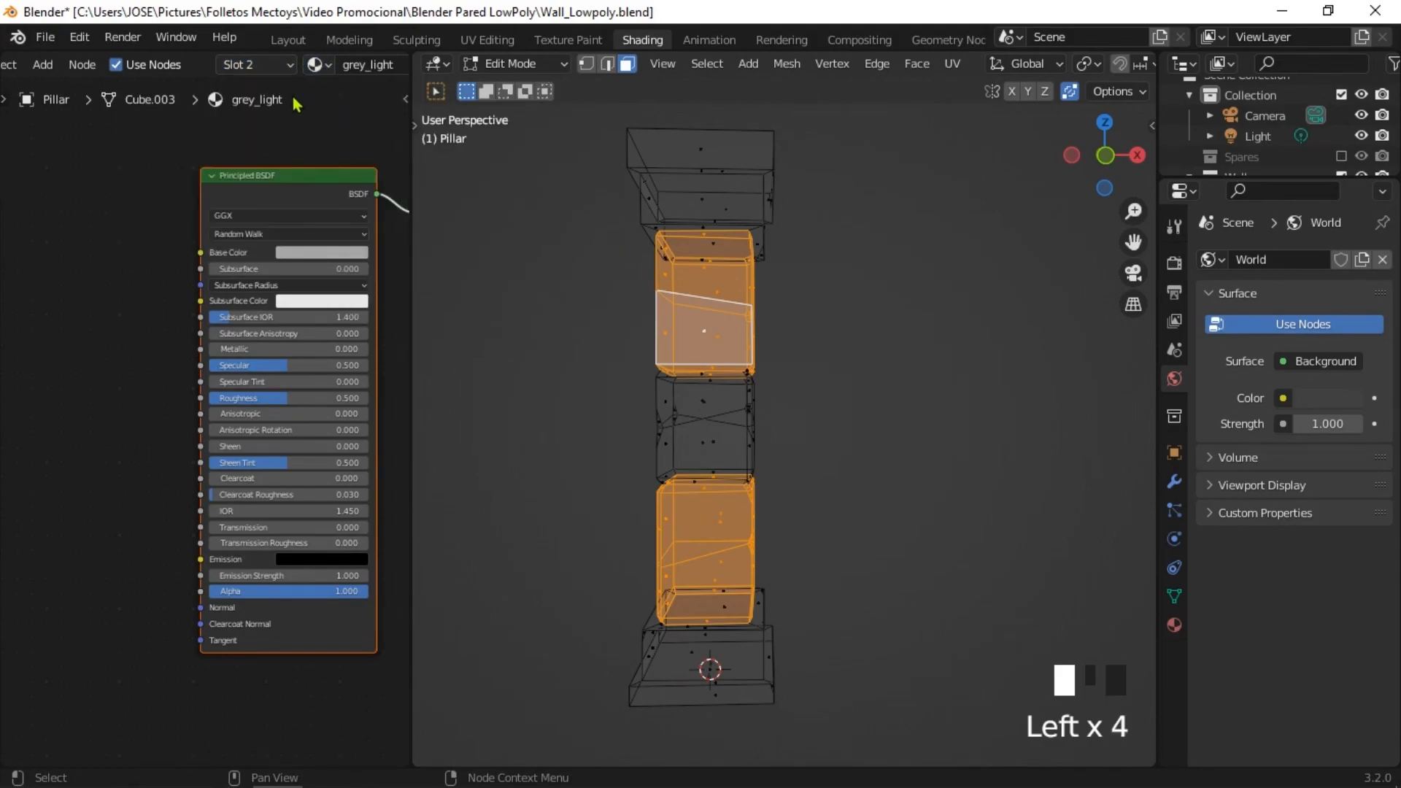
# Step: Assign grey_light to the selected upper and lower shaft blocks, and check them deselected in shaded view
pyautogui.click(290, 67)
pyautogui.click(173, 234)
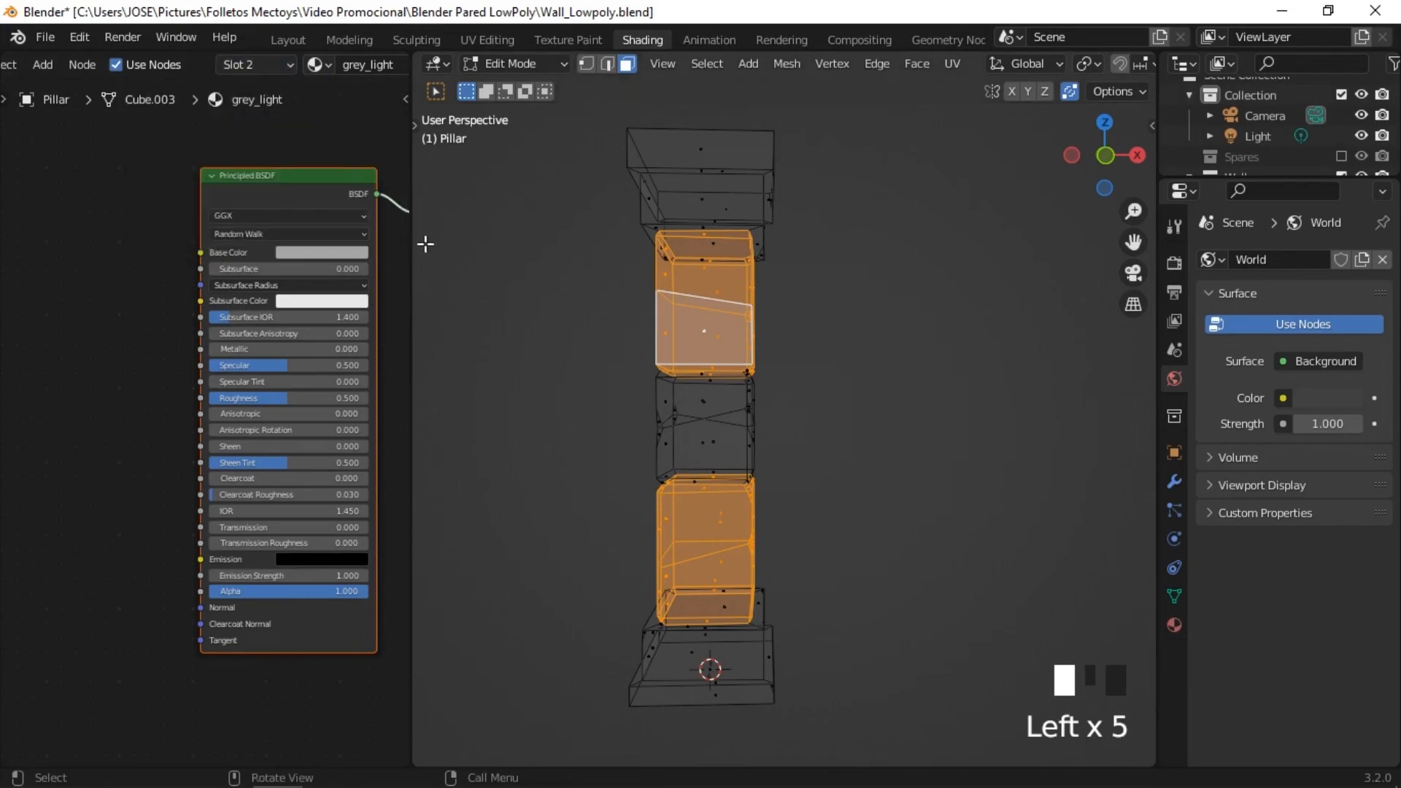
pyautogui.hotkey('shift', 'z')
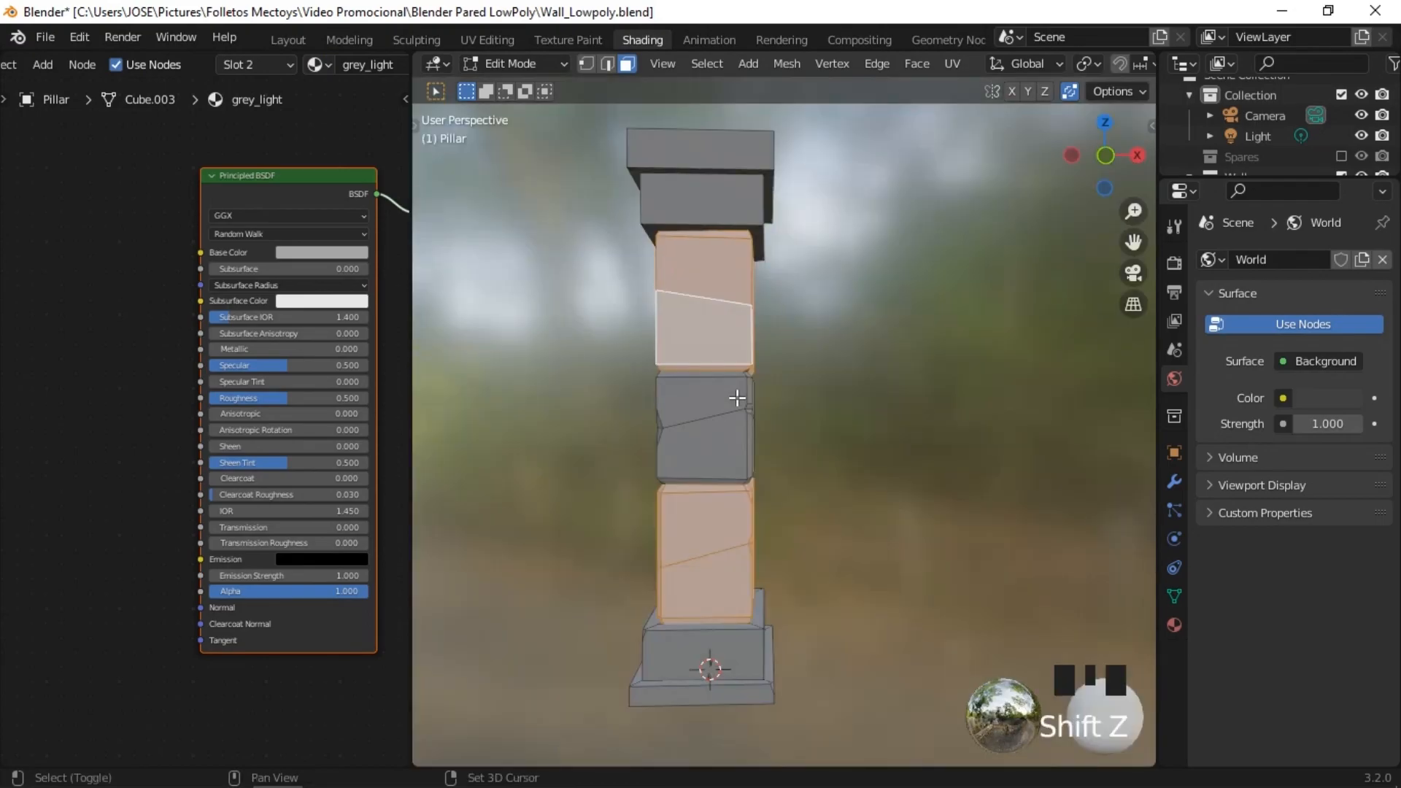
pyautogui.click(805, 376)
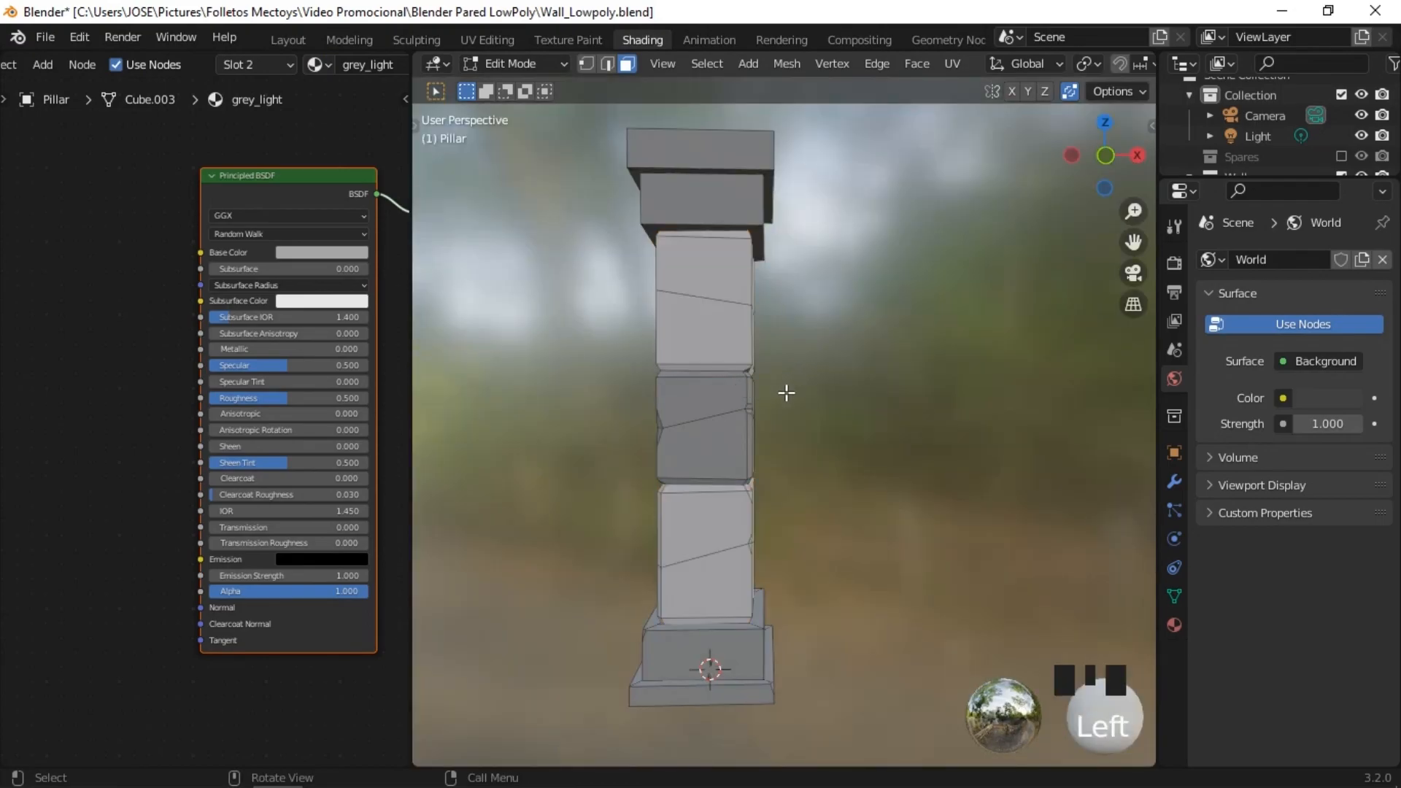
# Step: Return the pillar to Object Mode and unhide the wall
pyautogui.scroll(-1, 761, 433)
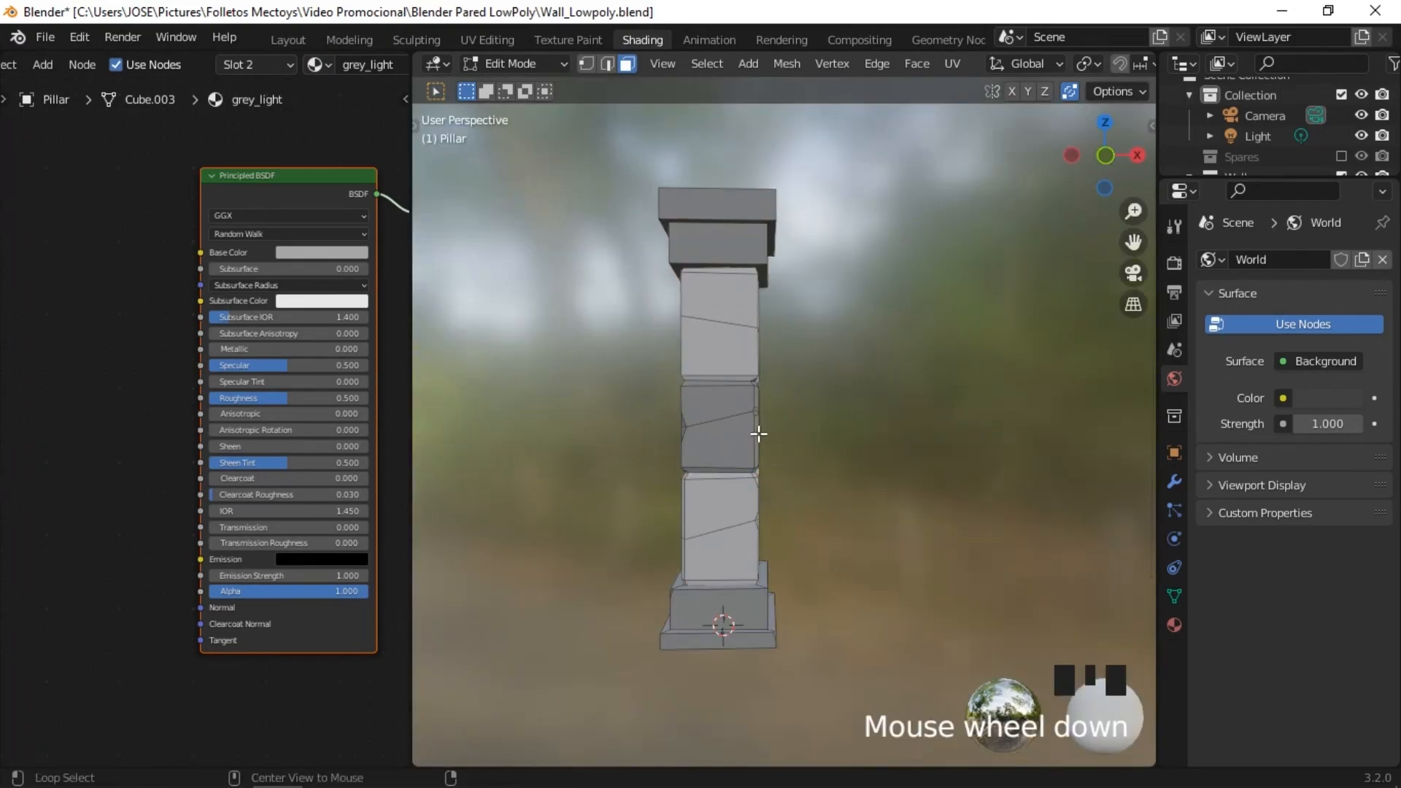
pyautogui.hotkey('alt', 'h')
pyautogui.click(759, 434)
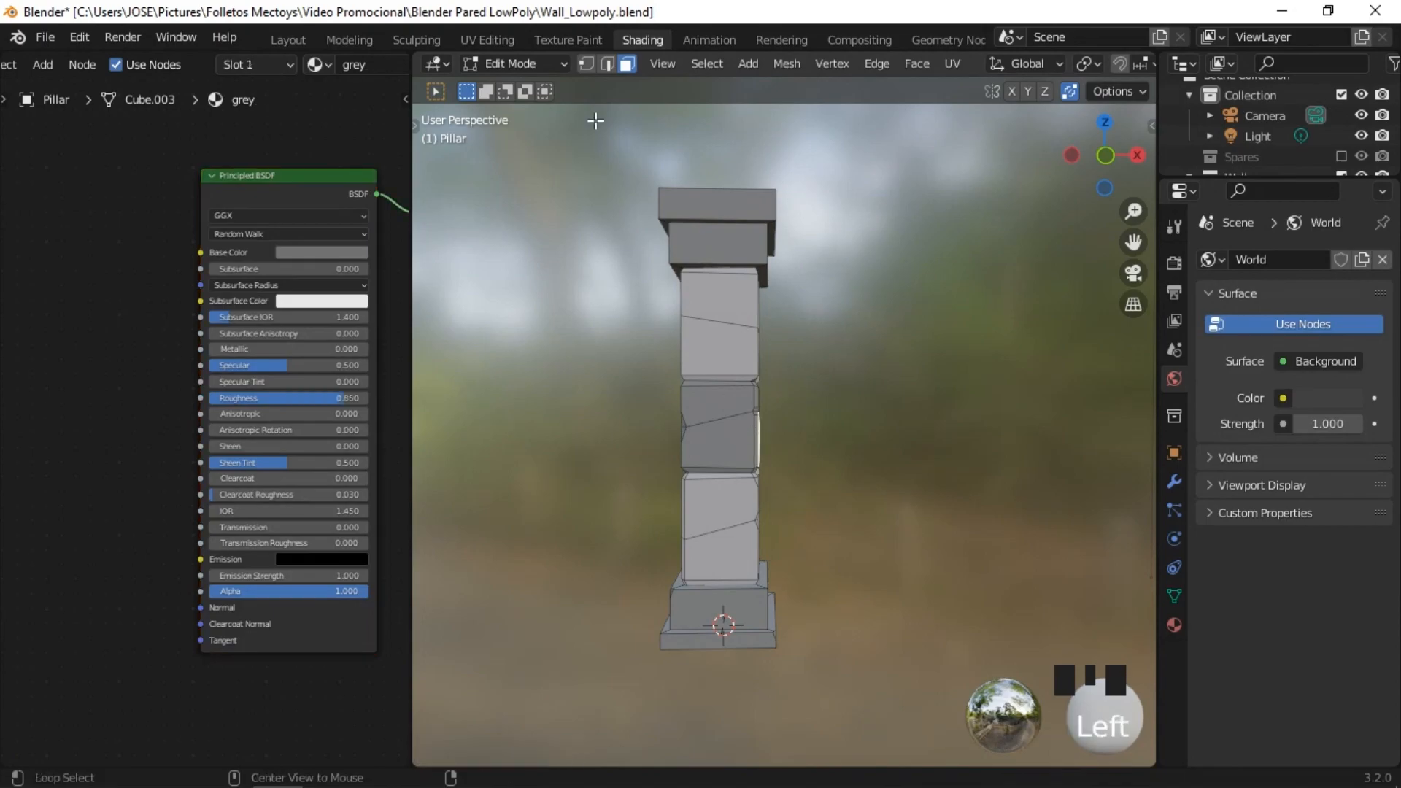
pyautogui.click(558, 66)
pyautogui.click(558, 86)
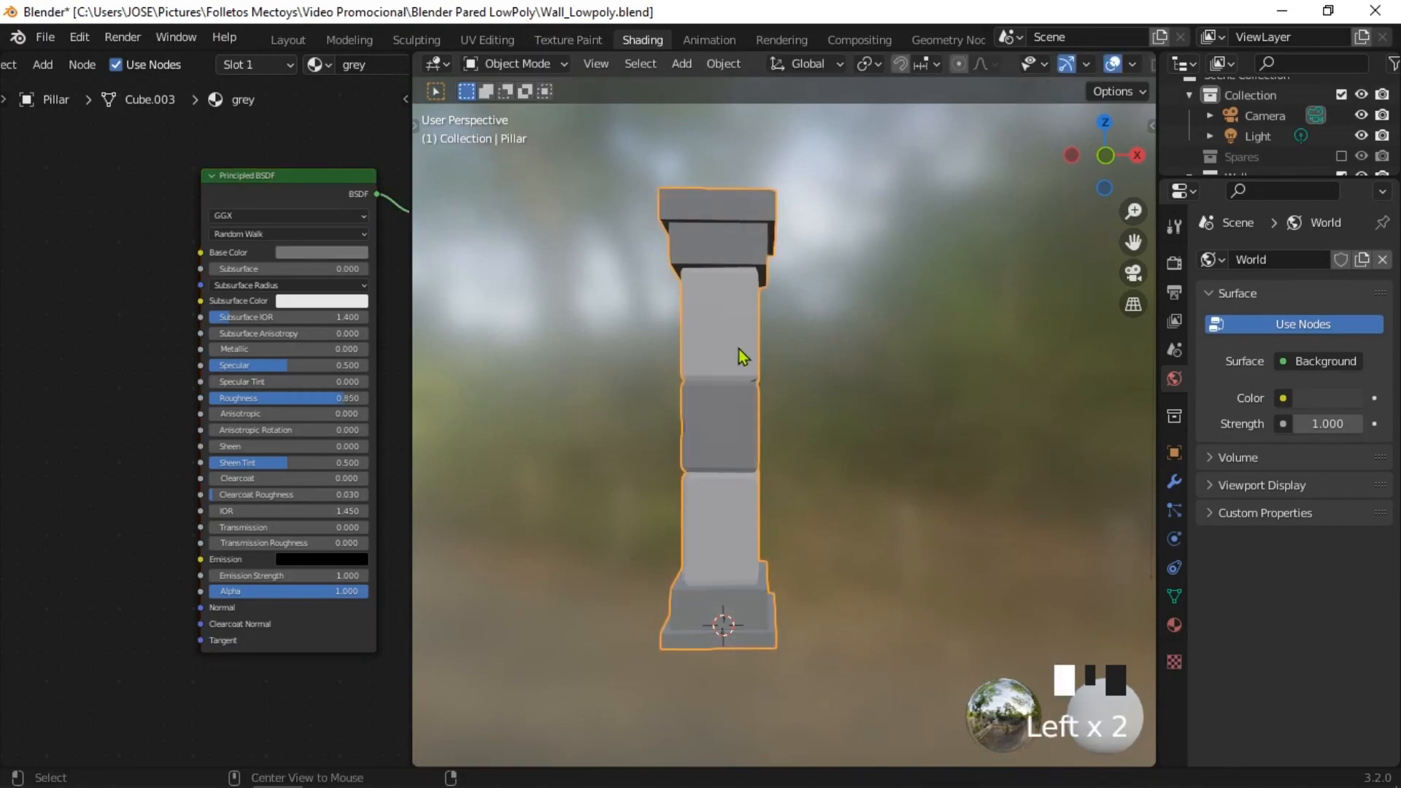
pyautogui.hotkey('alt', 'h')
# Step: Inspect the grey and grey_light materials on the wall and pillar together in shaded view, with the pillar deselected
pyautogui.scroll(-1, 813, 402)
pyautogui.scroll(-1, 813, 401)
pyautogui.keyDown('shift'); pyautogui.moveTo(813, 401); pyautogui.dragTo(773, 422, button='middle'); pyautogui.keyUp('shift')
pyautogui.click(721, 430)
pyautogui.click(514, 473)
pyautogui.moveTo(535, 513); pyautogui.dragTo(467, 516, button='middle')
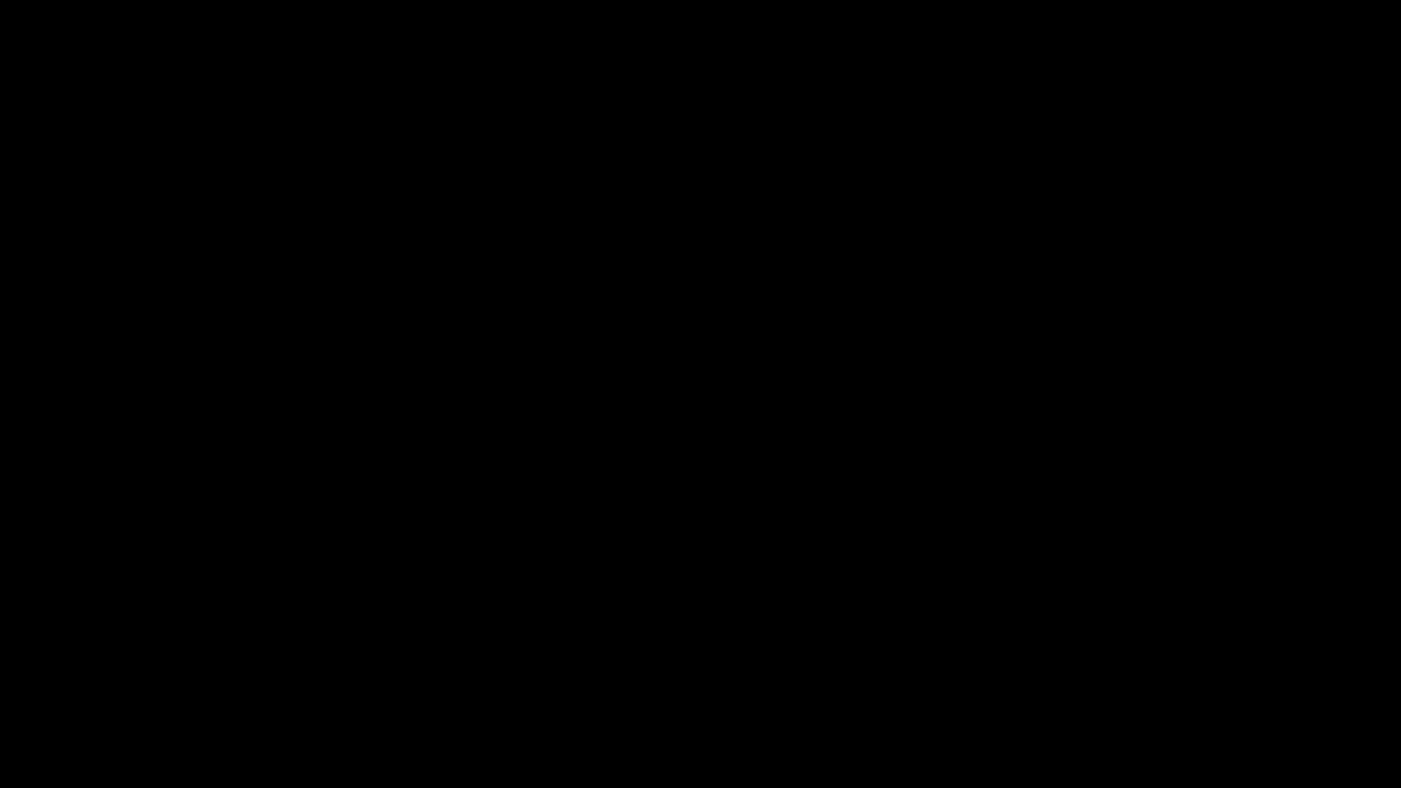